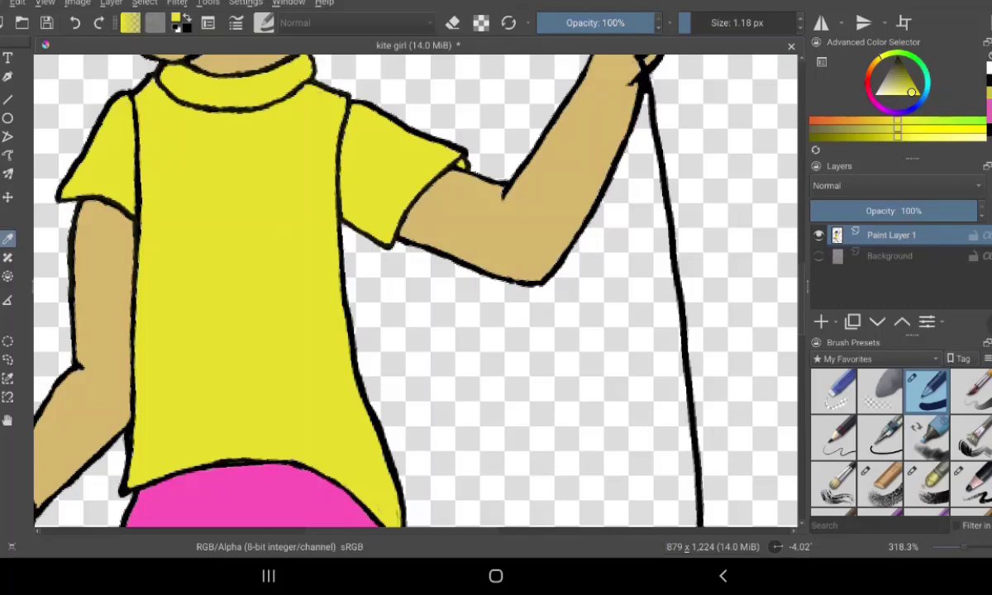
Switch to a black brush and draw the shirt's collar and shoulder seam, redoing one stroke.
key(x)
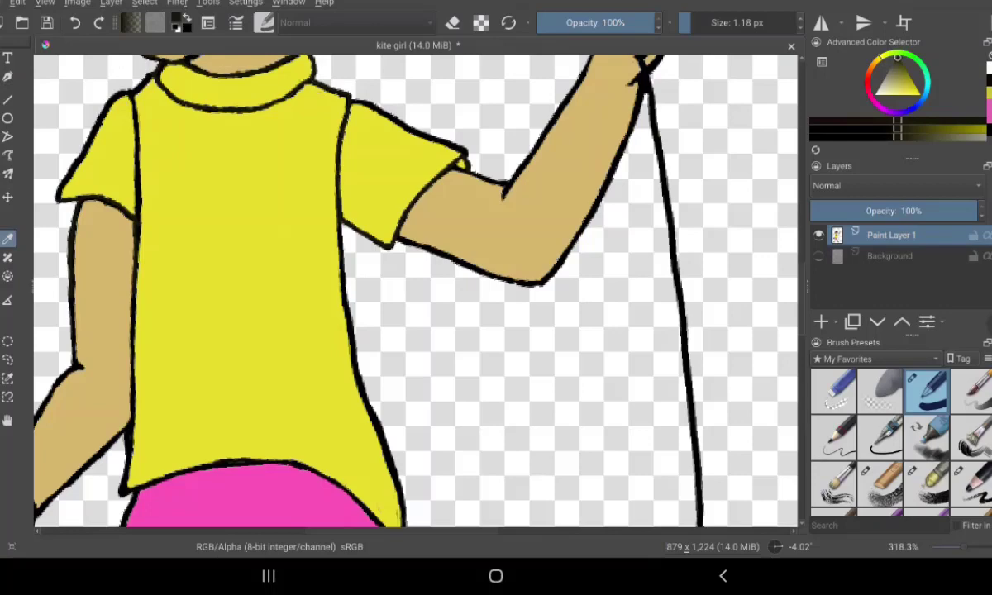
key(b)
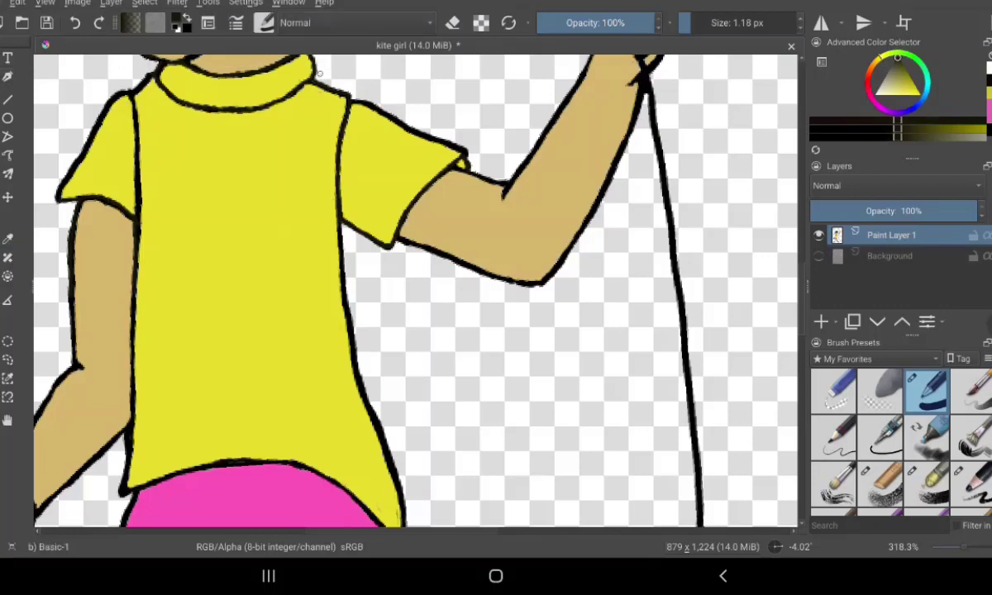
drag(294, 66, 341, 88)
drag(354, 100, 345, 233)
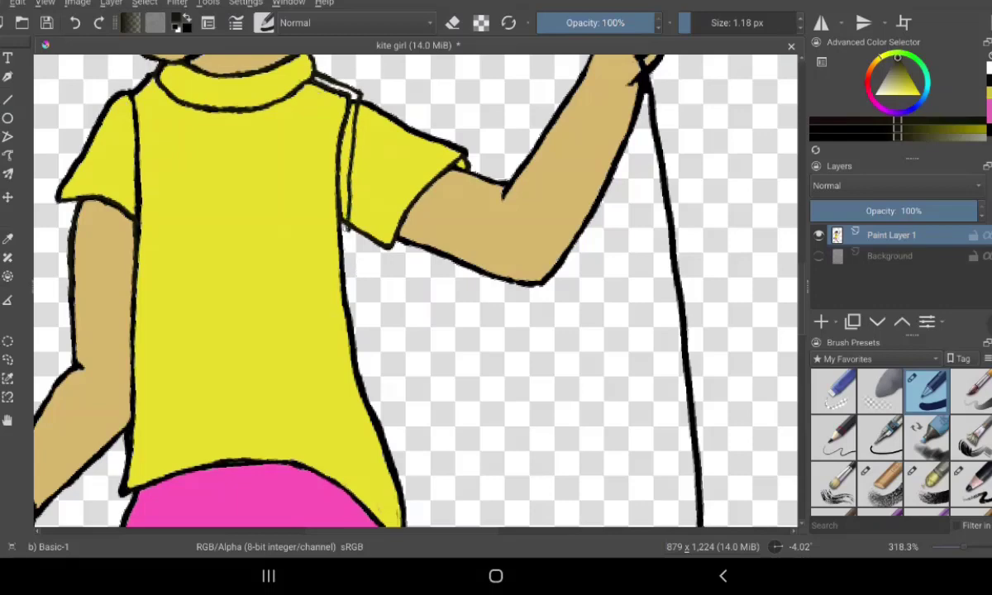
key(ctrl+z)
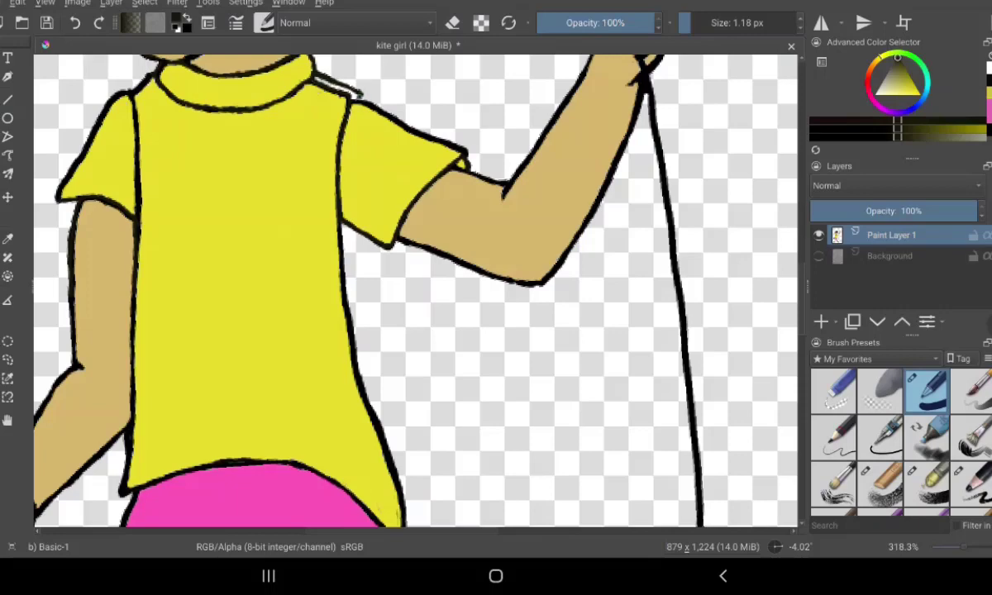
drag(353, 97, 350, 252)
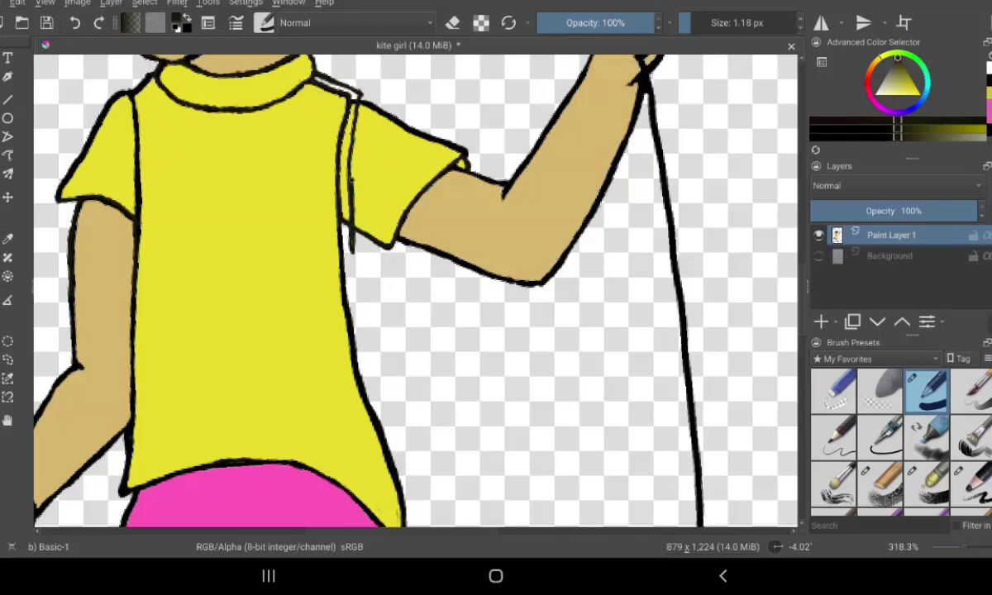
drag(329, 175, 339, 91)
Outline the shirt's right edge in black from the hem up to the shoulder.
drag(384, 428, 377, 392)
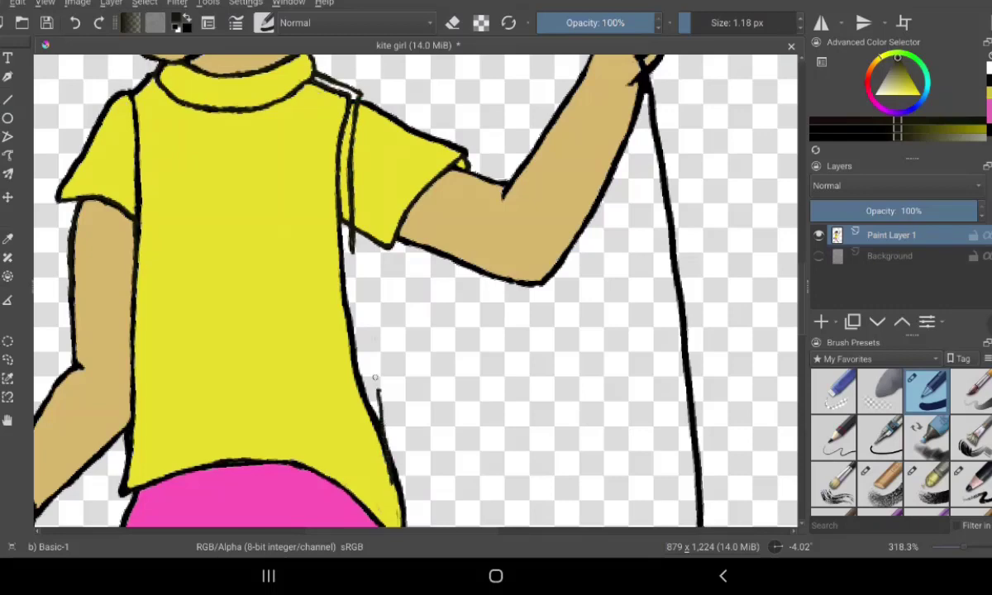
drag(351, 245, 370, 362)
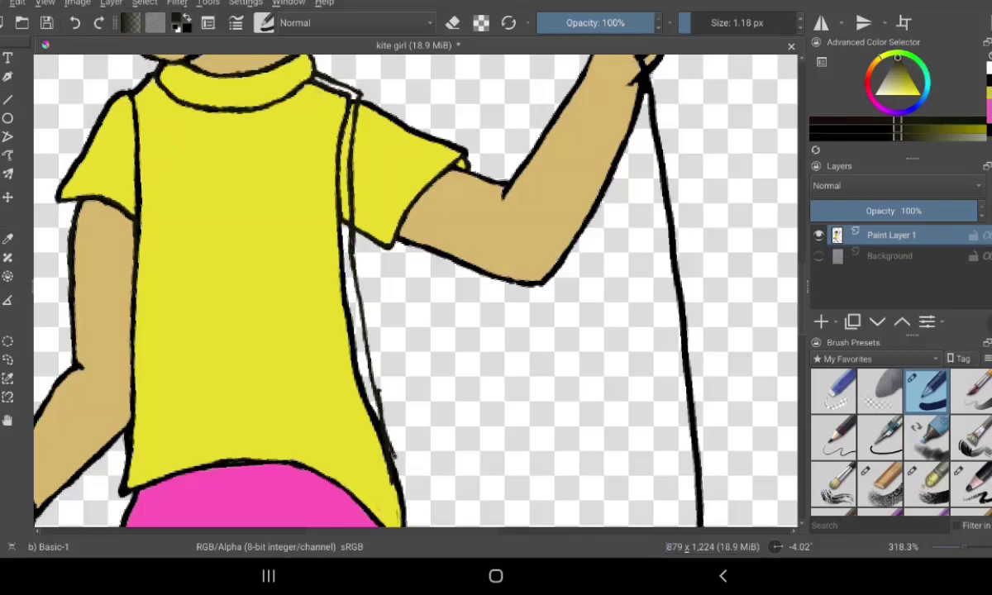
mouse_move(370, 362)
mouse_down()
mouse_move(371, 432)
mouse_move(343, 319)
mouse_move(333, 206)
mouse_up()
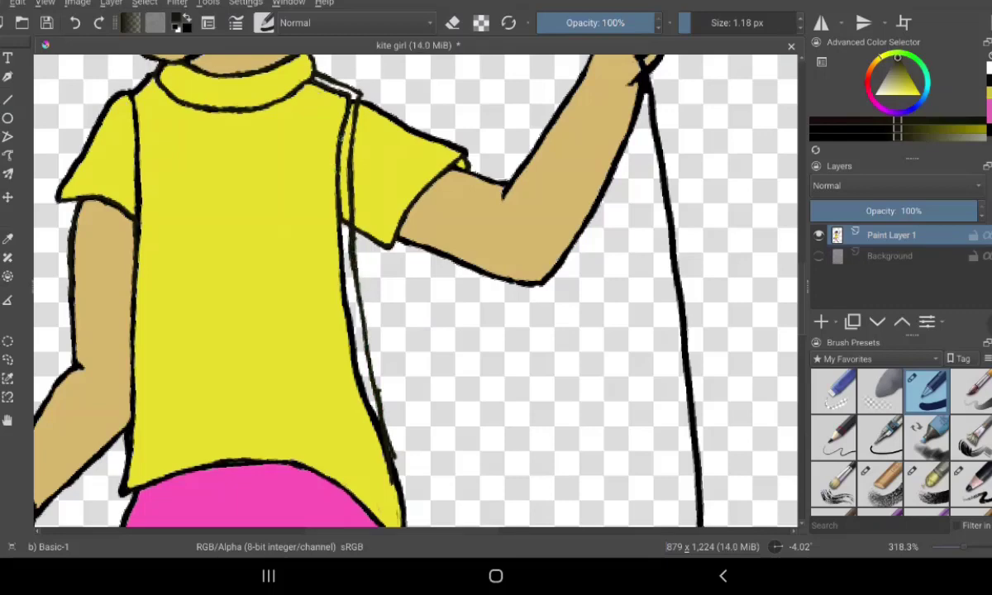
mouse_move(339, 124)
mouse_down()
mouse_move(357, 94)
mouse_move(378, 112)
mouse_up()
Sample the shirt's yellow and paint over the collar gap and upper seam line.
key(p)
click(376, 119)
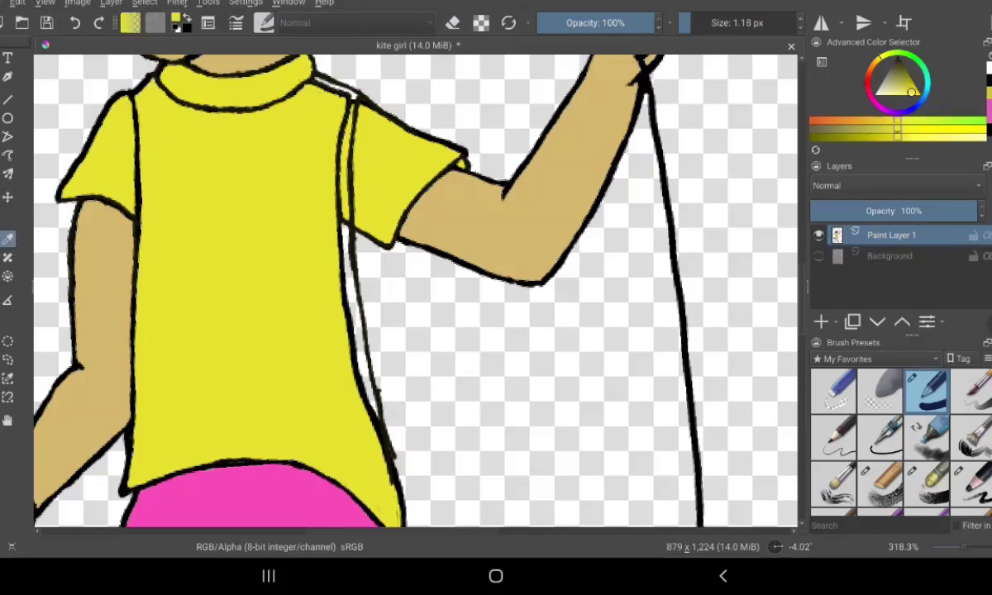
key(b)
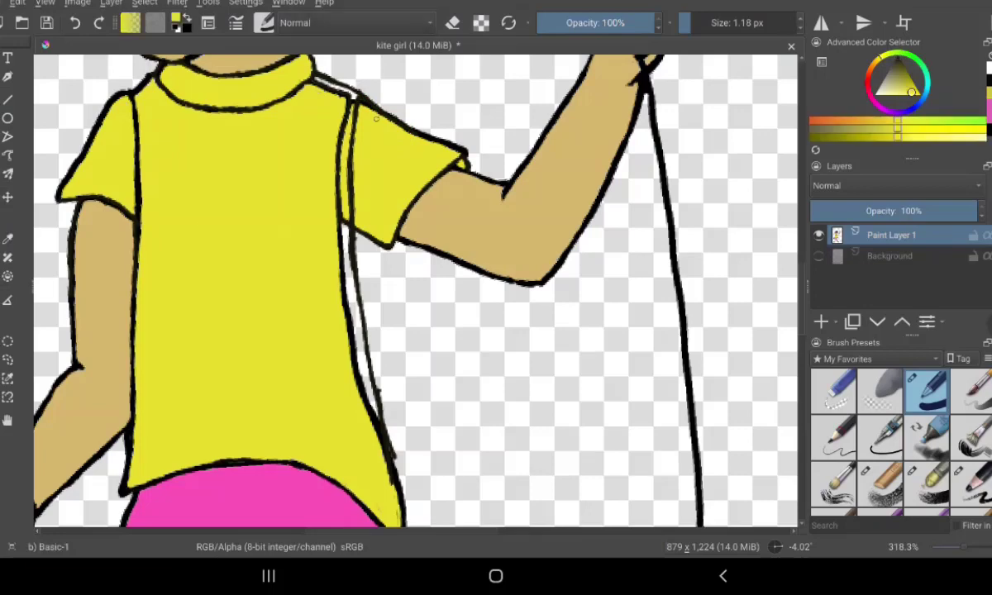
drag(325, 97, 318, 89)
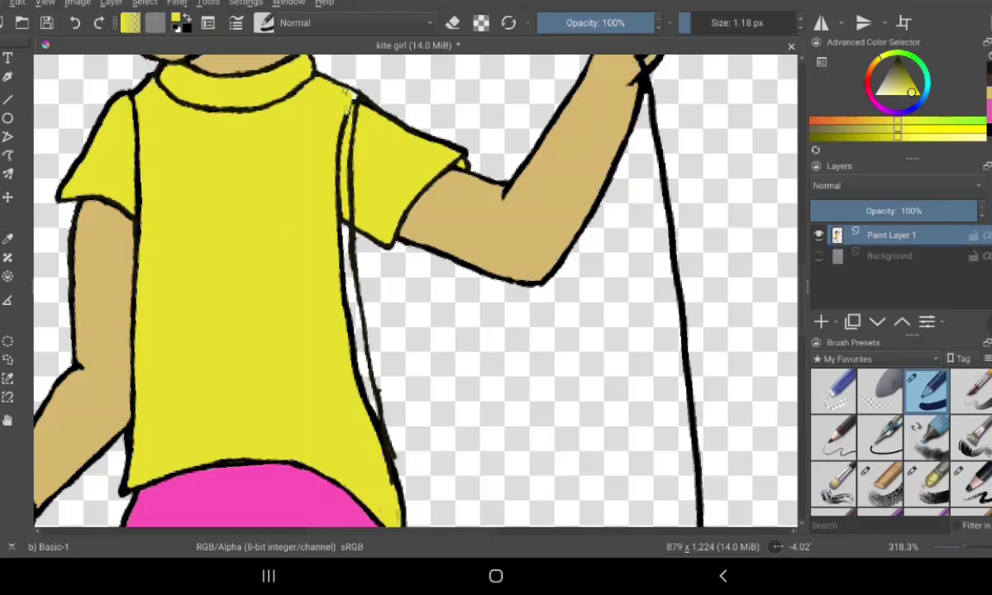
drag(350, 96, 342, 148)
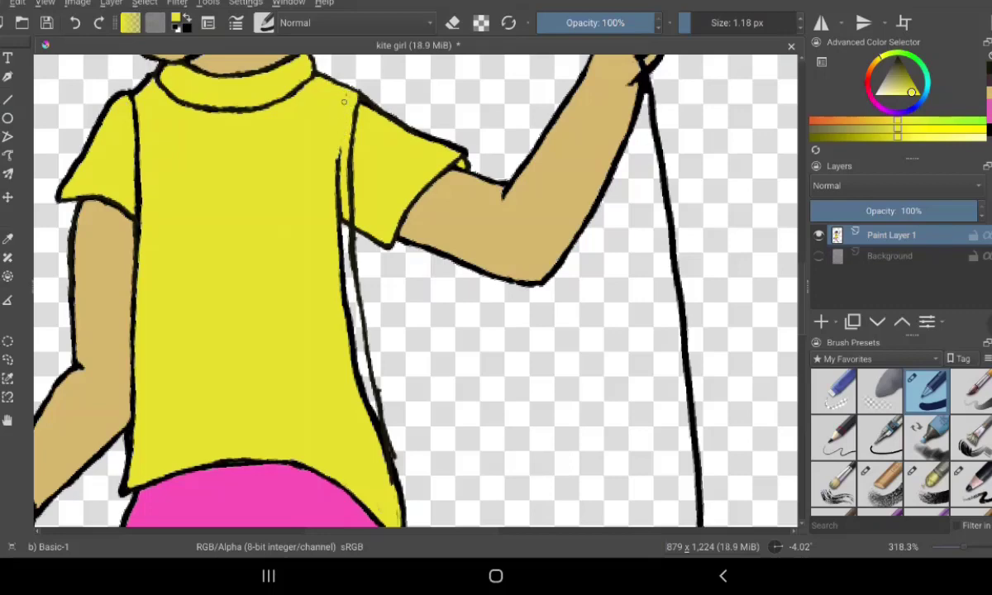
mouse_move(342, 106)
mouse_down()
mouse_move(333, 189)
mouse_move(345, 245)
mouse_up()
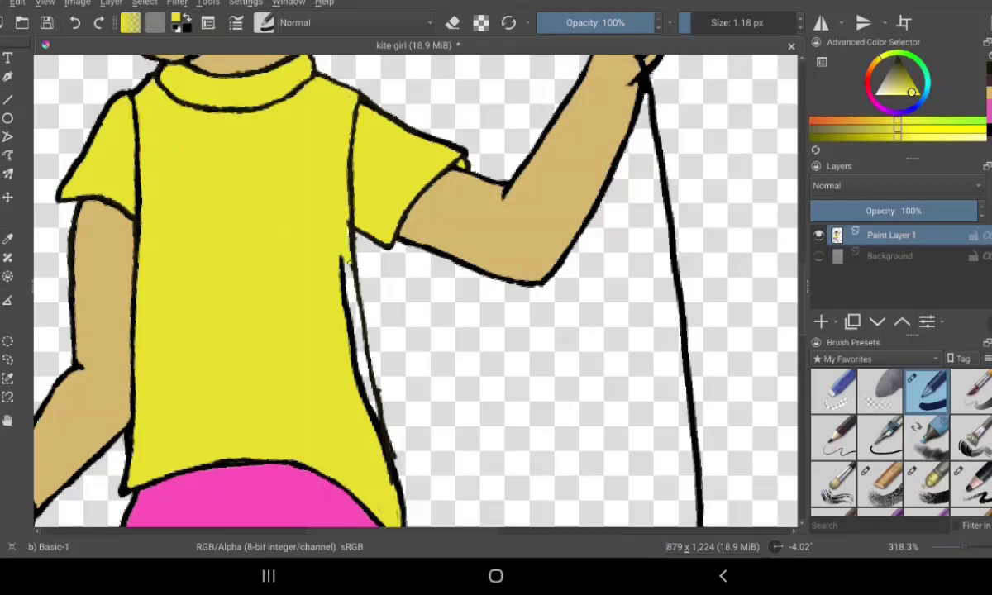
Paint yellow over the mid-shirt seam and the right-edge gaps down to the hem.
drag(344, 250, 346, 310)
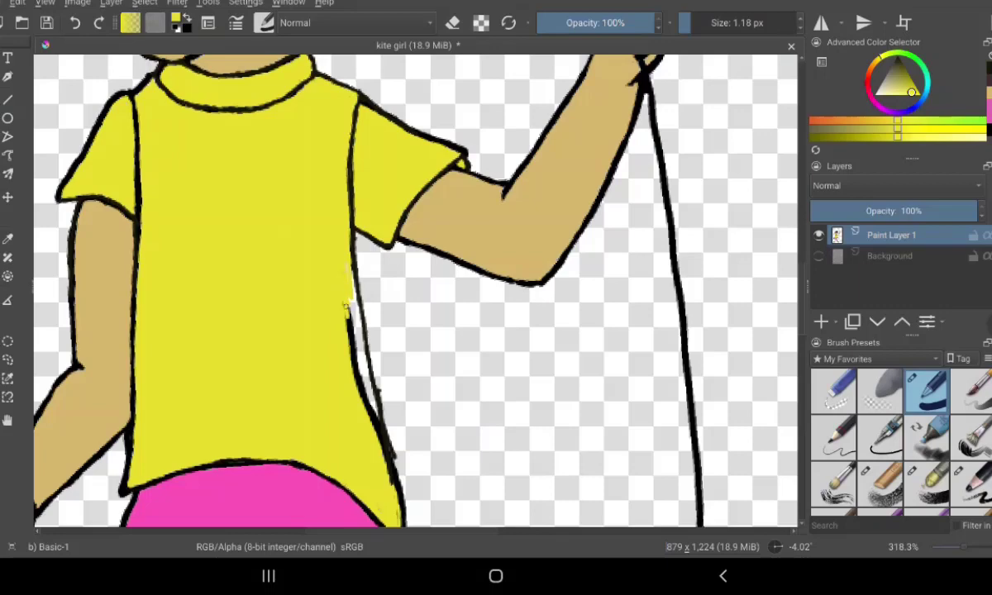
mouse_move(346, 308)
mouse_down()
mouse_move(347, 326)
mouse_move(350, 293)
mouse_up()
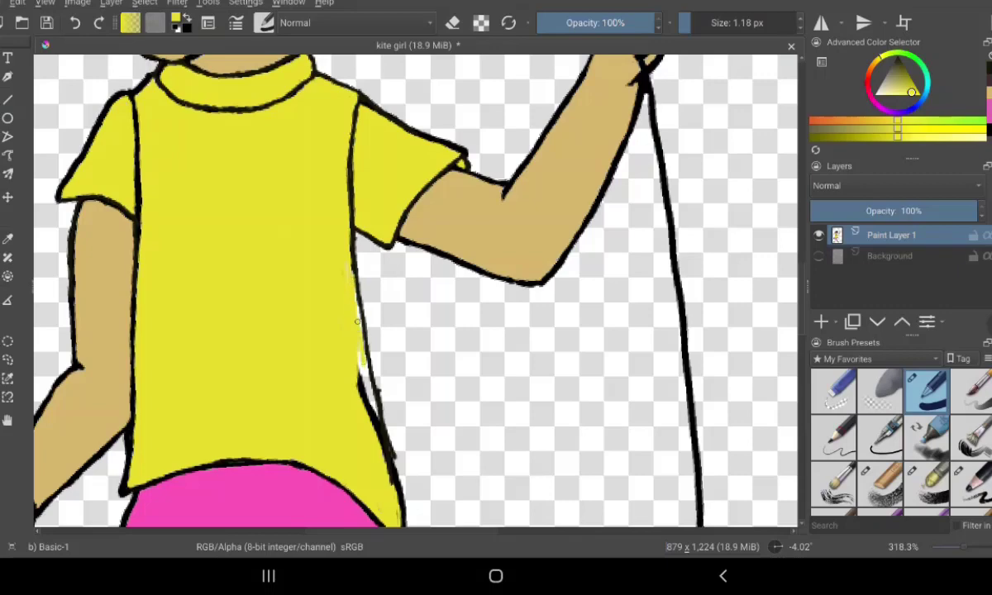
drag(358, 364, 363, 413)
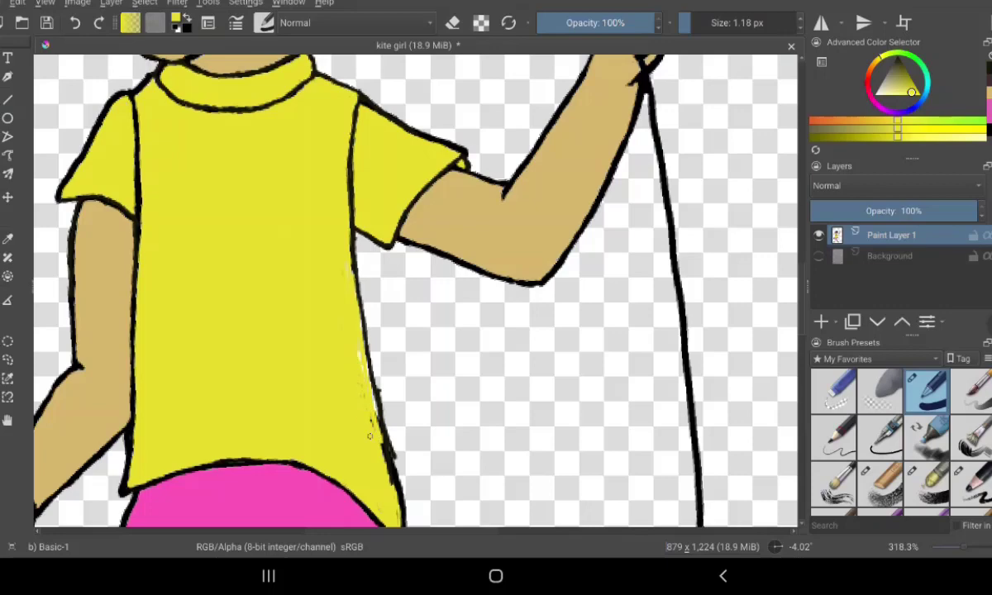
mouse_move(360, 432)
mouse_down()
mouse_move(378, 441)
mouse_move(387, 465)
mouse_up()
drag(372, 406, 377, 421)
drag(368, 379, 361, 351)
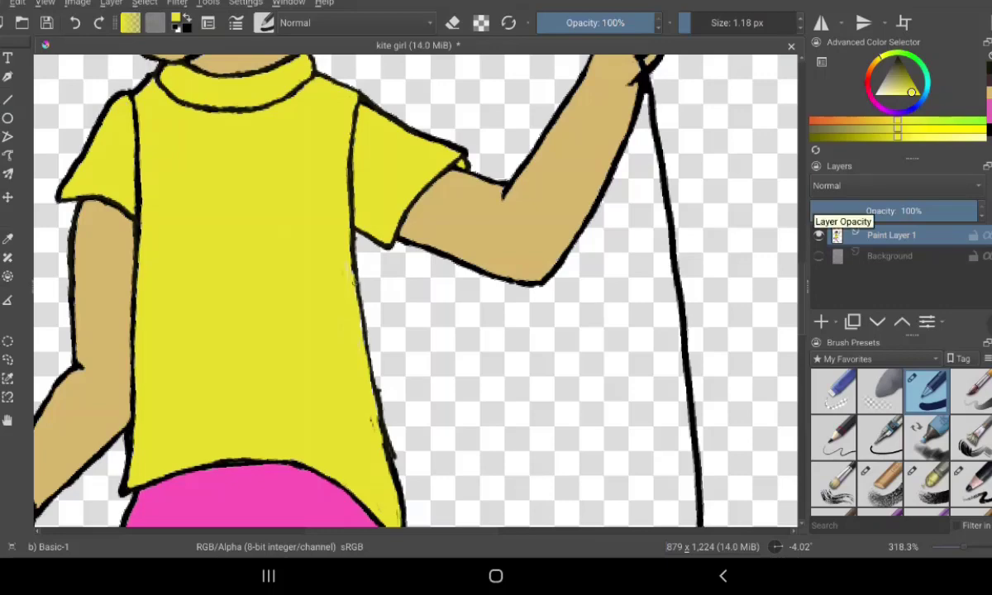
Pan down to the shorts, legs and sandals, undoing a stray yellow mark.
drag(355, 281, 621, 266)
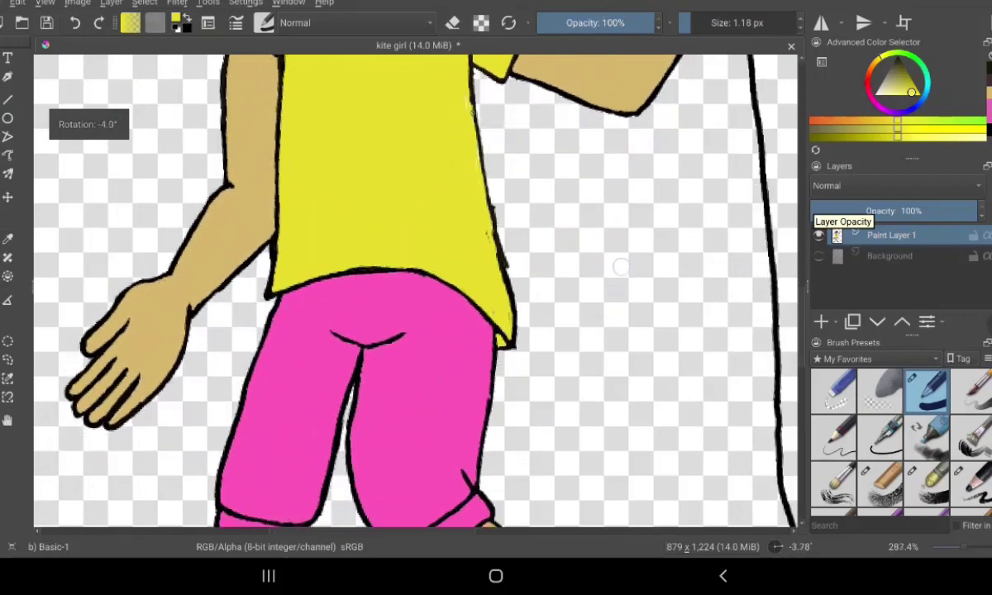
mouse_move(620, 266)
mouse_down()
mouse_move(658, 302)
mouse_move(630, 254)
mouse_up()
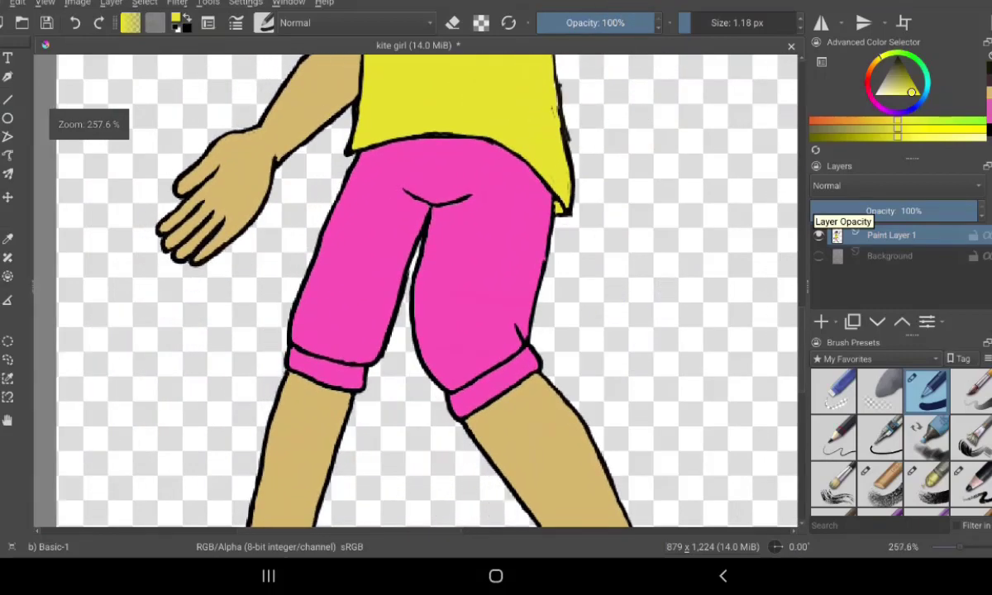
drag(674, 382, 682, 331)
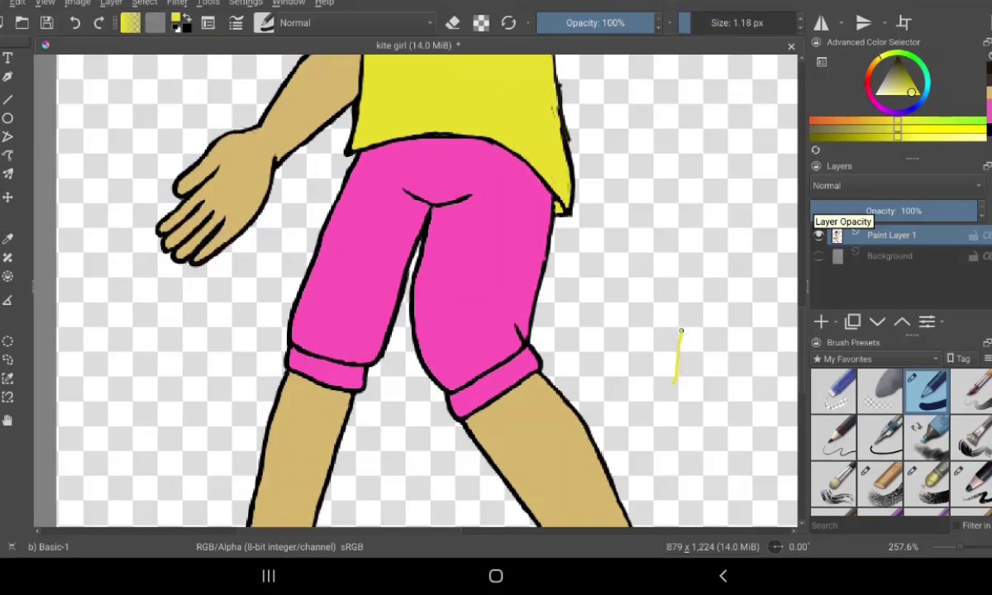
key(ctrl+z)
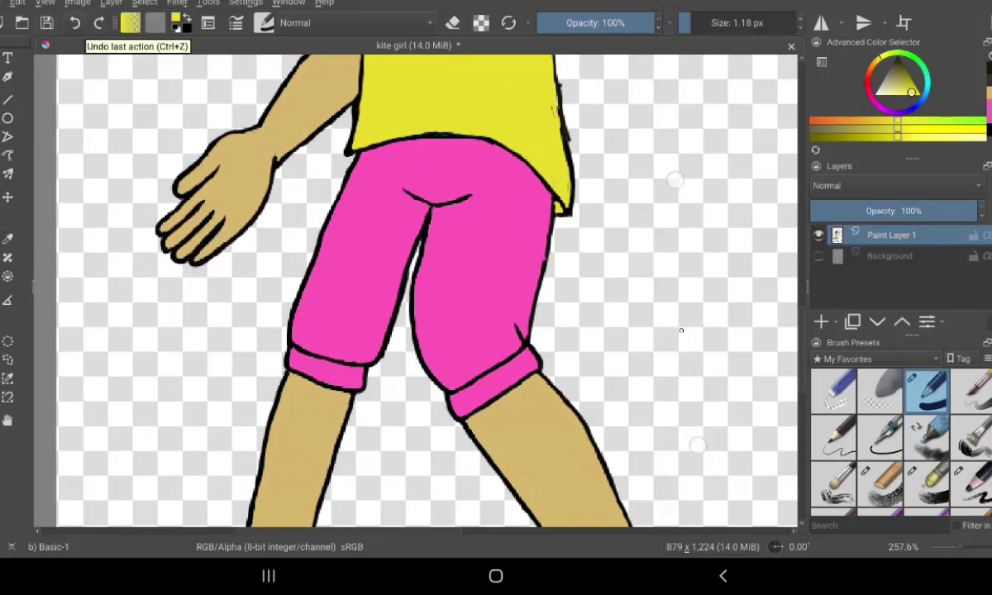
mouse_move(681, 330)
mouse_down()
mouse_move(680, 264)
mouse_move(685, 248)
mouse_move(696, 253)
mouse_up()
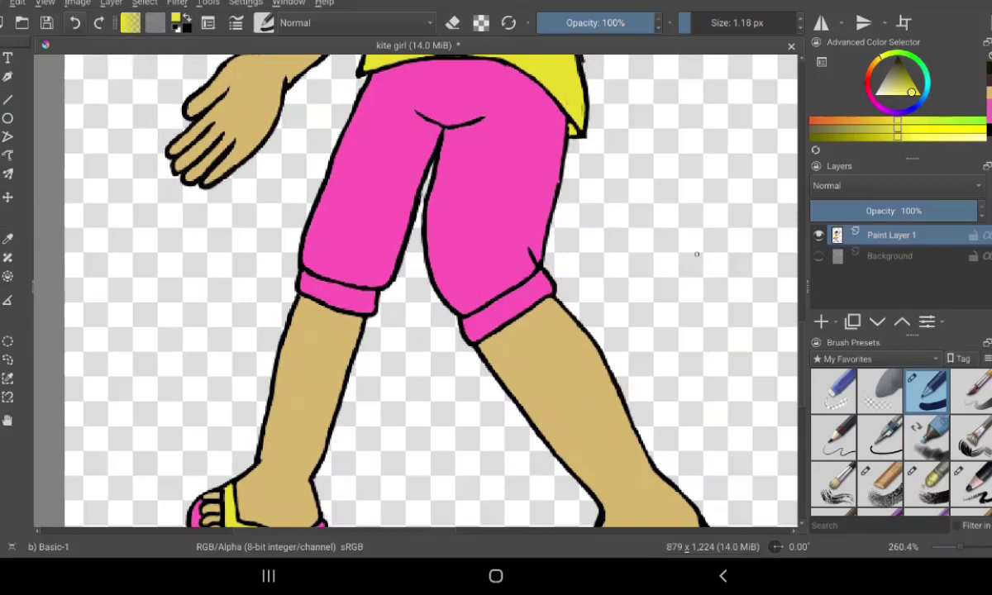
Zoom out and straighten the view to show the whole kite girl.
scroll(693, 318, down, 1)
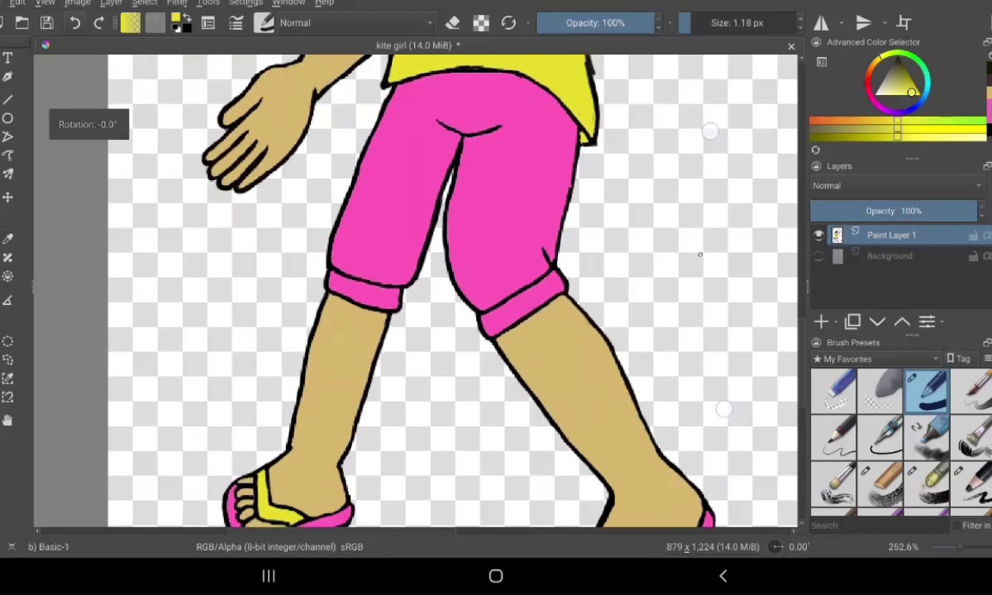
scroll(693, 319, down, 2)
scroll(693, 318, down, 3)
scroll(693, 318, down, 1)
scroll(689, 305, down, 1)
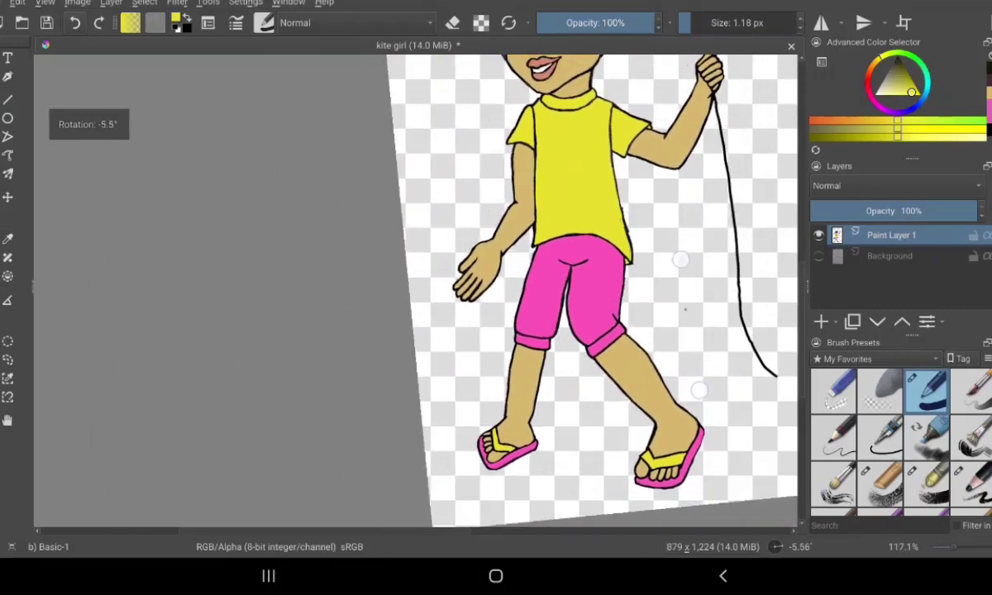
scroll(686, 310, down, 2)
scroll(680, 318, down, 3)
scroll(672, 329, down, 1)
scroll(670, 285, down, 1)
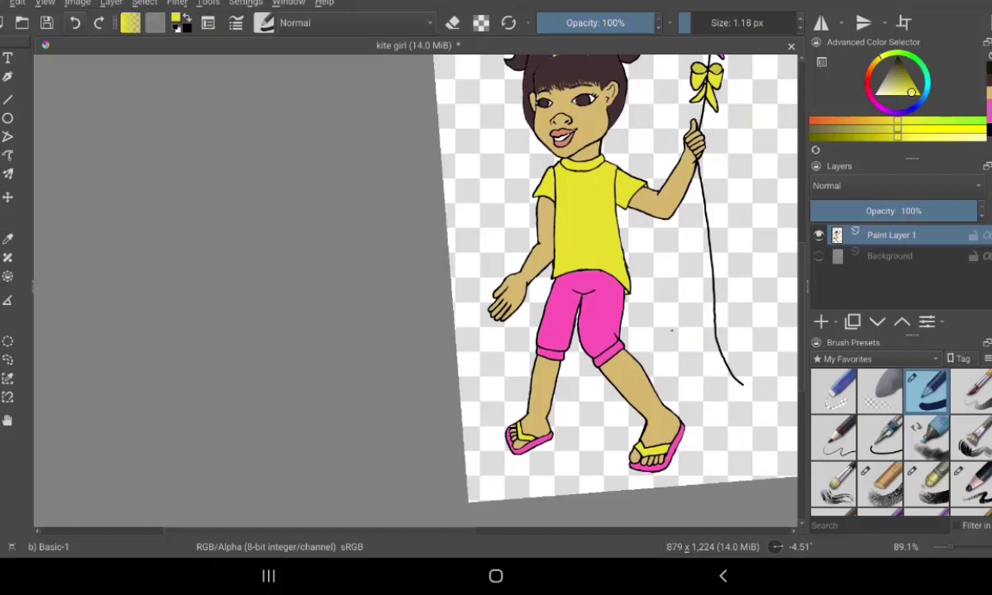
drag(710, 400, 578, 471)
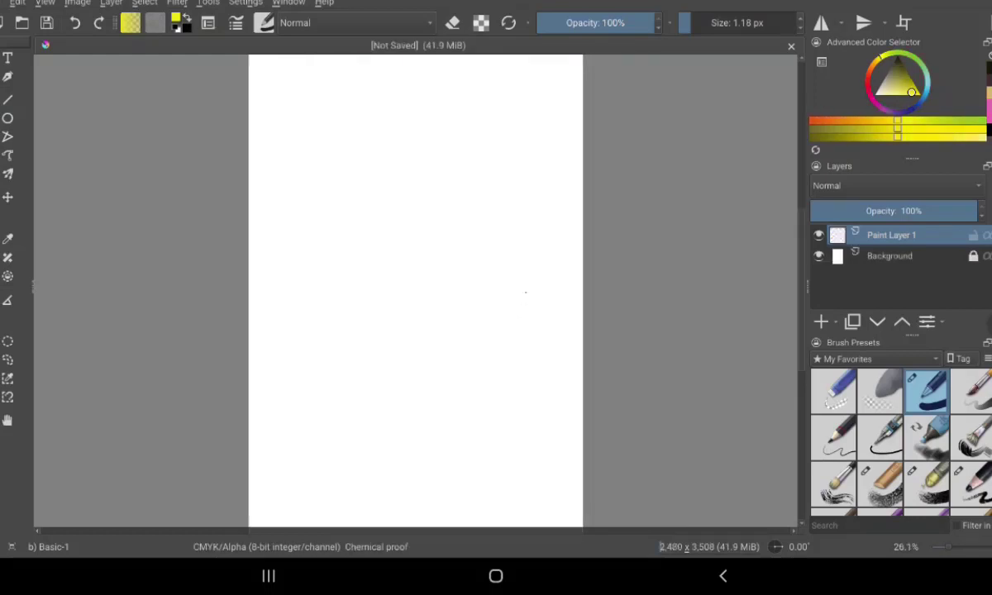
Paste the girl drawing into the new page and move it to the lower centre.
key(ctrl+v)
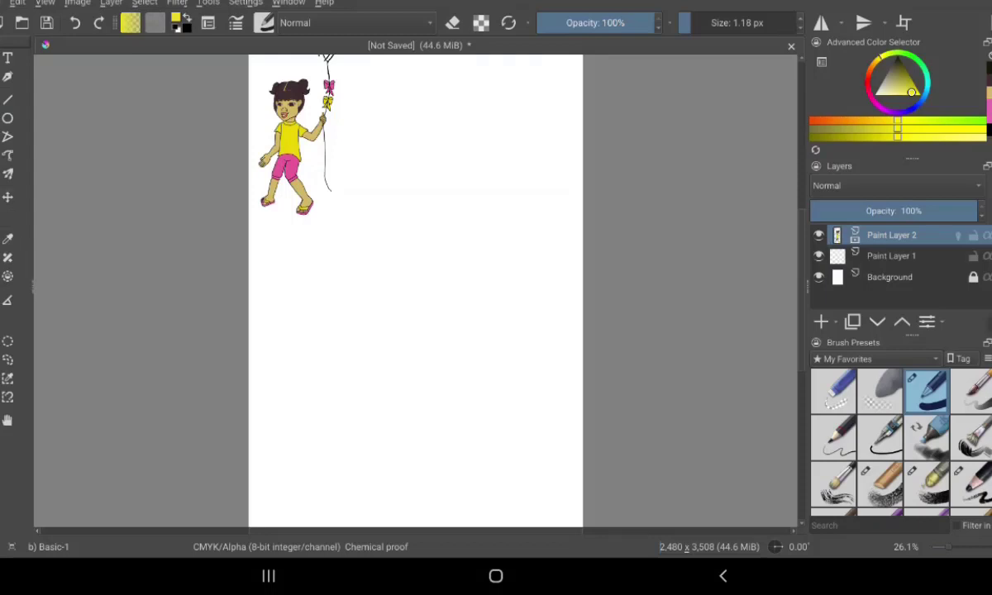
key(ctrl+t)
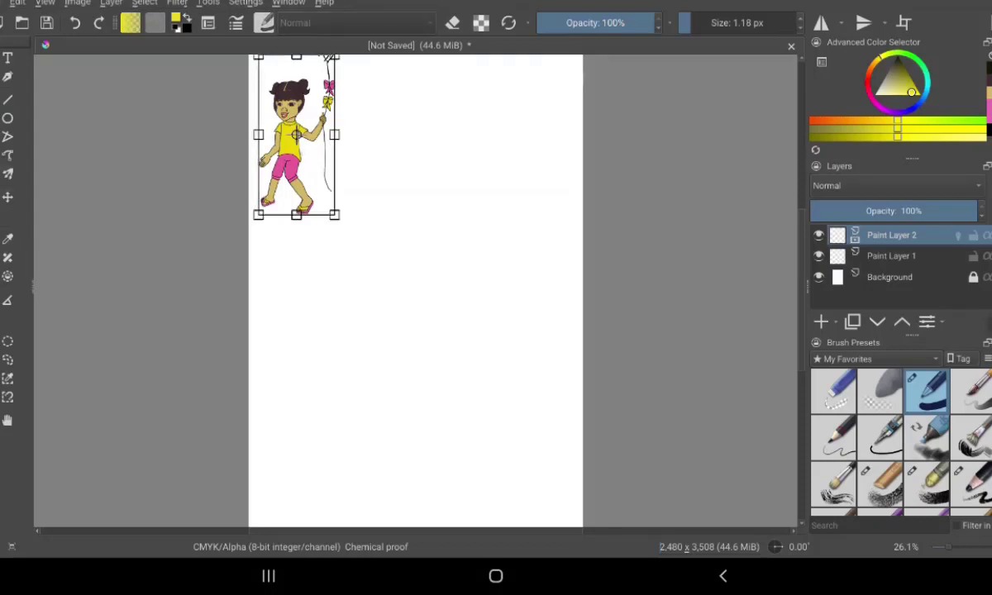
mouse_move(296, 134)
mouse_down()
mouse_move(317, 150)
mouse_move(383, 271)
mouse_move(429, 406)
mouse_move(425, 433)
mouse_up()
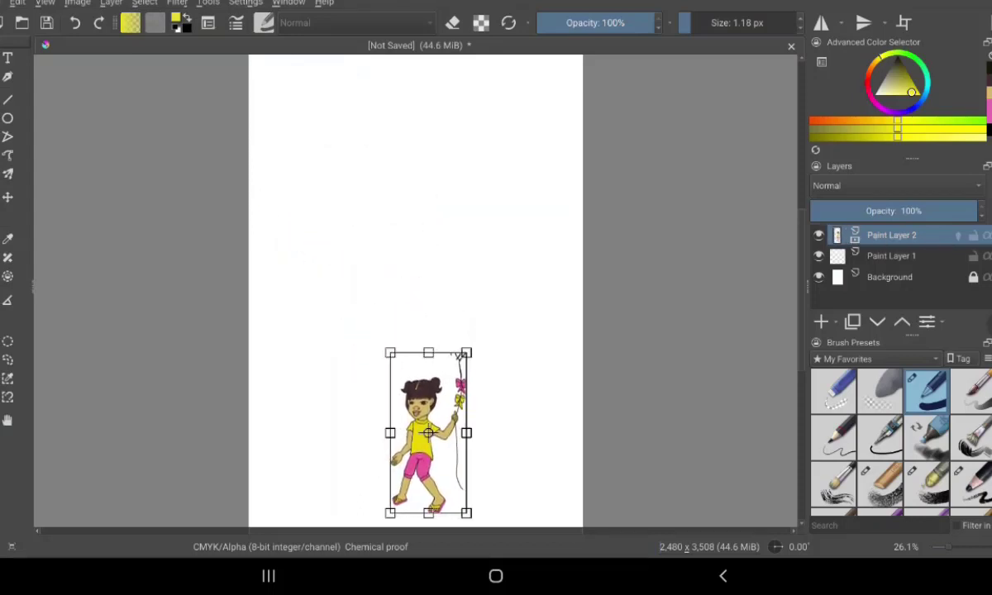
scroll(684, 273, down, 2)
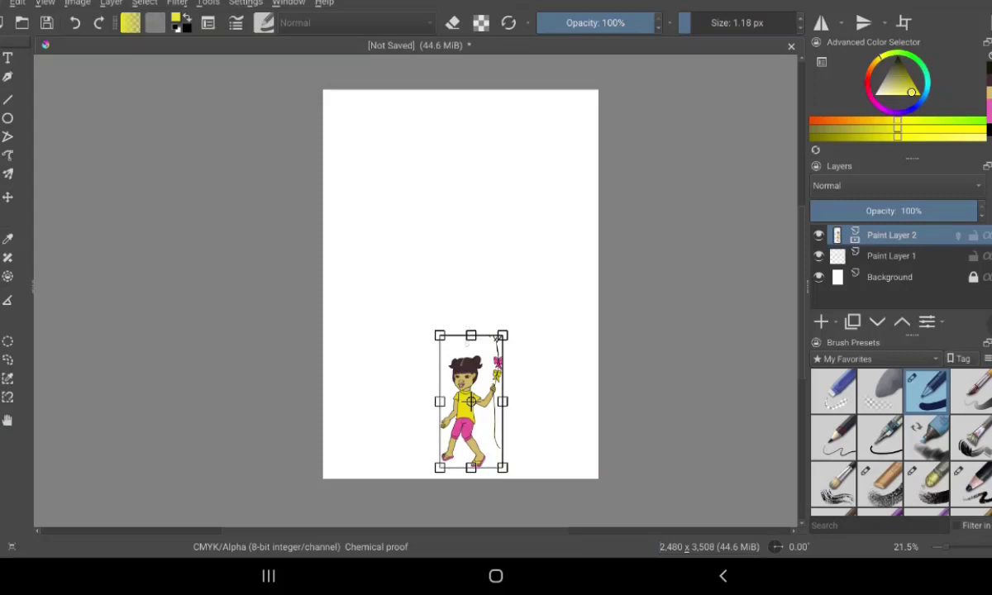
Stretch the girl figure taller and wider to both sides, then apply the transform.
drag(470, 335, 470, 238)
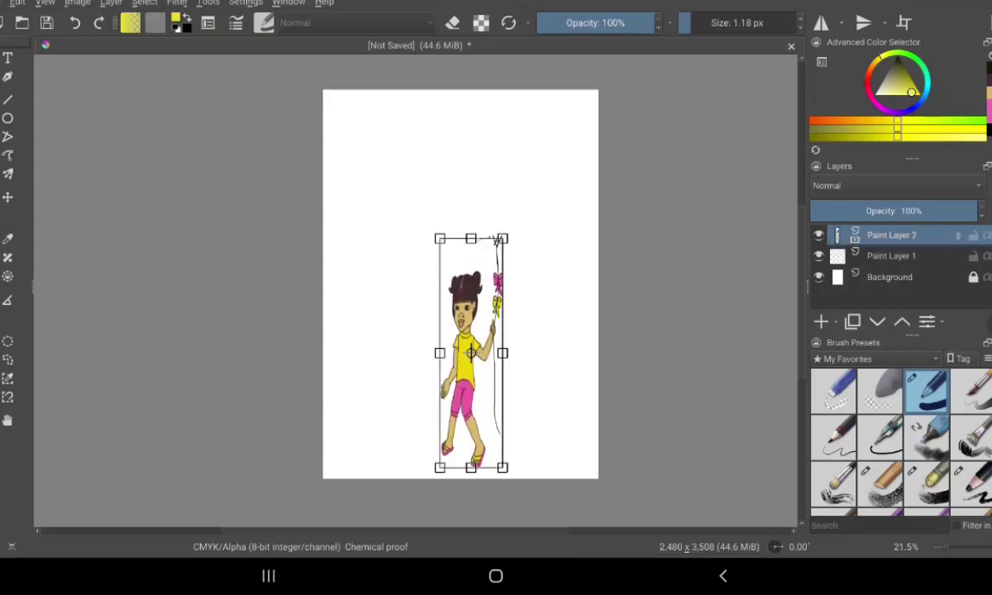
drag(503, 353, 570, 353)
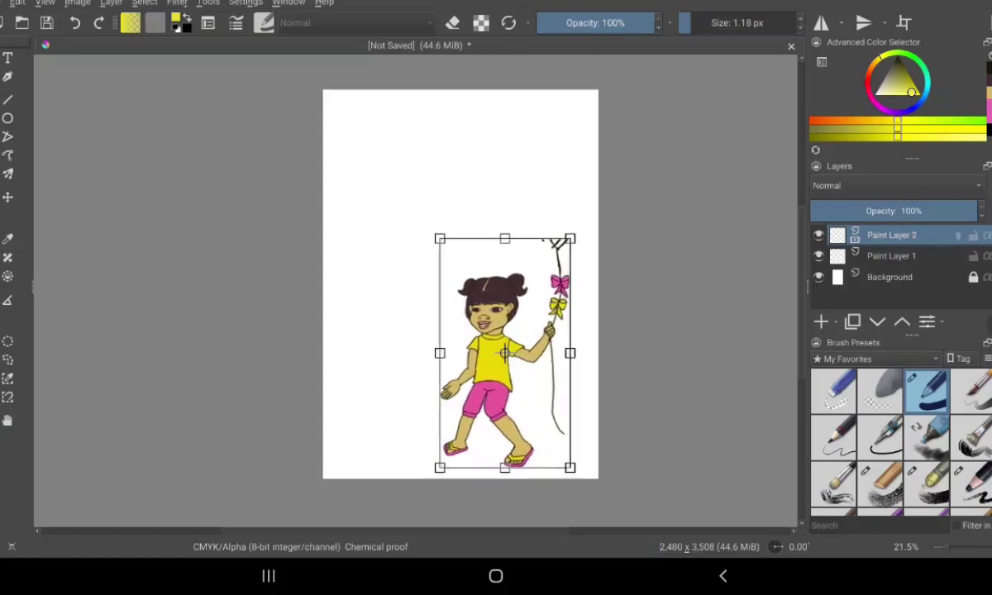
drag(439, 353, 412, 353)
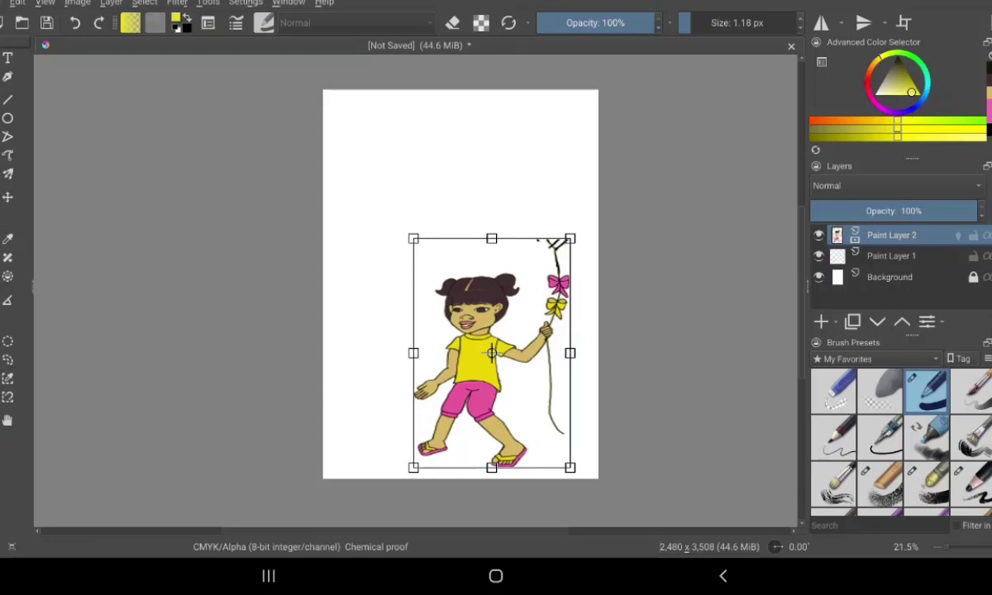
key(Return)
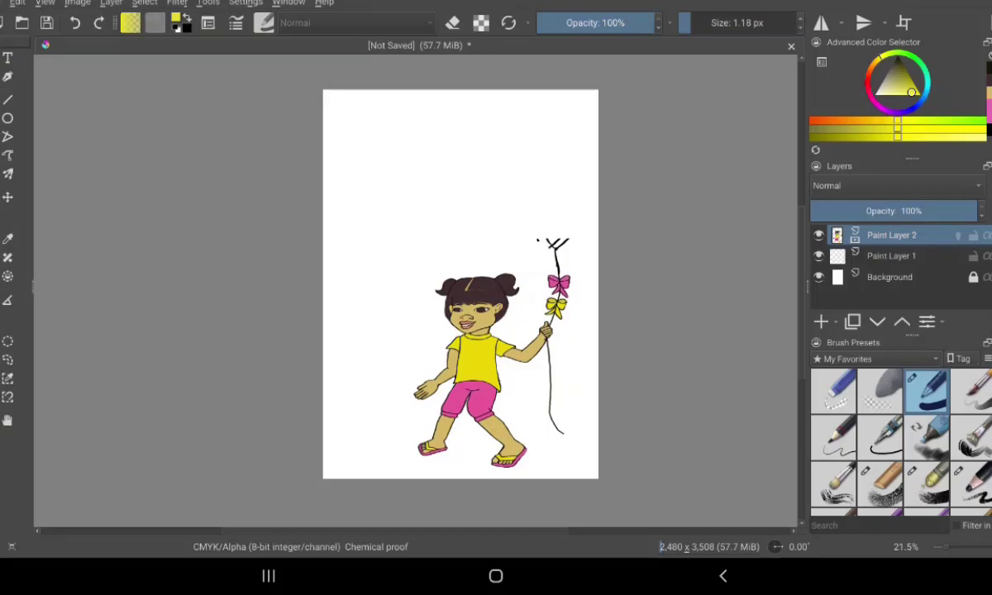
Select the freehand brush with black as the painting colour and zoom the view.
click(7, 99)
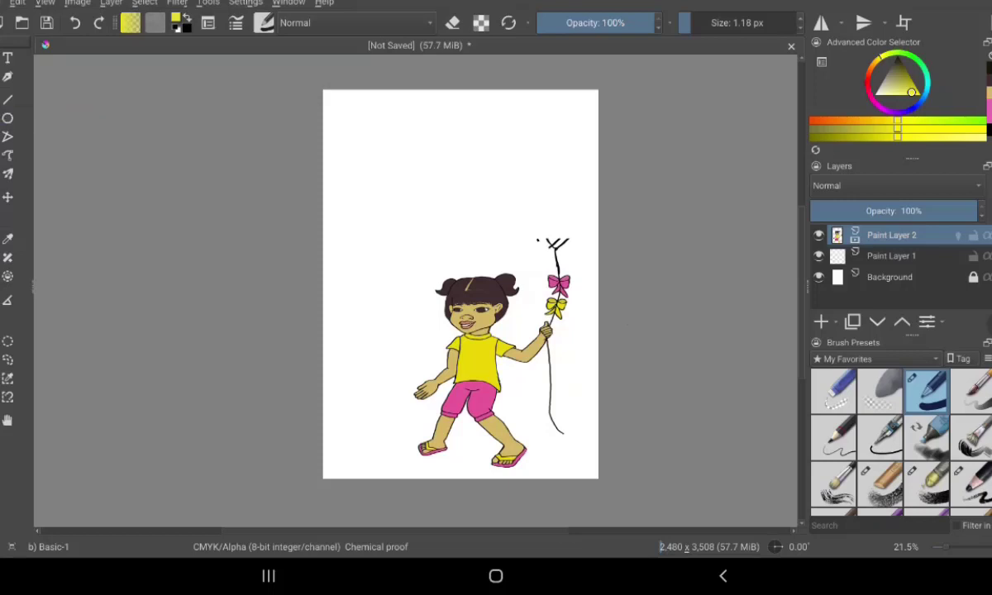
key(d)
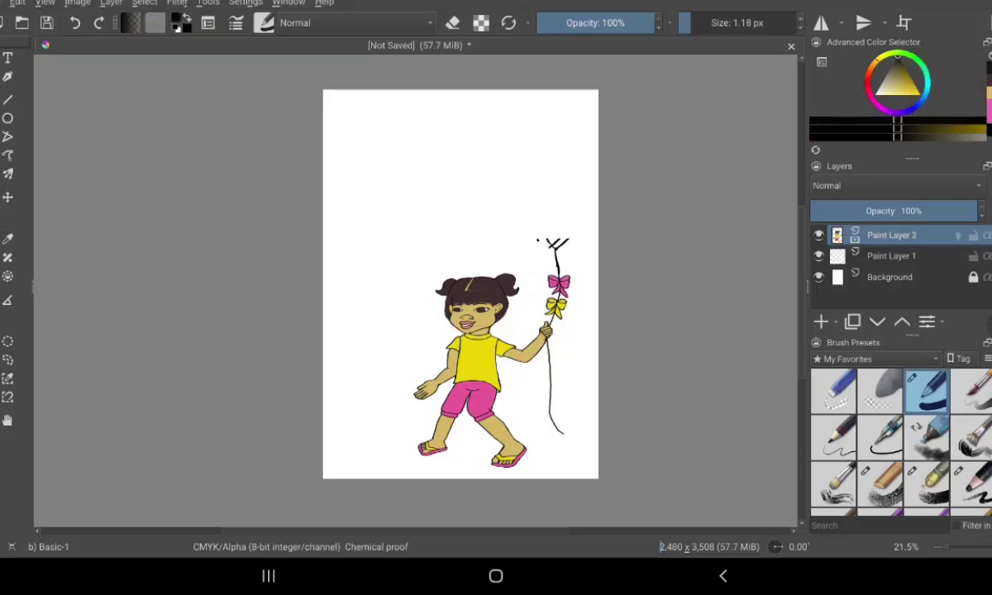
scroll(661, 331, up, 5)
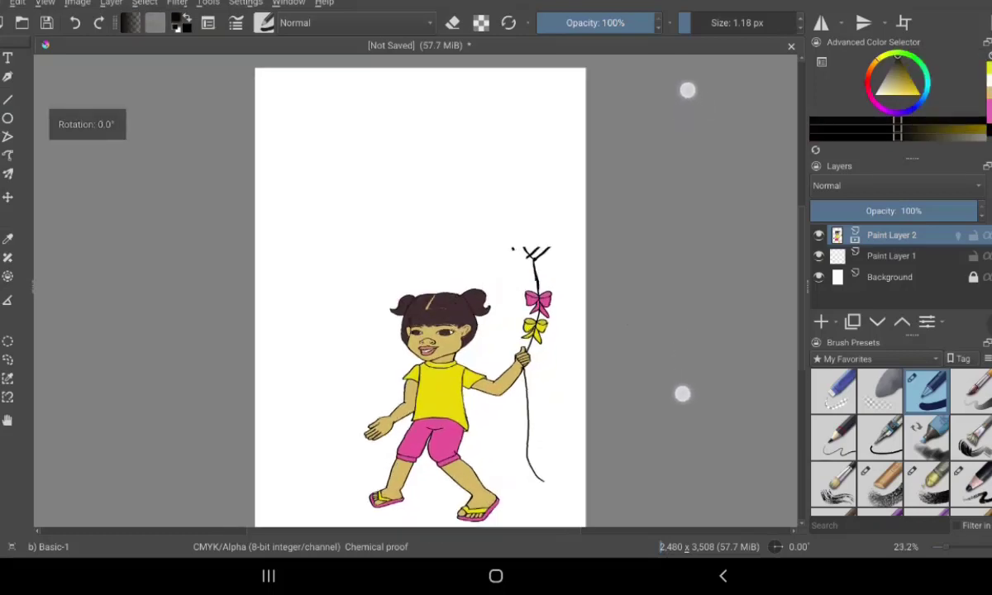
scroll(643, 469, up, 3)
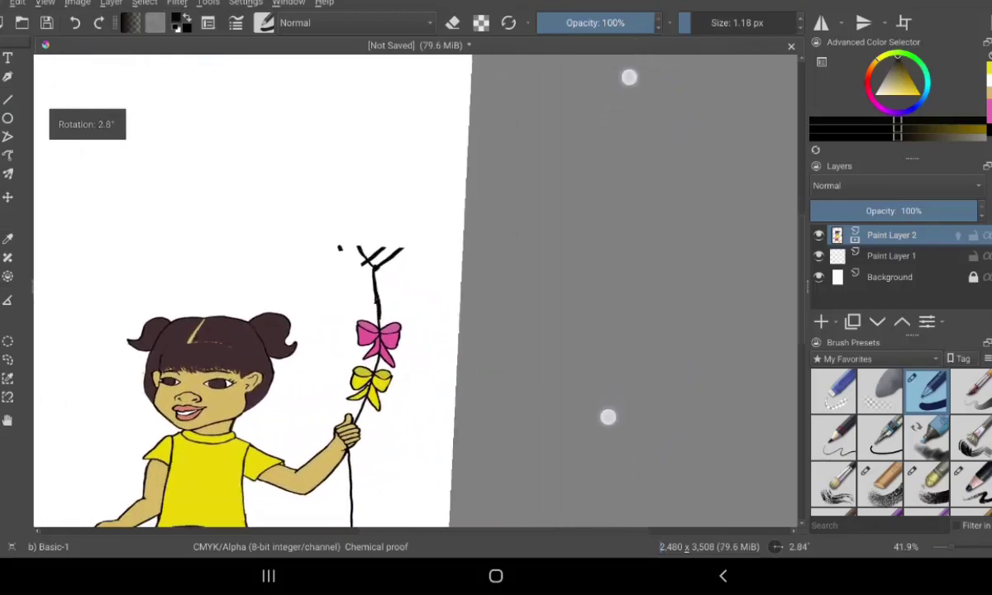
scroll(606, 409, down, 1)
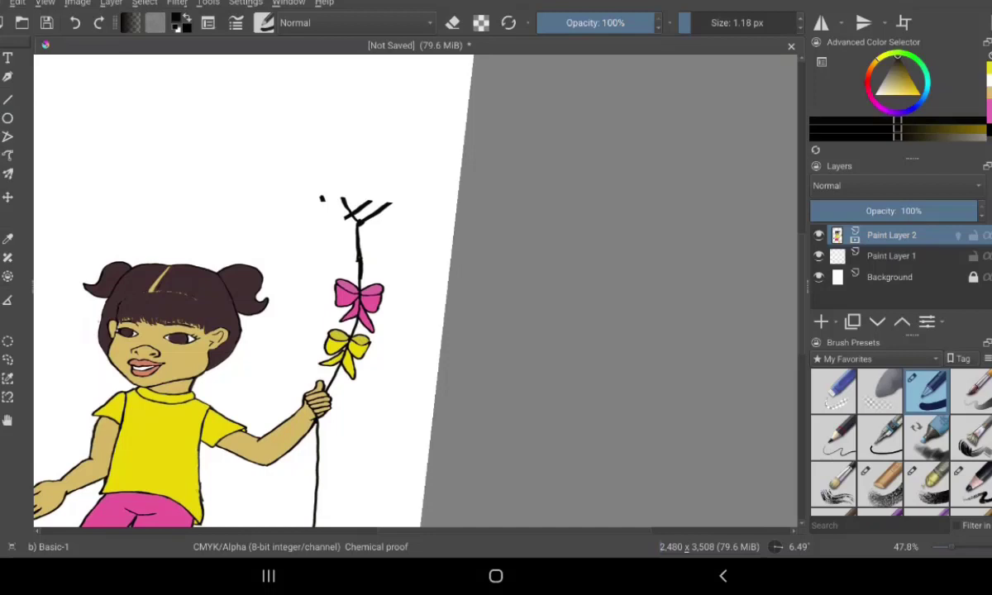
Start a transform on the girl's layer with the canvas rotation levelled to 0°.
scroll(635, 260, left, 3)
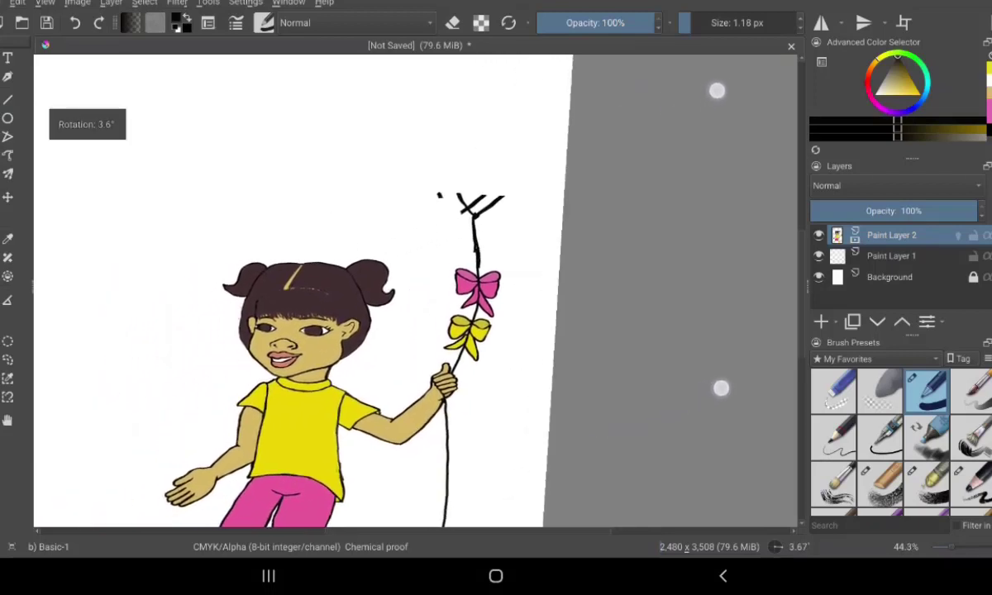
scroll(720, 240, up, 1)
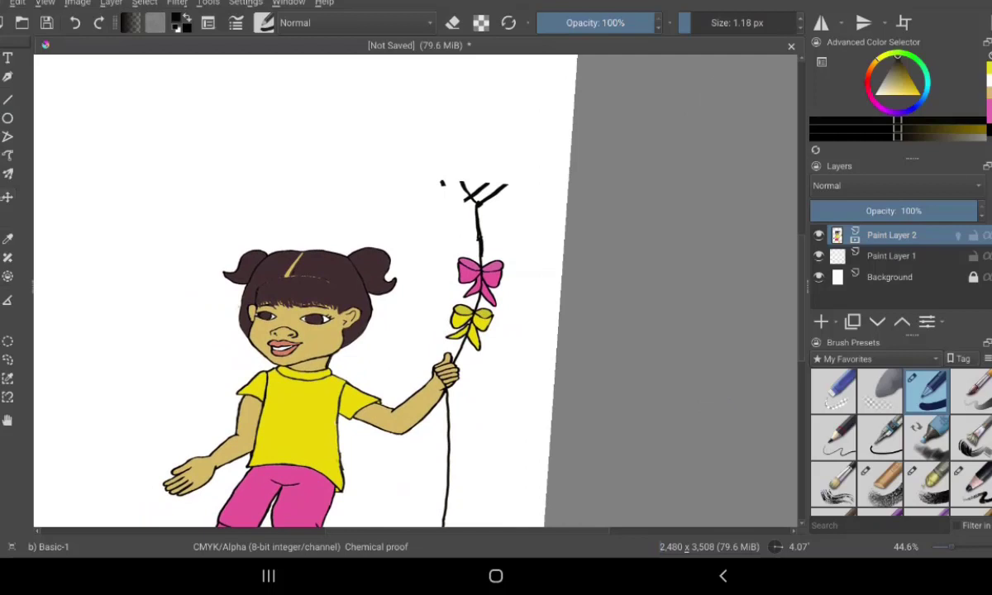
key(ctrl+t)
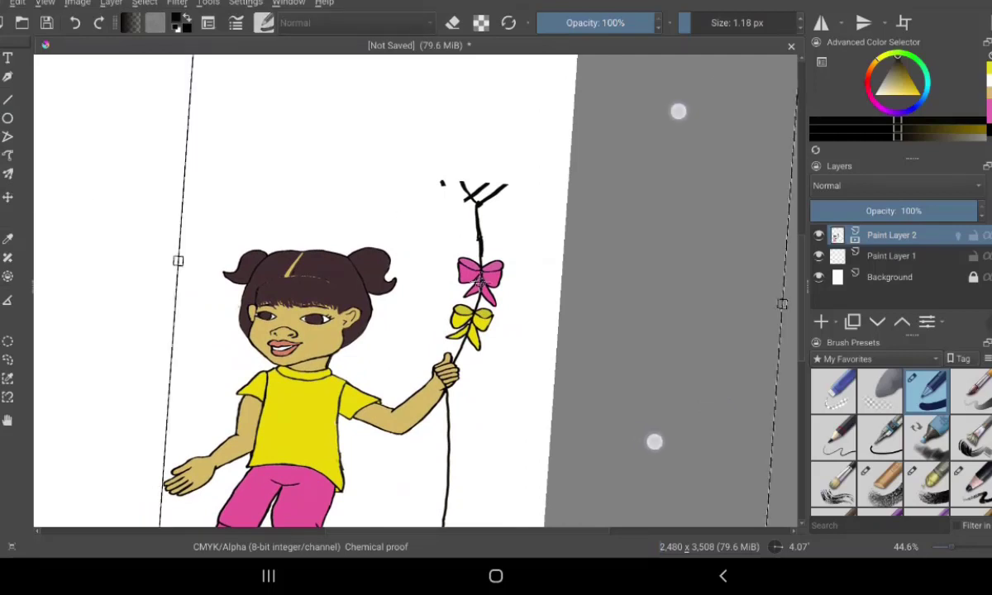
mouse_move(606, 412)
mouse_down()
mouse_move(672, 439)
mouse_move(656, 372)
mouse_up()
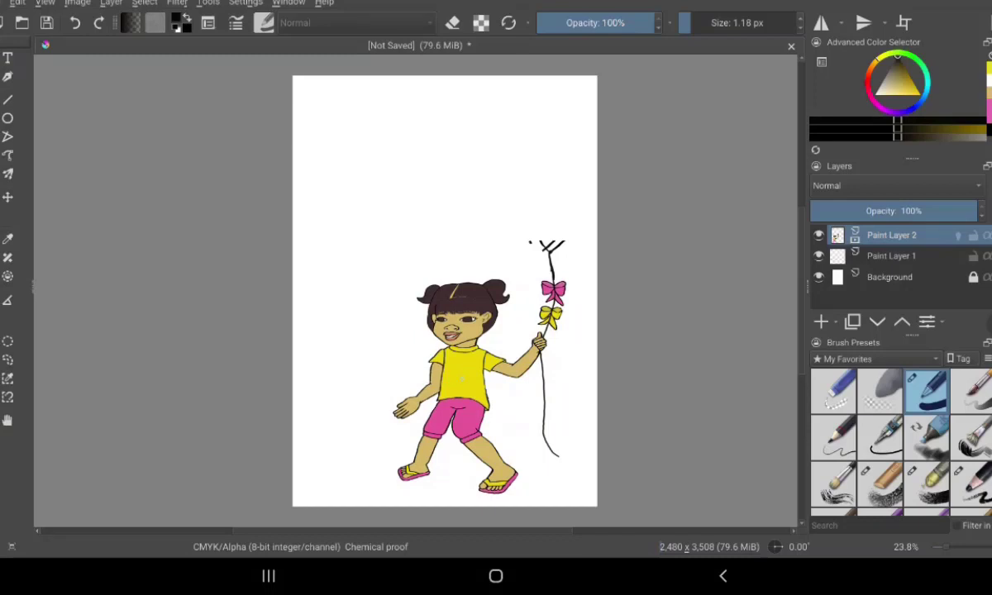
Move the girl and her kite string left on the page and apply the transform.
key(ctrl+t)
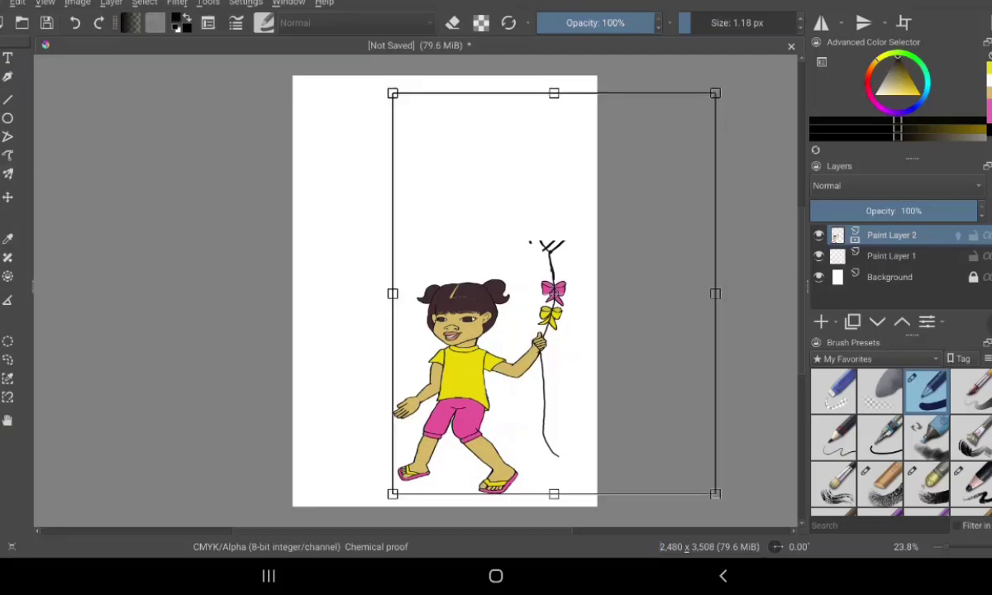
drag(463, 372, 405, 372)
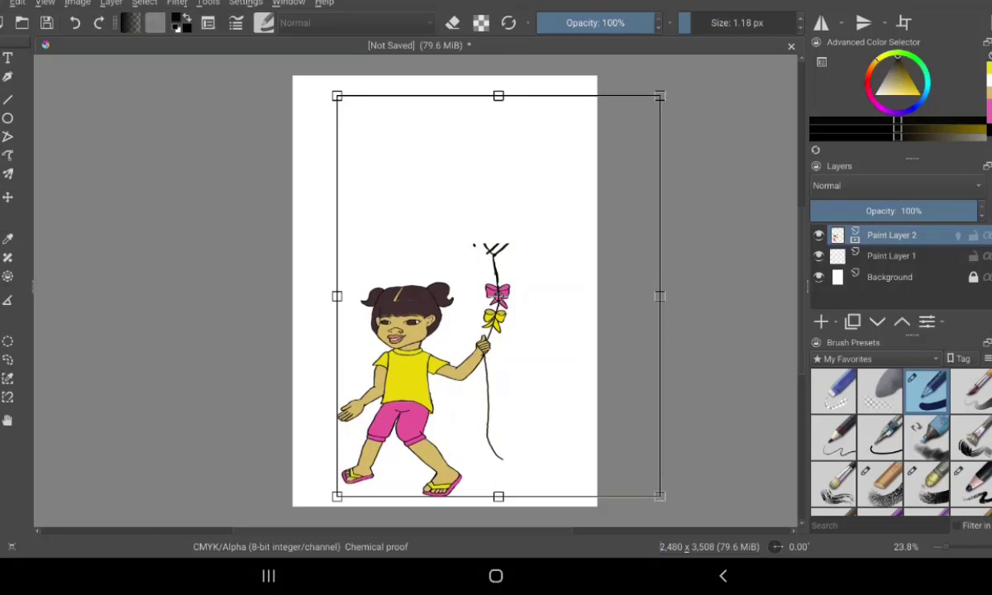
key(Return)
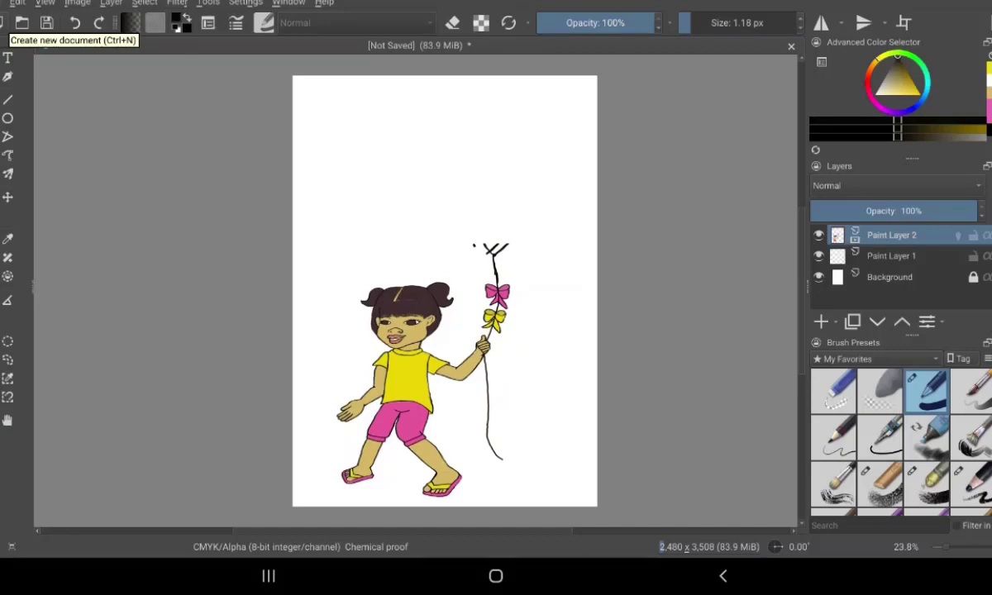
Zoom in to about 112% on the top of the kite string and its bows.
scroll(521, 297, up, 2)
scroll(520, 298, up, 2)
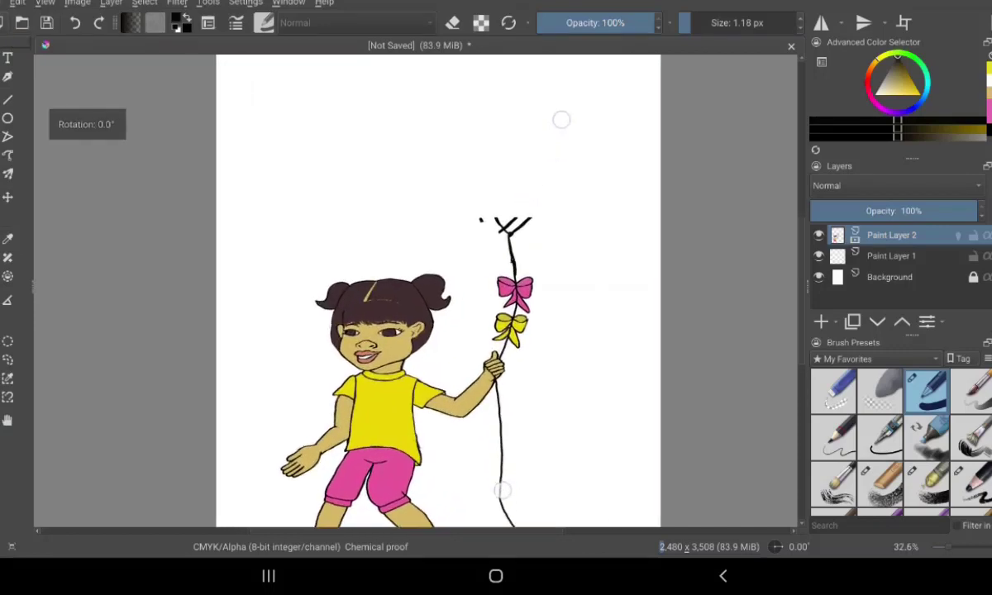
scroll(529, 314, up, 2)
scroll(529, 314, up, 1)
scroll(553, 307, up, 1)
scroll(552, 307, up, 1)
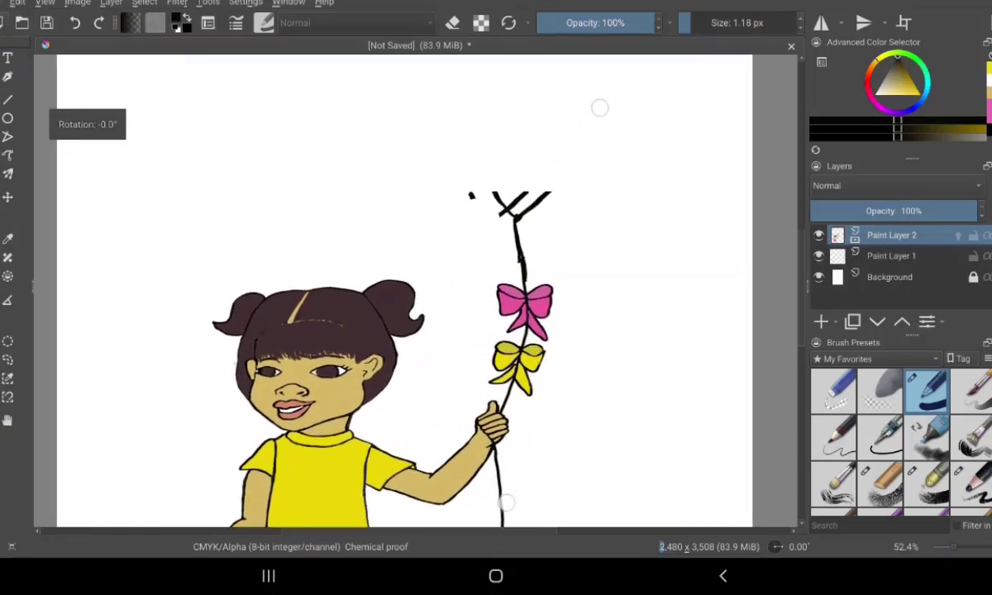
scroll(552, 308, up, 1)
scroll(553, 307, up, 1)
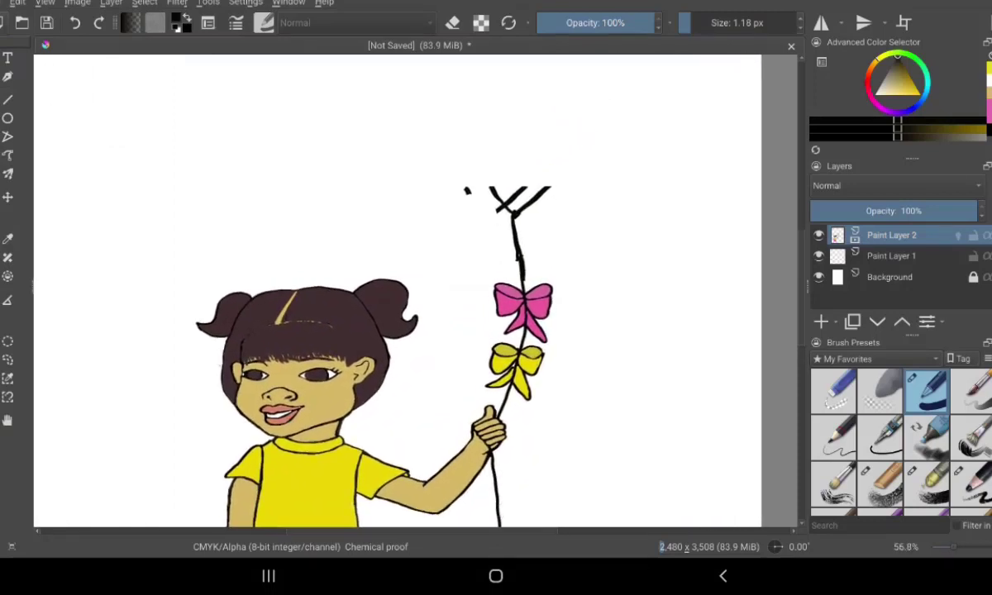
scroll(549, 300, up, 2)
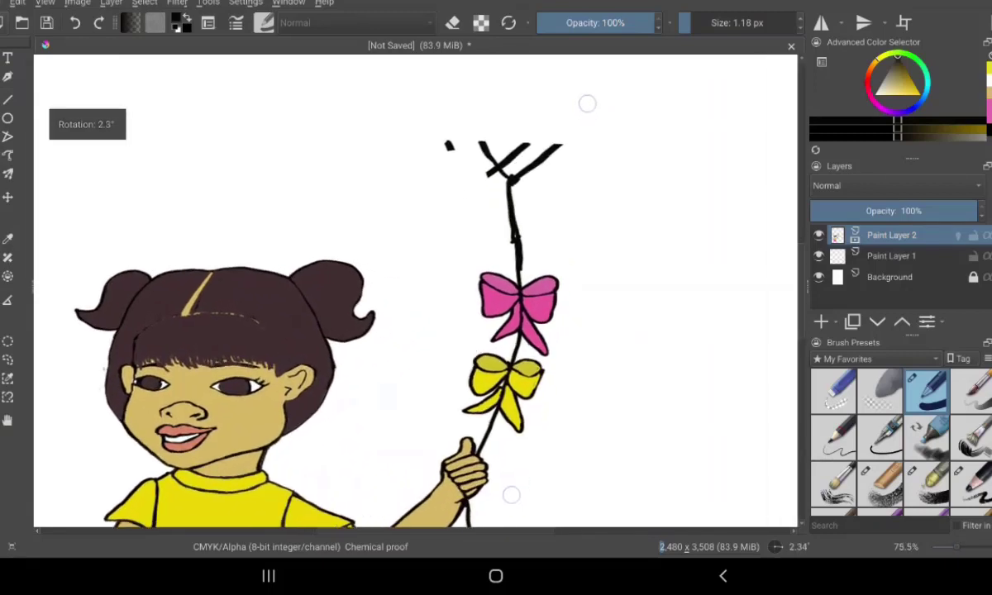
scroll(549, 299, up, 2)
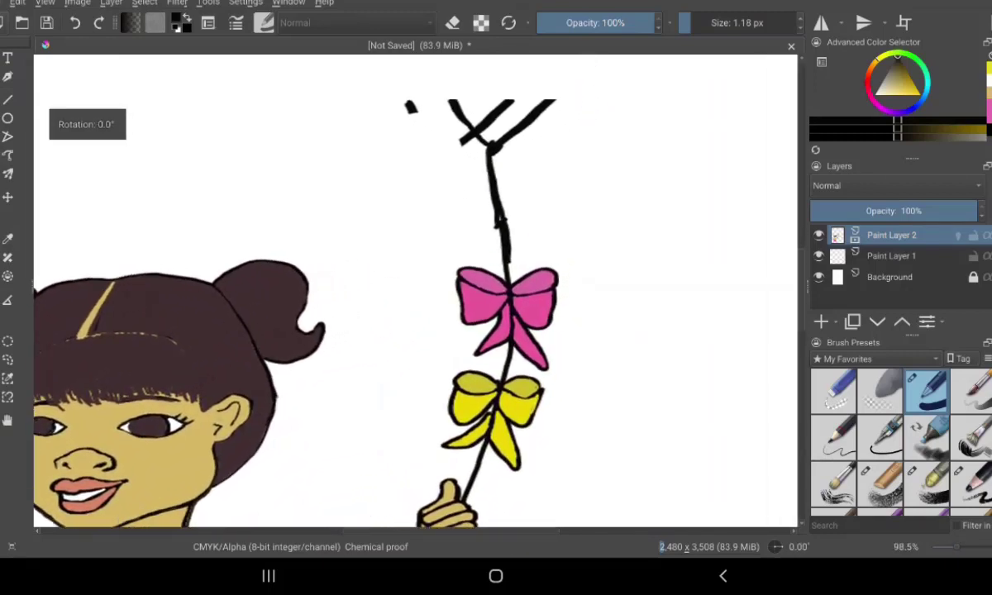
scroll(536, 301, up, 2)
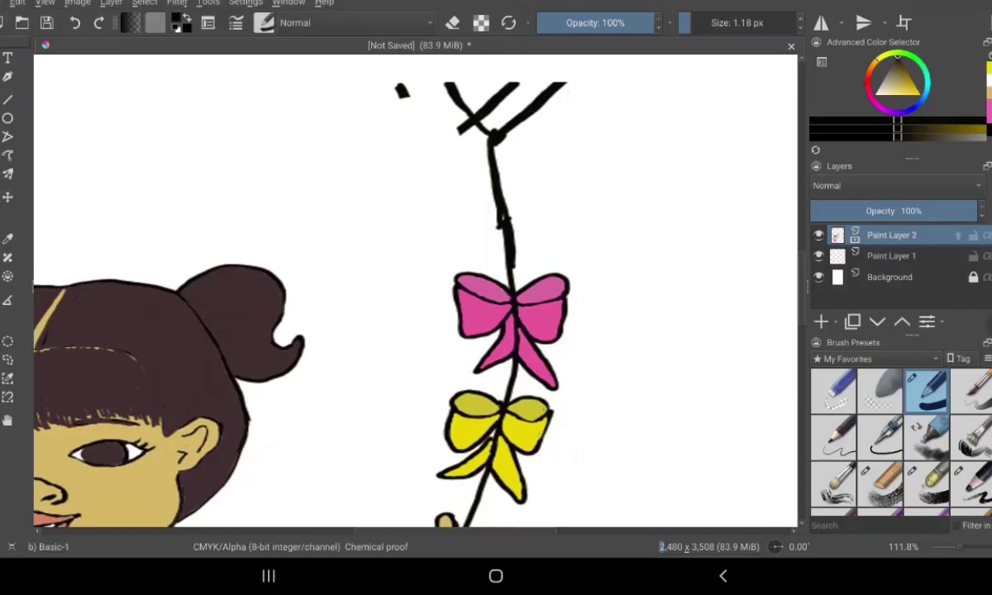
Switch to an eraser of about 42 px and erase the kite top, upper string and bows.
key(e)
drag(513, 124, 530, 106)
drag(676, 11, 704, 18)
drag(546, 105, 516, 86)
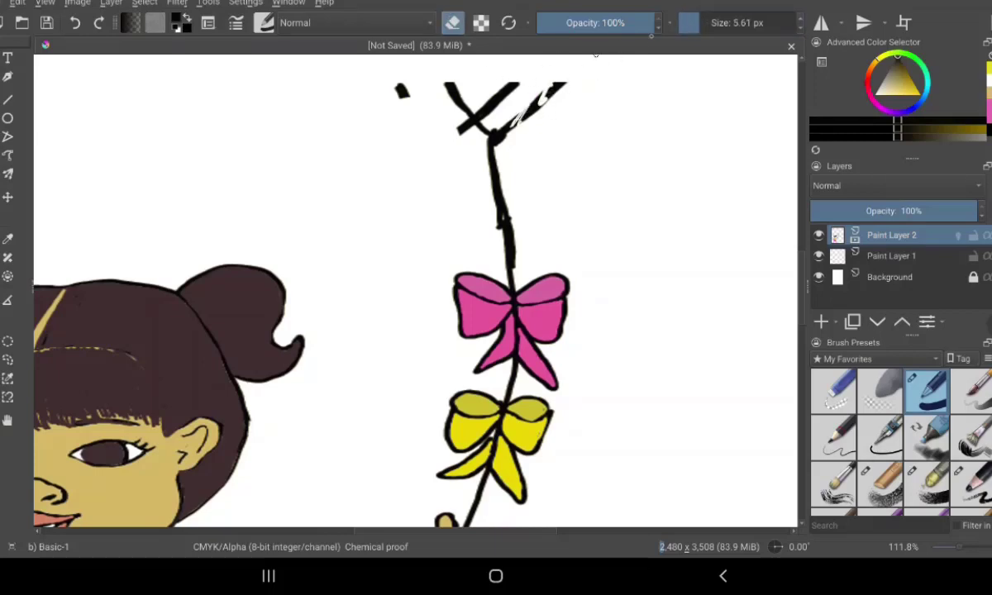
drag(699, 23, 717, 23)
mouse_move(530, 104)
mouse_down()
mouse_move(569, 85)
mouse_move(490, 163)
mouse_move(438, 127)
mouse_move(423, 91)
mouse_move(399, 76)
mouse_up()
mouse_move(483, 162)
mouse_down()
mouse_move(509, 279)
mouse_move(528, 300)
mouse_move(545, 358)
mouse_move(562, 319)
mouse_move(544, 349)
mouse_move(521, 471)
mouse_move(491, 502)
mouse_move(506, 502)
mouse_move(447, 487)
mouse_move(488, 443)
mouse_move(503, 372)
mouse_move(522, 359)
mouse_move(498, 257)
mouse_move(459, 312)
mouse_move(520, 317)
mouse_up()
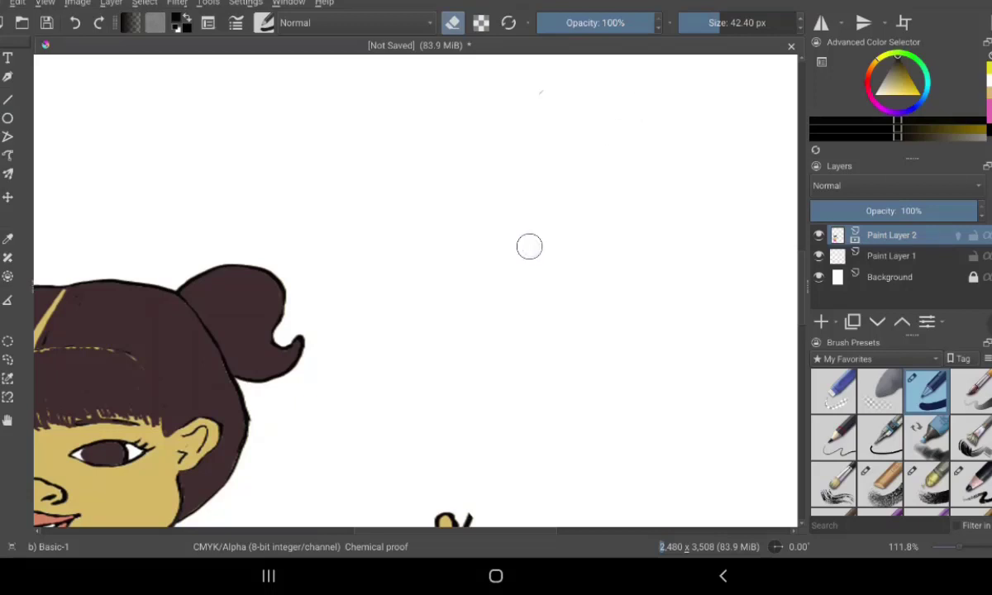
Zoom out to about 30% and straighten the canvas to 0°, showing the empty sky above the girl.
scroll(637, 277, down, 3)
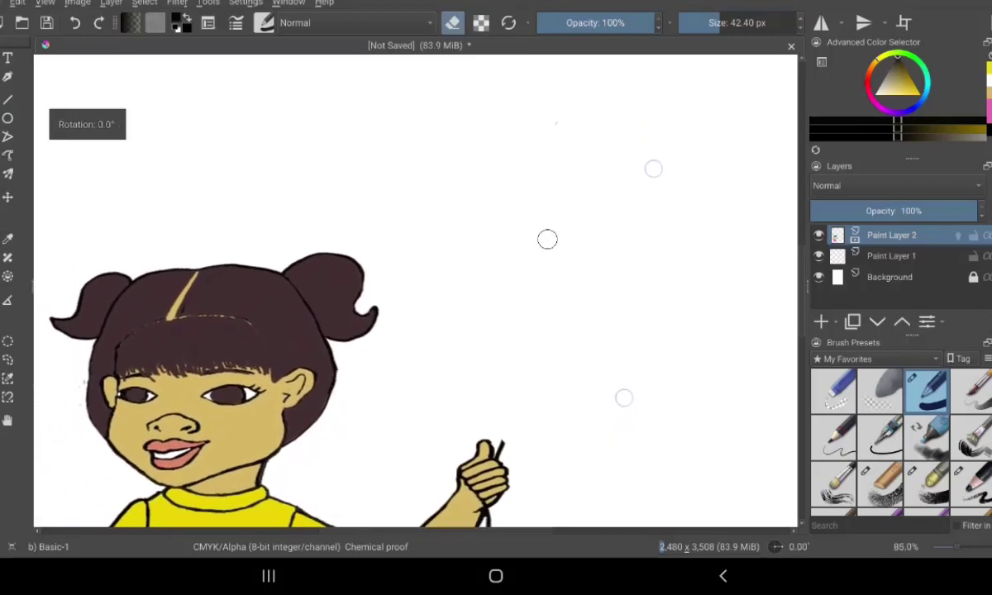
scroll(553, 248, down, 1)
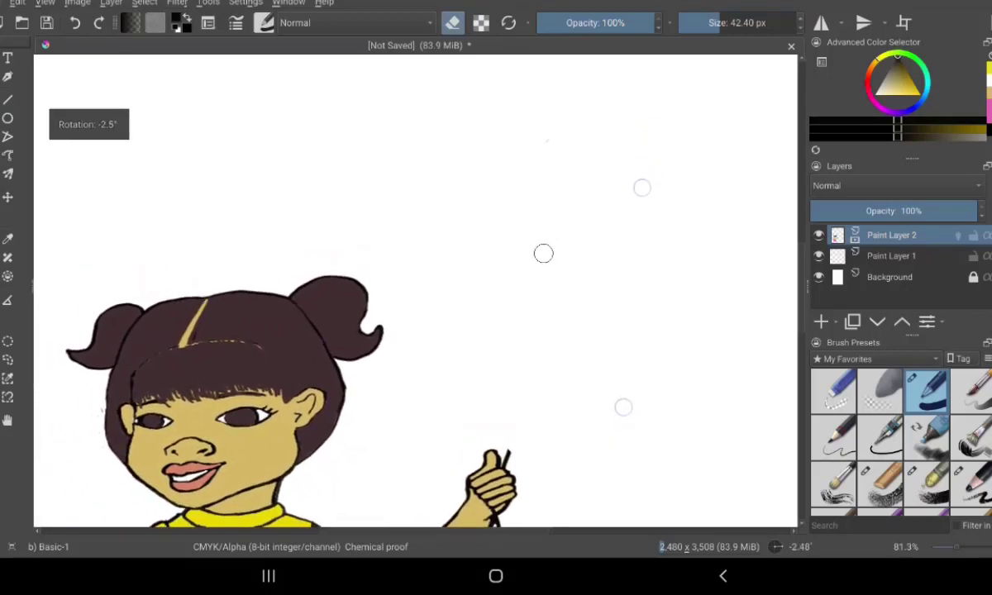
scroll(556, 268, down, 1)
scroll(556, 268, down, 1)
scroll(558, 288, down, 1)
scroll(554, 304, down, 1)
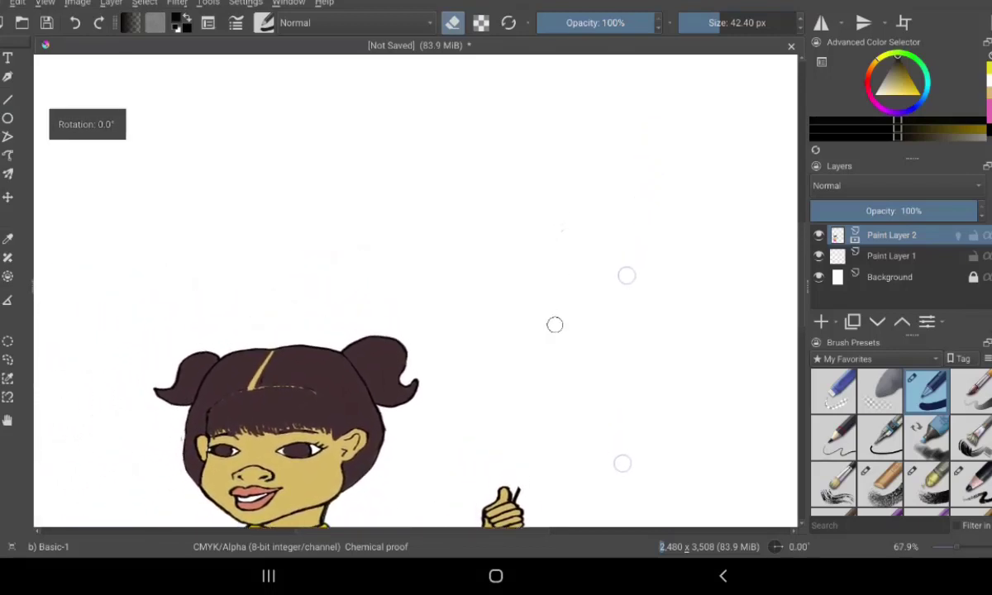
scroll(553, 323, down, 1)
scroll(633, 340, down, 2)
scroll(624, 339, down, 1)
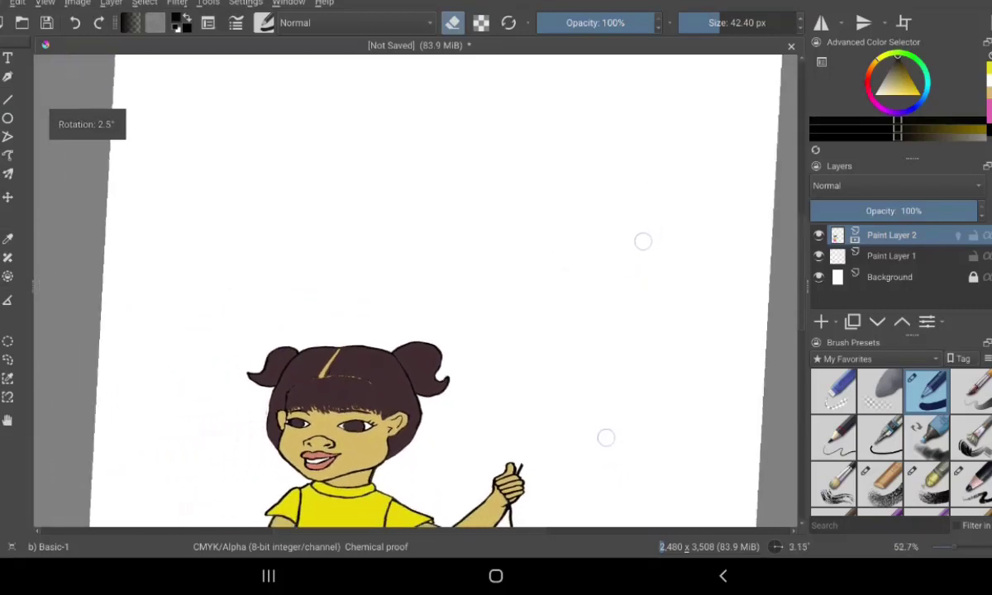
scroll(621, 346, down, 1)
scroll(621, 346, down, 1)
scroll(621, 346, down, 1)
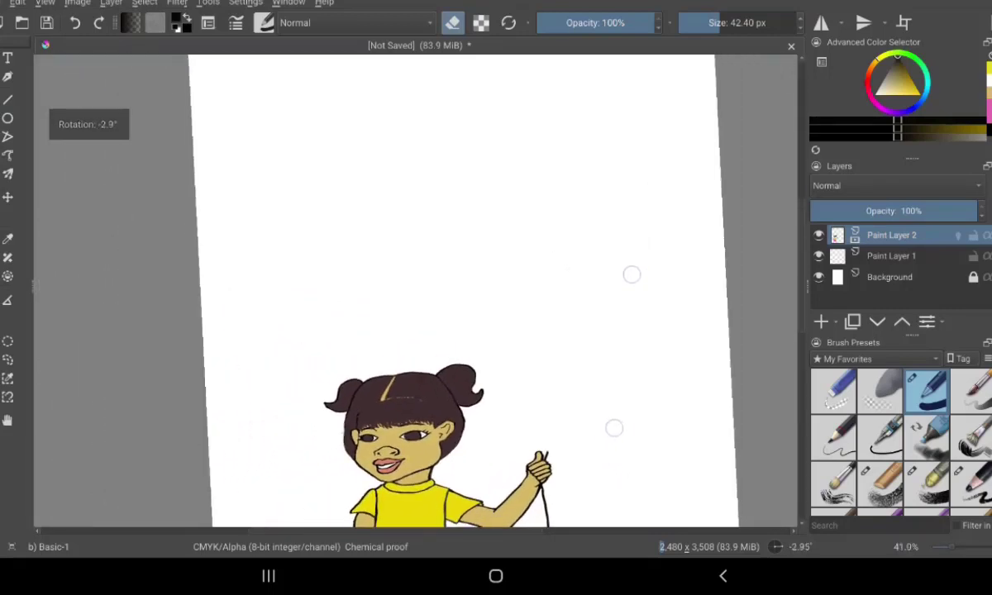
scroll(616, 430, down, 1)
scroll(617, 428, down, 1)
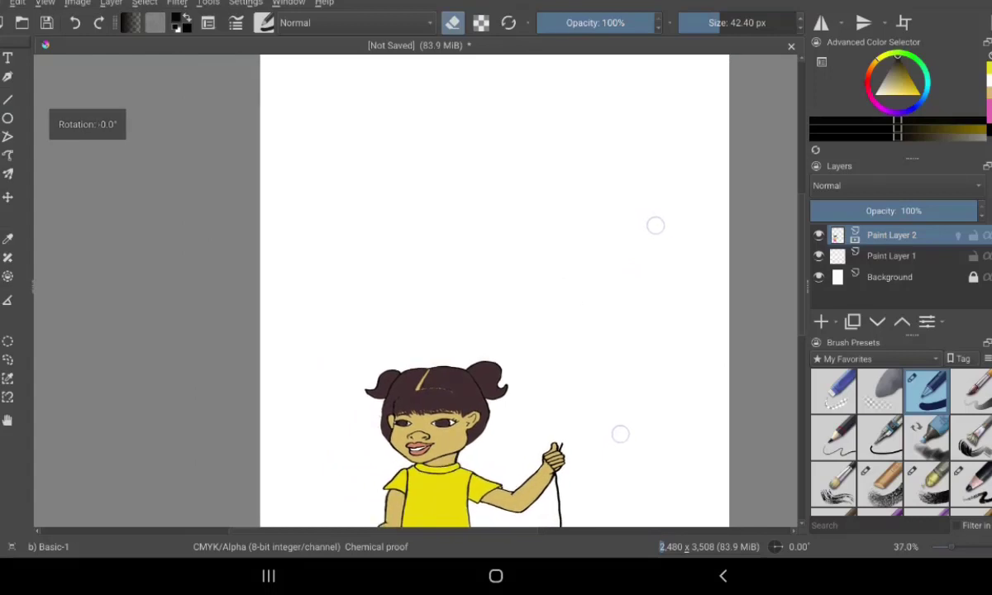
scroll(626, 425, down, 1)
scroll(626, 425, down, 1)
scroll(629, 420, down, 1)
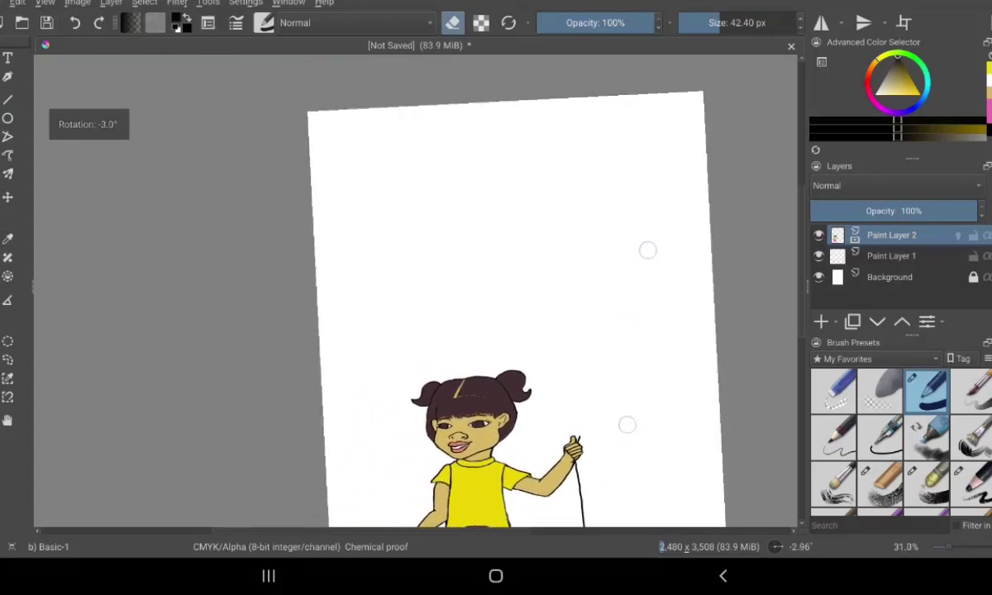
scroll(626, 420, down, 1)
scroll(616, 407, up, 1)
scroll(613, 380, up, 1)
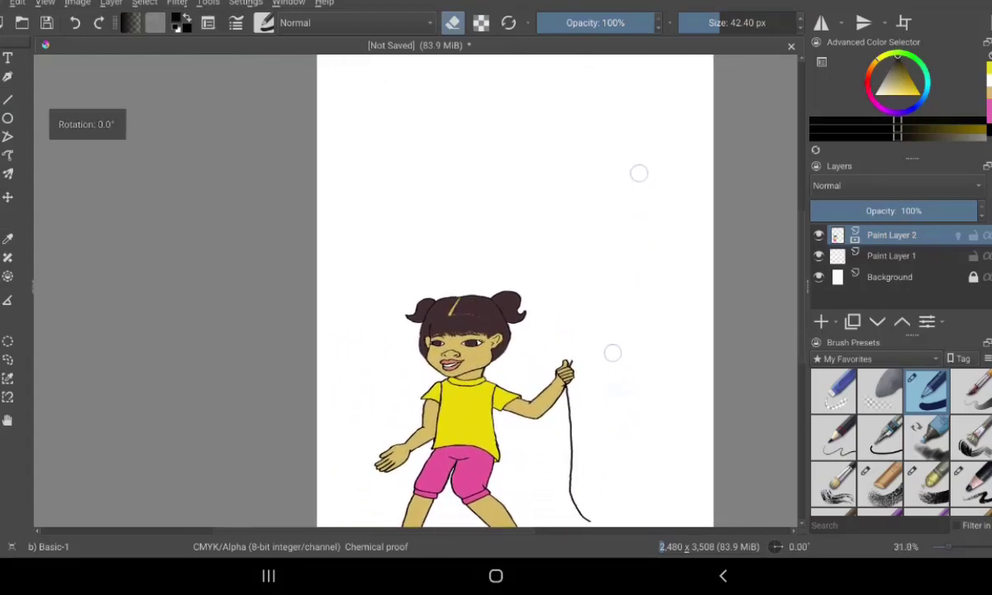
scroll(612, 352, down, 1)
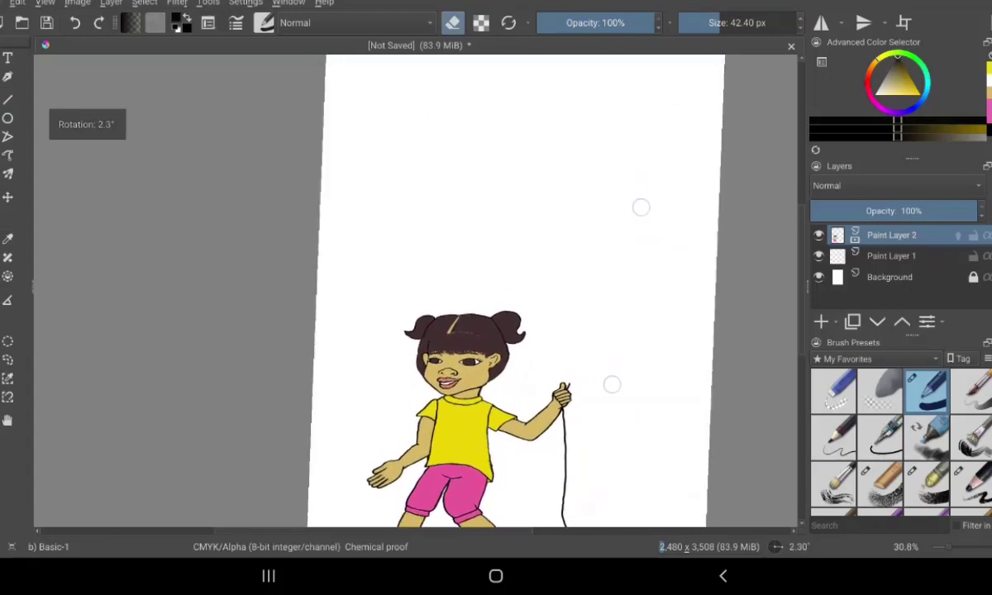
scroll(610, 400, up, 1)
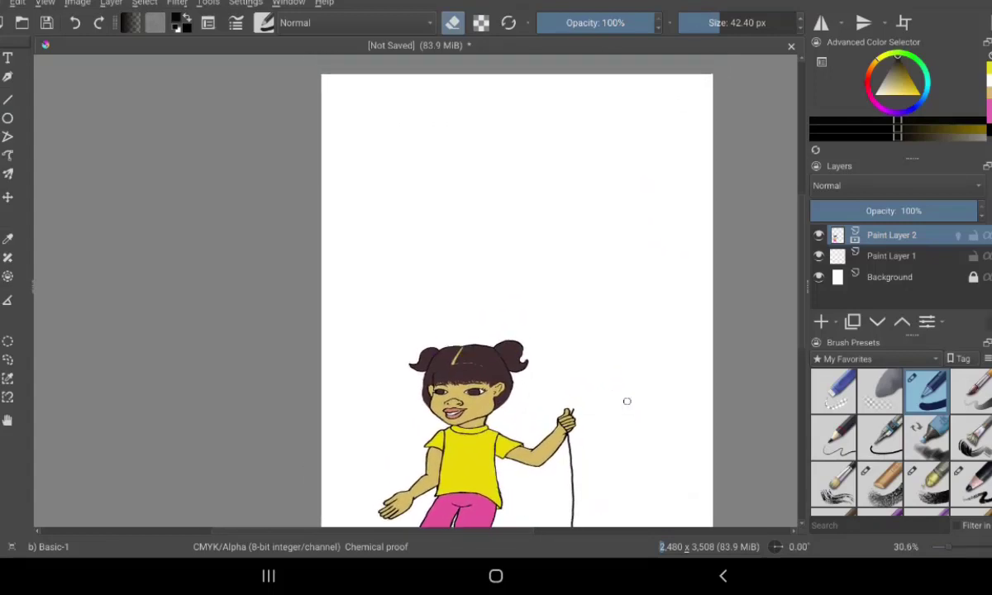
Draw a thin trial string line upward from the girl's hand with a much thinner brush.
drag(711, 22, 681, 22)
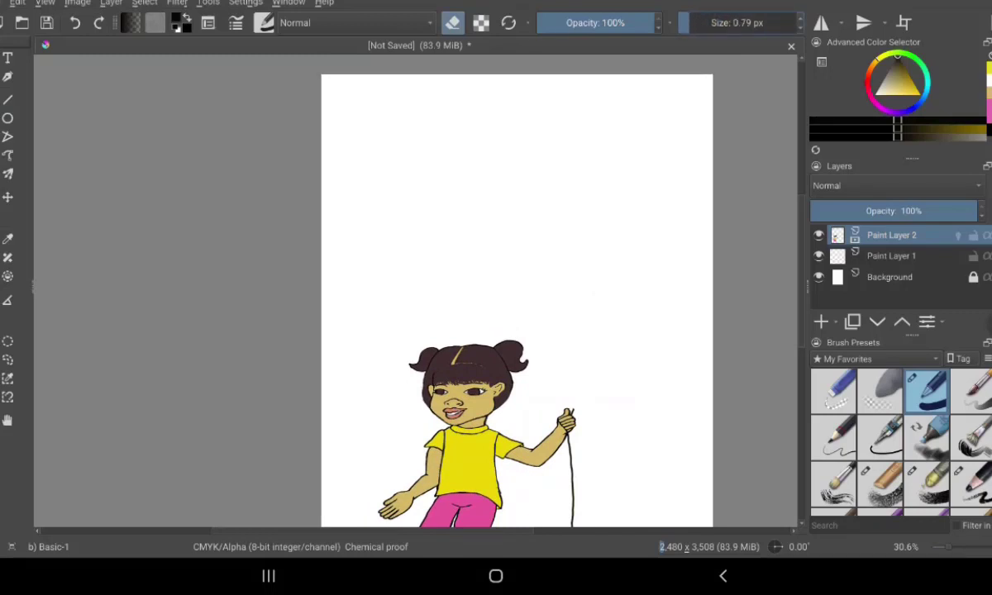
key(e)
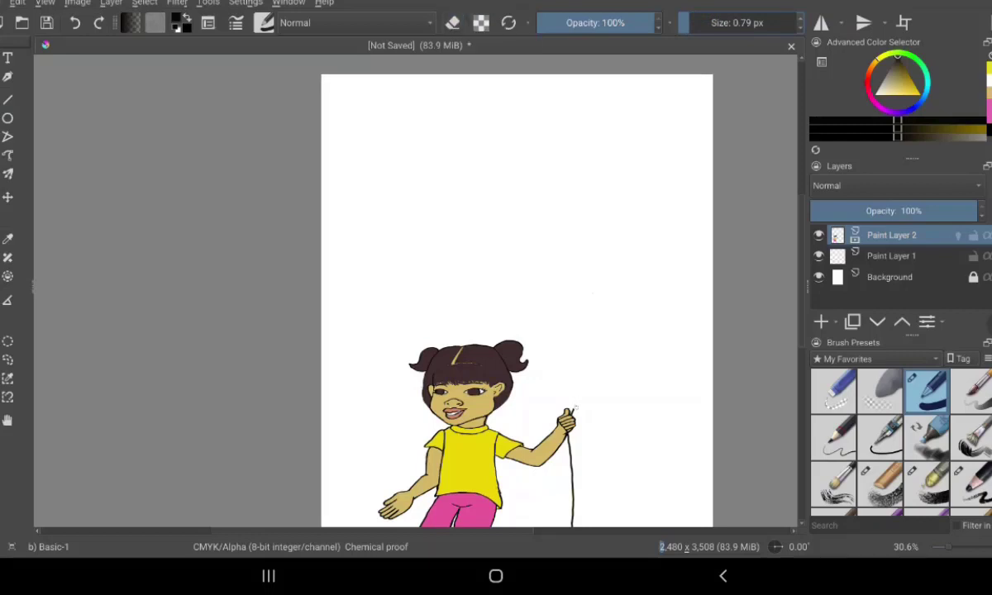
drag(570, 409, 597, 310)
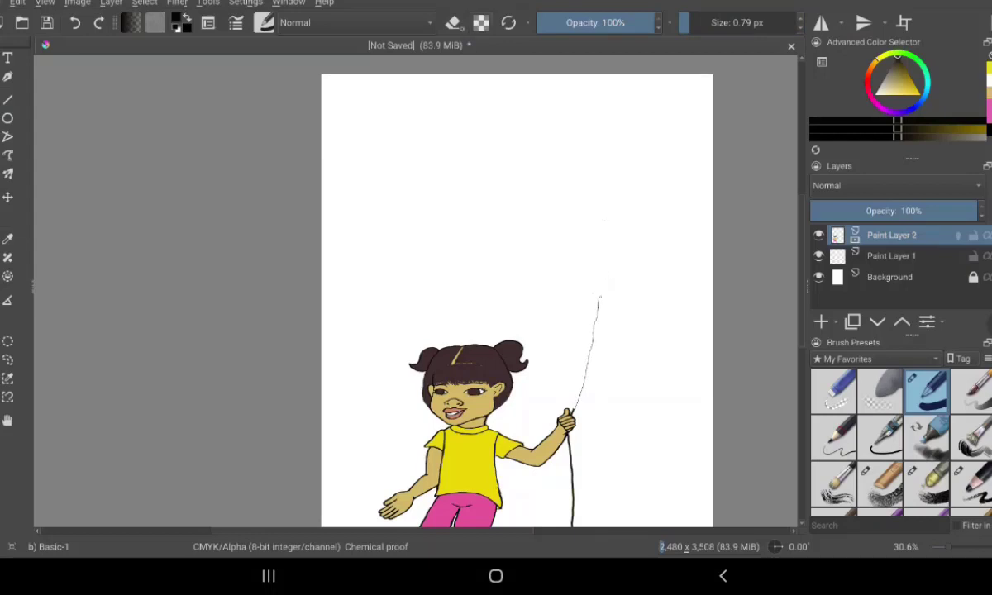
Erase the trial hairline above the hand and set the brush size to 3.95 px.
key(e)
drag(686, 22, 701, 23)
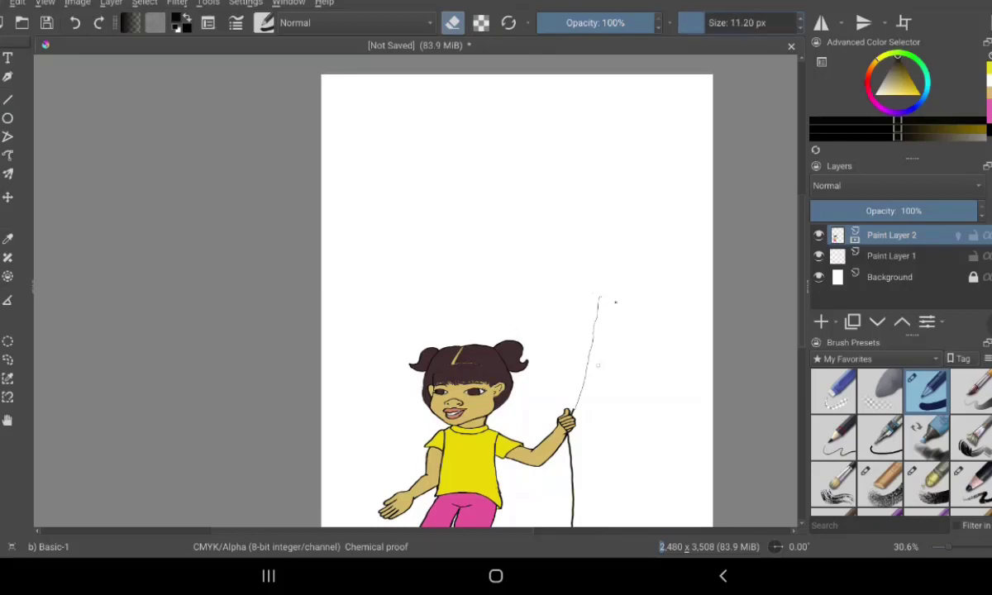
drag(598, 319, 592, 339)
drag(590, 347, 582, 382)
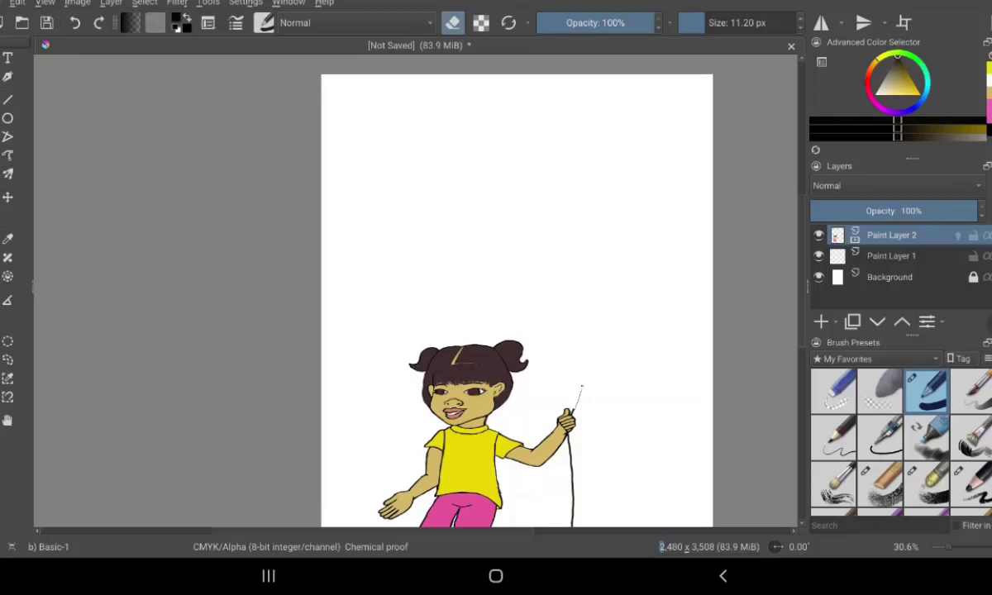
drag(582, 386, 578, 408)
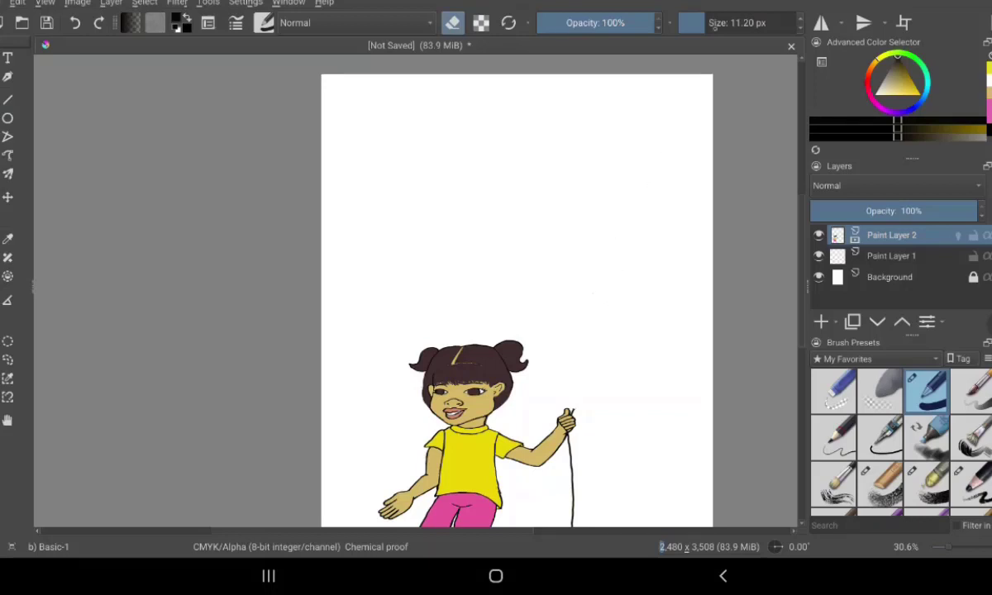
drag(703, 17, 654, 19)
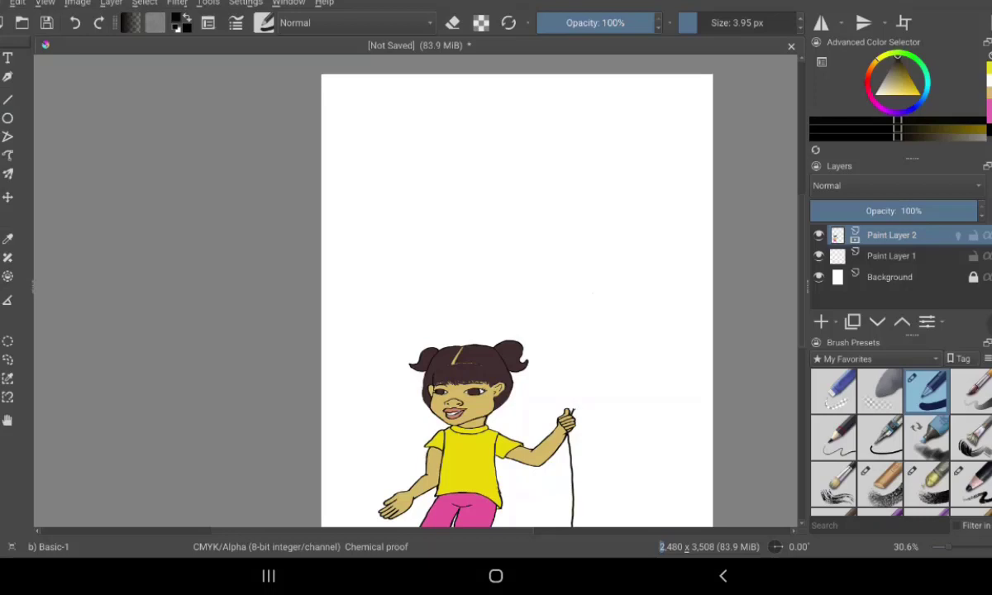
Draw a wavy string from the girl's hand to a diamond kite outline at the top right.
mouse_move(573, 409)
mouse_down()
mouse_move(587, 222)
mouse_move(661, 112)
mouse_up()
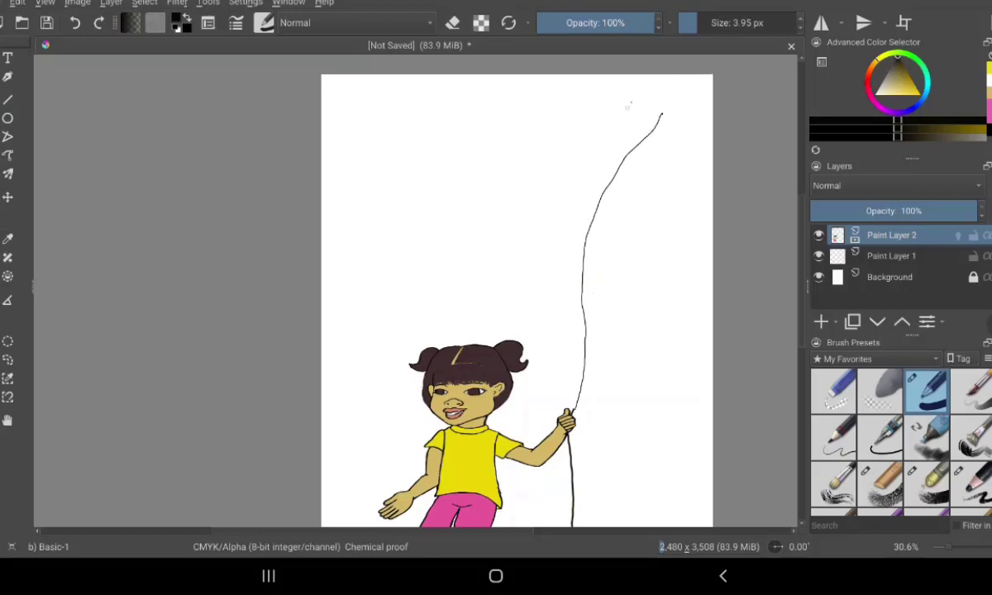
mouse_move(609, 110)
mouse_down()
mouse_move(686, 79)
mouse_move(697, 149)
mouse_up()
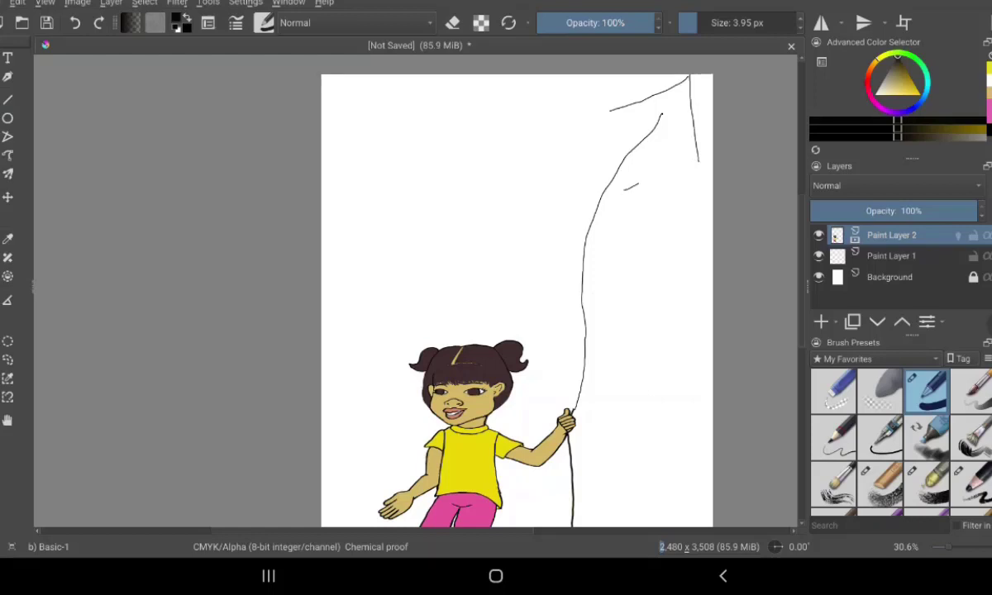
drag(625, 190, 697, 161)
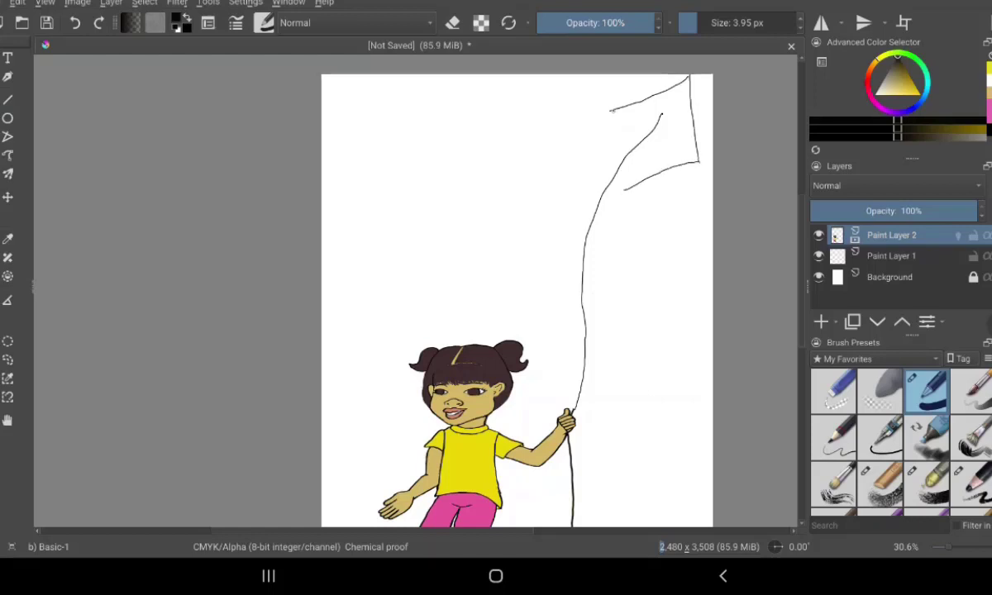
mouse_move(610, 109)
mouse_down()
mouse_move(626, 180)
mouse_move(596, 217)
mouse_move(584, 264)
mouse_move(687, 77)
mouse_up()
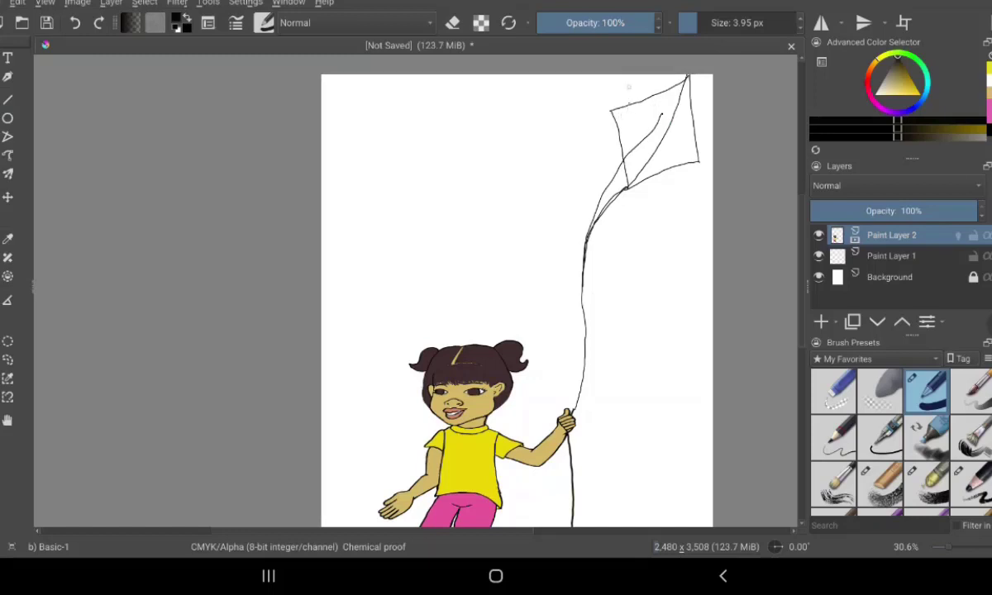
Erase the stray mark inside the kite and draw a diagonal cross spar from corner to corner.
key(e)
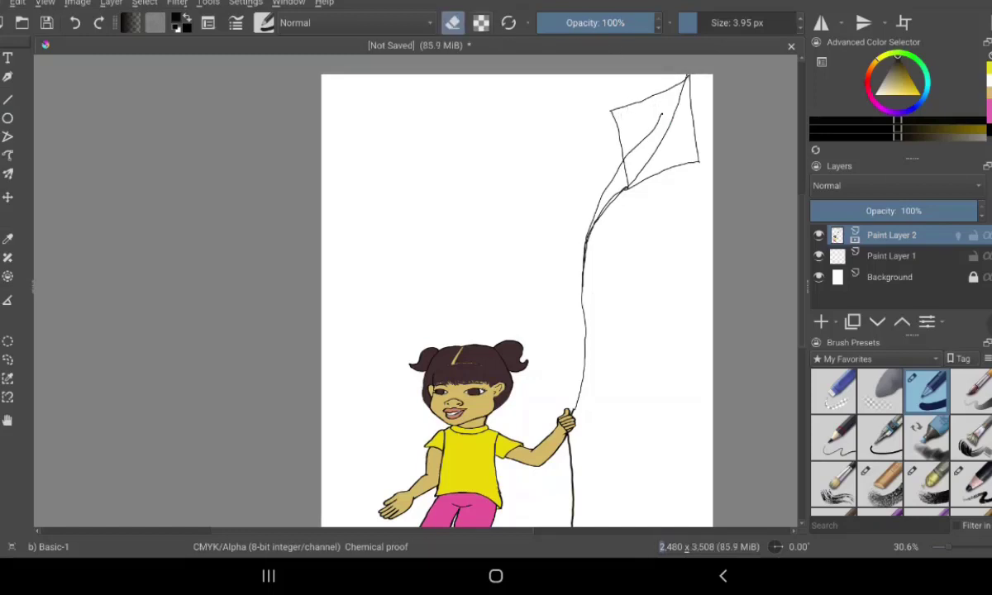
drag(651, 124, 662, 116)
key(e)
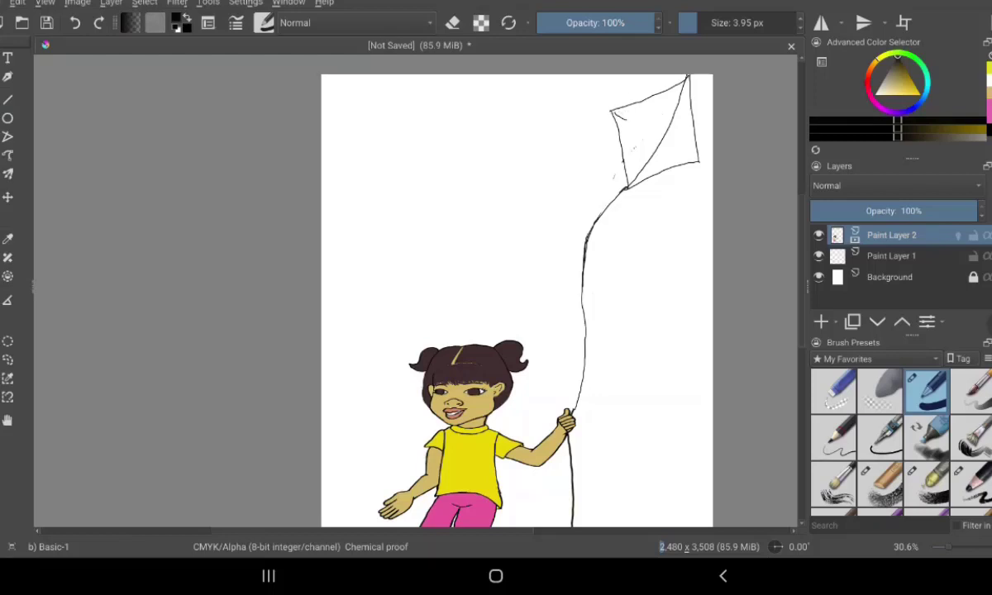
drag(612, 110, 699, 162)
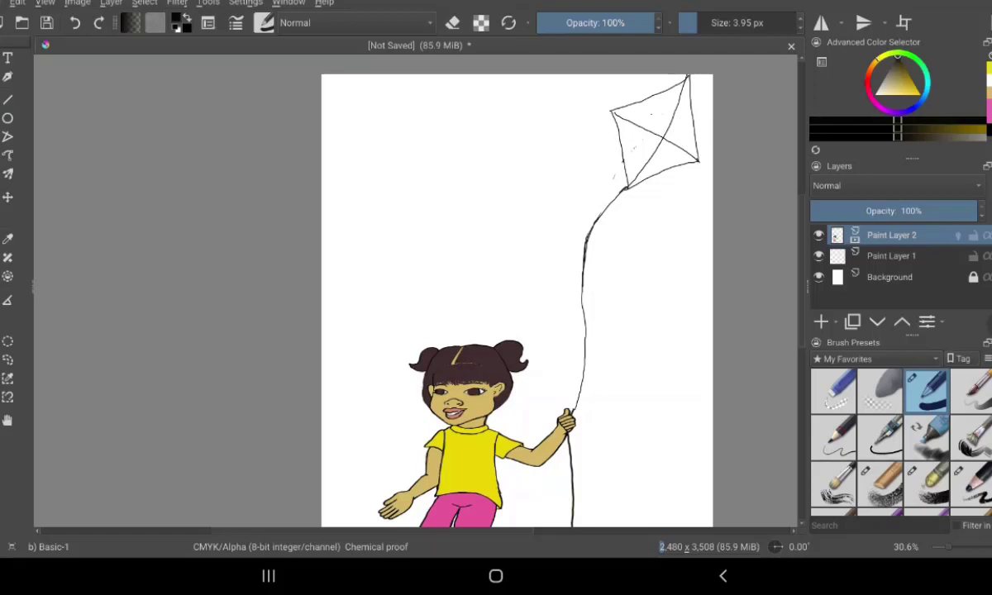
scroll(692, 318, up, 2)
scroll(692, 318, up, 2)
scroll(692, 319, up, 3)
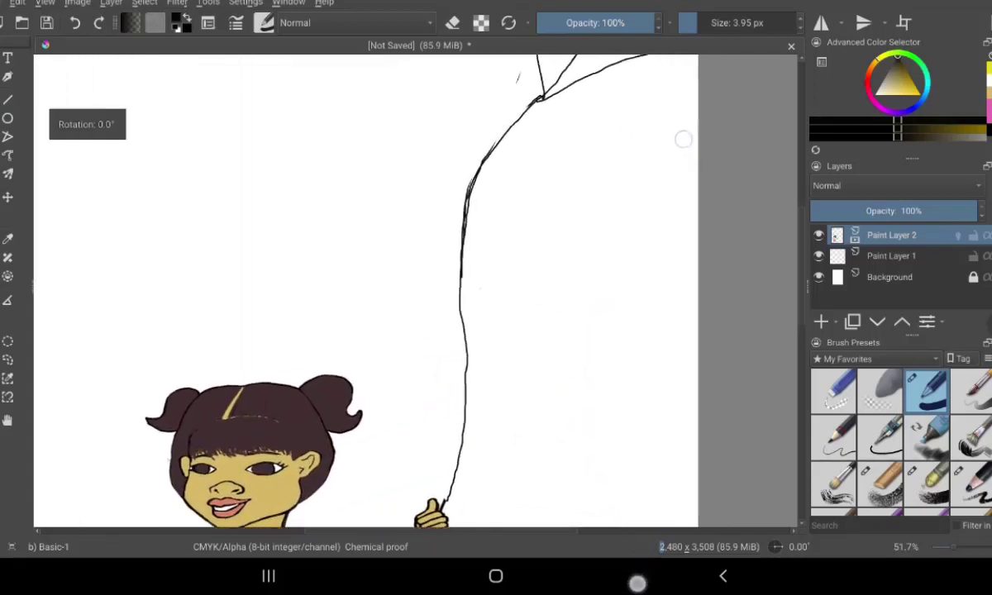
scroll(692, 318, up, 2)
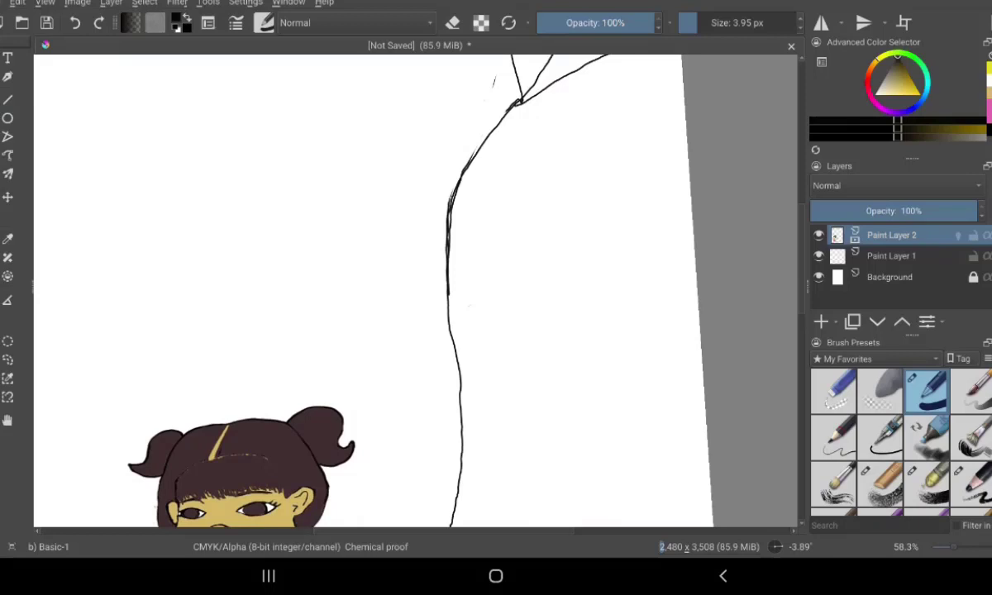
Draw the first bow's loops on the string just below the kite.
click(454, 22)
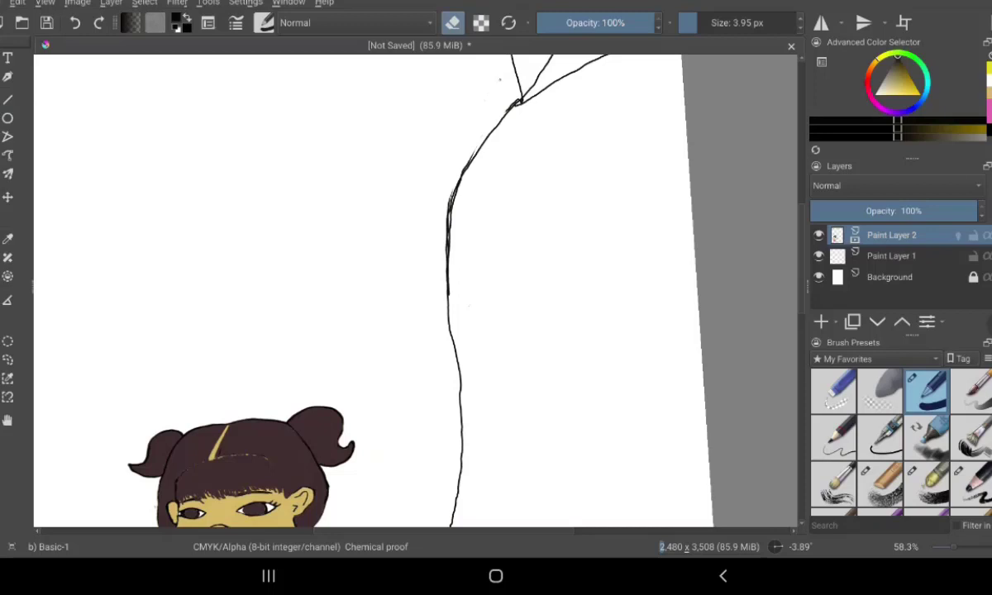
click(453, 23)
mouse_move(525, 124)
mouse_down()
mouse_move(509, 125)
mouse_move(519, 115)
mouse_up()
click(491, 120)
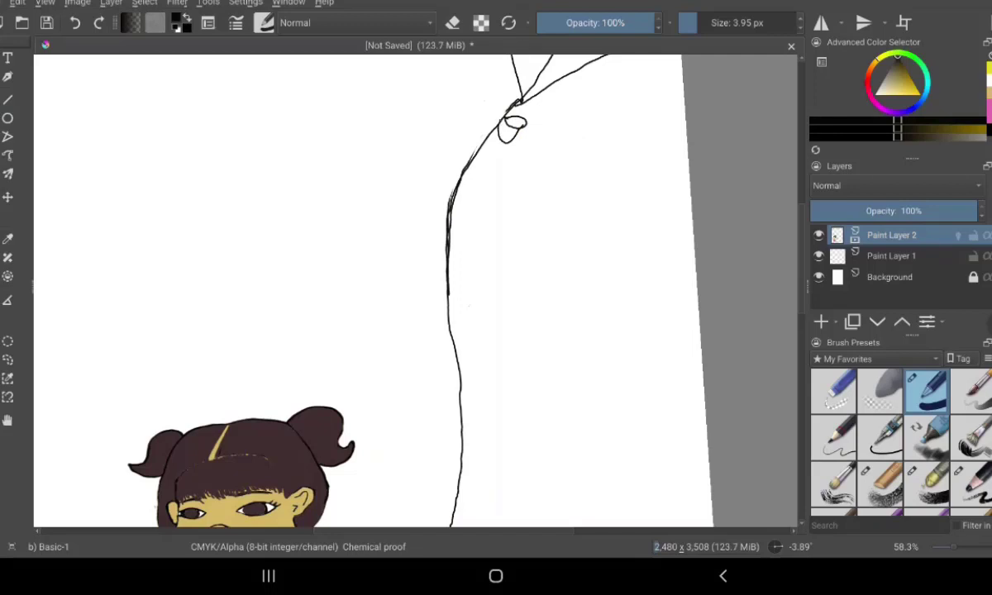
drag(495, 112, 492, 100)
click(486, 105)
mouse_move(477, 122)
mouse_down()
mouse_move(493, 126)
mouse_move(457, 147)
mouse_move(494, 139)
mouse_up()
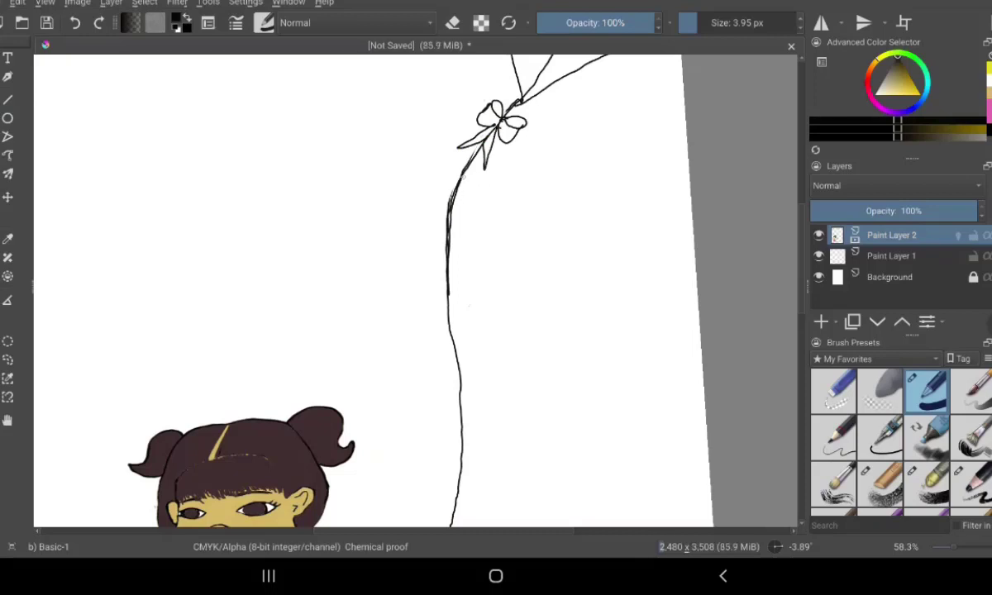
Add a second bow with an outer loop and ribbon tail lower on the string.
mouse_move(453, 189)
mouse_down()
mouse_move(472, 179)
mouse_move(457, 188)
mouse_up()
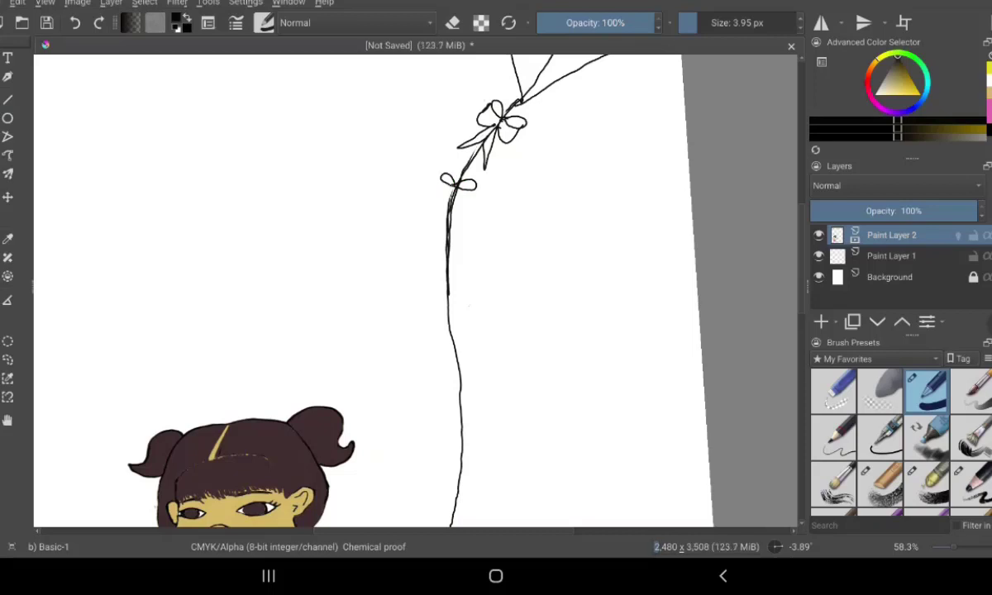
drag(444, 176, 469, 210)
mouse_move(451, 200)
mouse_down()
mouse_move(444, 216)
mouse_move(459, 216)
mouse_up()
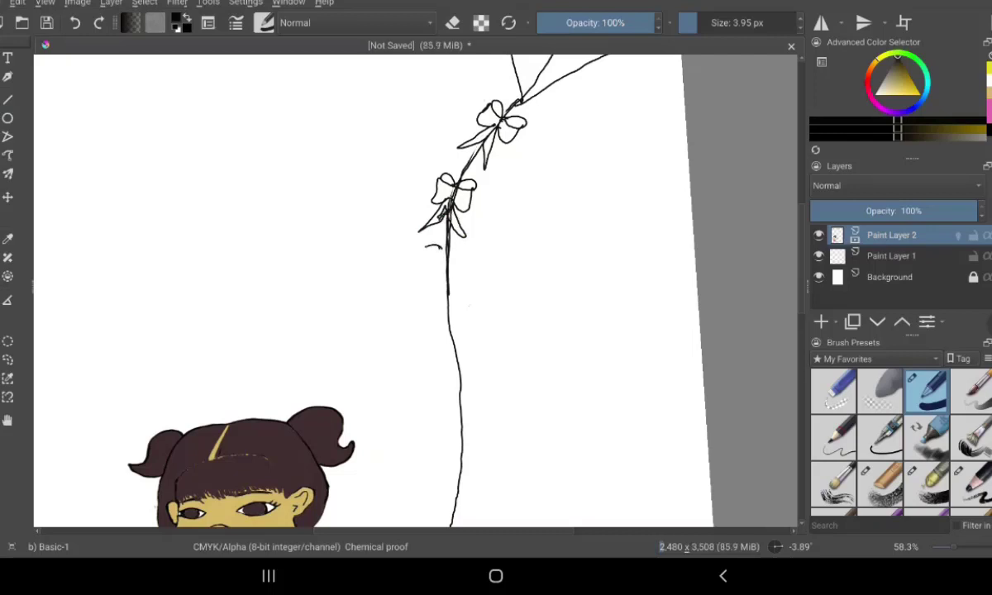
Draw a third bow further down the string with two trailing ribbon tails.
drag(441, 250, 451, 248)
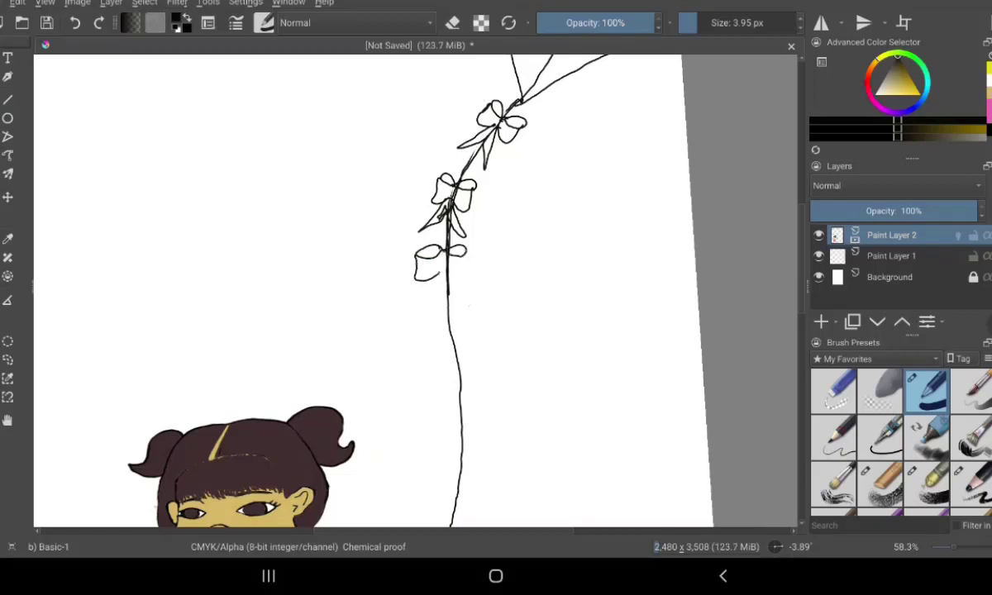
drag(415, 266, 449, 278)
drag(438, 281, 465, 305)
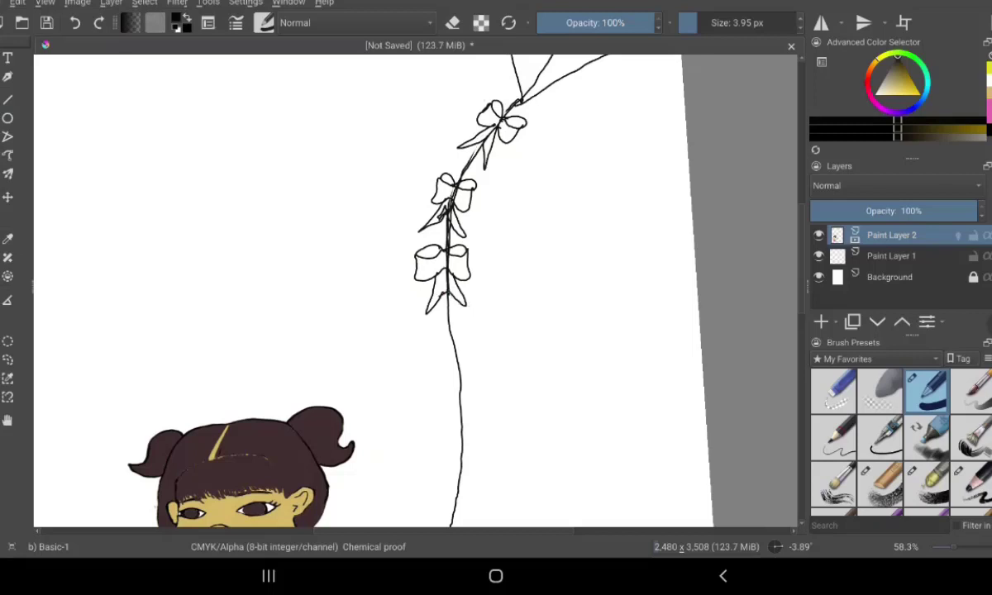
drag(450, 296, 466, 324)
drag(453, 277, 463, 304)
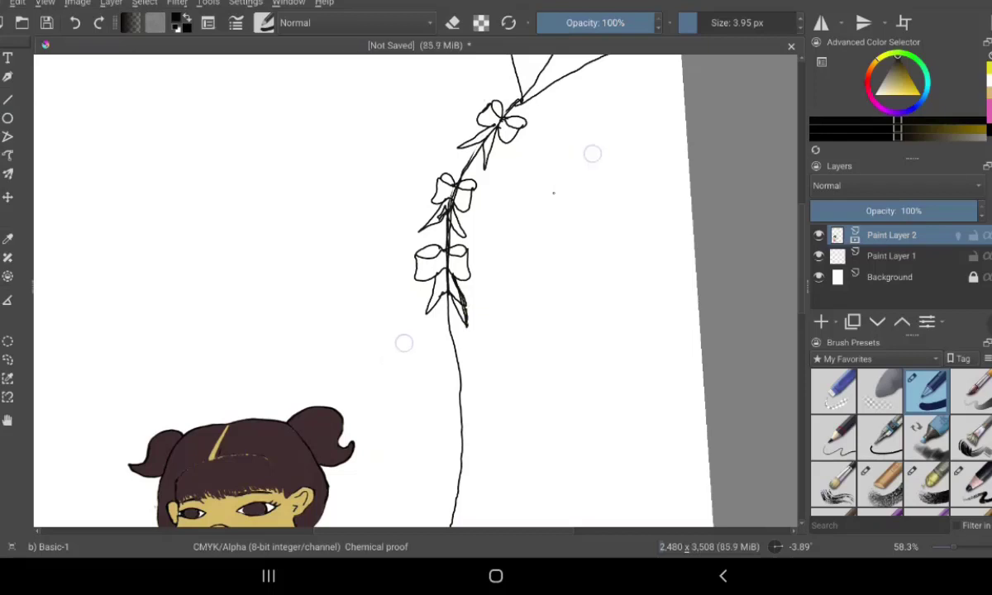
scroll(488, 273, up, 5)
Erase the doubled lines inside the ribbon tails, along the string and near the bow knot.
scroll(488, 271, up, 3)
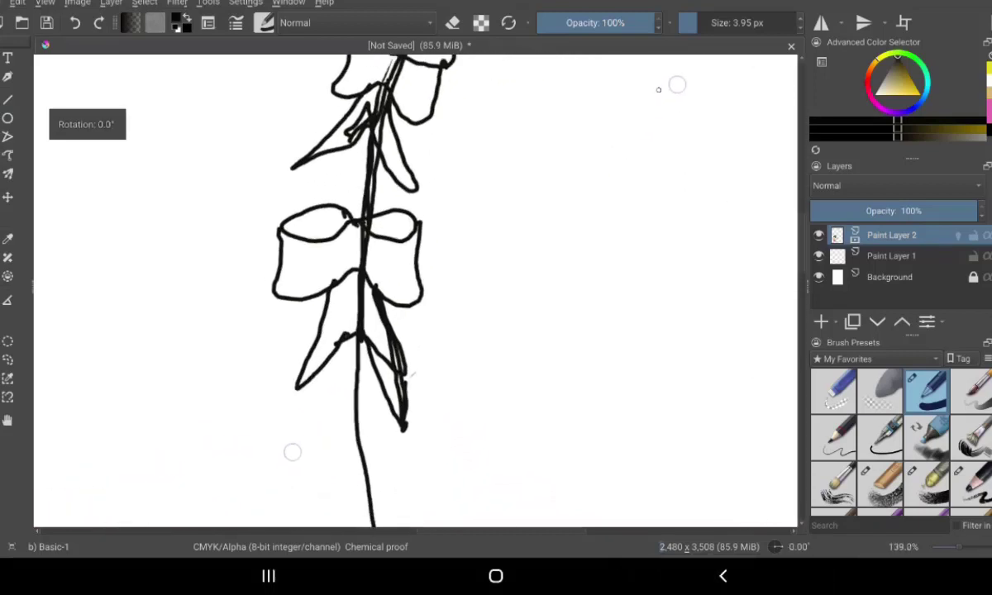
scroll(488, 270, up, 2)
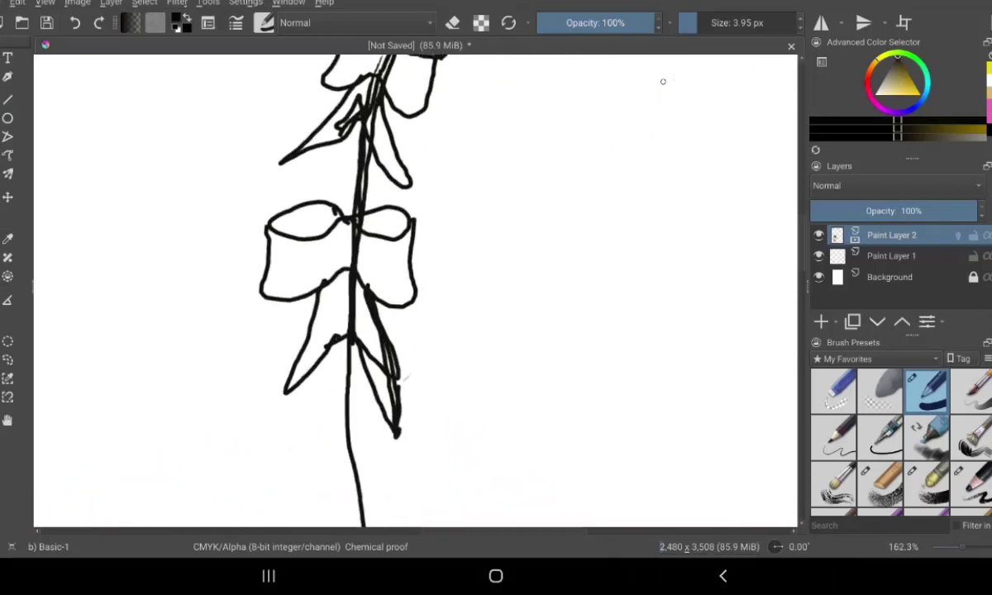
key(e)
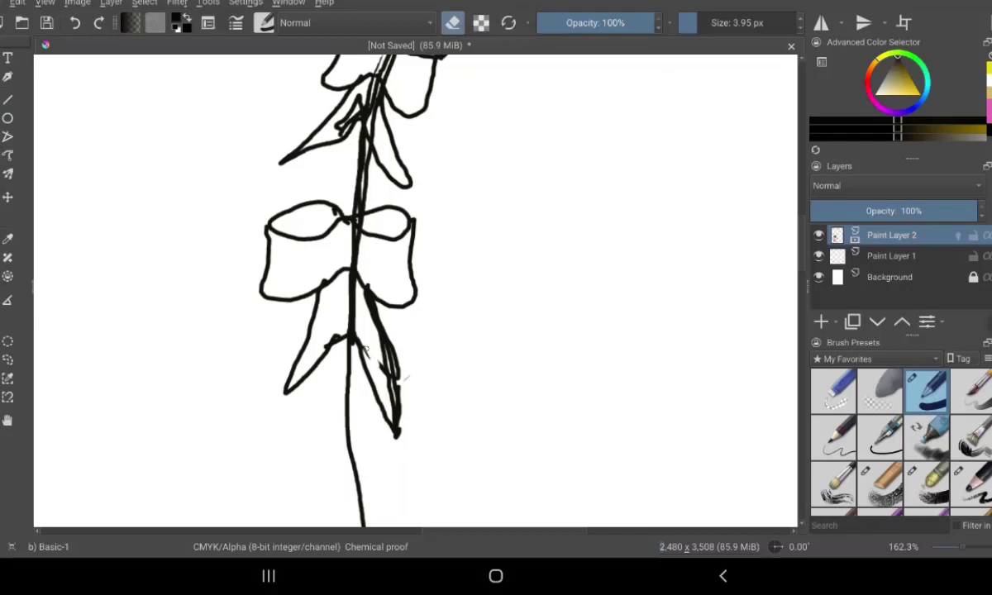
mouse_move(382, 362)
mouse_down()
mouse_move(392, 407)
mouse_move(404, 384)
mouse_move(406, 412)
mouse_up()
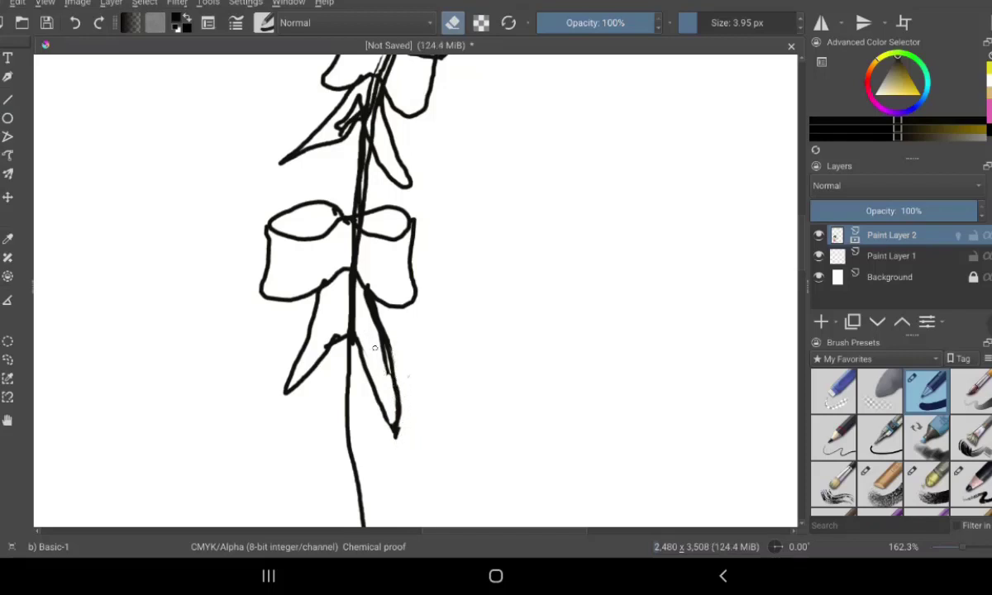
drag(375, 348, 376, 338)
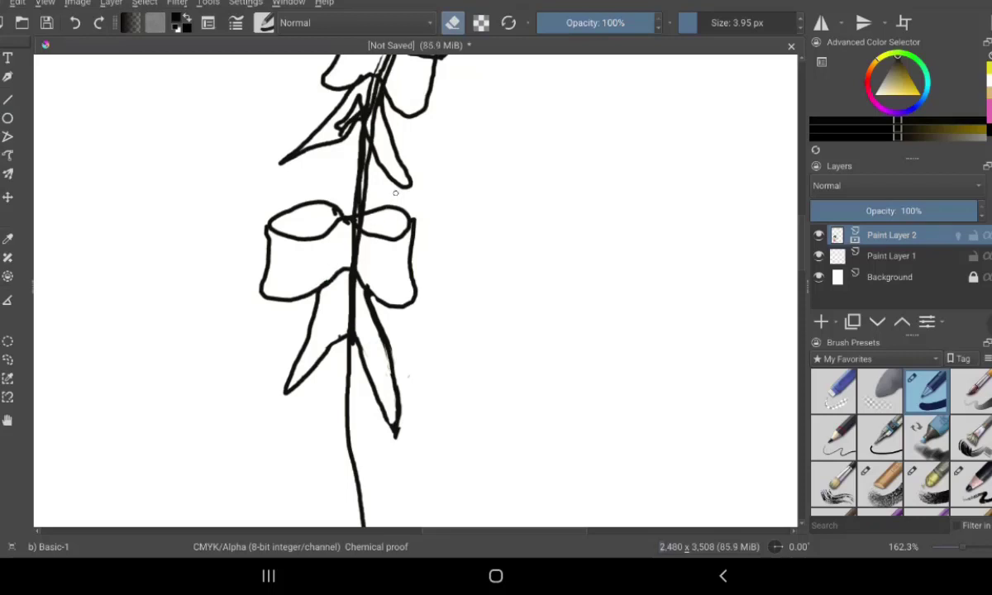
drag(368, 157, 362, 200)
drag(365, 220, 340, 208)
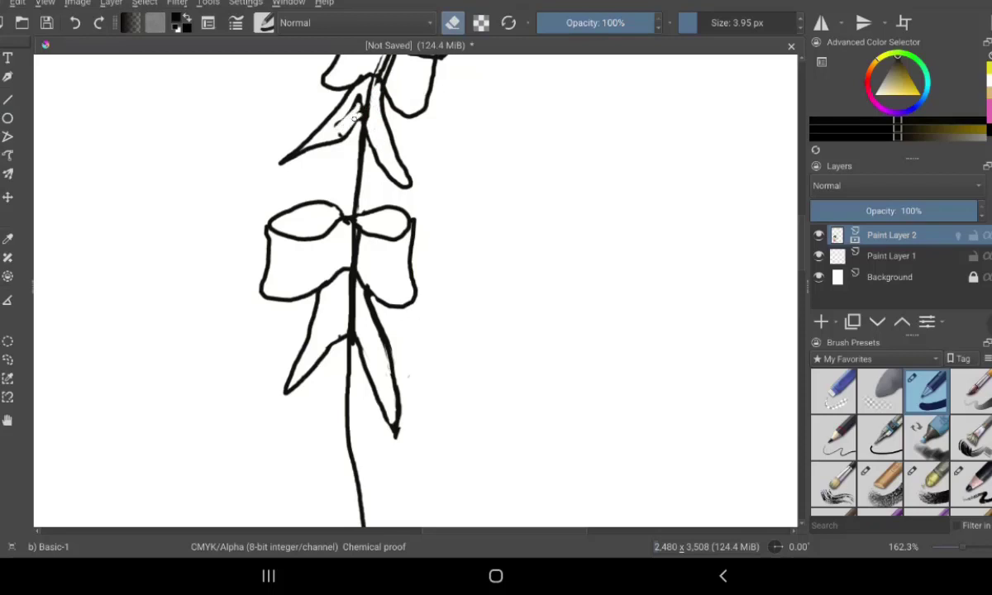
drag(360, 105, 350, 118)
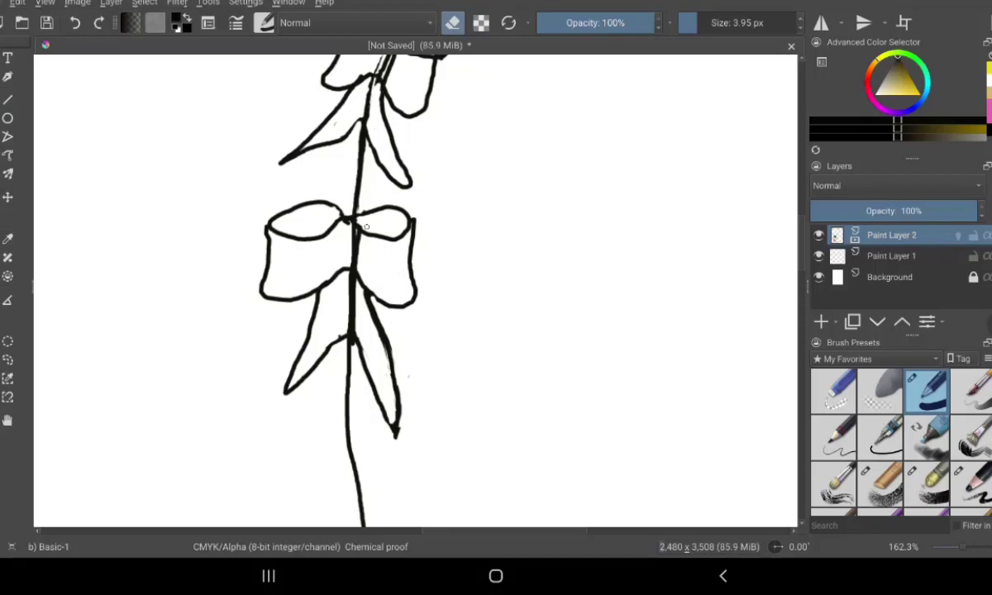
drag(546, 247, 446, 359)
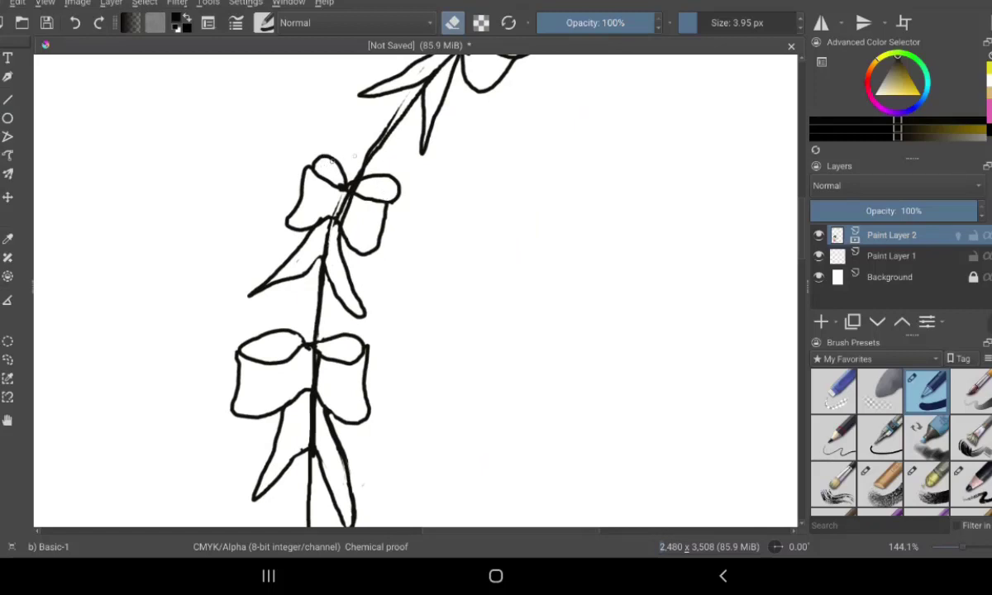
Erase part of the string above the upper bow and retrace the bow's right side and left lobe.
drag(373, 96, 335, 157)
key(e)
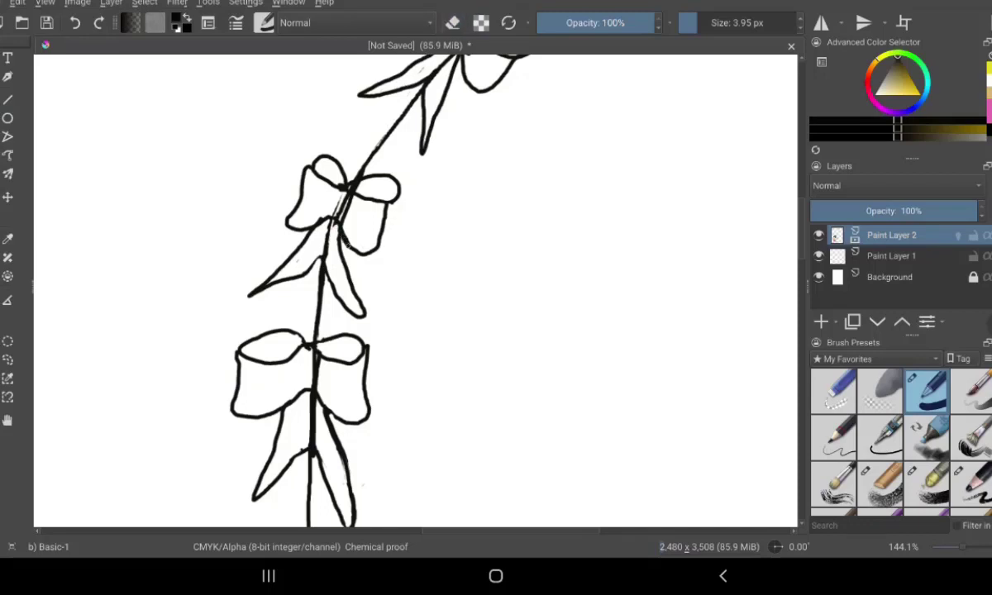
mouse_move(364, 257)
mouse_down()
mouse_move(373, 193)
mouse_move(402, 197)
mouse_up()
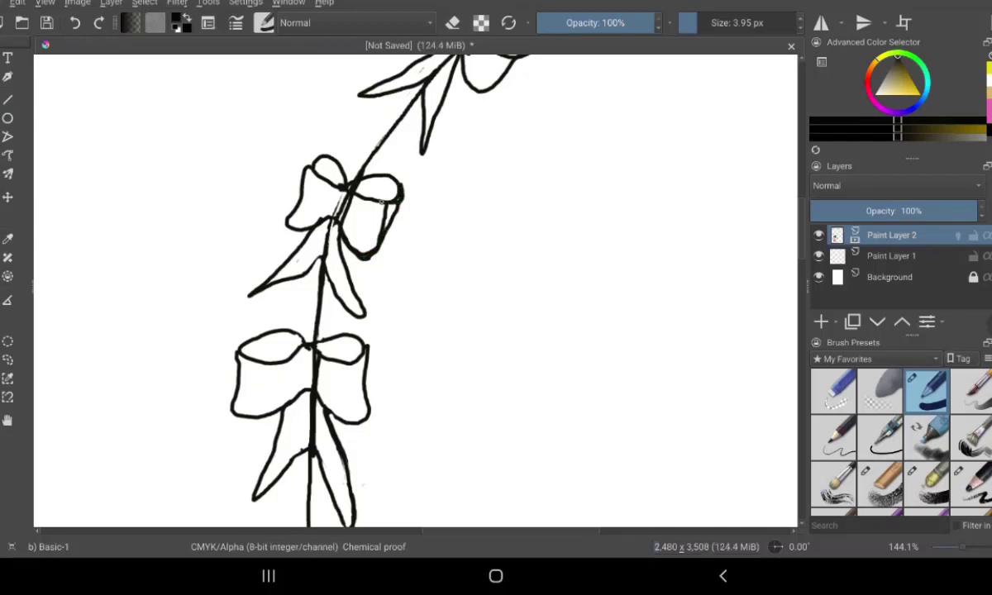
mouse_move(291, 160)
mouse_down()
mouse_move(327, 172)
mouse_move(332, 209)
mouse_up()
Erase the stray marks along the string beside the bow's knot.
key(e)
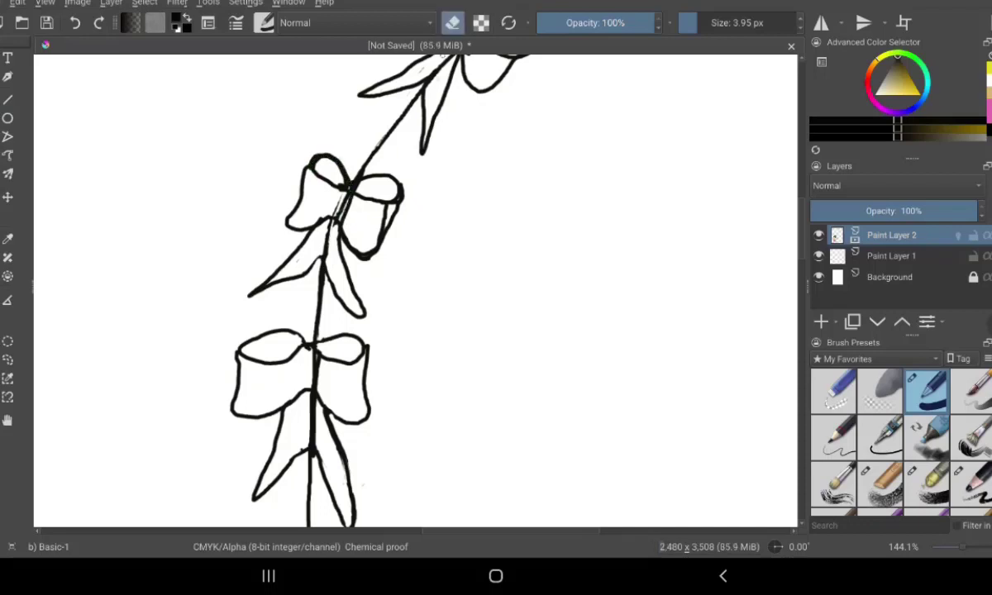
mouse_move(347, 231)
mouse_down()
mouse_move(347, 207)
mouse_move(330, 213)
mouse_move(353, 228)
mouse_move(340, 219)
mouse_move(337, 234)
mouse_move(376, 238)
mouse_move(384, 210)
mouse_move(364, 182)
mouse_move(397, 186)
mouse_move(389, 200)
mouse_move(364, 170)
mouse_move(365, 187)
mouse_up()
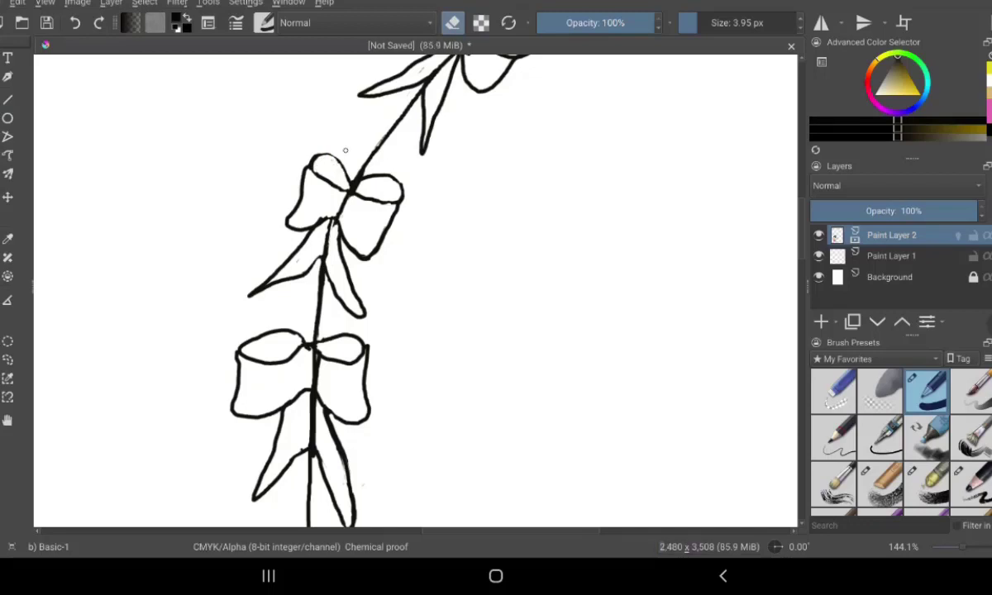
drag(558, 265, 500, 344)
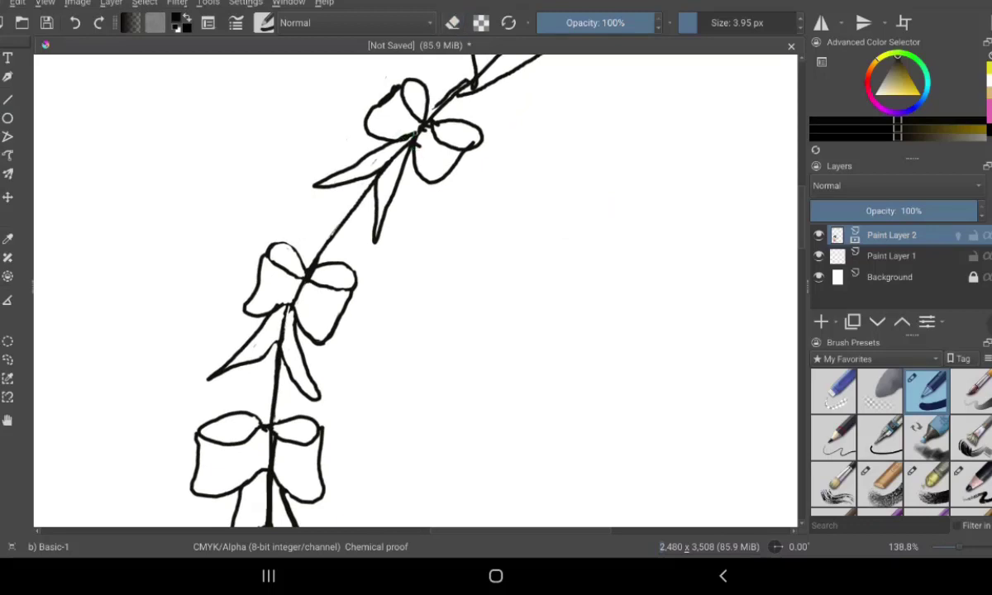
Retrace the top bow's petals, erase marks by its knot, and redraw the string toward the kite.
drag(385, 139, 476, 151)
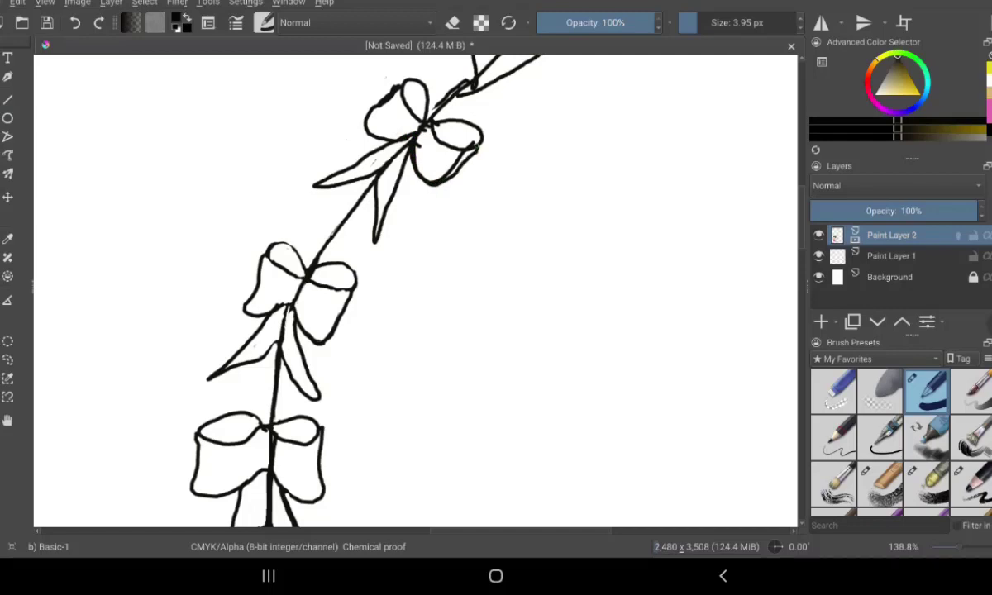
mouse_move(381, 105)
mouse_down()
mouse_move(398, 85)
mouse_move(385, 81)
mouse_up()
click(452, 22)
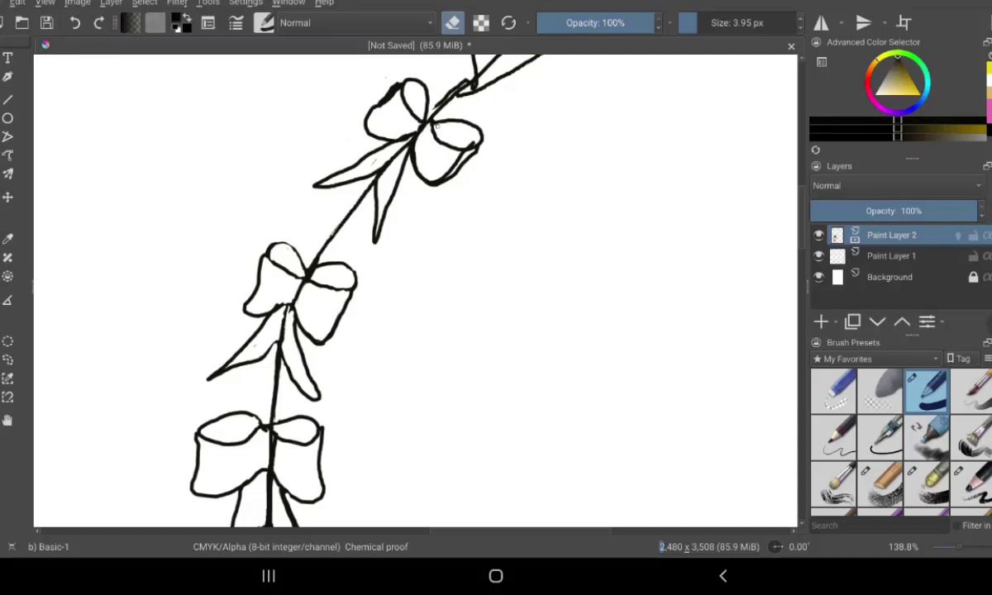
drag(368, 127, 410, 131)
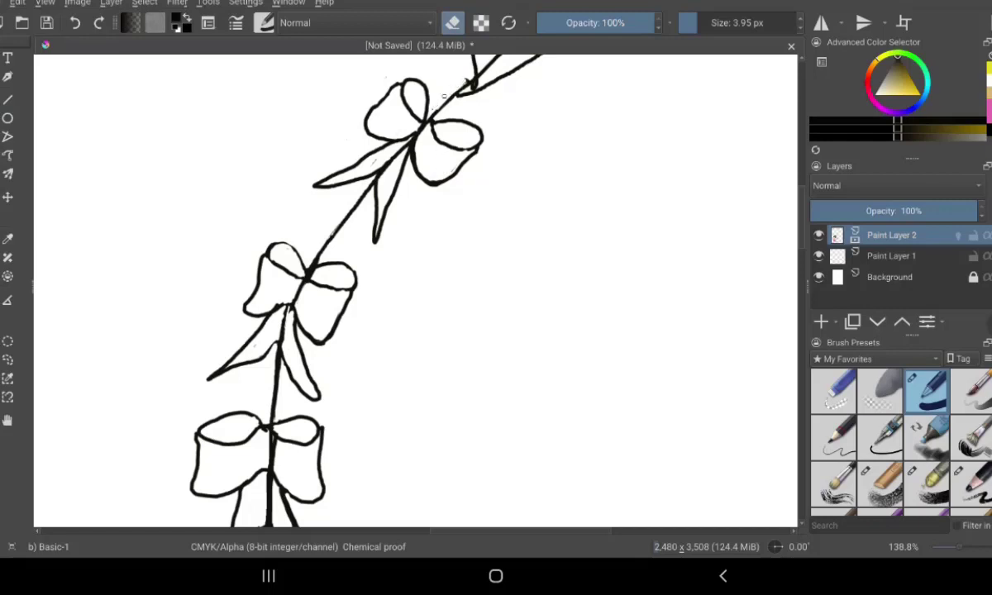
drag(444, 97, 478, 82)
key(ctrl+z)
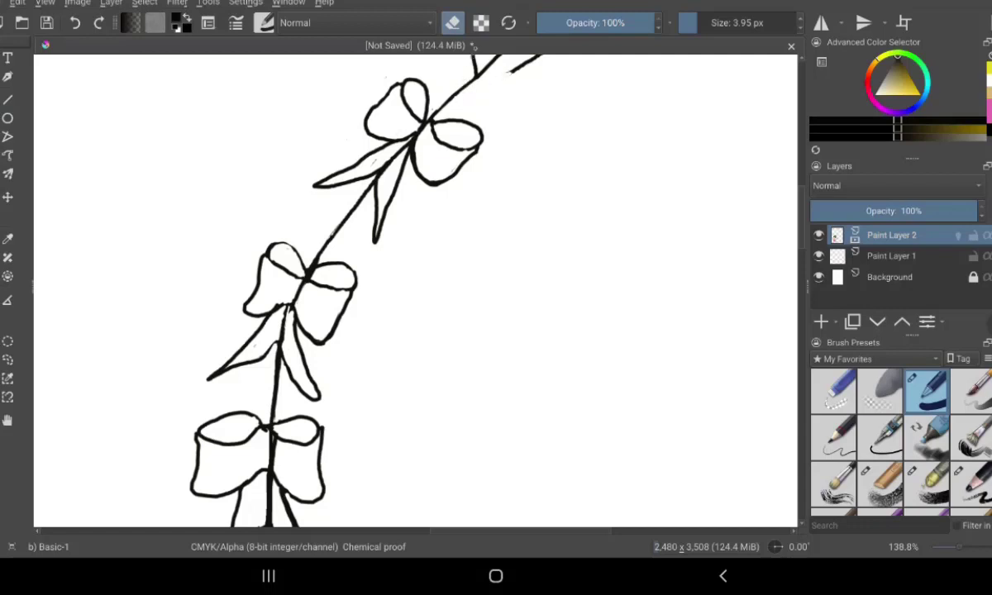
key(e)
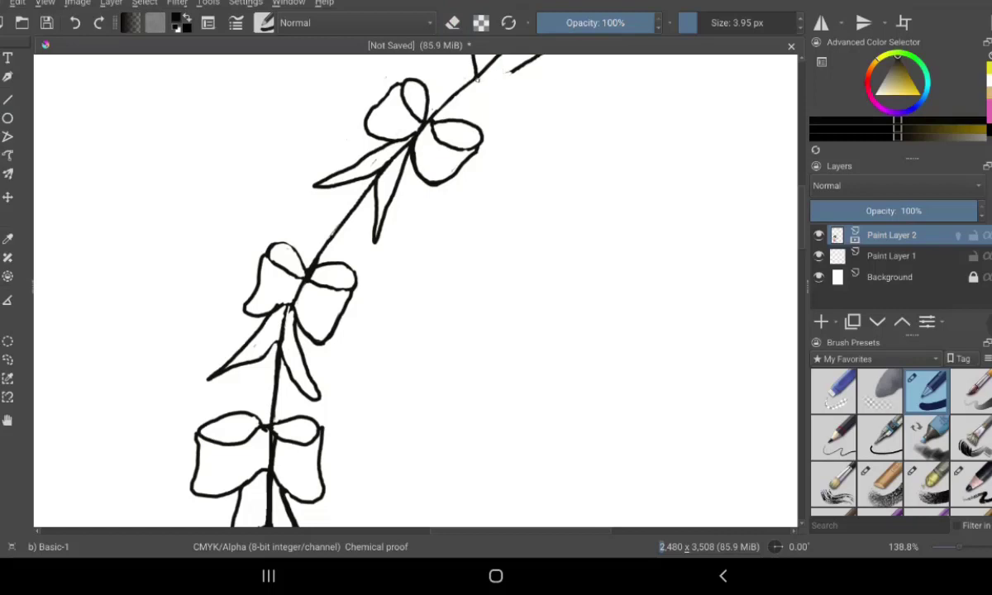
drag(481, 78, 512, 68)
Thicken the kite's diagonal spar into a heavy line from left corner to lower-right corner.
scroll(563, 306, down, 2)
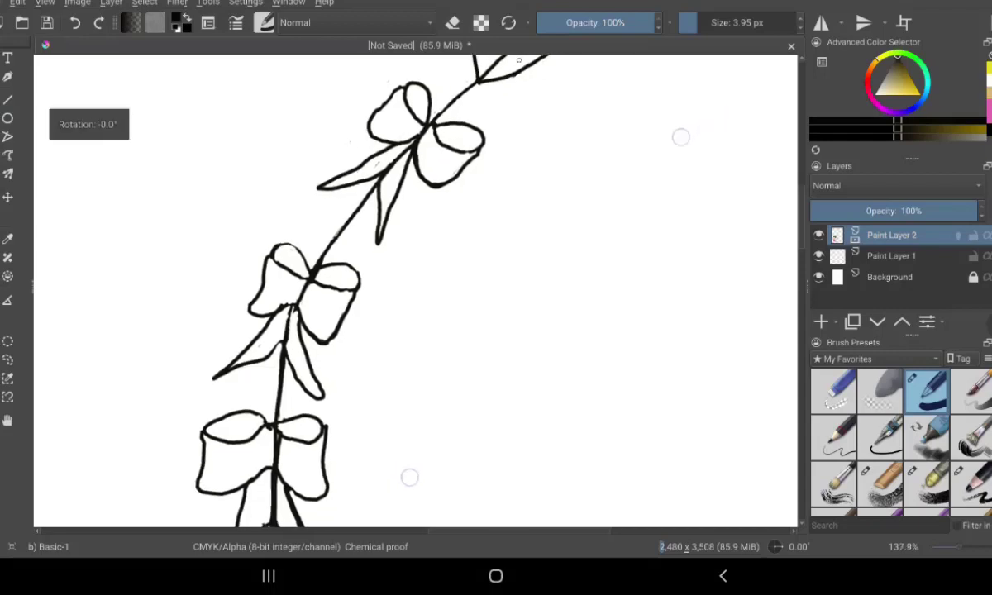
scroll(563, 306, down, 3)
scroll(562, 306, down, 3)
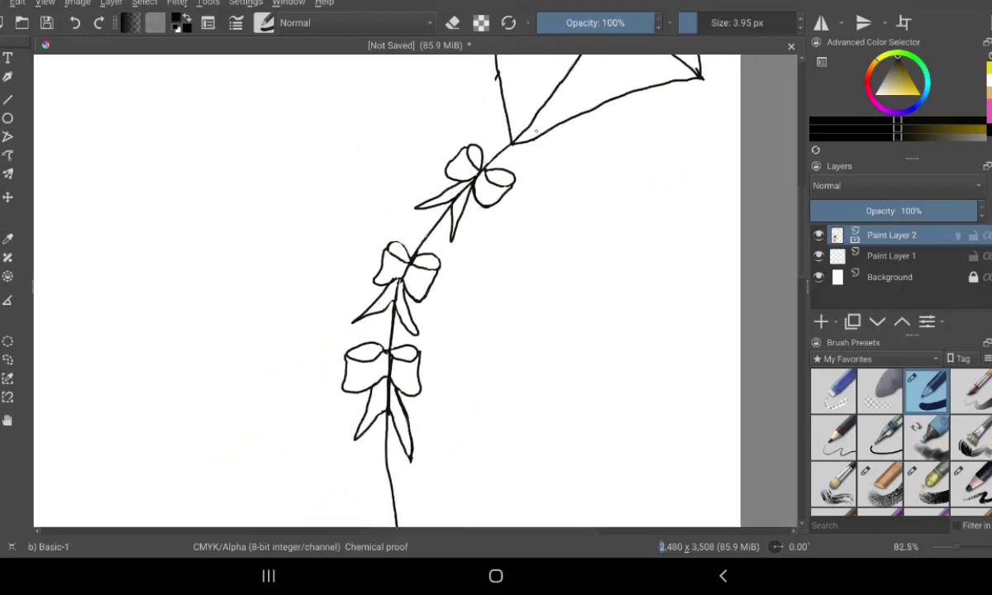
key(e)
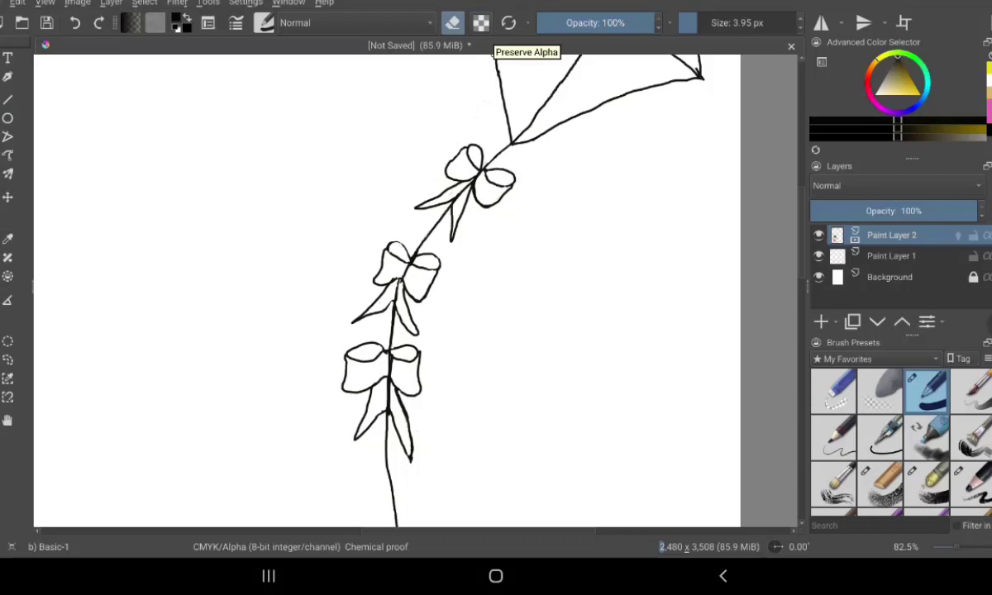
scroll(594, 327, down, 5)
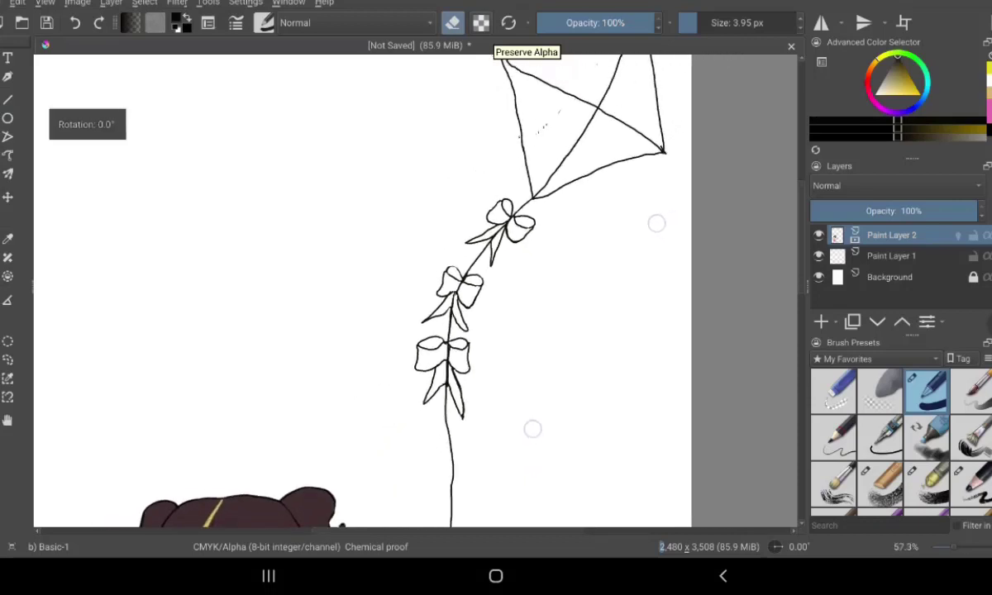
scroll(657, 223, up, 3)
scroll(657, 151, up, 3)
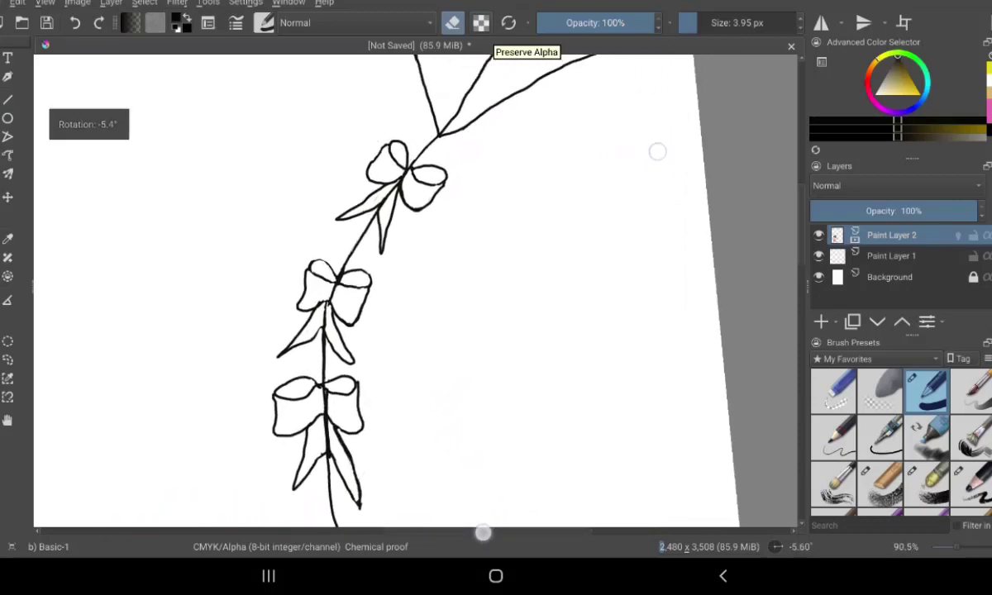
drag(656, 128, 610, 305)
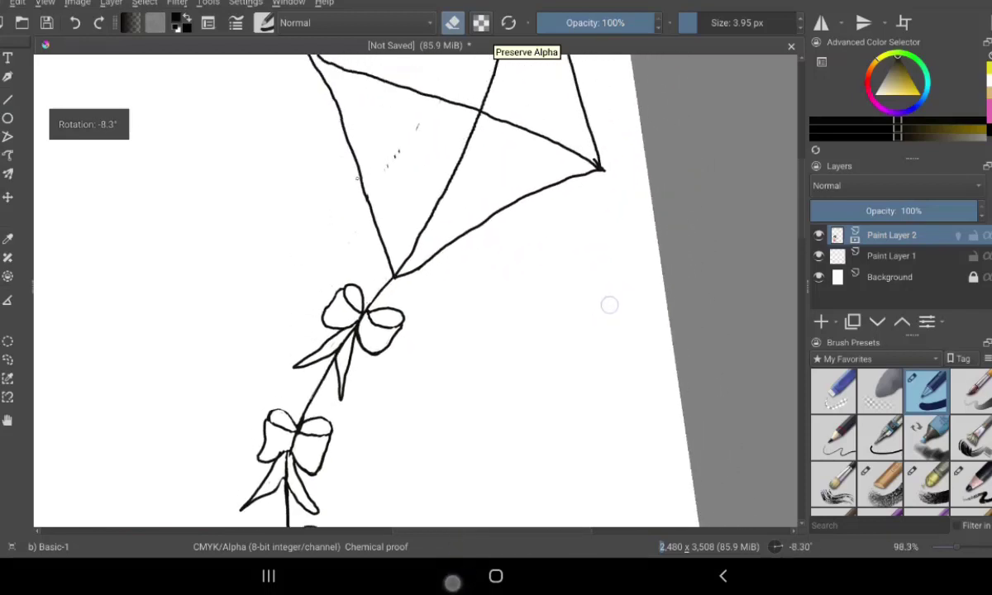
mouse_move(640, 167)
mouse_down()
mouse_move(673, 210)
mouse_move(673, 306)
mouse_up()
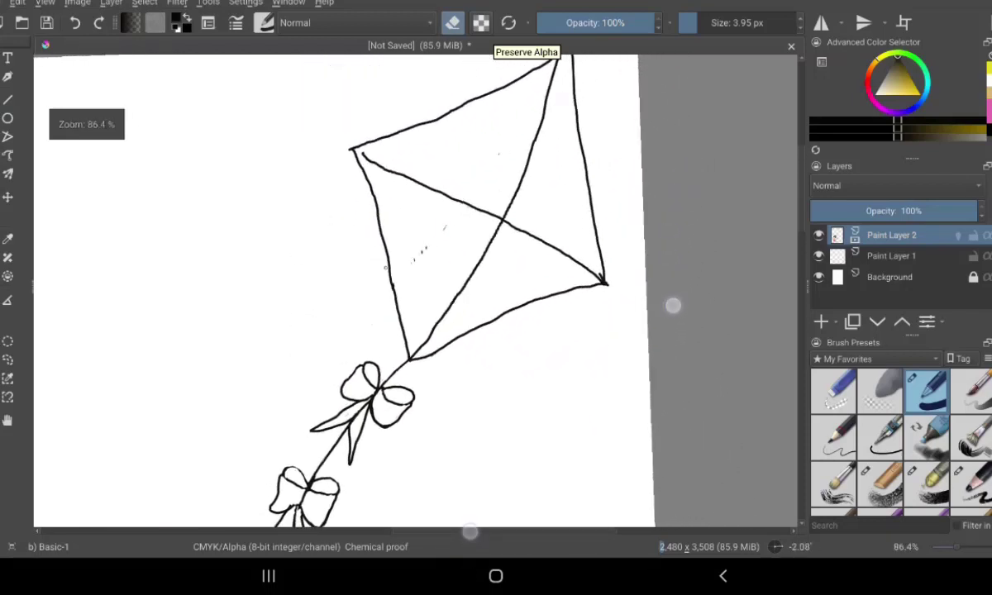
key(e)
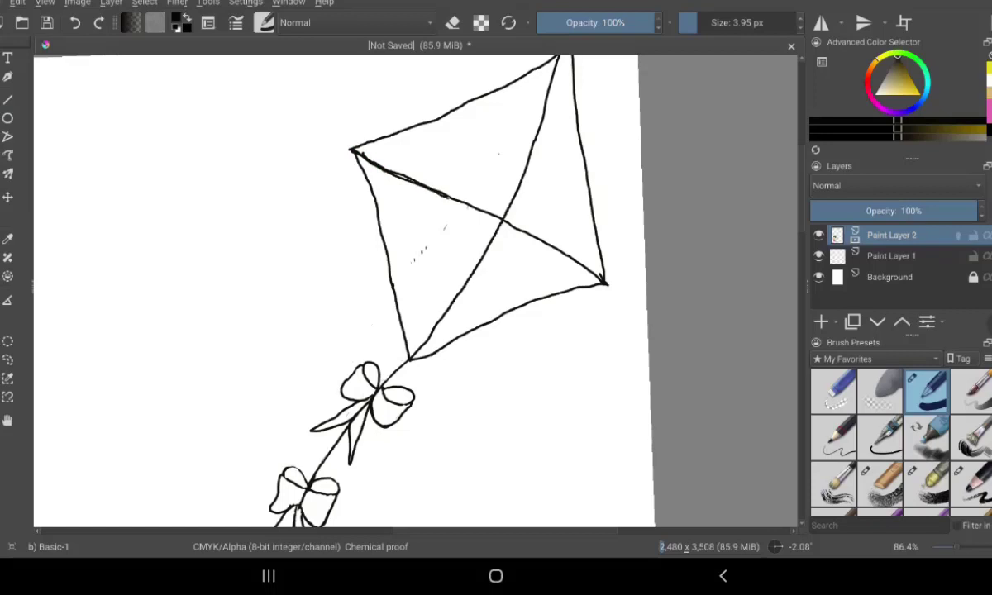
mouse_move(439, 192)
mouse_down()
mouse_move(352, 151)
mouse_move(502, 220)
mouse_up()
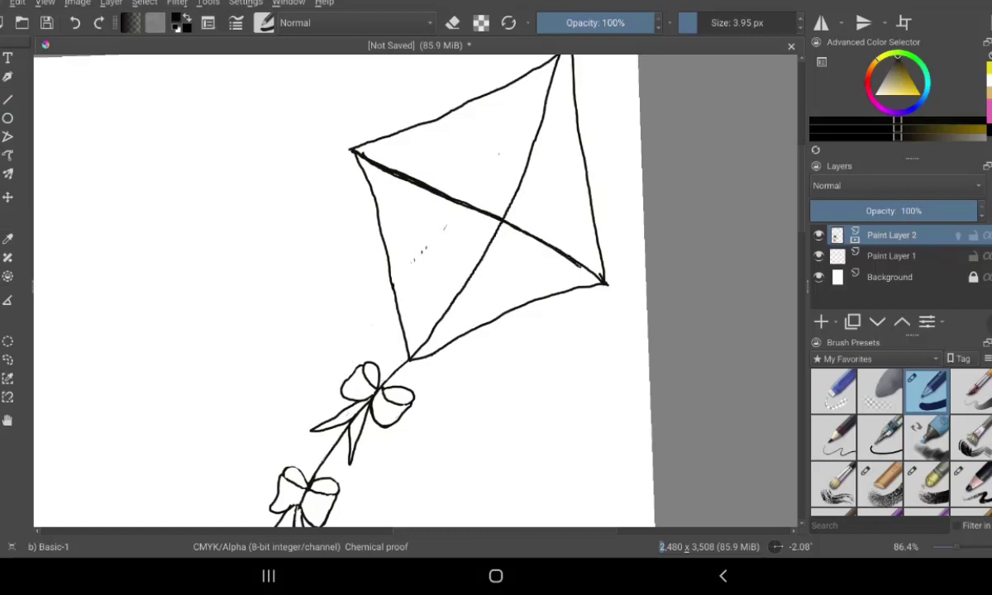
drag(541, 249, 568, 271)
Pan the view from the kite down to the girl, showing her down to her pink shorts.
scroll(538, 386, down, 3)
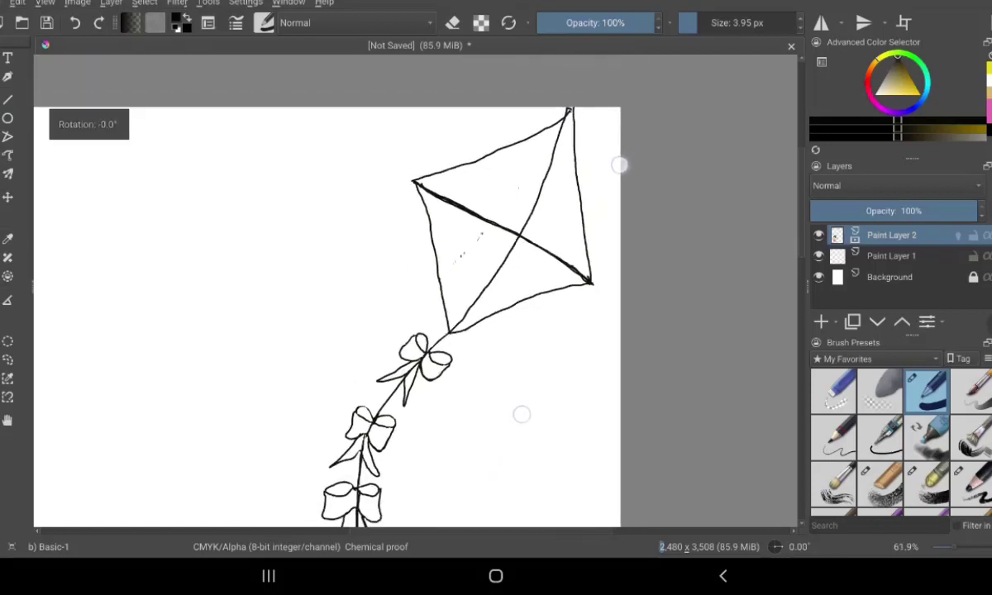
drag(642, 137, 708, 56)
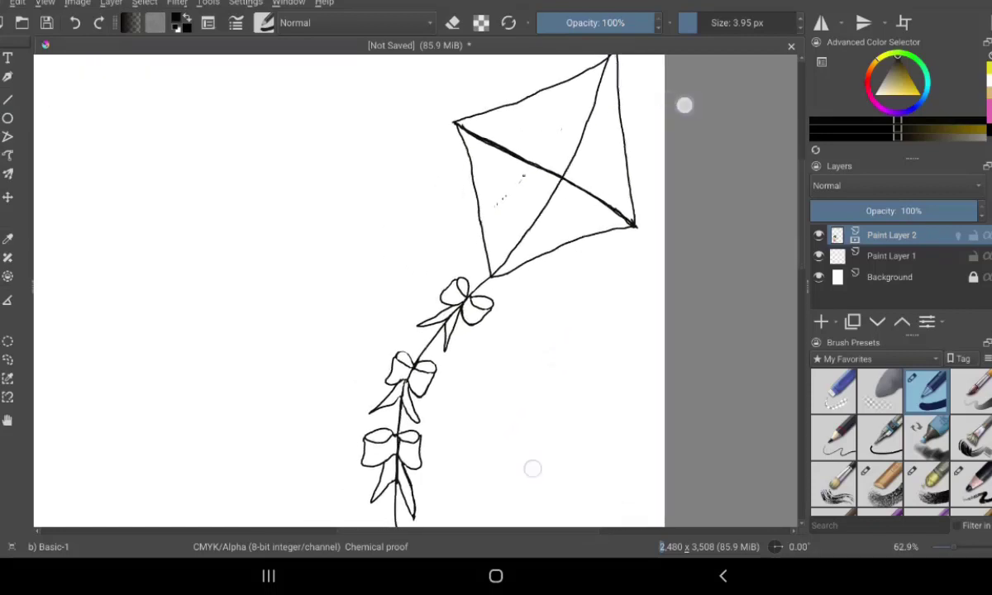
drag(554, 403, 569, 327)
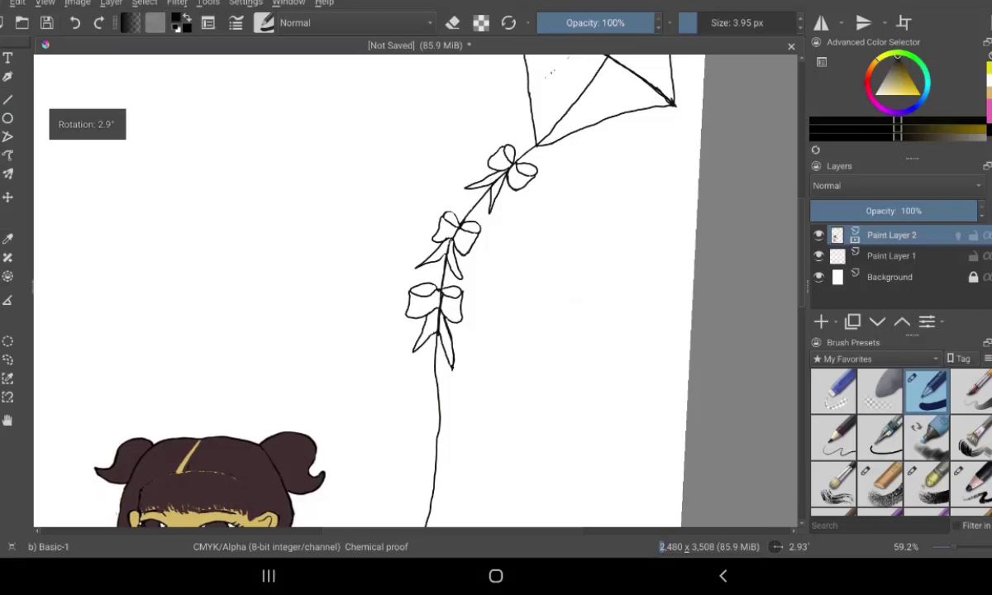
mouse_move(554, 476)
mouse_down()
mouse_move(577, 372)
mouse_move(577, 304)
mouse_up()
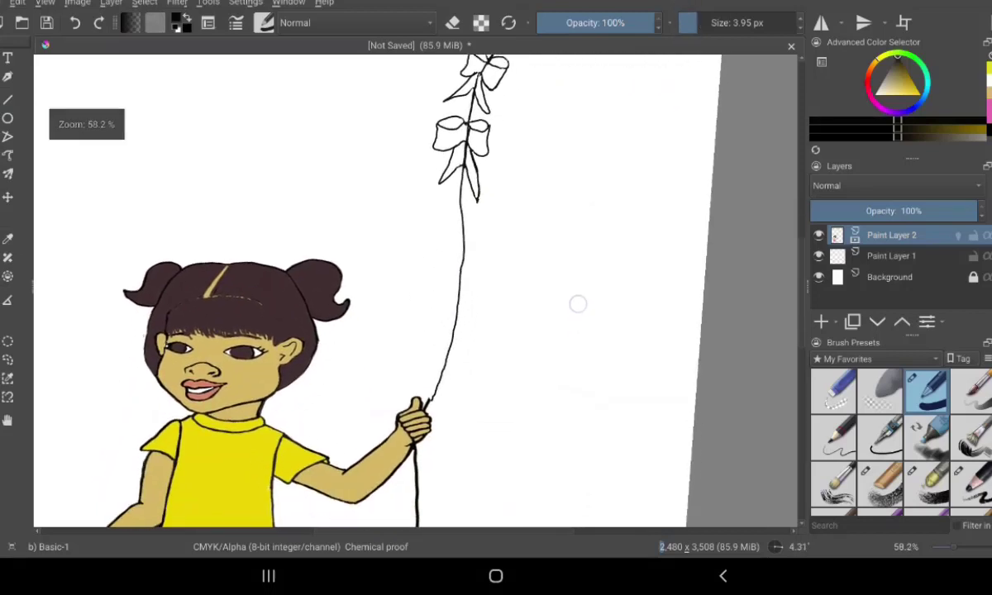
drag(558, 438, 597, 298)
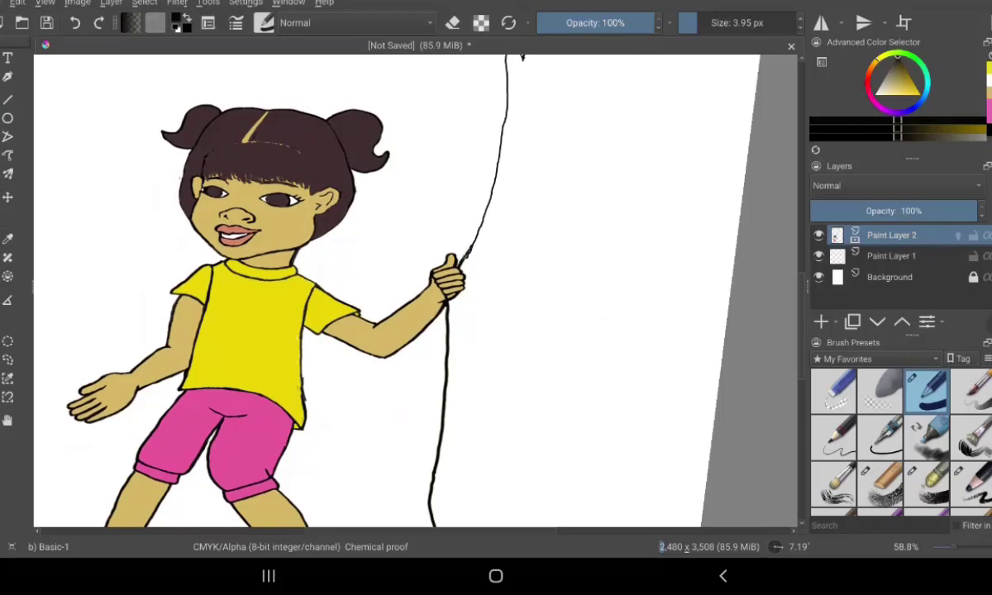
Restroke the string just above the girl's hand, erase the excess scribble, and zoom out.
drag(475, 238, 463, 258)
drag(476, 241, 464, 259)
click(452, 22)
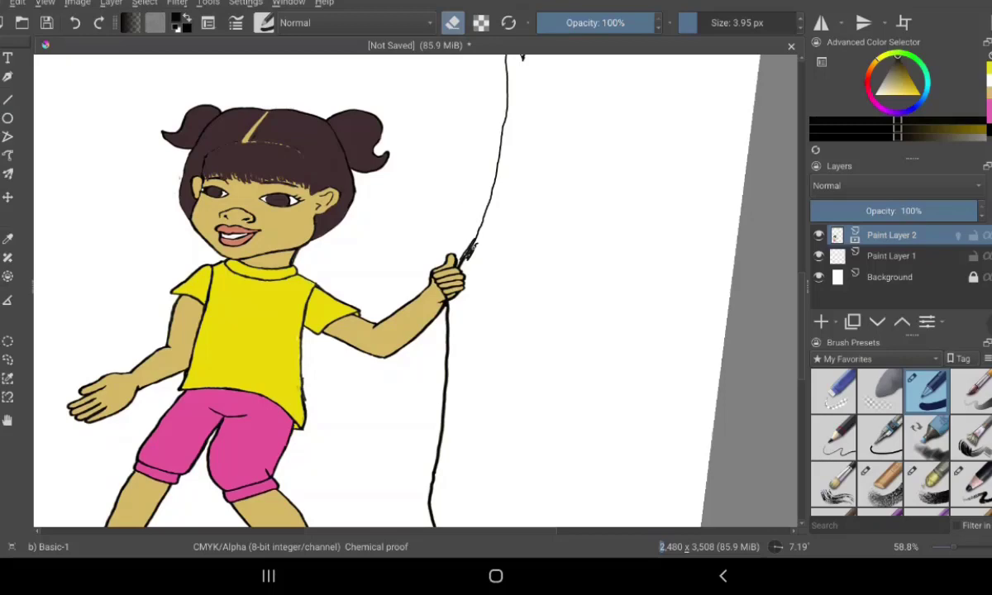
drag(476, 242, 466, 258)
drag(421, 472, 414, 340)
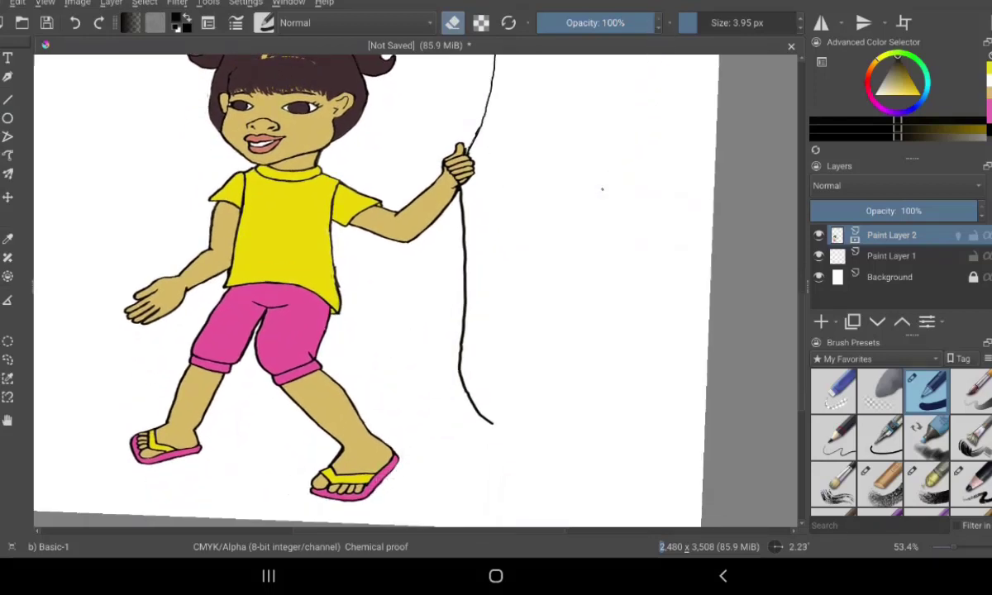
drag(599, 97, 586, 201)
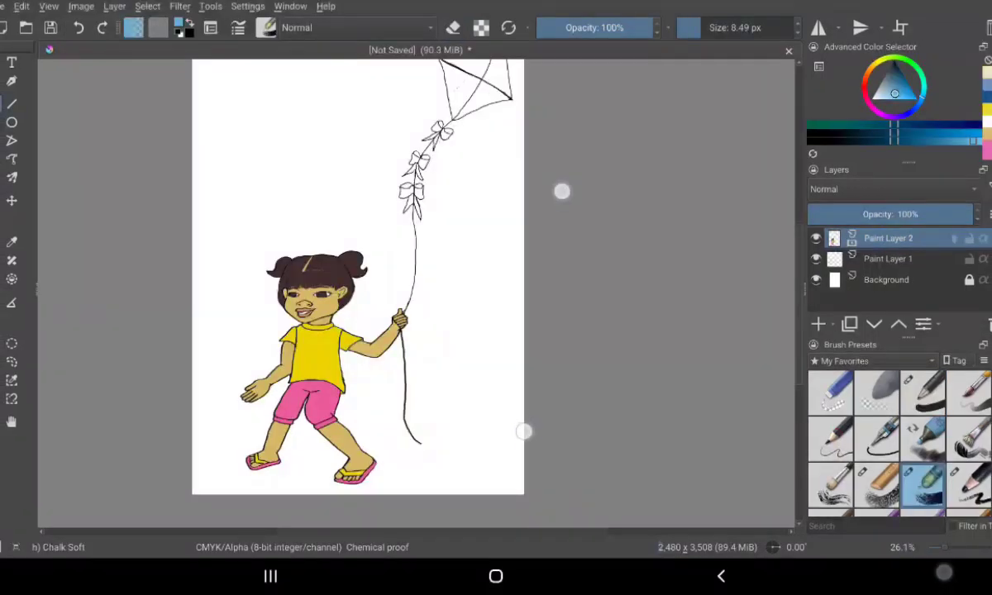
Zoom in on the girl and switch to the Pencil-2 brush with a near-black colour.
drag(560, 190, 603, 64)
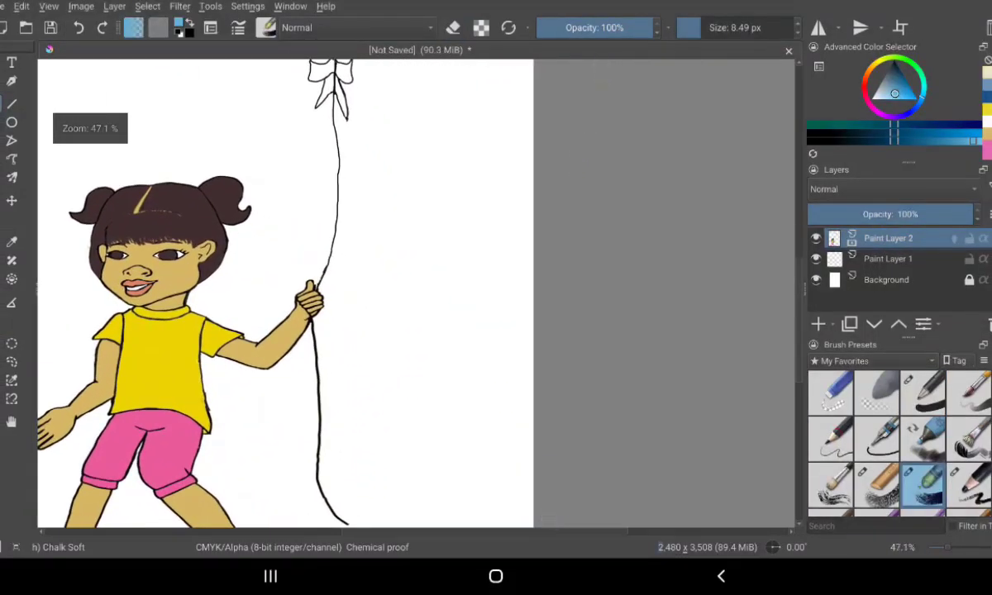
drag(505, 121, 595, 116)
drag(585, 483, 626, 396)
drag(595, 116, 658, 24)
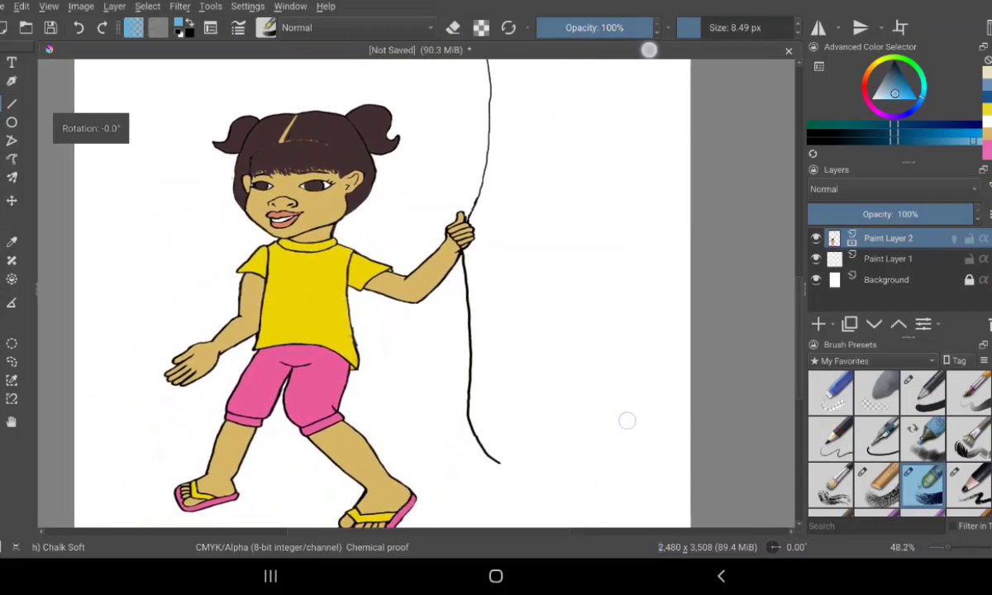
drag(626, 396, 614, 389)
drag(659, 24, 644, 7)
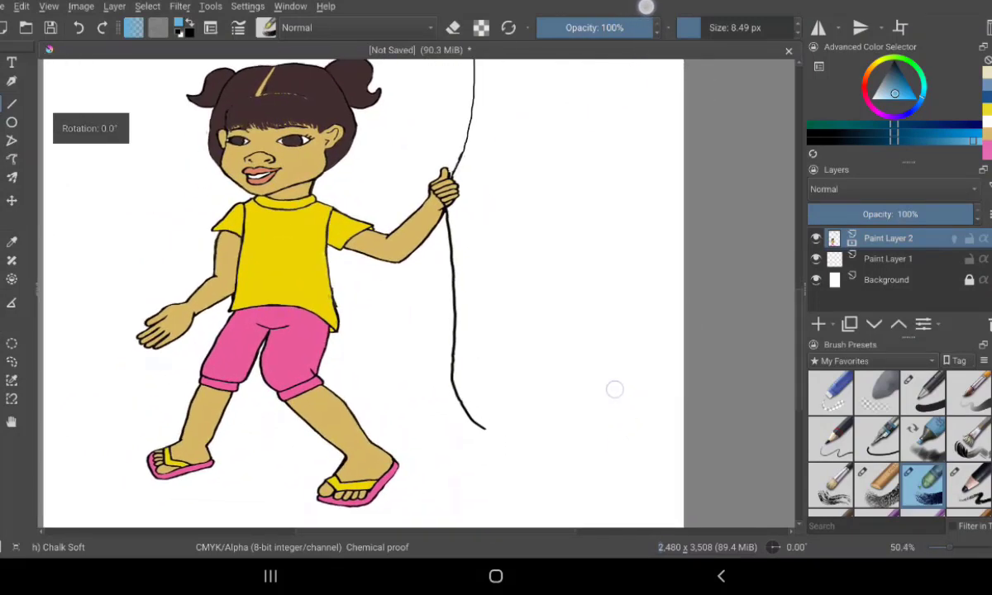
drag(614, 388, 612, 390)
drag(644, 7, 641, 6)
drag(613, 390, 574, 367)
drag(641, 7, 599, 8)
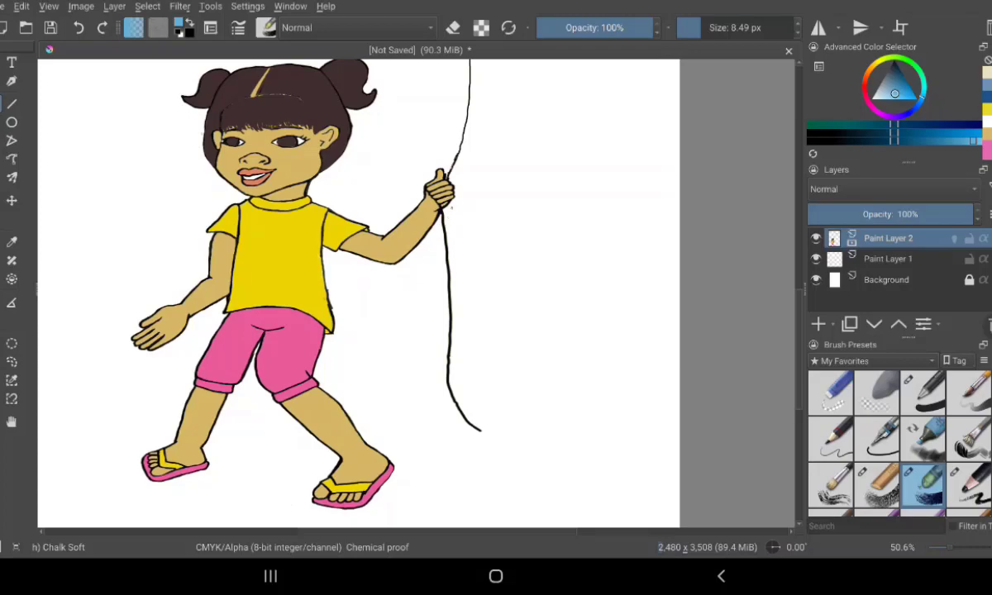
click(831, 438)
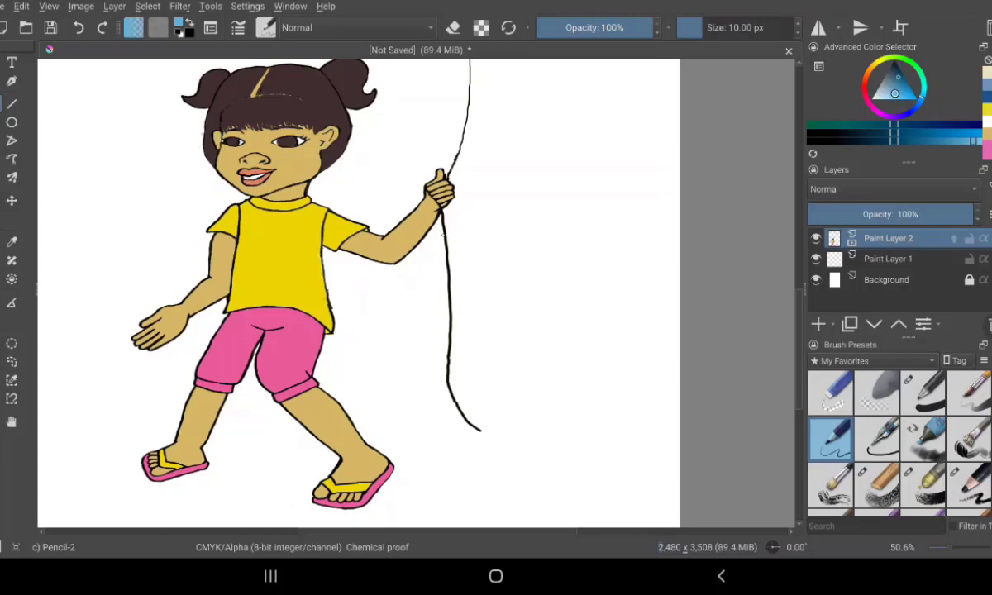
click(895, 65)
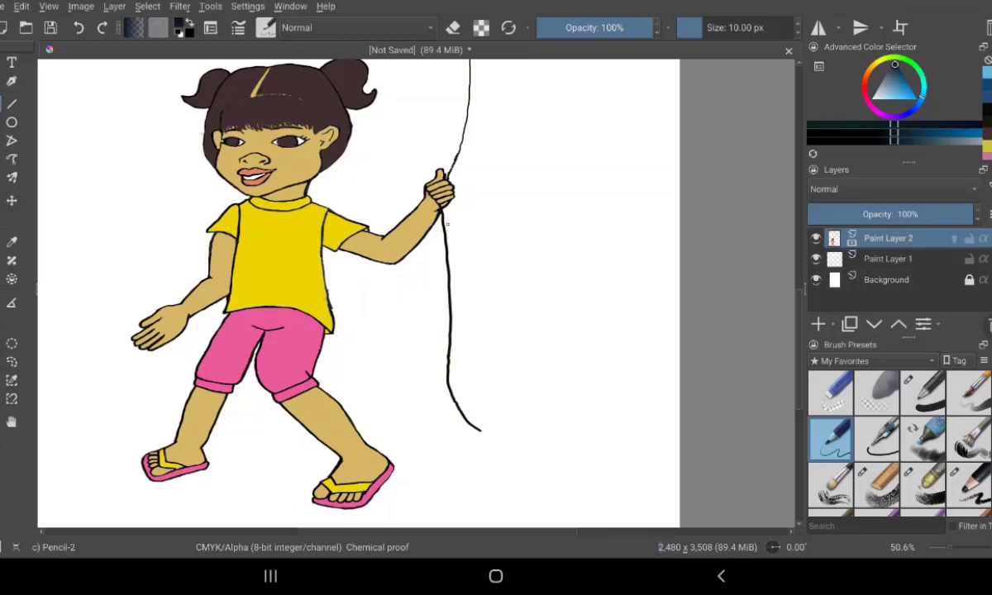
Using the Basic-1 brush, draw the shoreline across the whole page at shoulder height.
click(924, 392)
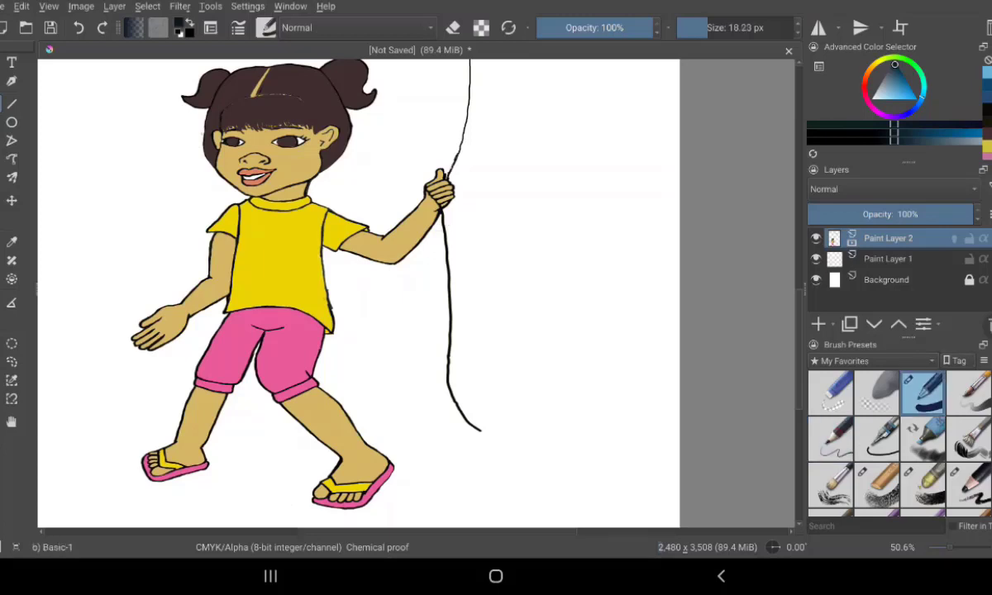
drag(426, 237, 678, 237)
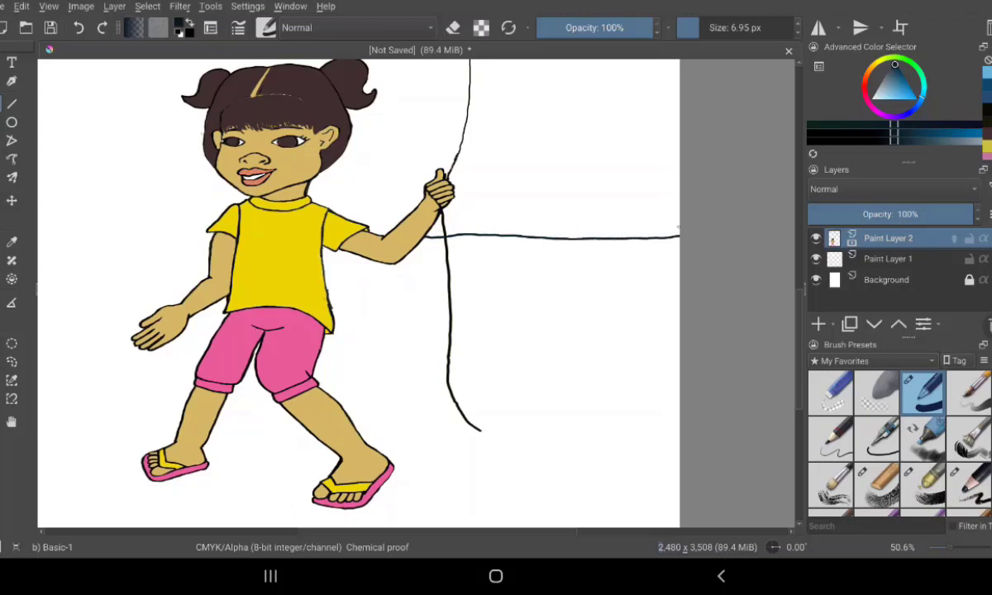
drag(207, 236, 38, 239)
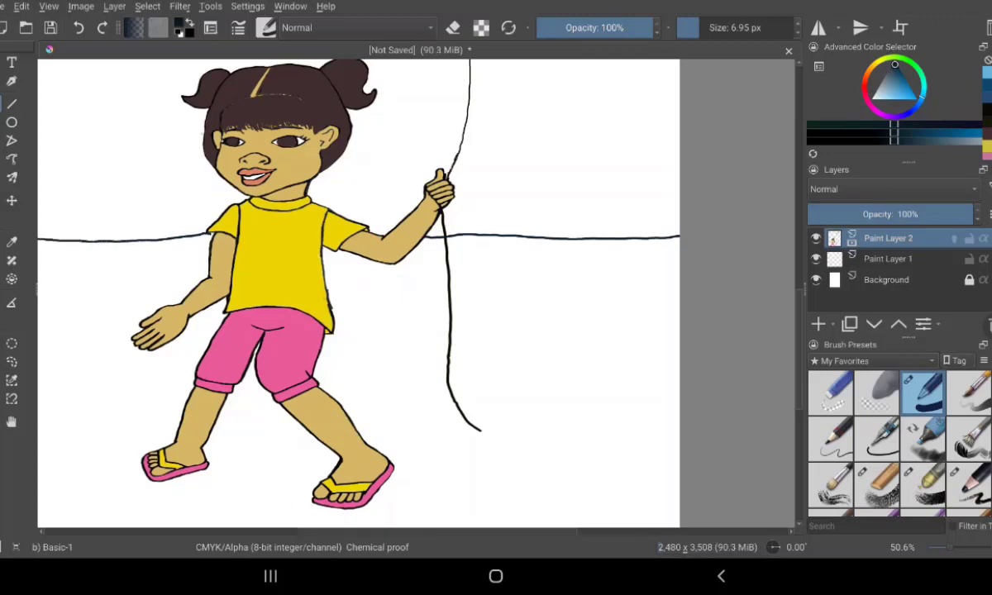
Draw the far horizon line across the page at the girl's head height.
scroll(388, 380, down, 2)
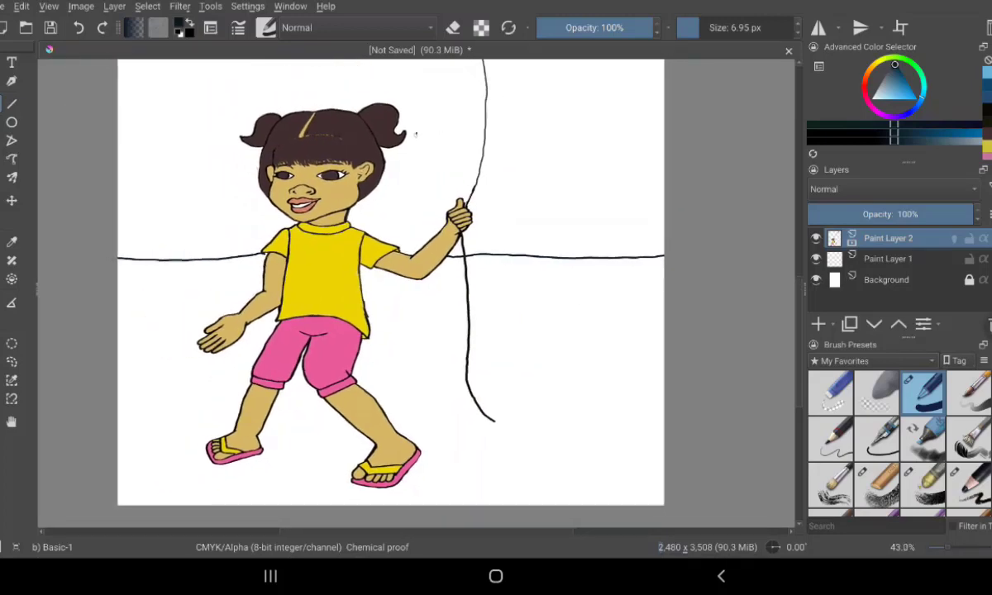
drag(405, 137, 664, 140)
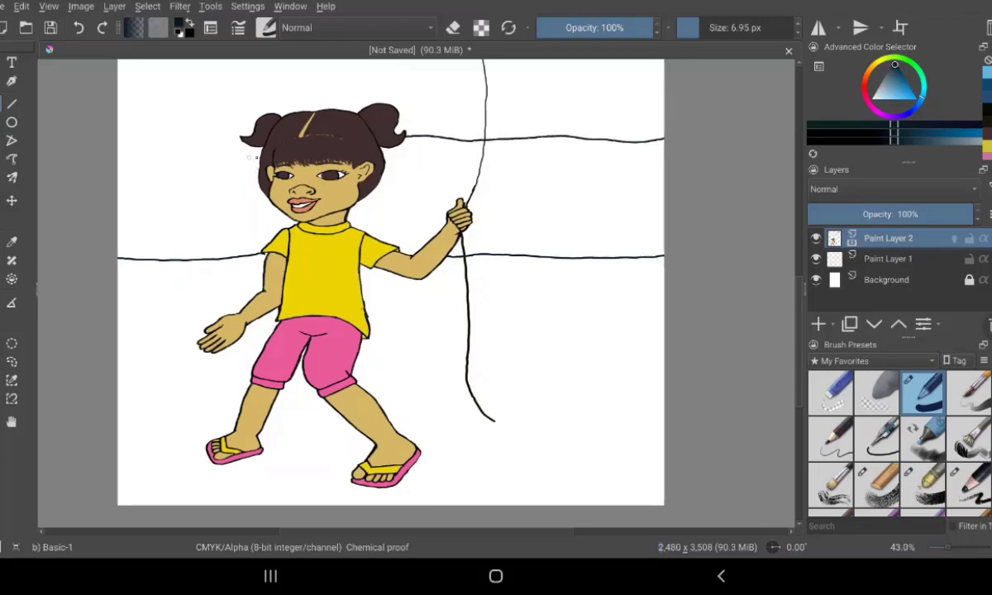
drag(241, 143, 118, 130)
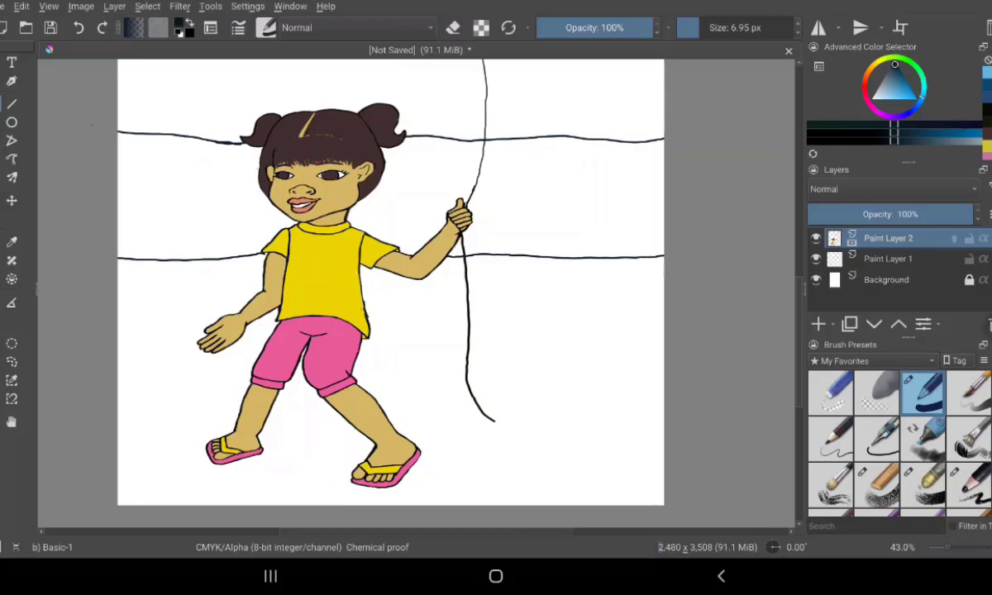
Fill the sand below the lower shoreline line with pale cream.
click(872, 100)
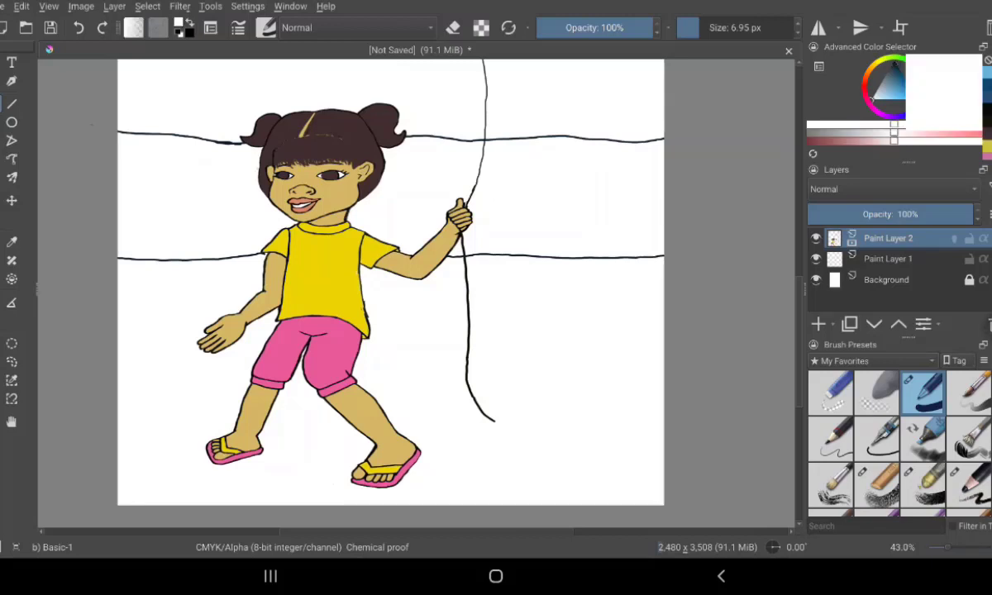
click(869, 67)
click(878, 96)
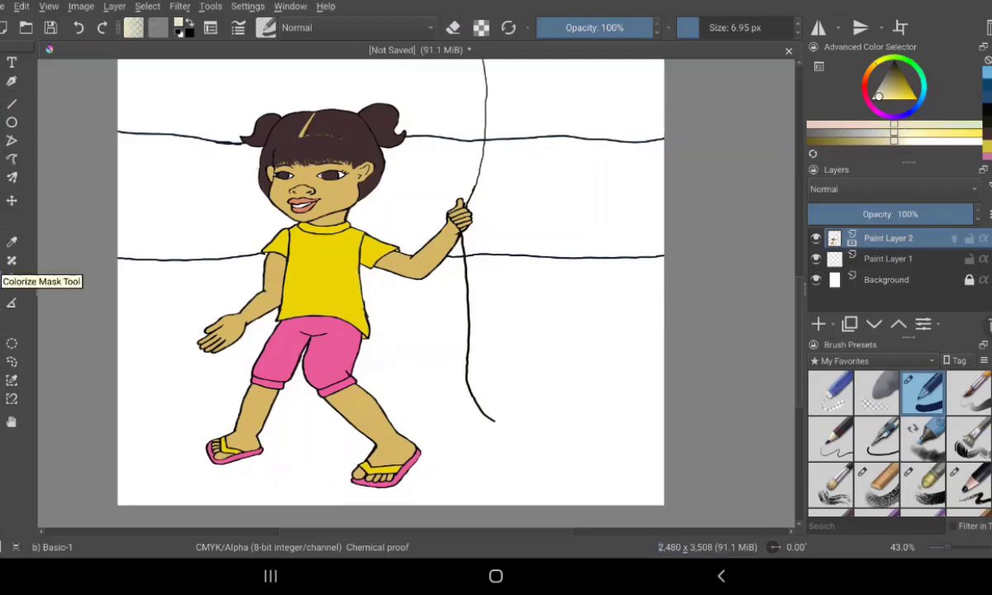
click(562, 372)
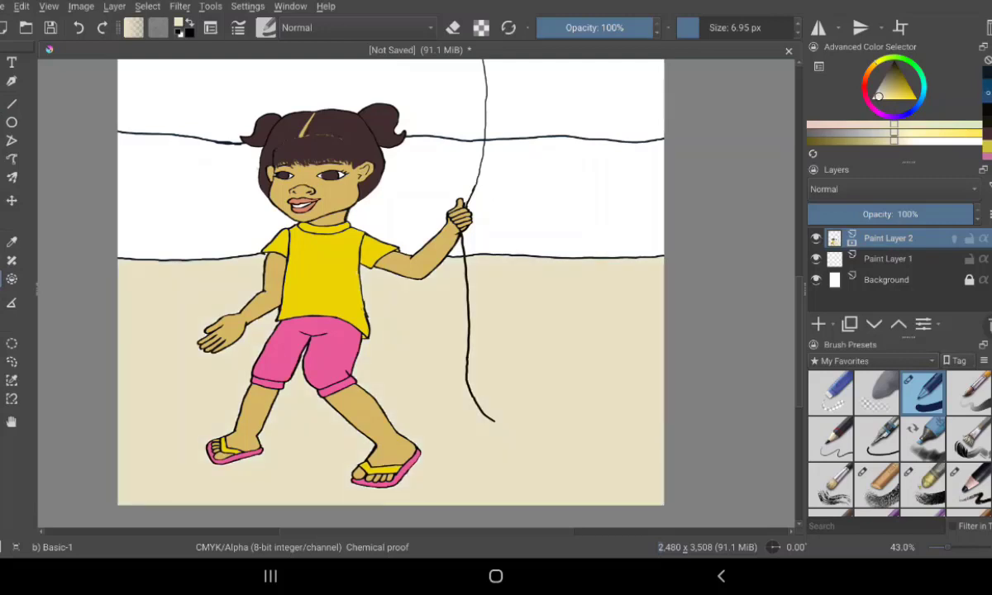
Fill the sea band between the lines dark blue around the girl and string.
click(926, 86)
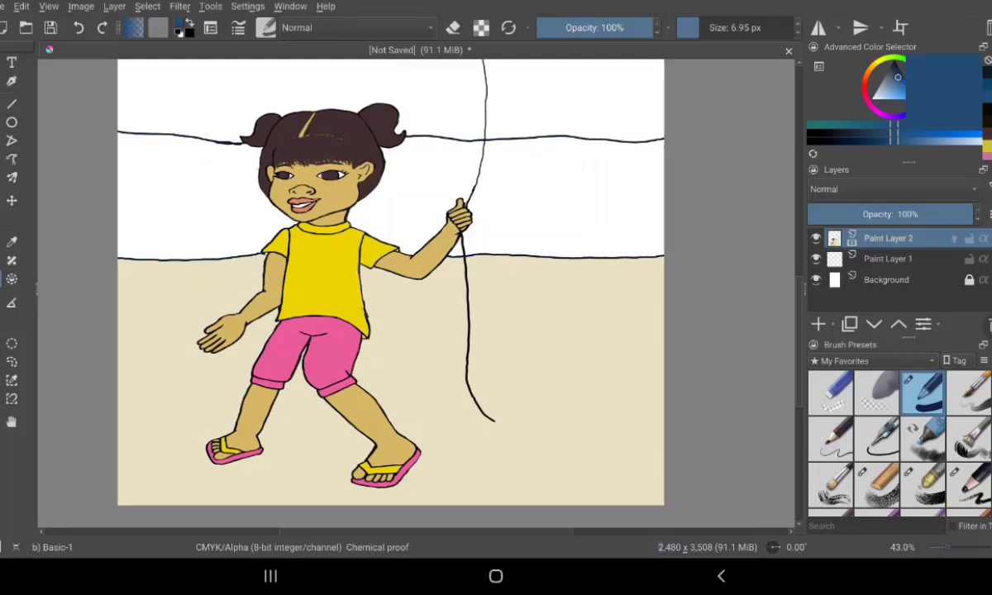
click(575, 195)
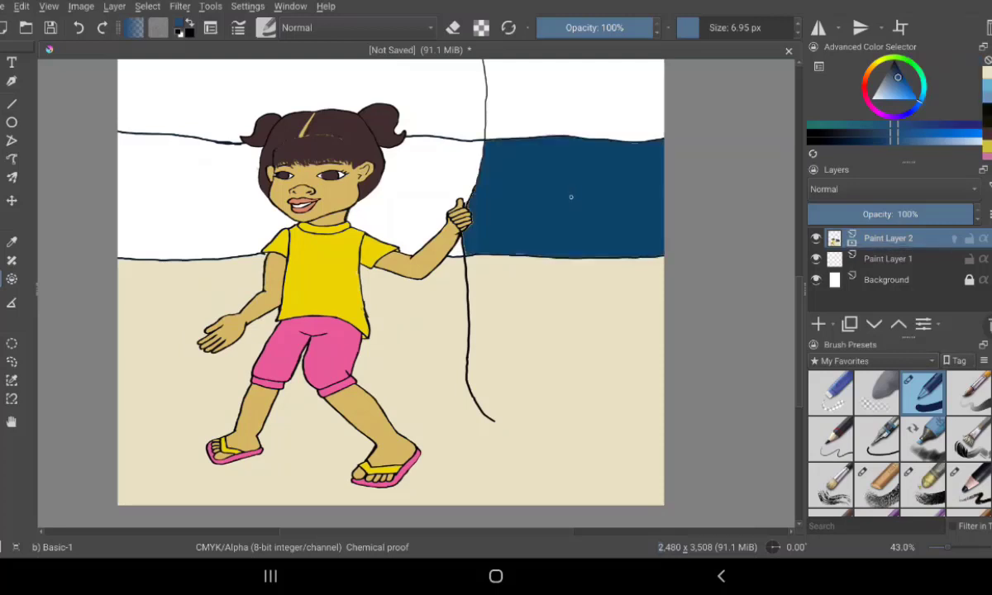
click(418, 186)
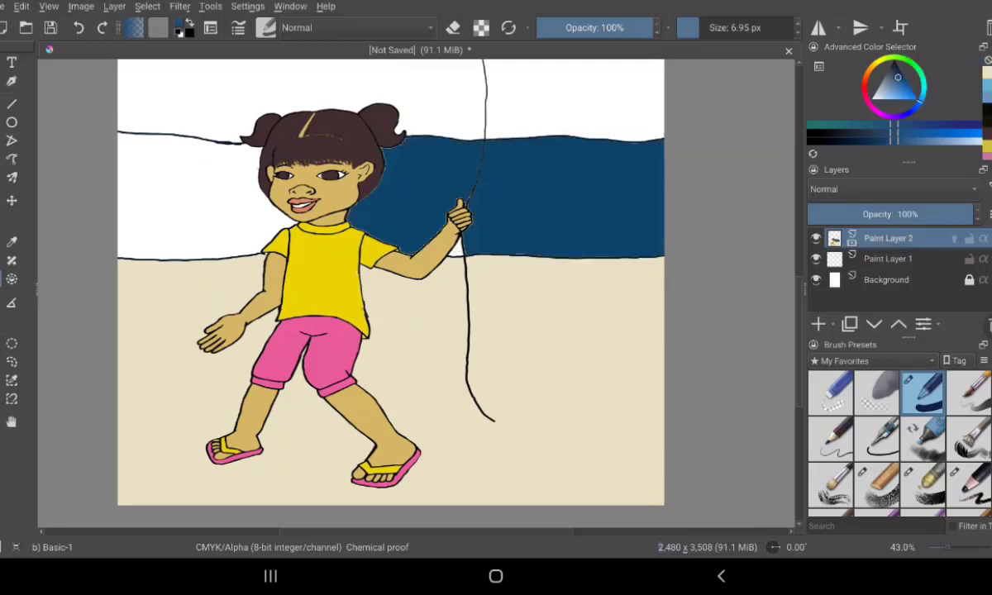
click(455, 246)
click(198, 166)
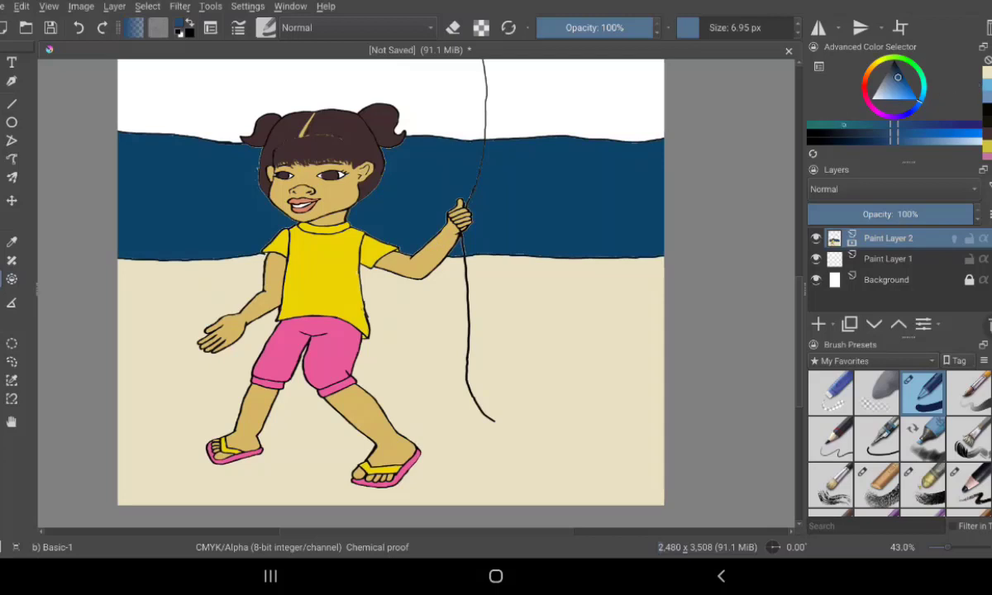
Recolour the three sea areas around the girl teal.
click(580, 214)
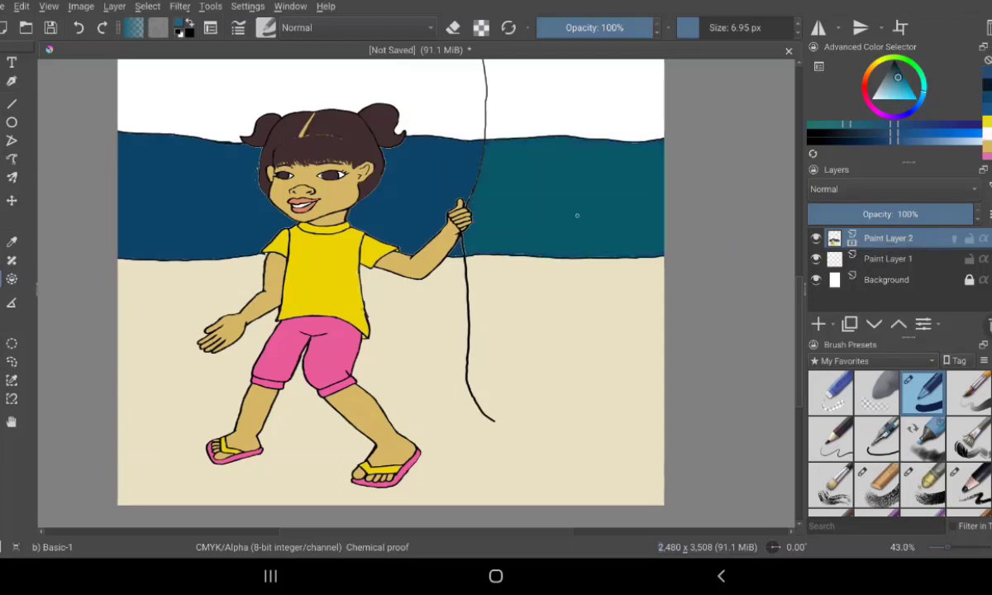
click(407, 240)
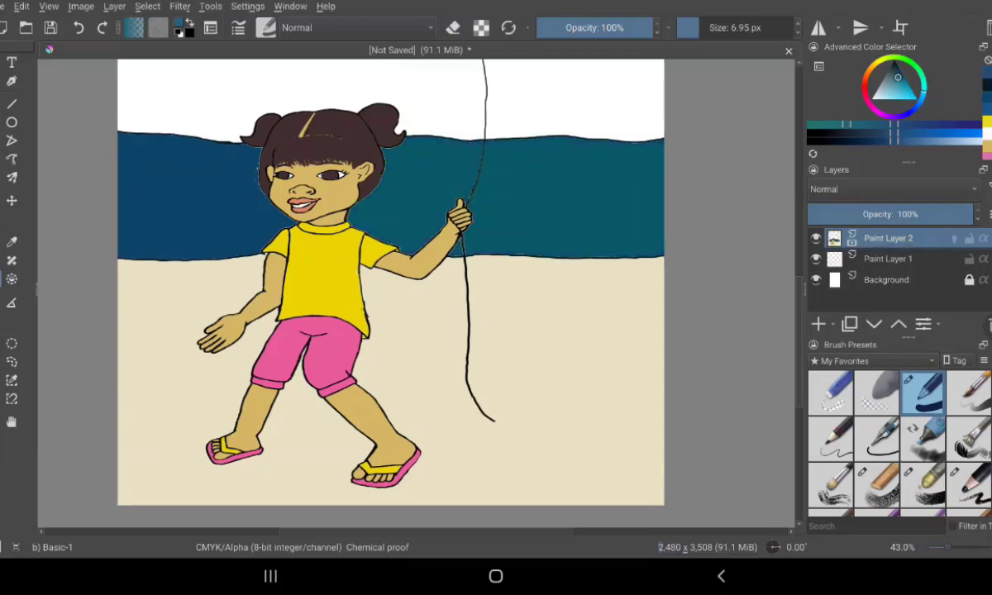
click(186, 194)
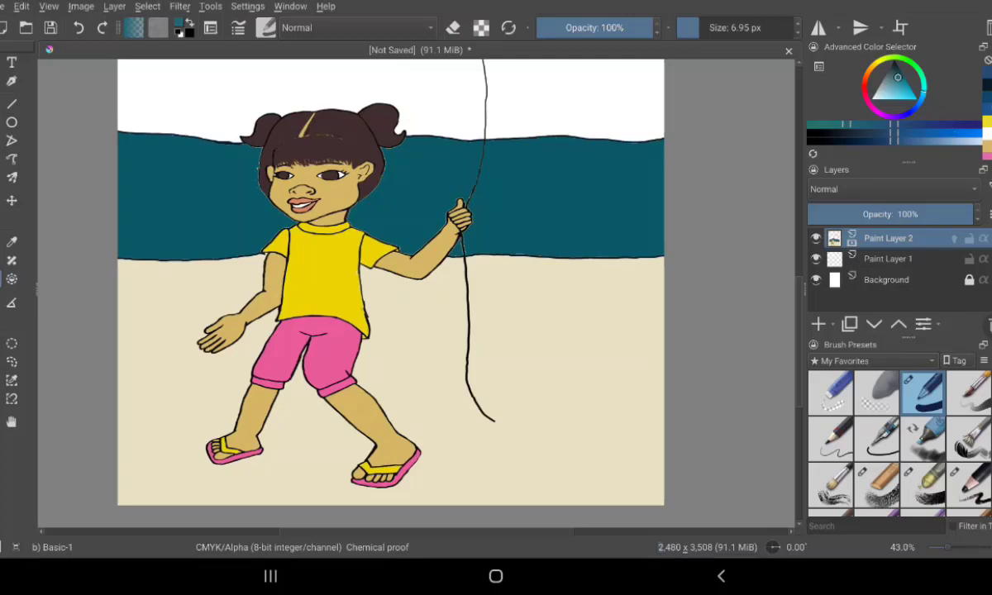
click(895, 94)
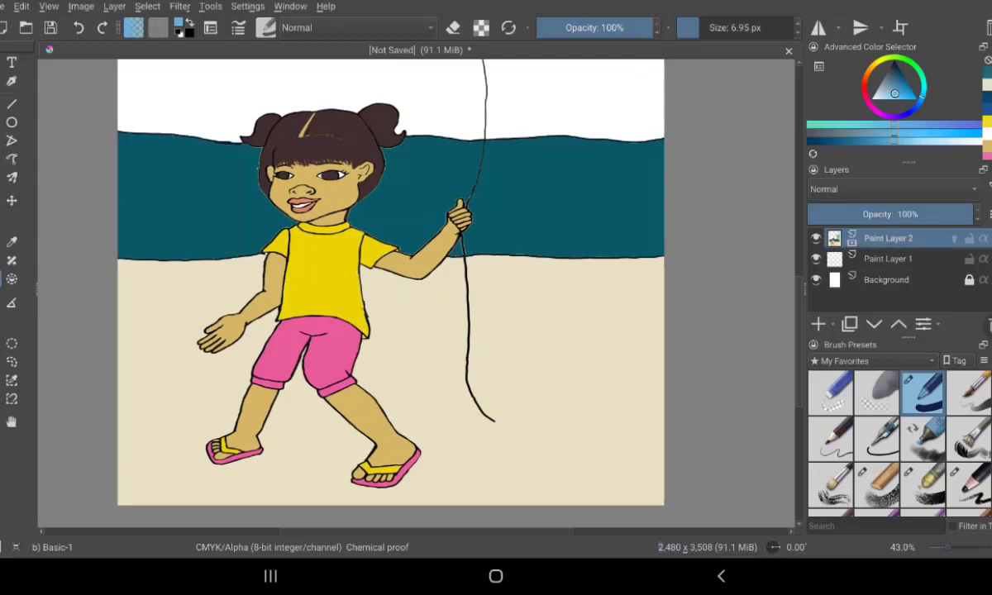
Fill the sky light blue on both sides of the kite string and pick Chalk Soft.
click(591, 92)
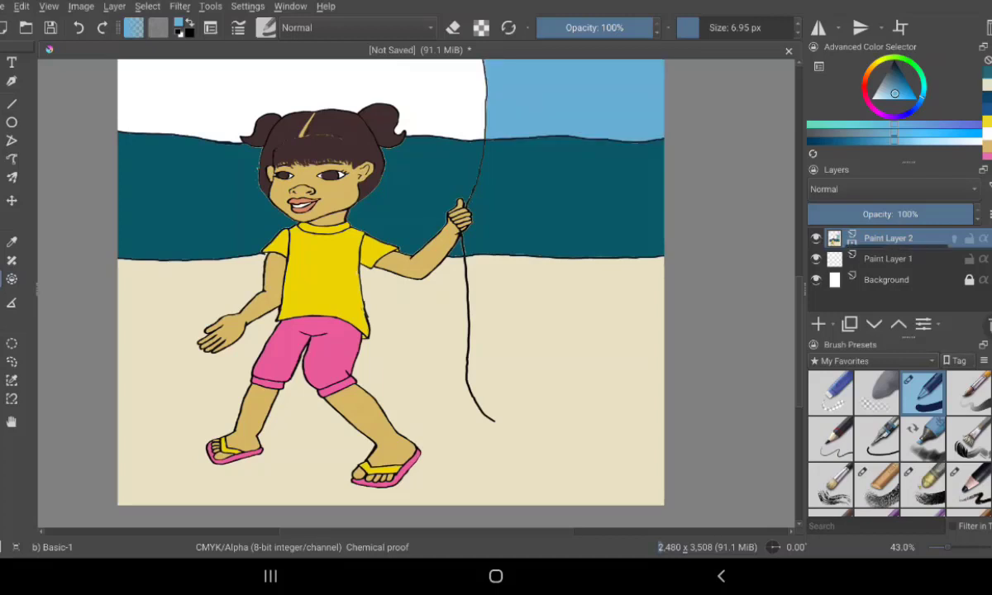
click(298, 91)
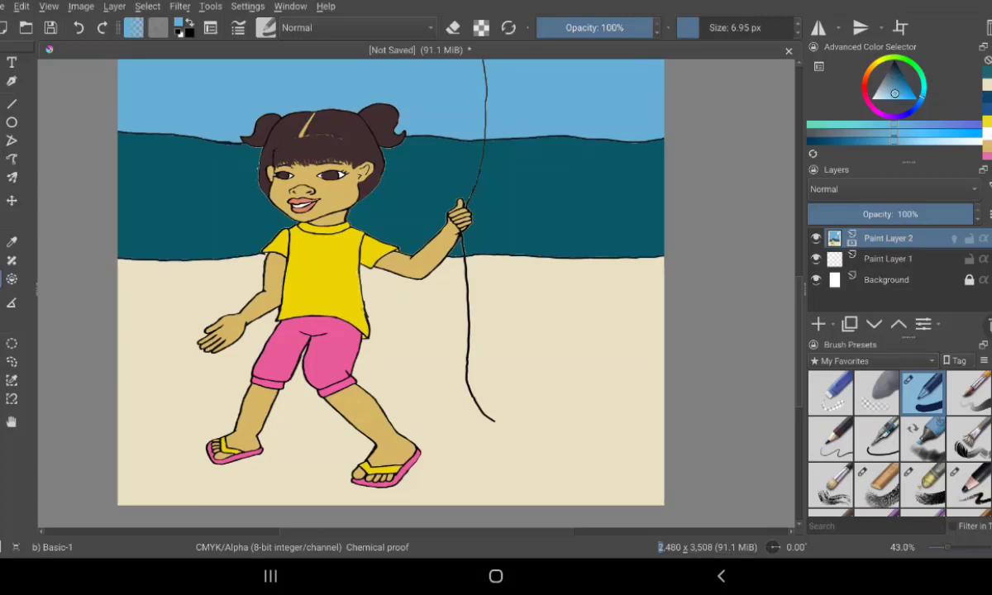
mouse_move(487, 4)
mouse_down()
mouse_move(488, 413)
mouse_move(496, 25)
mouse_up()
click(913, 125)
click(922, 483)
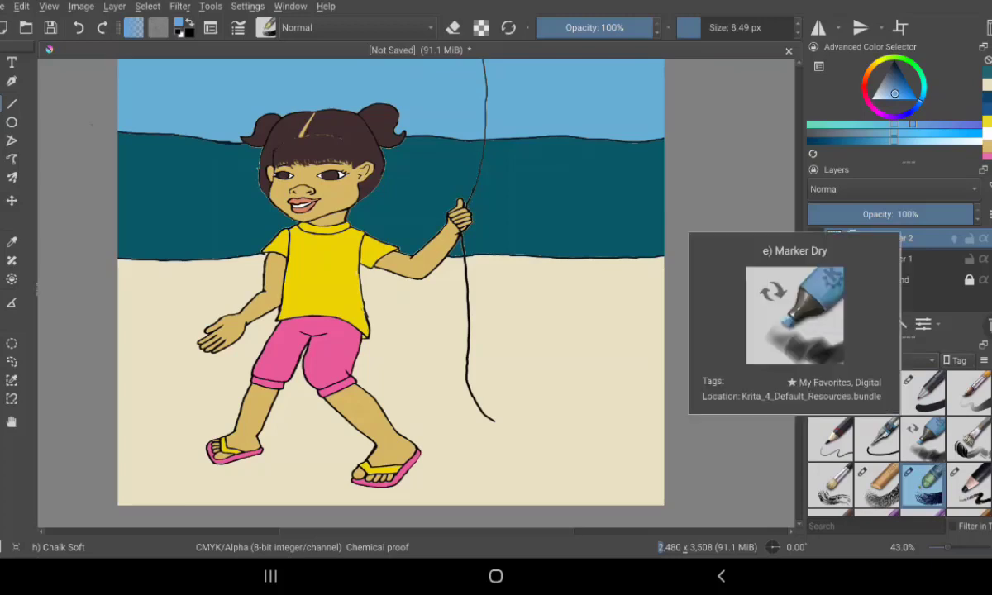
Undo a stray line across the sand, zoom in on the girl, and select Chalk Grainy.
drag(205, 461, 599, 294)
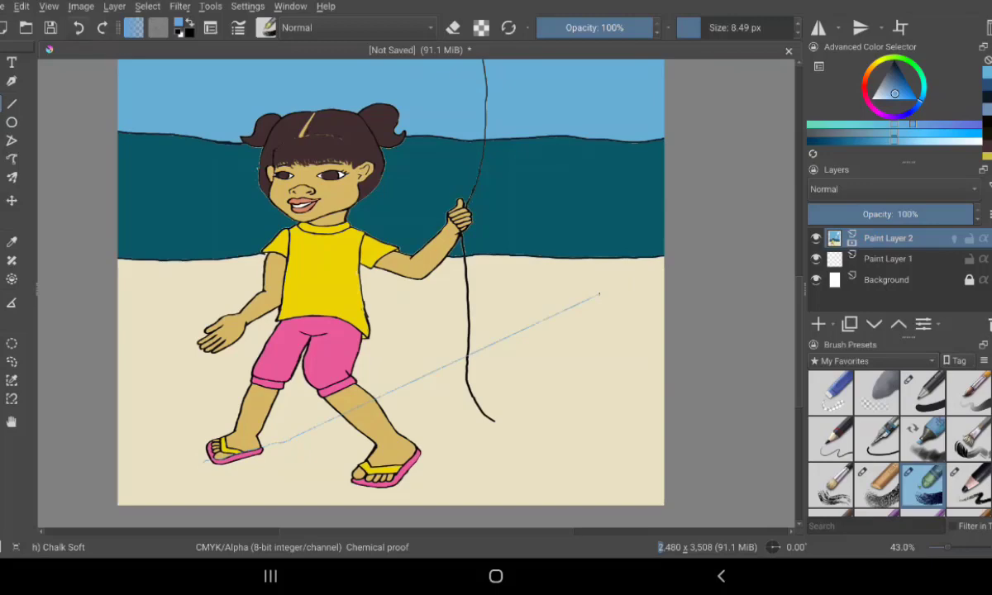
click(78, 27)
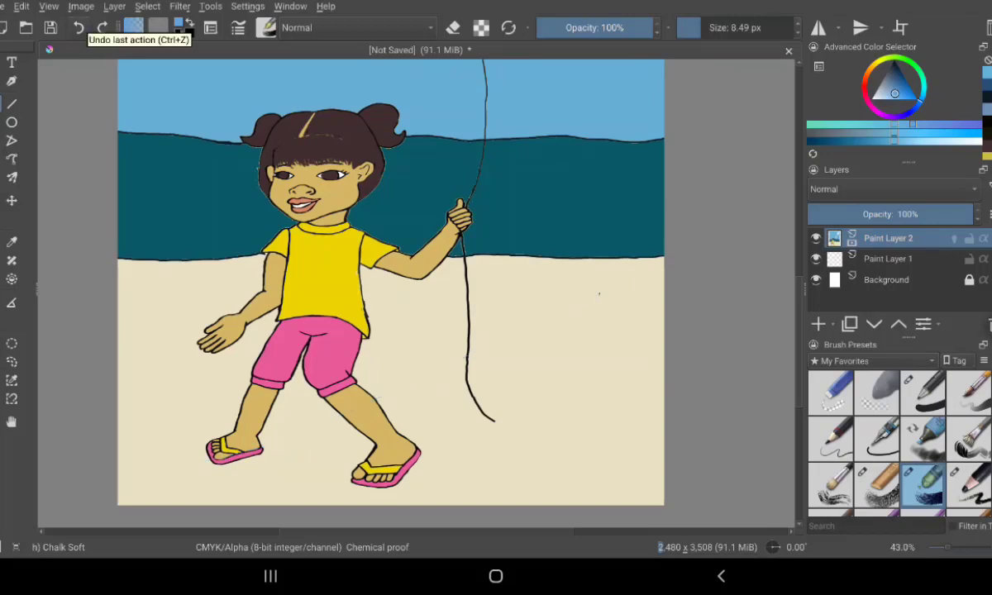
mouse_move(568, 172)
mouse_down()
mouse_move(647, 193)
mouse_move(676, 154)
mouse_up()
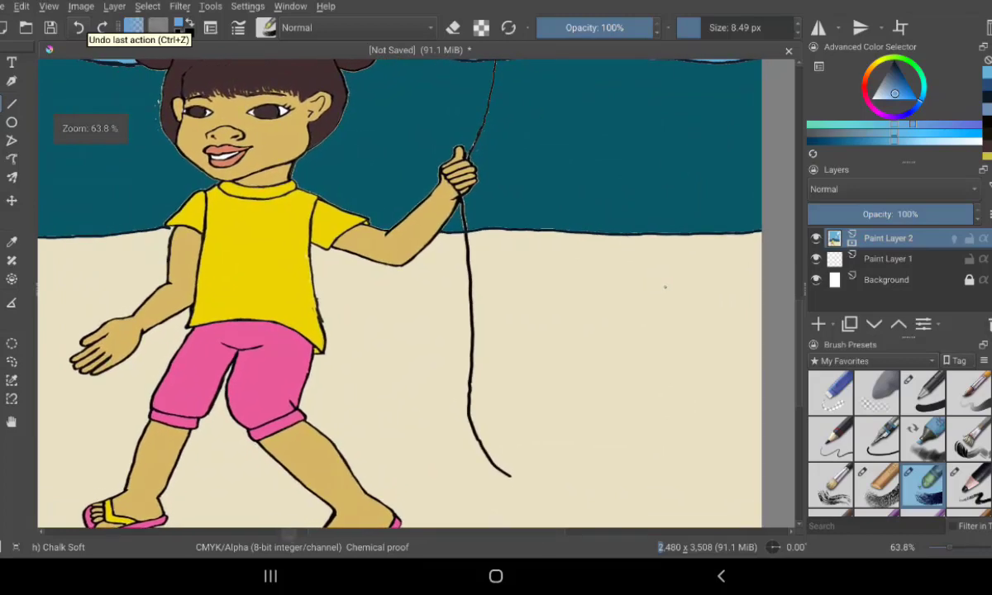
mouse_move(577, 179)
mouse_down()
mouse_move(644, 245)
mouse_move(620, 335)
mouse_up()
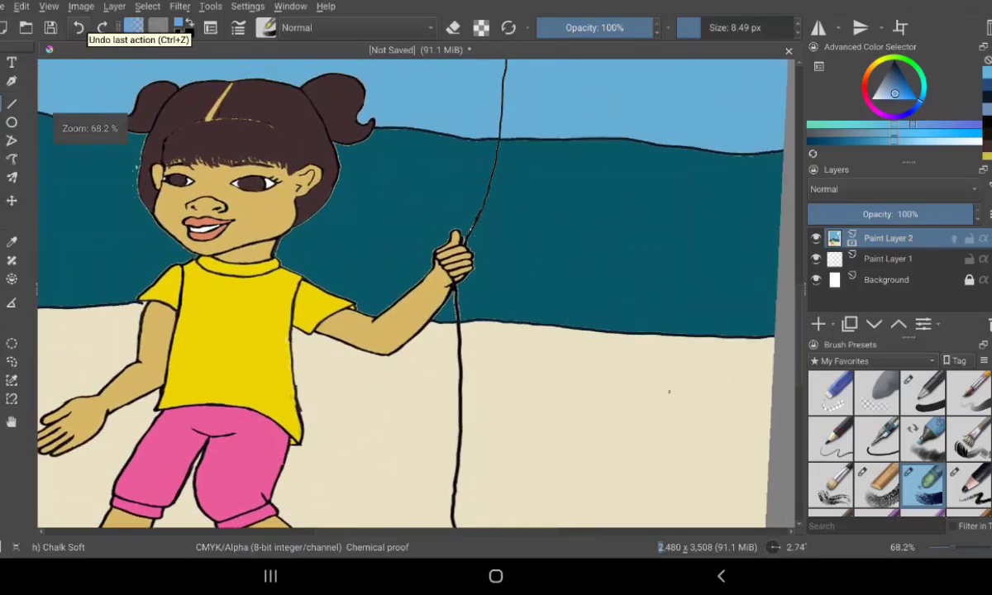
drag(600, 202, 620, 341)
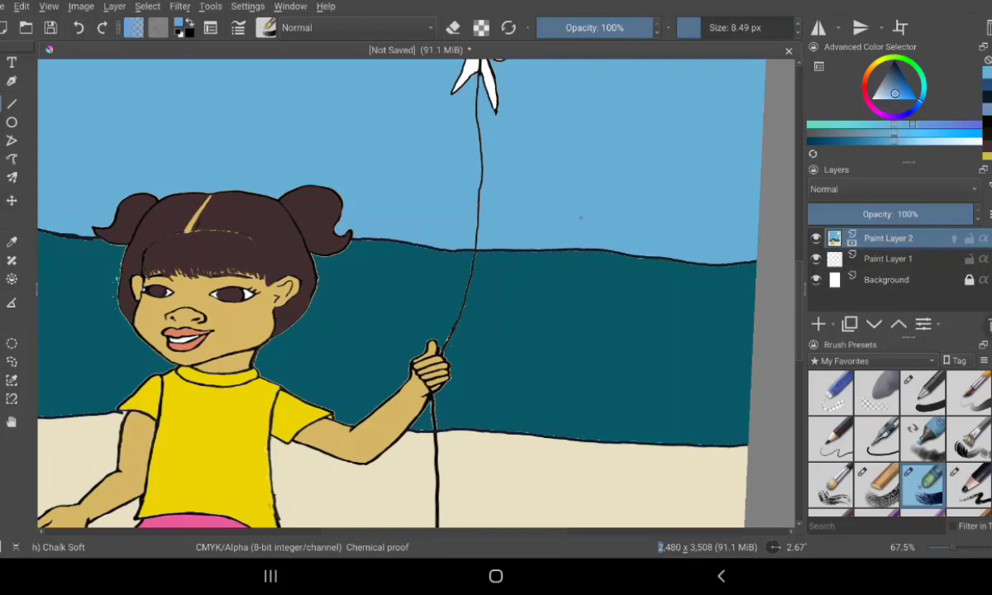
click(878, 483)
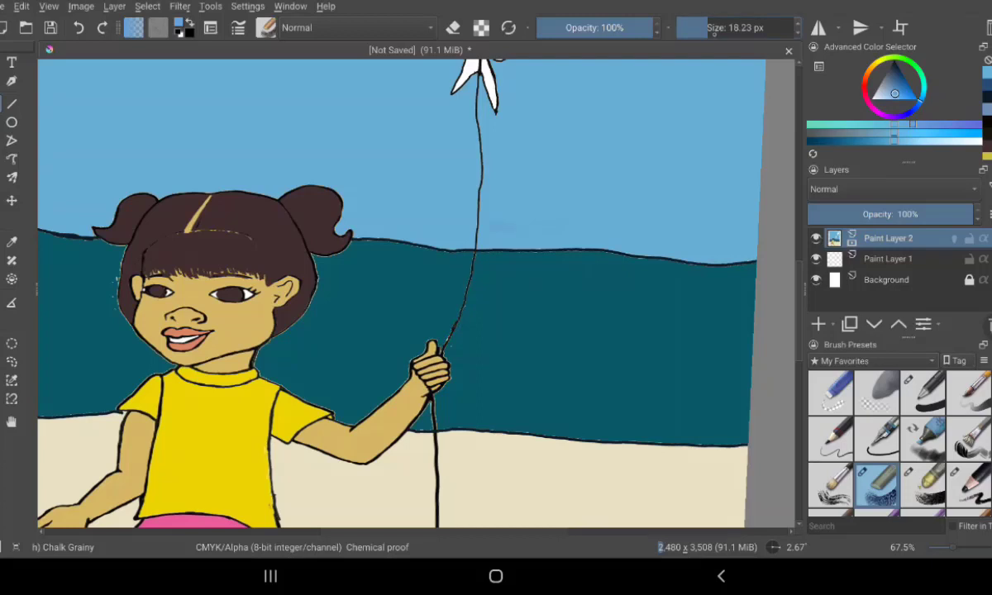
Enlarge the Chalk Grainy brush to about 82 px and paint light chalk strokes along the horizon.
click(693, 27)
mouse_move(504, 225)
mouse_down()
mouse_move(523, 225)
mouse_move(493, 222)
mouse_move(500, 215)
mouse_move(562, 215)
mouse_move(485, 229)
mouse_move(525, 235)
mouse_move(550, 205)
mouse_move(615, 195)
mouse_move(631, 215)
mouse_move(616, 230)
mouse_move(497, 238)
mouse_move(633, 231)
mouse_move(742, 245)
mouse_move(676, 186)
mouse_move(381, 175)
mouse_move(411, 196)
mouse_move(416, 215)
mouse_move(356, 216)
mouse_move(394, 195)
mouse_move(377, 177)
mouse_move(172, 162)
mouse_move(202, 163)
mouse_move(210, 150)
mouse_move(124, 168)
mouse_move(146, 166)
mouse_move(81, 199)
mouse_move(100, 211)
mouse_move(50, 215)
mouse_move(77, 177)
mouse_move(112, 166)
mouse_up()
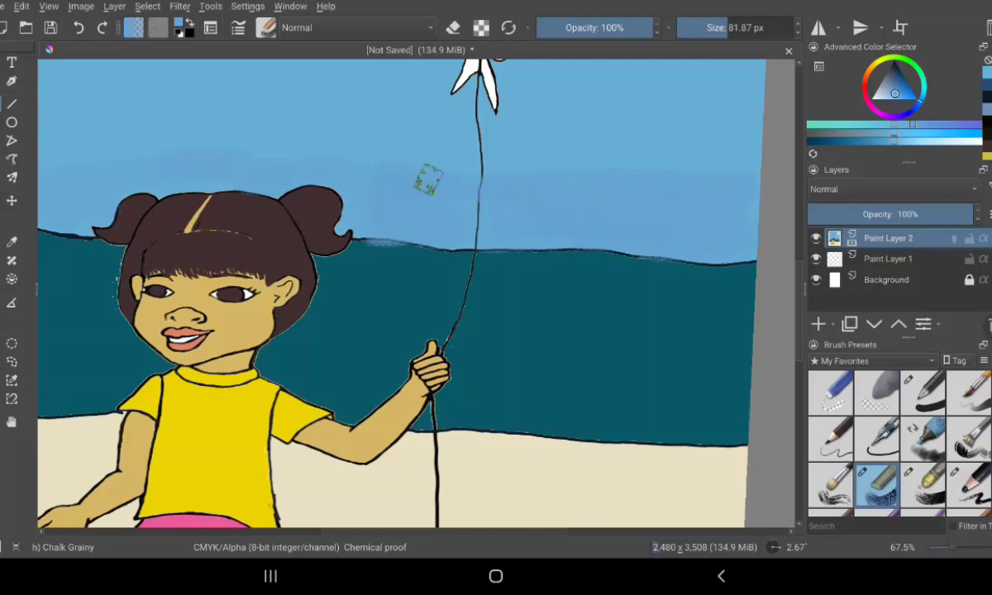
drag(466, 210, 521, 188)
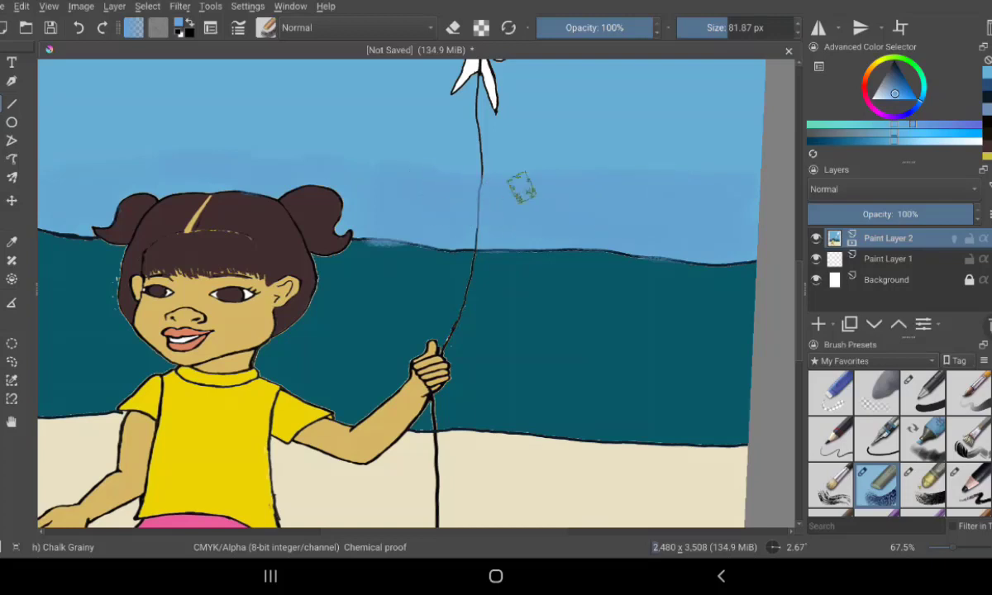
drag(617, 287, 842, 311)
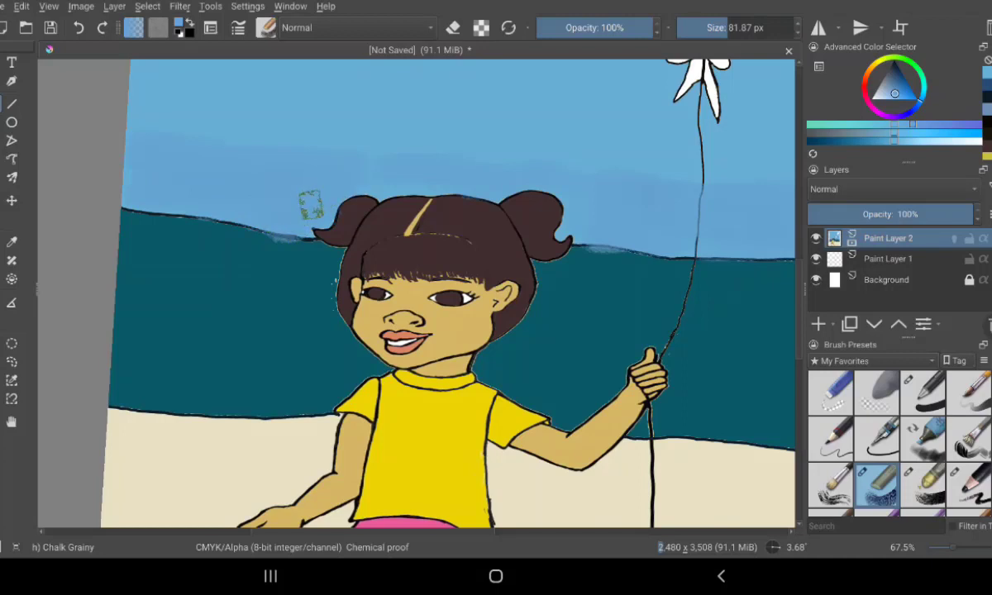
mouse_move(256, 215)
mouse_down()
mouse_move(217, 206)
mouse_move(267, 222)
mouse_move(133, 199)
mouse_up()
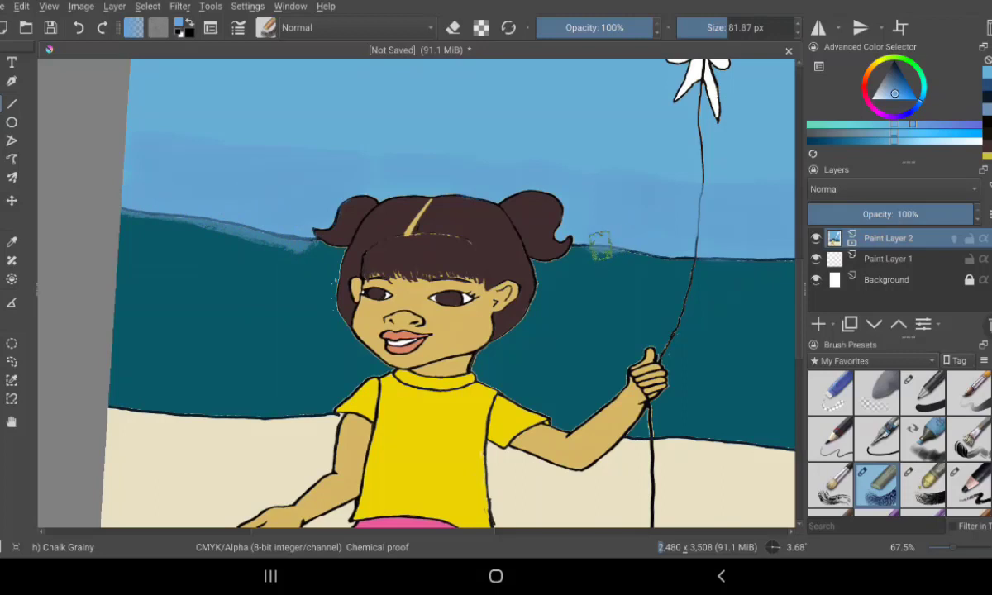
mouse_move(587, 228)
mouse_down()
mouse_move(675, 251)
mouse_move(778, 257)
mouse_up()
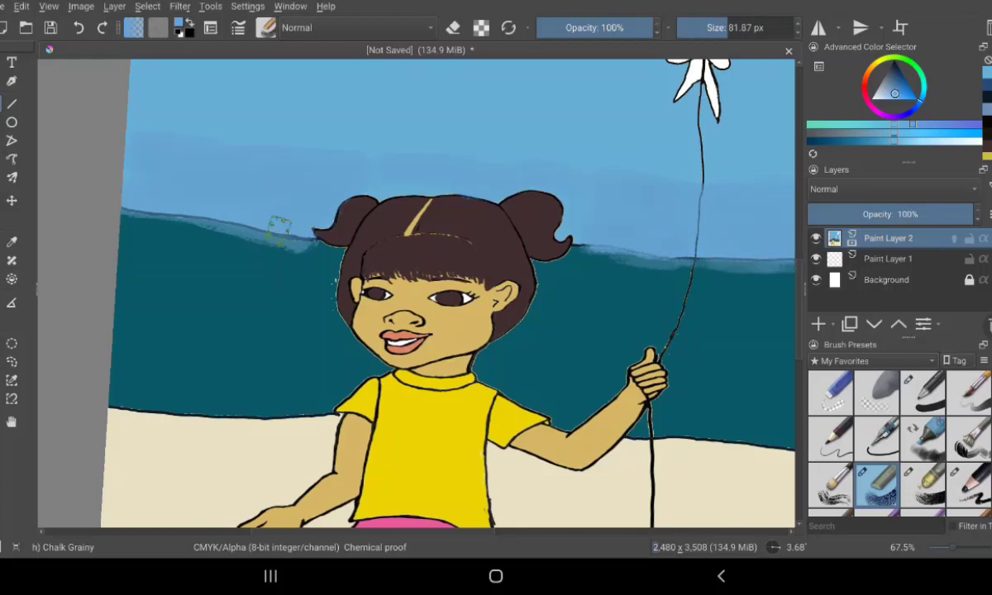
mouse_move(299, 237)
mouse_down()
mouse_move(159, 215)
mouse_move(162, 204)
mouse_move(211, 216)
mouse_up()
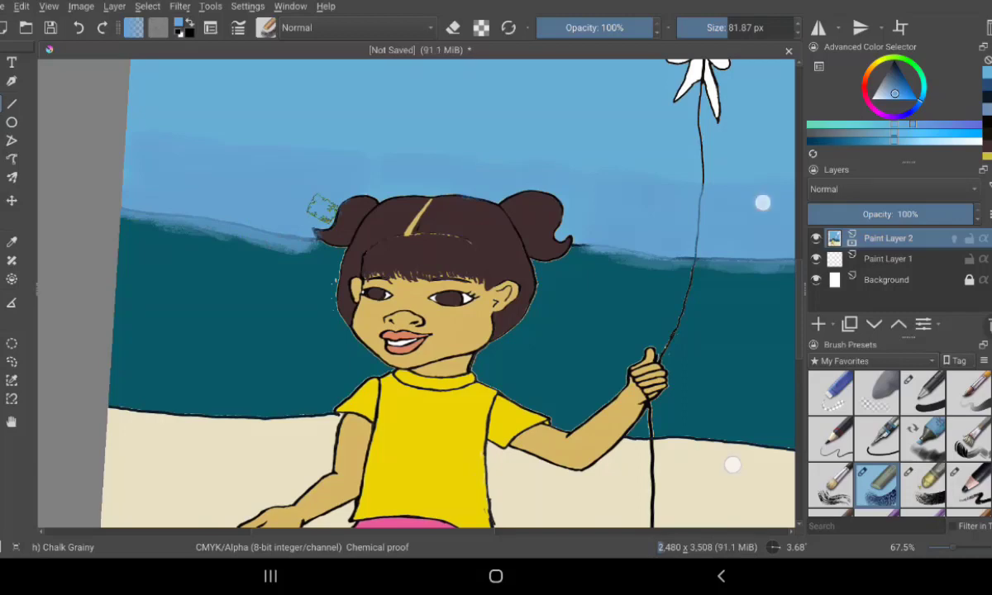
drag(762, 202, 396, 167)
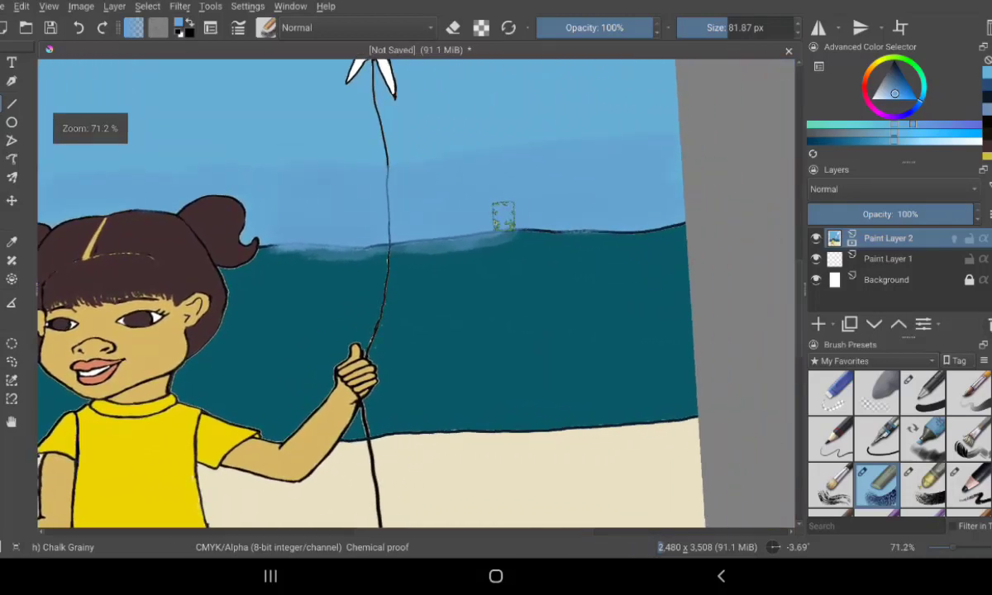
mouse_move(502, 217)
mouse_down()
mouse_move(533, 235)
mouse_move(549, 215)
mouse_move(625, 234)
mouse_move(686, 225)
mouse_up()
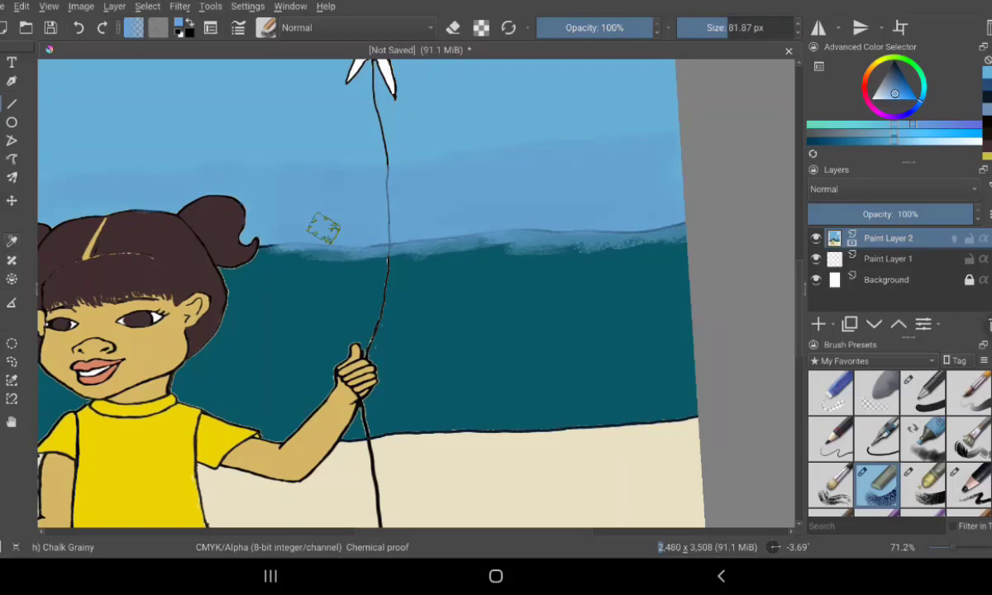
click(12, 240)
Pick a light sky blue and paint faint chalky mist across the lower dark sea.
click(525, 322)
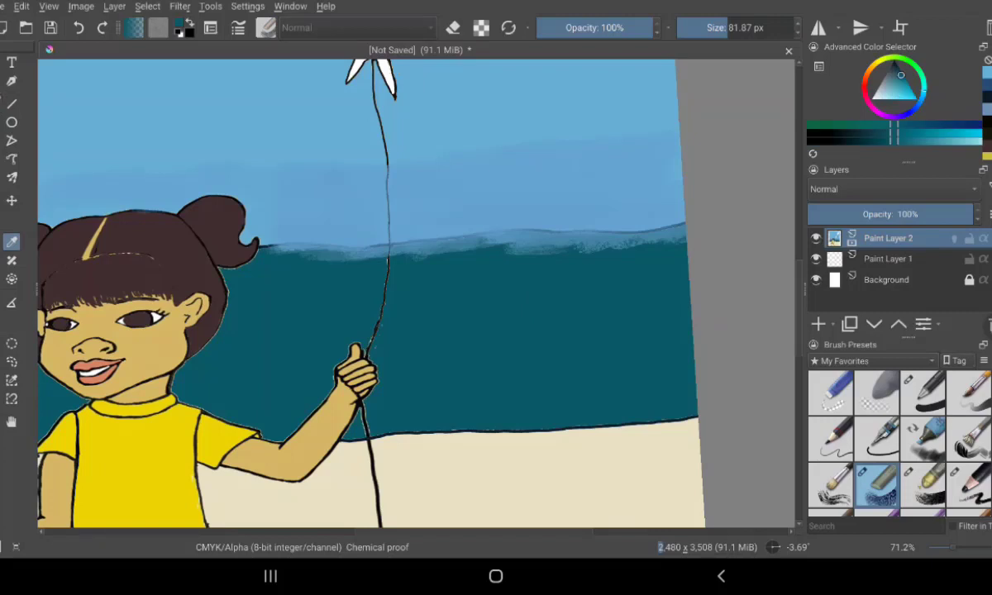
key(b)
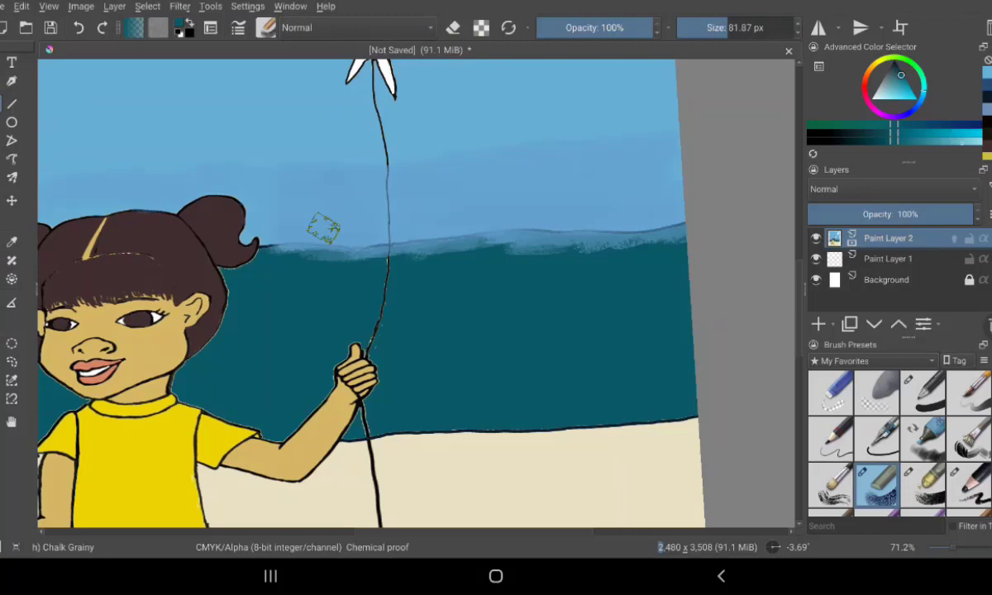
ctrl+click(324, 229)
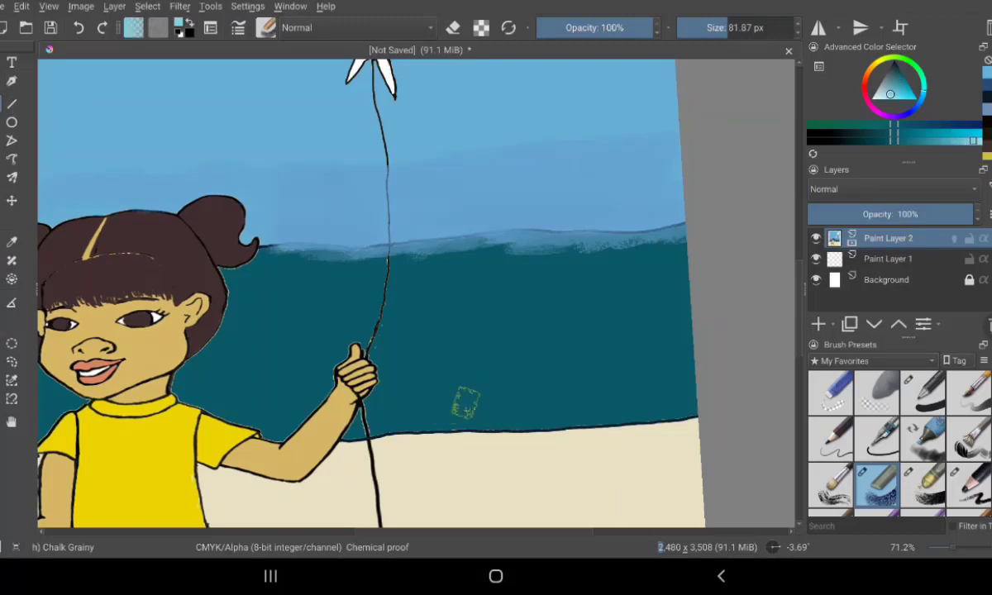
mouse_move(478, 399)
mouse_down()
mouse_move(460, 391)
mouse_move(620, 395)
mouse_up()
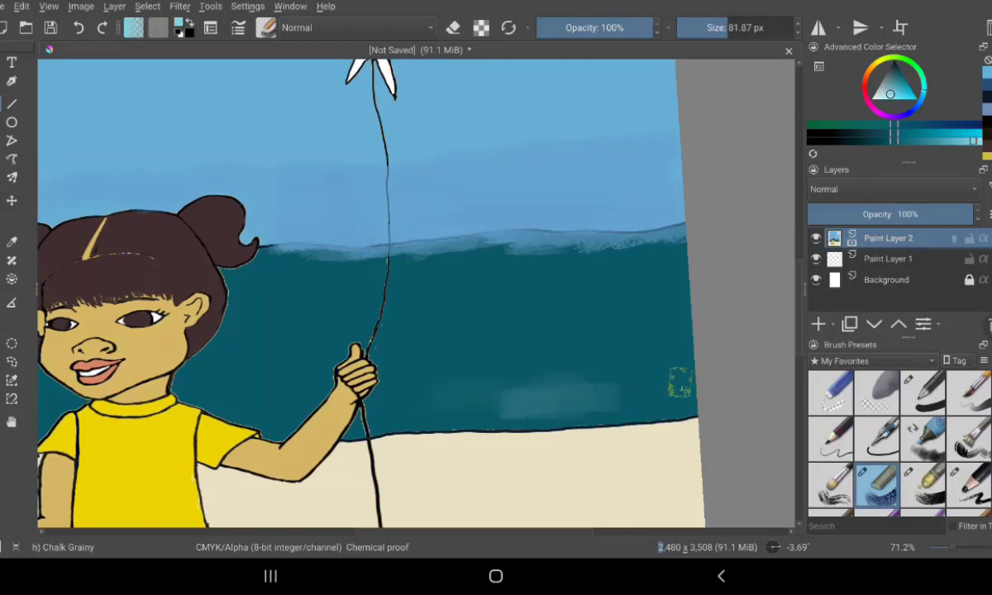
mouse_move(679, 382)
mouse_down()
mouse_move(569, 407)
mouse_move(395, 419)
mouse_move(394, 410)
mouse_move(598, 405)
mouse_move(687, 381)
mouse_move(653, 381)
mouse_up()
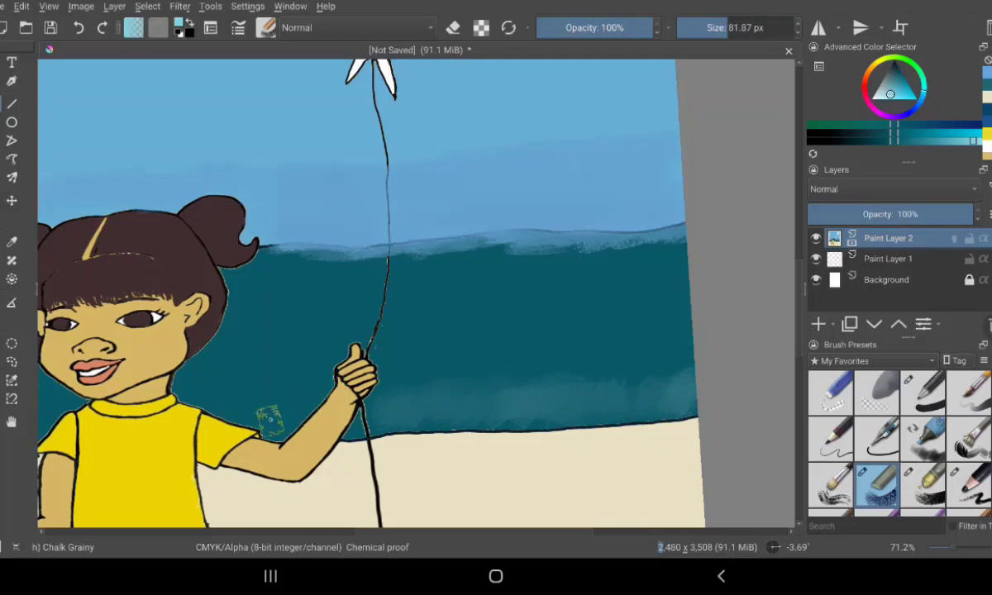
mouse_move(270, 421)
mouse_down()
mouse_move(288, 409)
mouse_move(250, 413)
mouse_move(275, 411)
mouse_move(222, 387)
mouse_move(272, 386)
mouse_up()
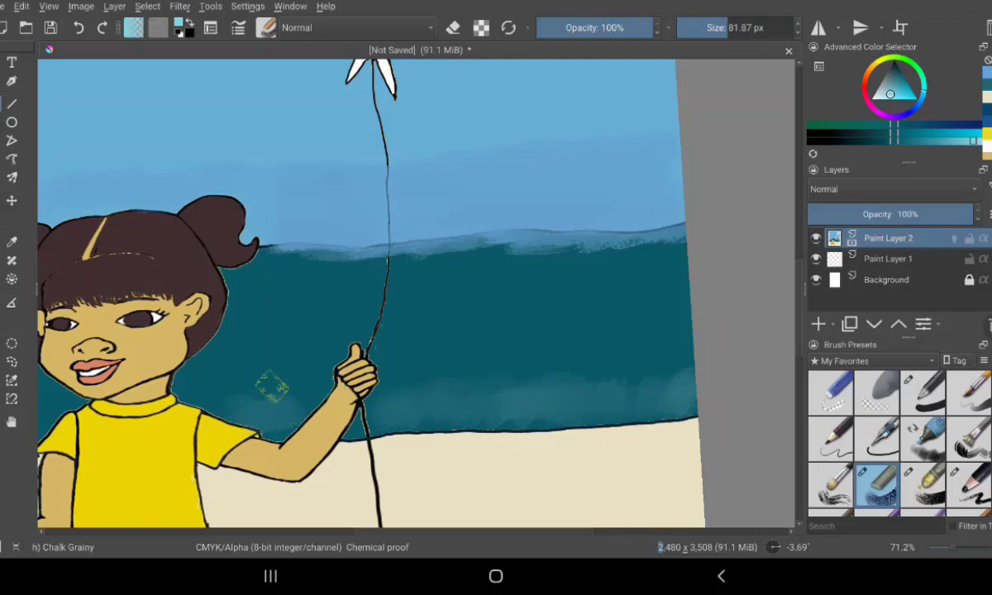
drag(492, 168, 578, 150)
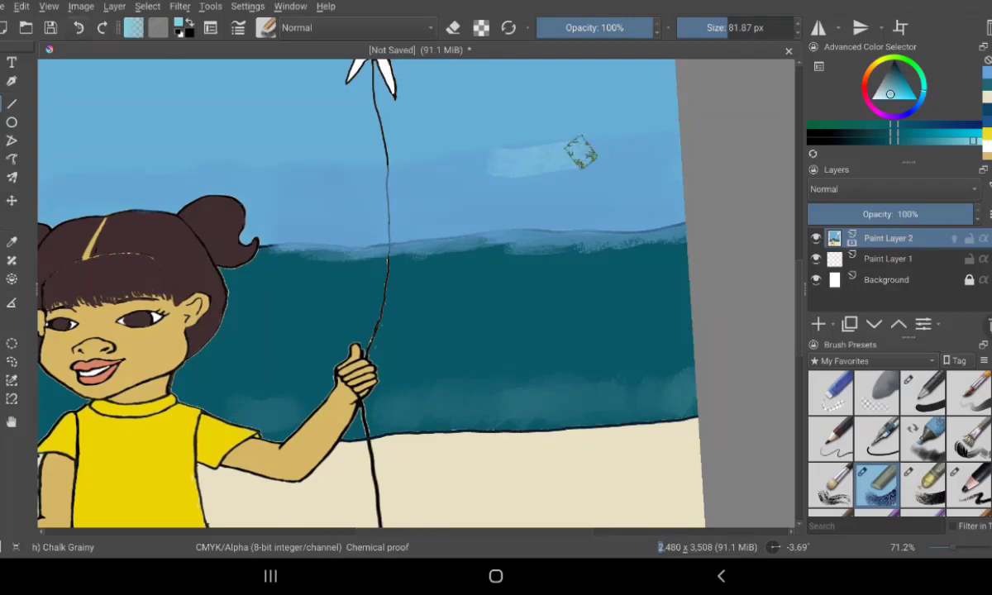
click(79, 28)
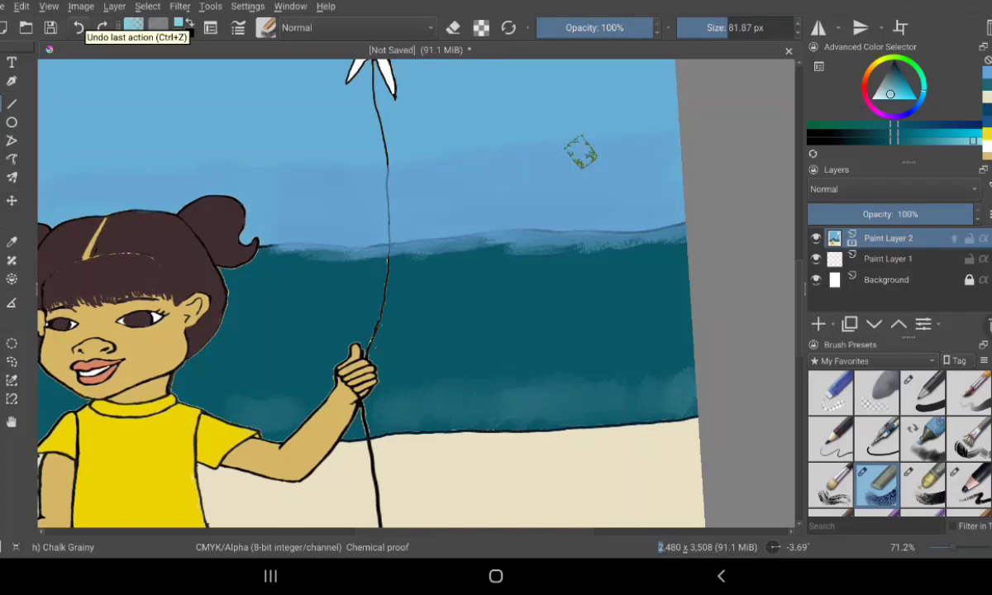
Add grainy light foam along the sea's edge above the sand, undoing a stray sky streak.
mouse_move(545, 143)
mouse_down()
mouse_move(500, 172)
mouse_move(791, 162)
mouse_up()
drag(544, 504, 532, 489)
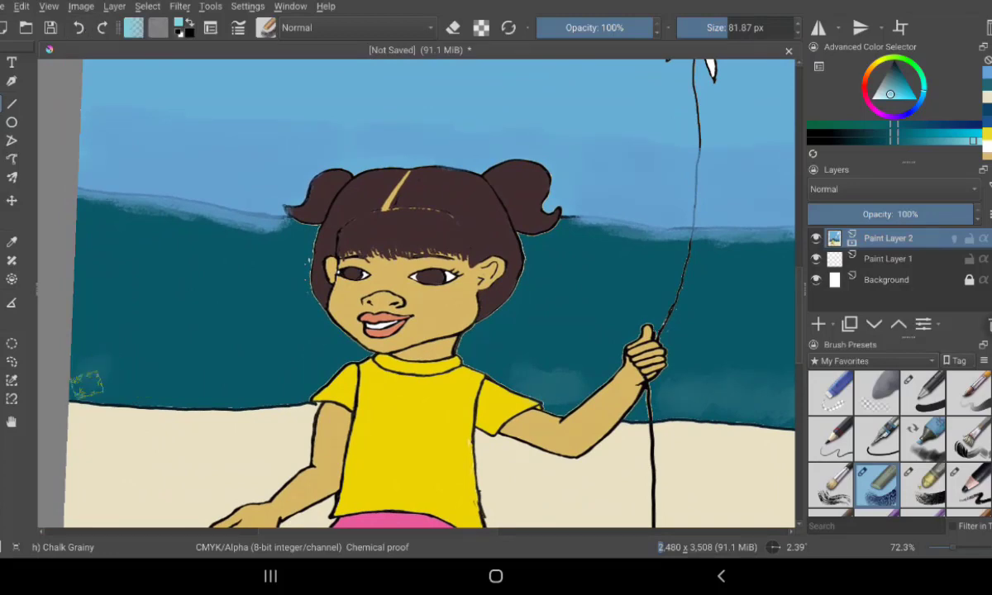
mouse_move(93, 364)
mouse_down()
mouse_move(106, 389)
mouse_move(277, 365)
mouse_move(305, 383)
mouse_up()
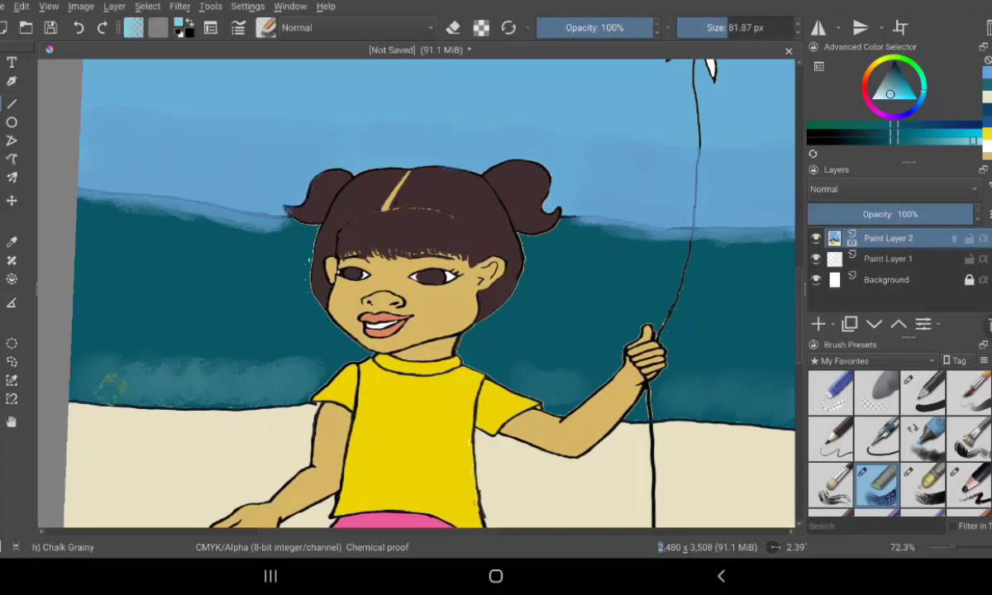
drag(192, 401, 272, 407)
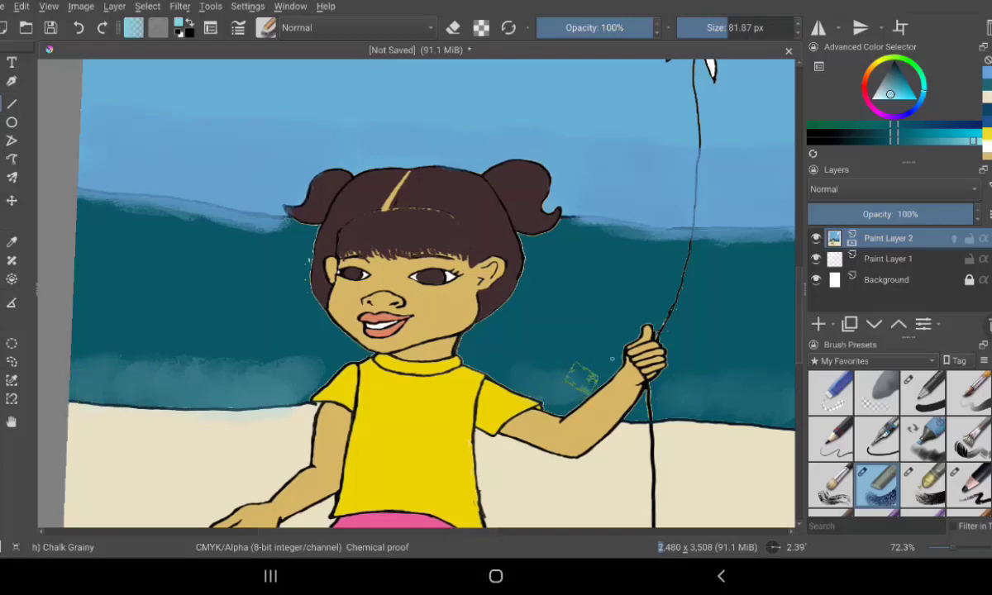
mouse_move(703, 399)
mouse_down()
mouse_move(728, 411)
mouse_move(663, 419)
mouse_up()
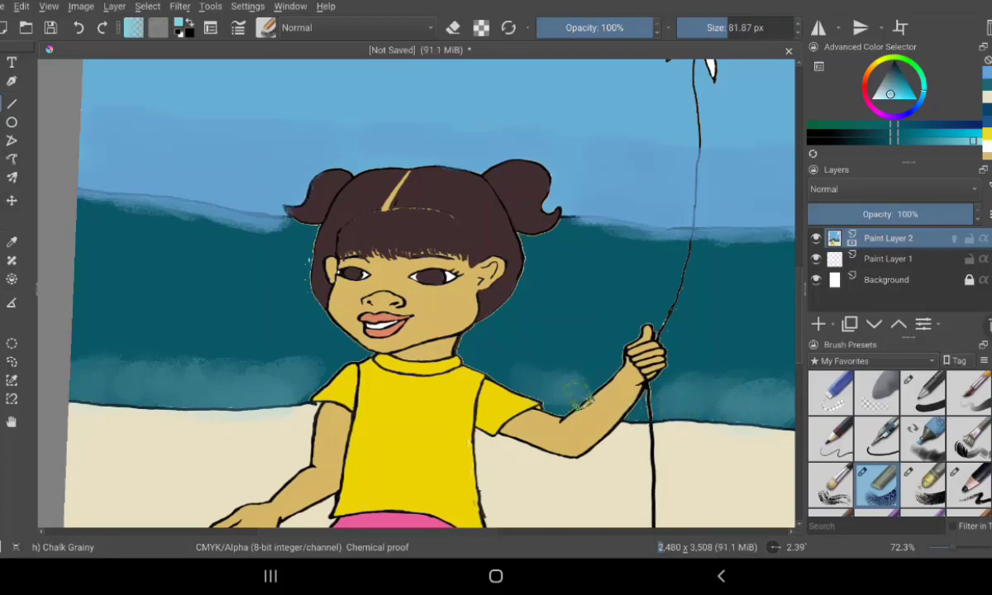
drag(578, 395, 546, 376)
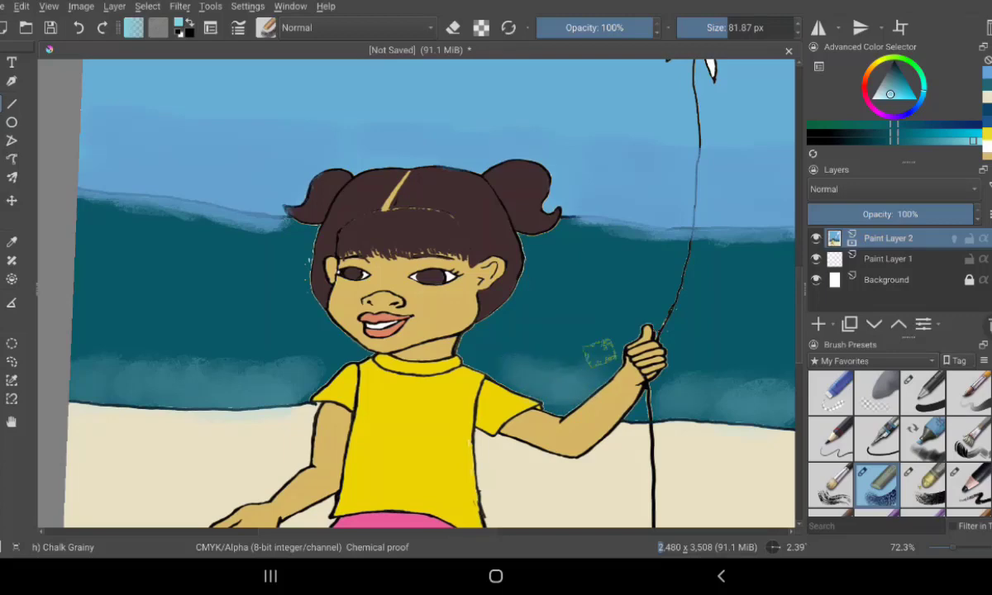
drag(753, 195, 670, 196)
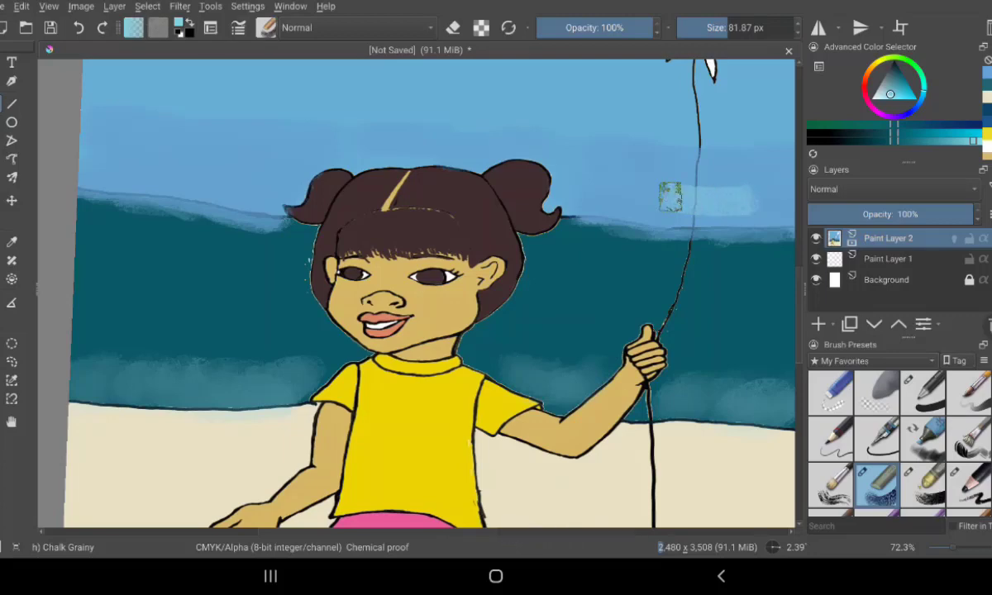
click(78, 27)
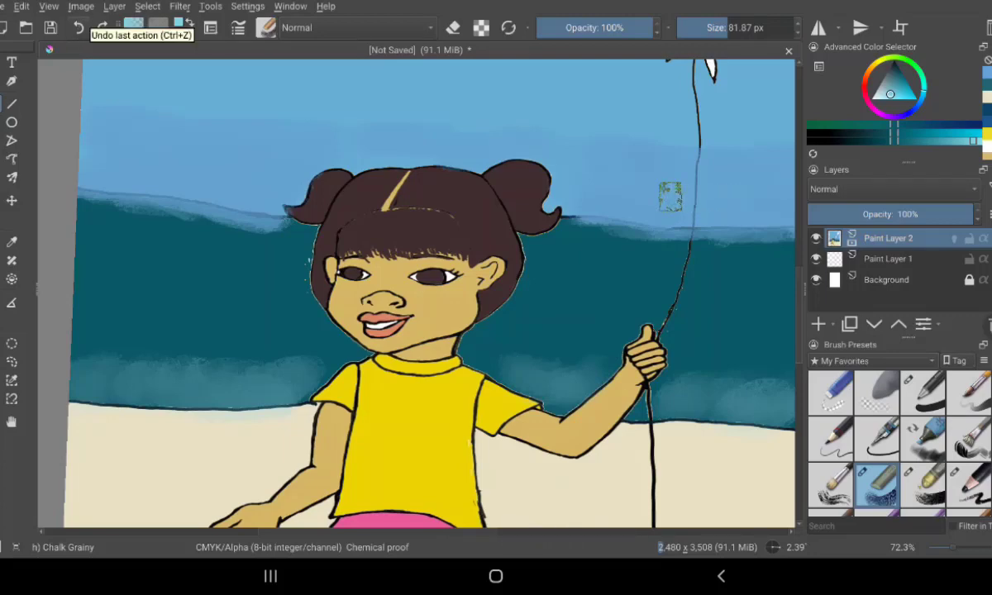
mouse_move(737, 159)
mouse_down()
mouse_move(708, 166)
mouse_move(611, 144)
mouse_move(387, 72)
mouse_up()
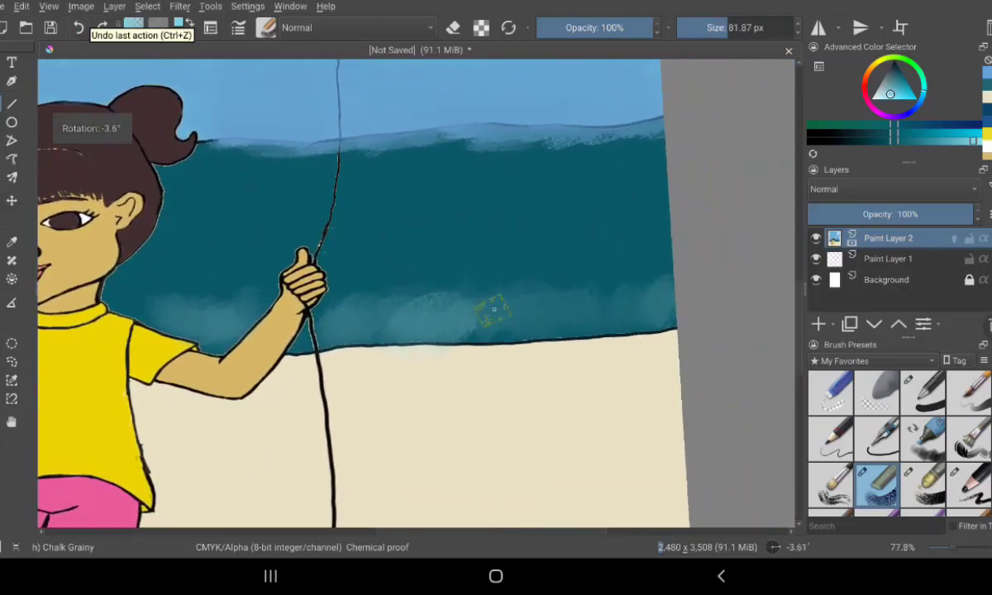
drag(563, 305, 632, 299)
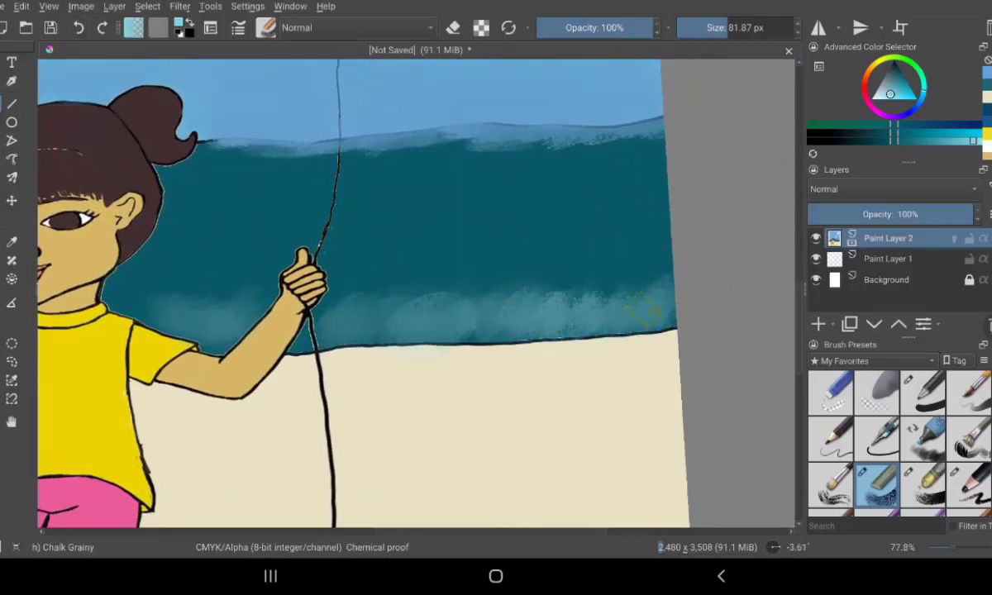
mouse_move(504, 350)
mouse_down()
mouse_move(420, 332)
mouse_move(352, 337)
mouse_move(329, 350)
mouse_up()
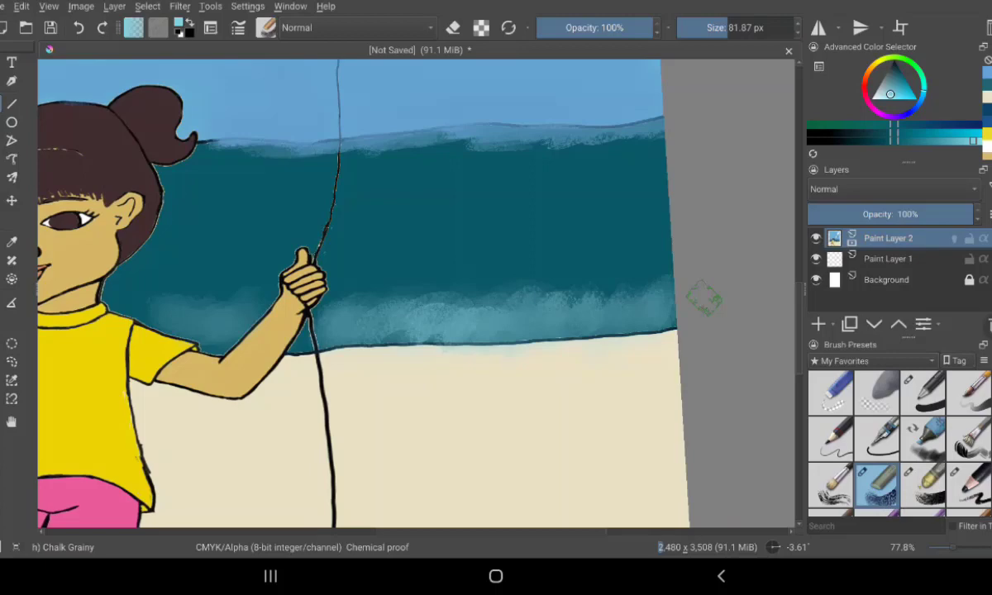
With the g) Dry Brushing preset, paint pale horizontal wave streaks across the sea around the girl.
click(831, 483)
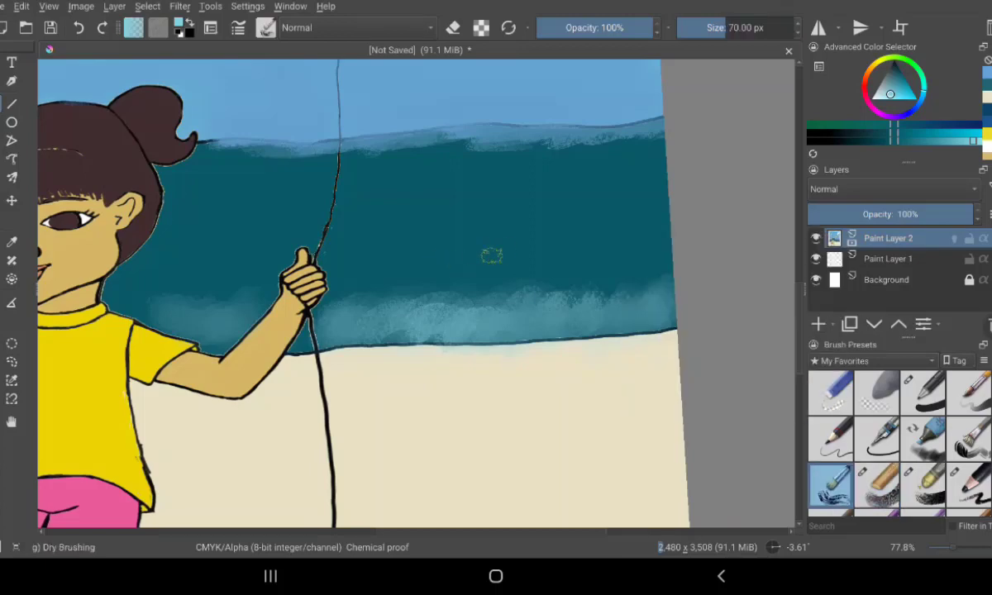
mouse_move(434, 264)
mouse_down()
mouse_move(510, 247)
mouse_move(659, 251)
mouse_up()
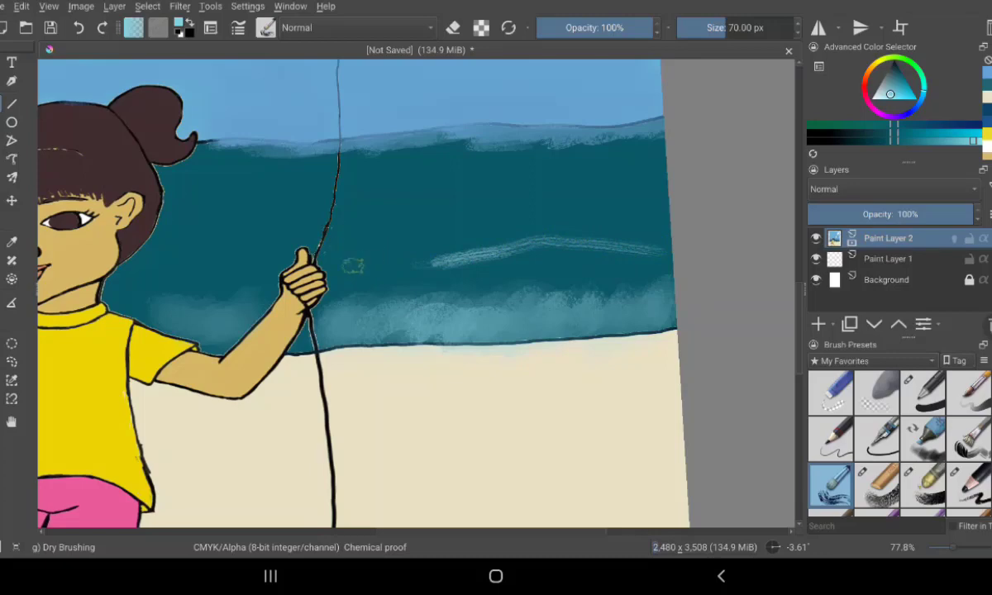
drag(428, 263, 329, 263)
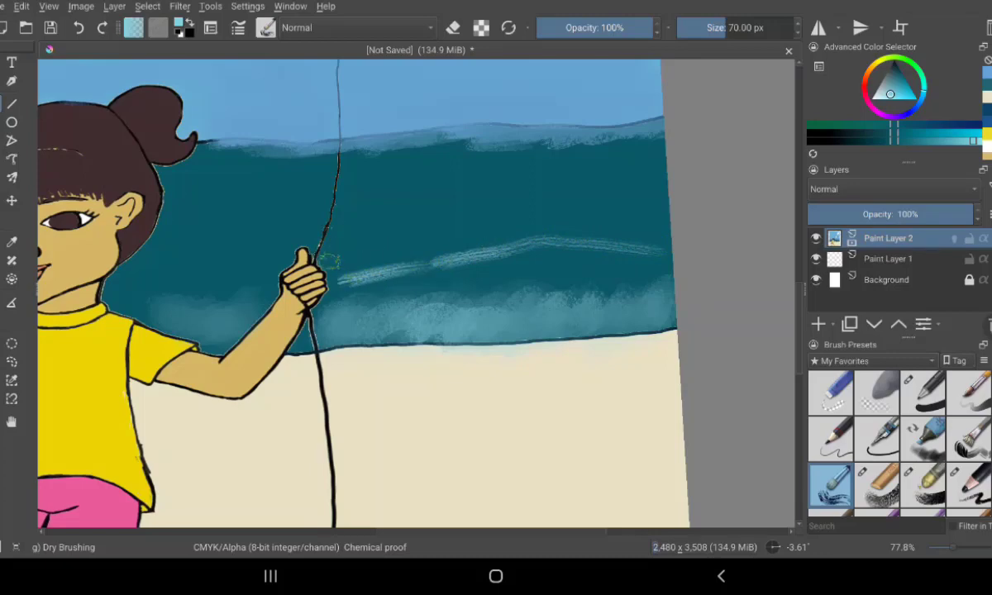
mouse_move(219, 261)
mouse_down()
mouse_move(120, 277)
mouse_move(240, 241)
mouse_up()
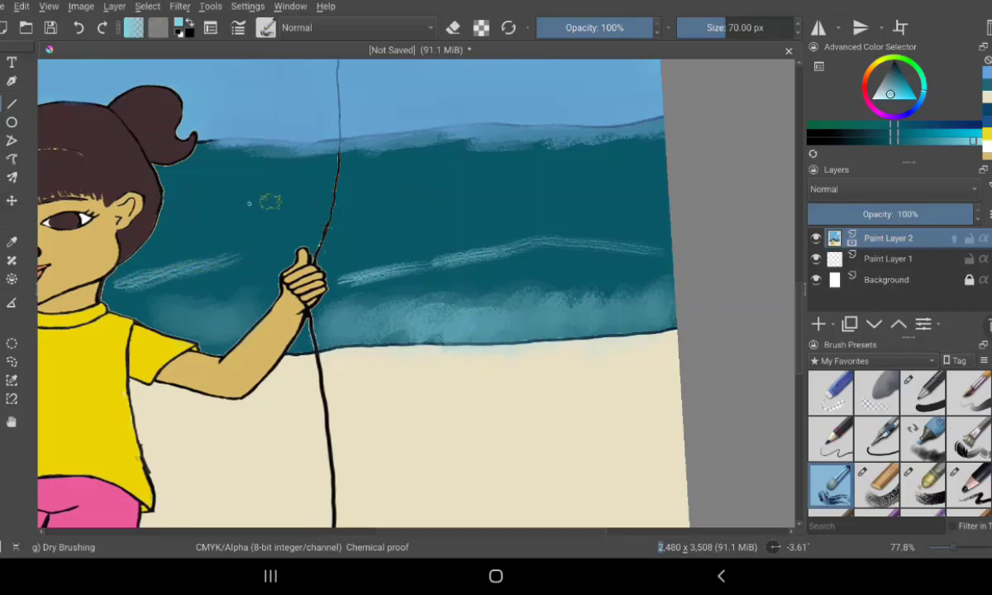
mouse_move(298, 199)
mouse_down()
mouse_move(376, 206)
mouse_move(529, 190)
mouse_move(211, 202)
mouse_up()
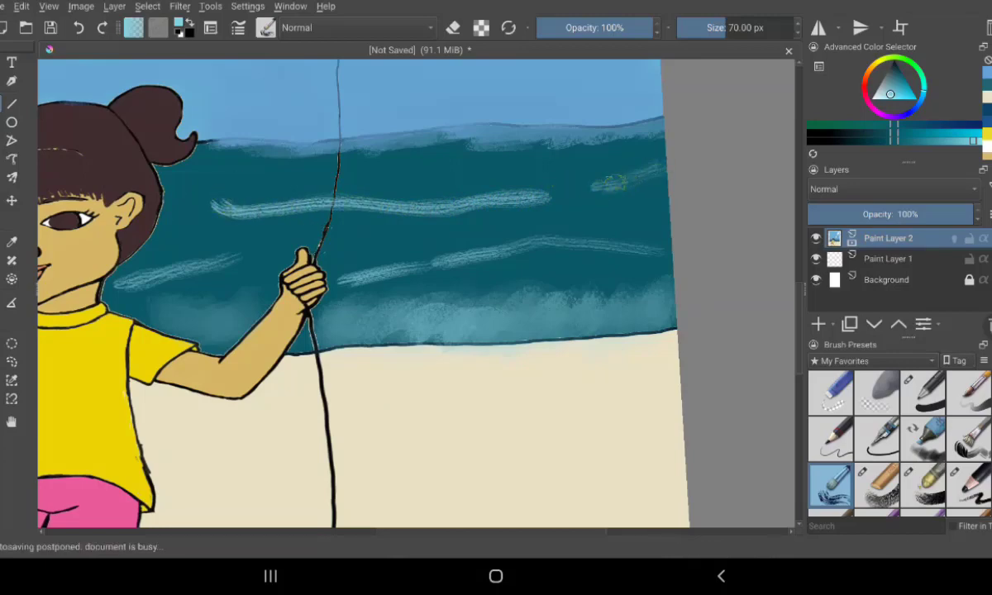
drag(594, 189, 666, 151)
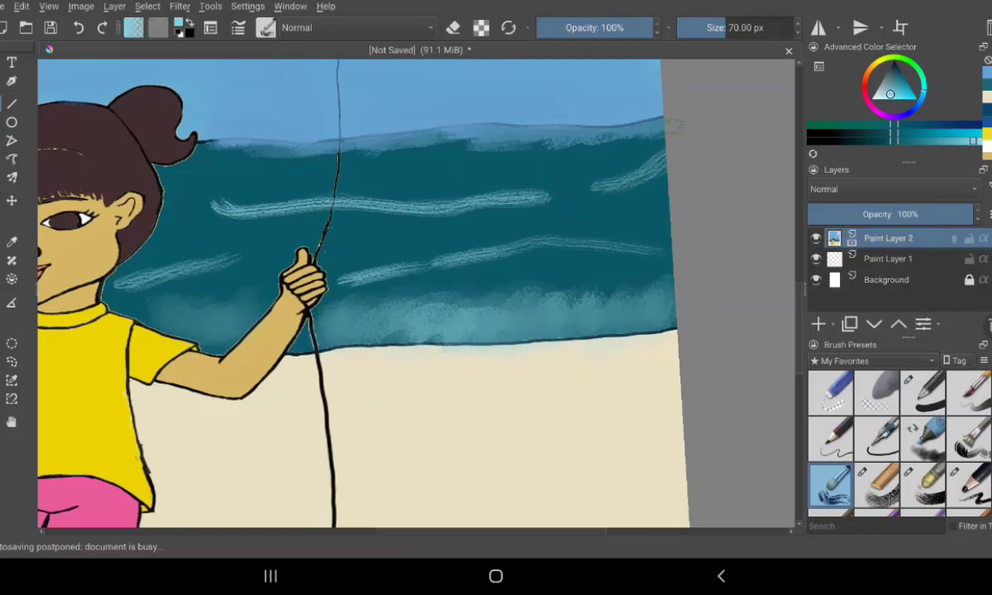
mouse_move(410, 128)
mouse_down()
mouse_move(705, 151)
mouse_move(790, 165)
mouse_move(794, 178)
mouse_up()
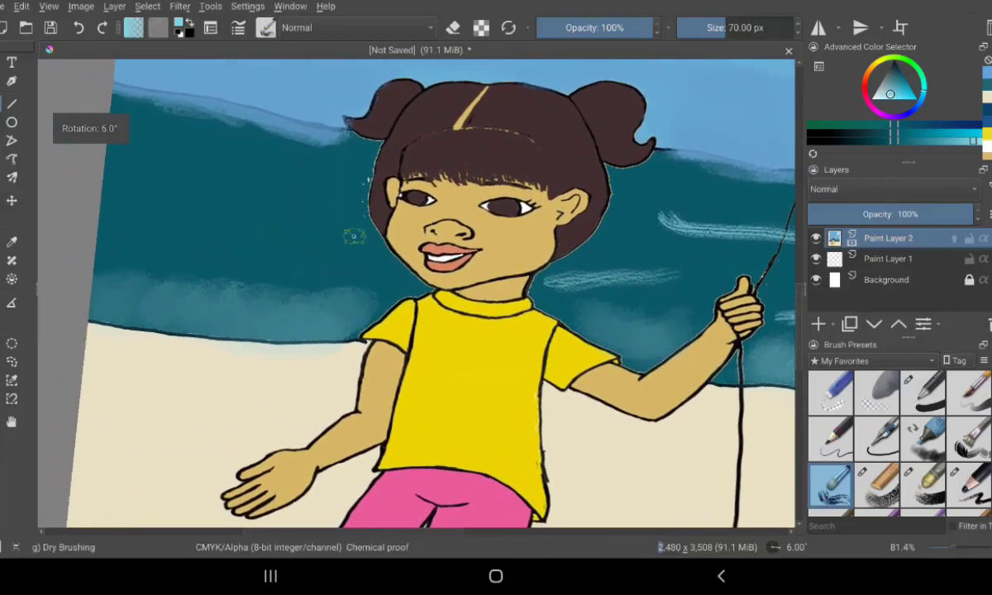
mouse_move(343, 214)
mouse_down()
mouse_move(157, 190)
mouse_move(223, 207)
mouse_move(347, 207)
mouse_up()
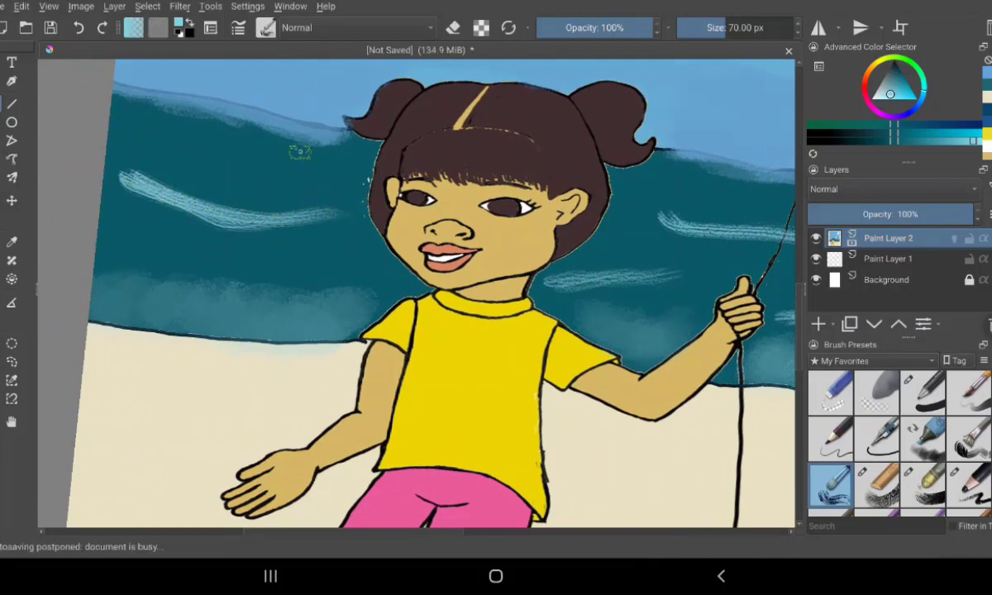
mouse_move(235, 157)
mouse_down()
mouse_move(323, 147)
mouse_move(234, 157)
mouse_move(169, 150)
mouse_up()
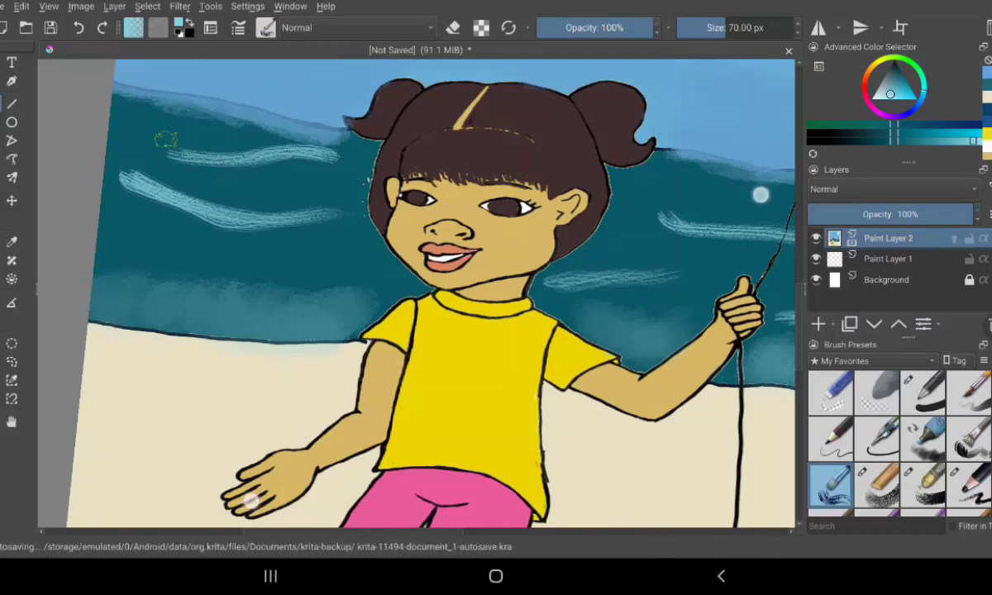
mouse_move(714, 182)
mouse_down()
mouse_move(578, 287)
mouse_move(559, 289)
mouse_up()
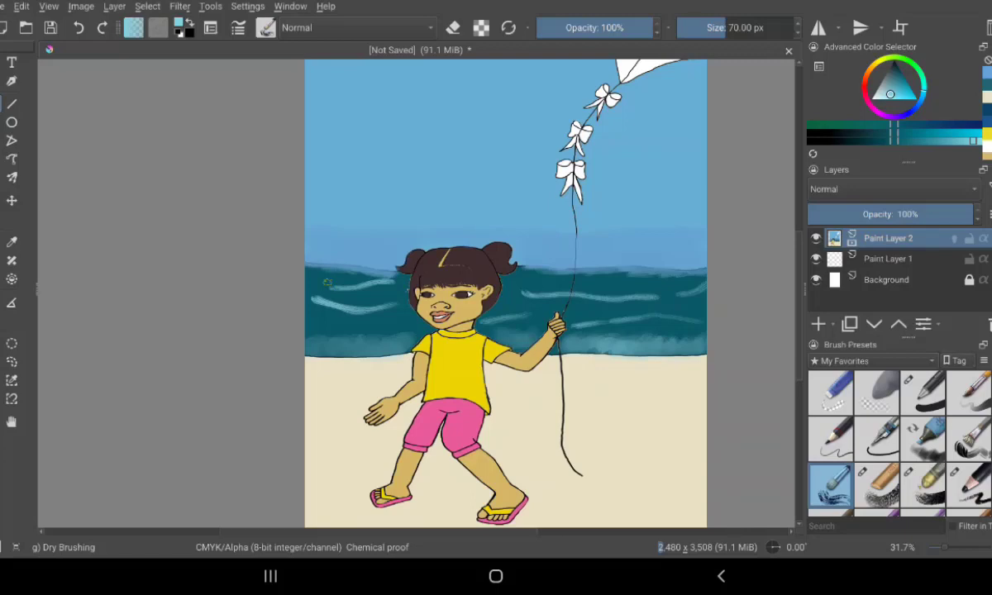
Zoom out to show the whole page and activate the colour sampler.
drag(603, 465, 648, 406)
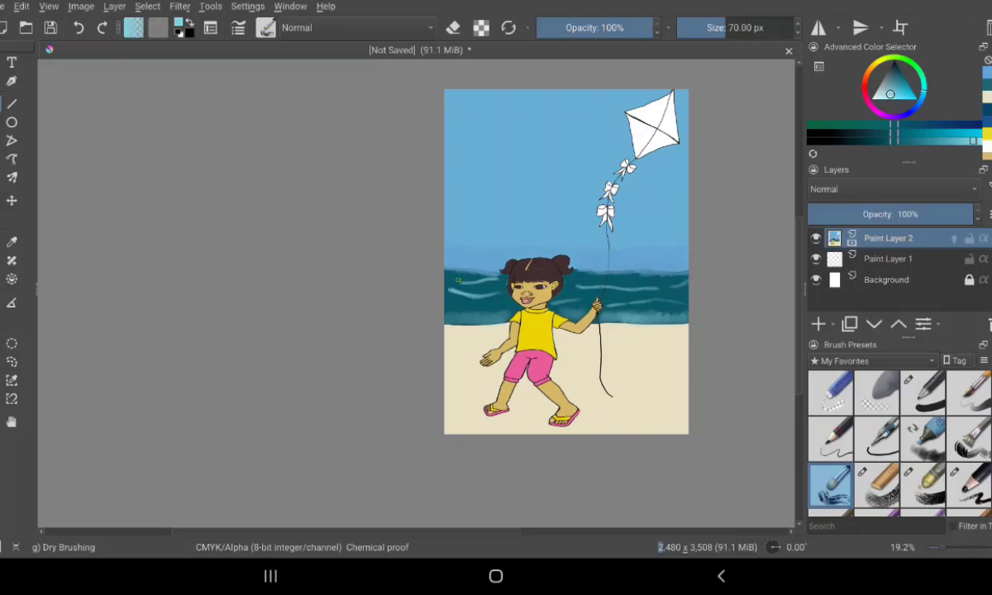
click(12, 241)
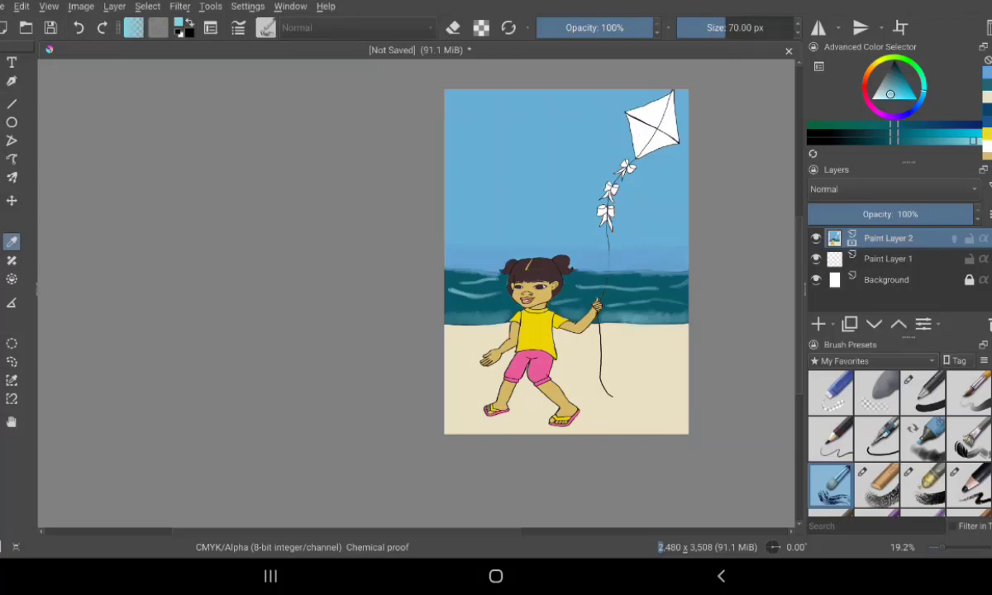
Sample the shirt's yellow and fill the kite's two right-hand sections yellow.
click(533, 331)
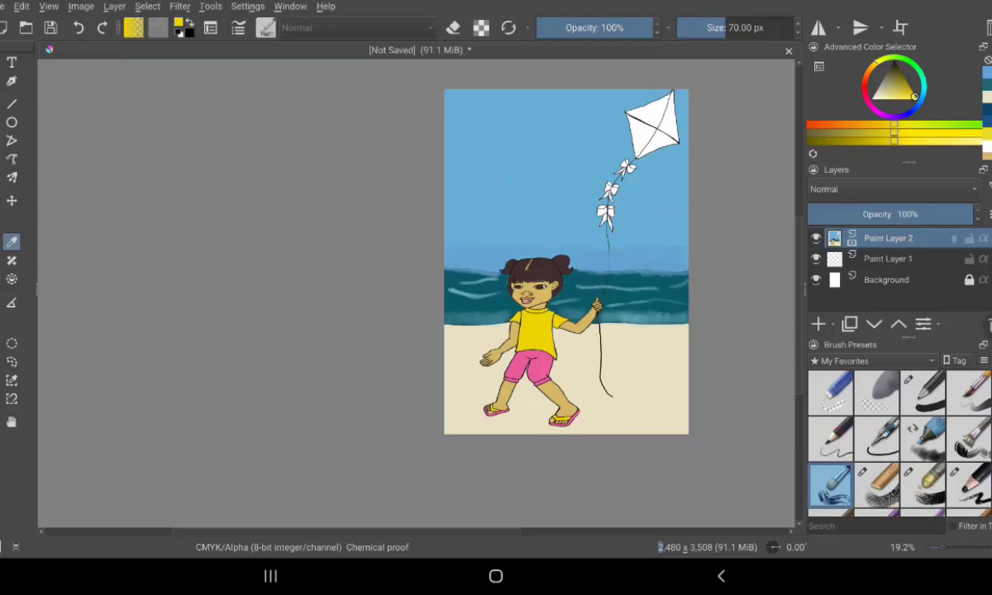
click(11, 279)
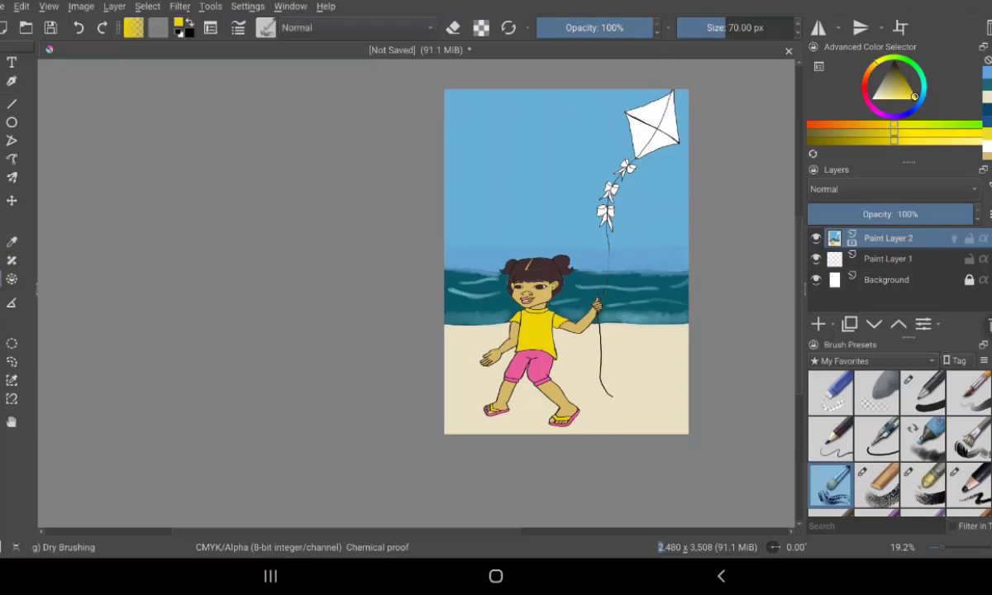
click(657, 111)
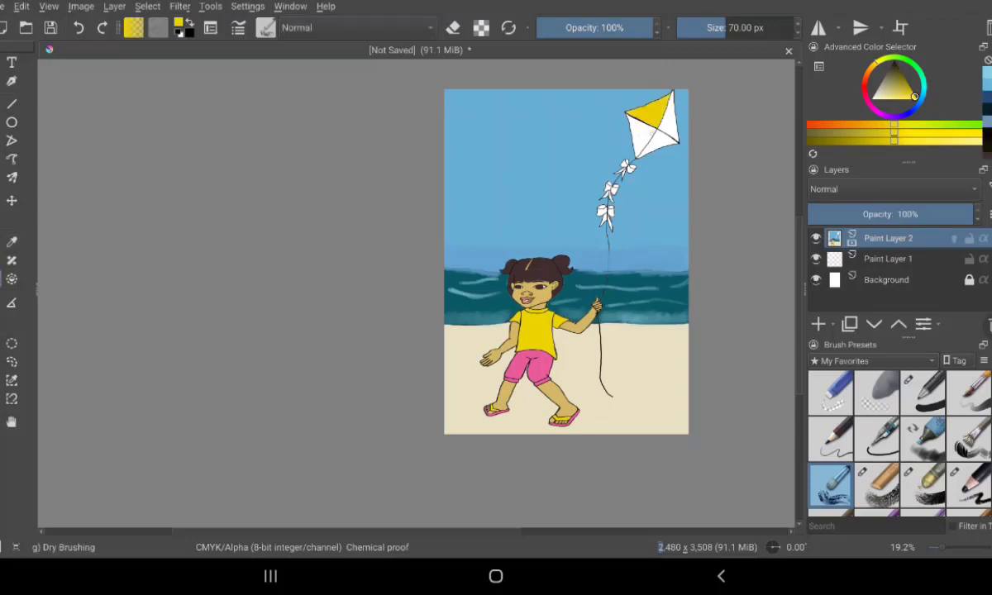
click(661, 140)
Sample the shorts' pink and paint the remaining kite sections and the top and bottom bows pink.
click(12, 240)
click(529, 364)
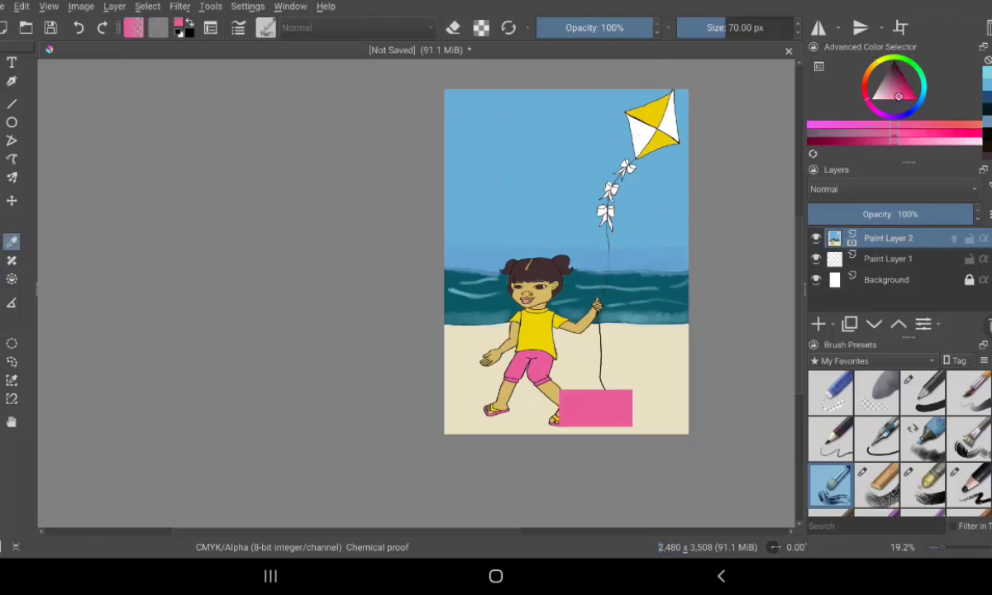
key(b)
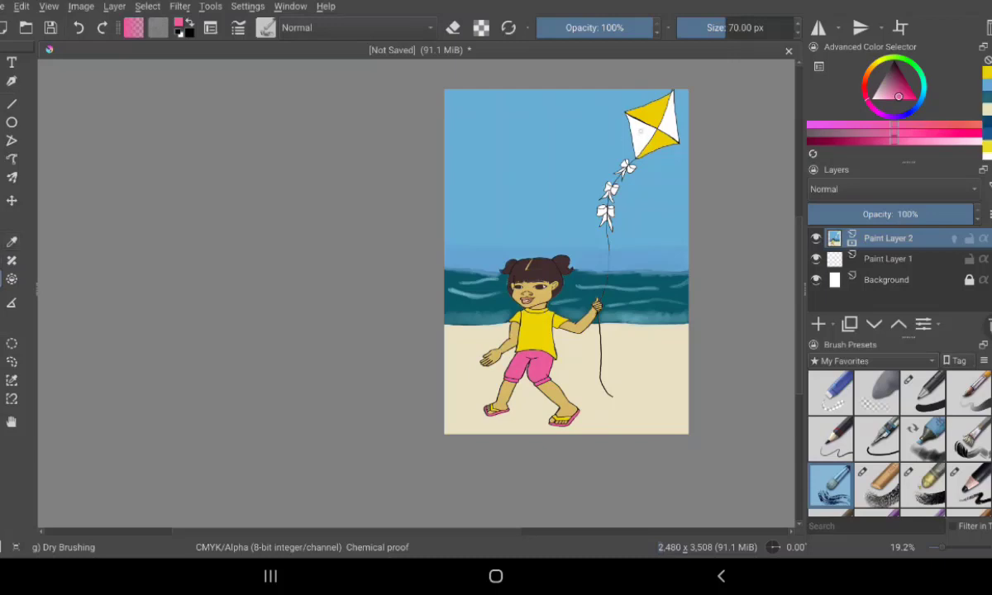
drag(633, 122, 649, 150)
drag(667, 98, 673, 136)
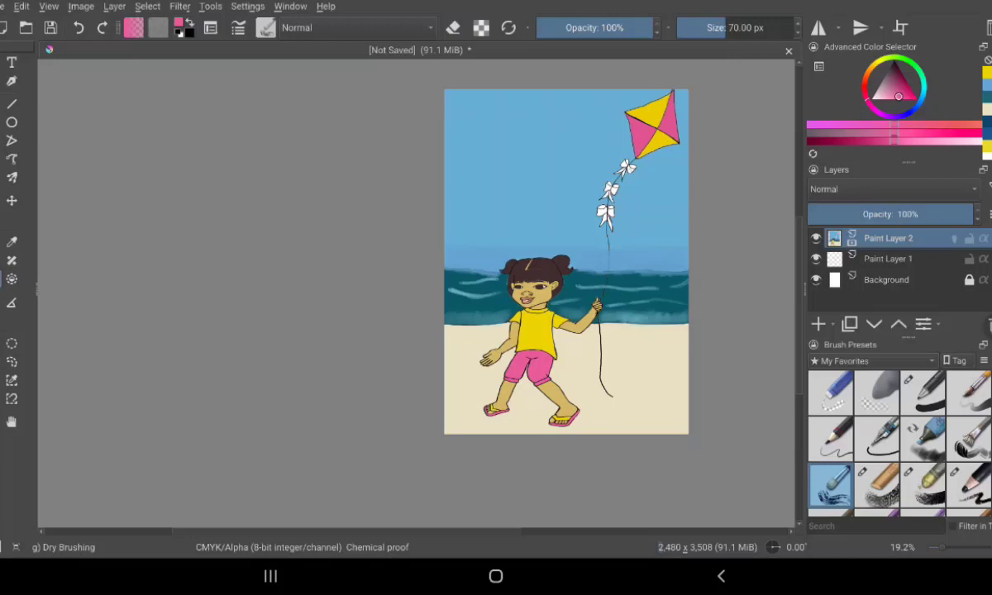
click(630, 169)
click(623, 165)
click(611, 213)
click(601, 212)
Sample yellow from the kite and paint the middle bow and the three ribbon tails yellow.
click(12, 241)
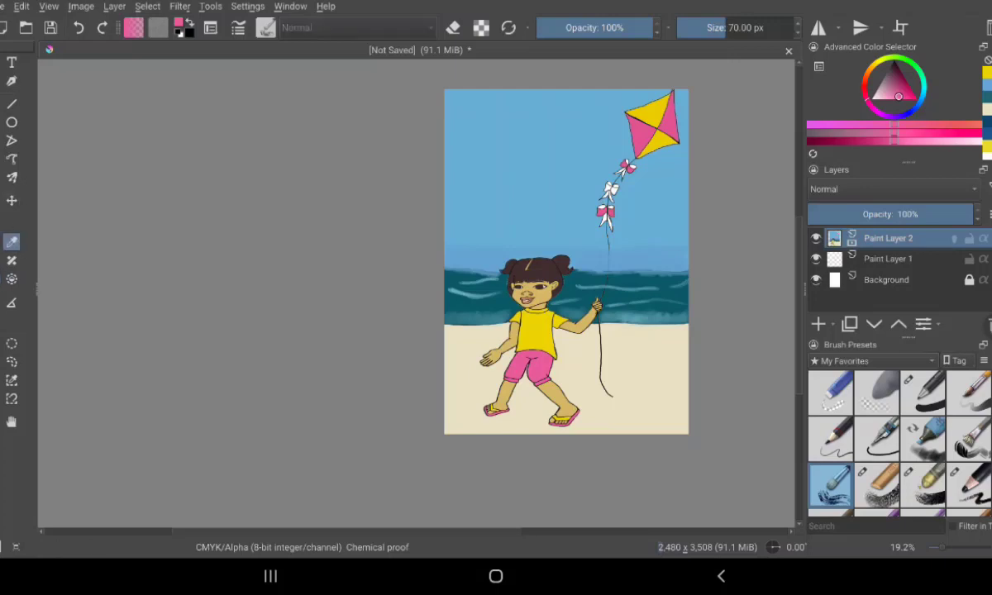
click(653, 115)
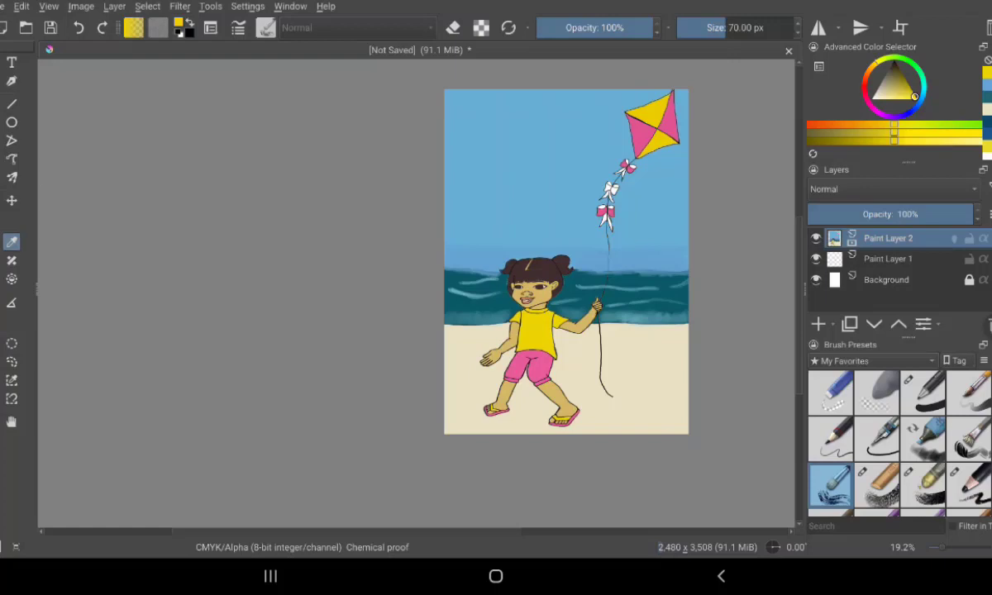
key(b)
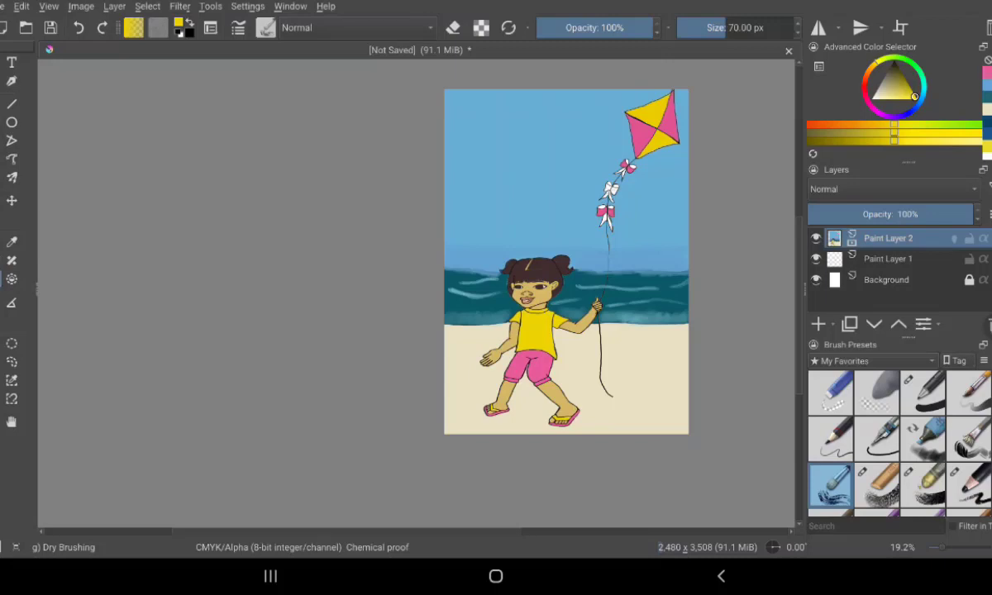
click(608, 189)
scroll(629, 248, up, 2)
scroll(628, 248, up, 2)
scroll(629, 248, up, 2)
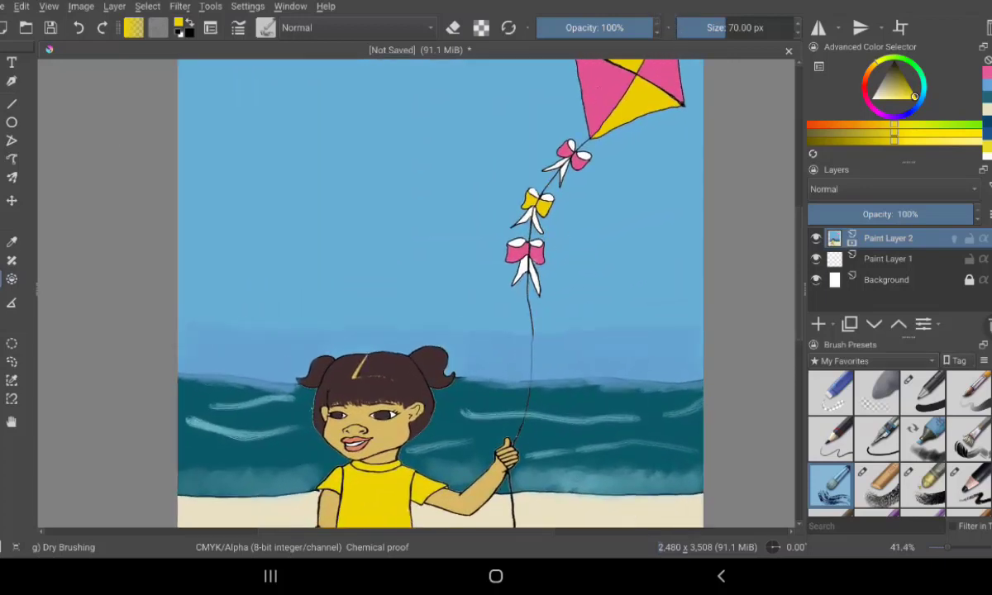
drag(527, 258, 517, 281)
drag(538, 210, 535, 230)
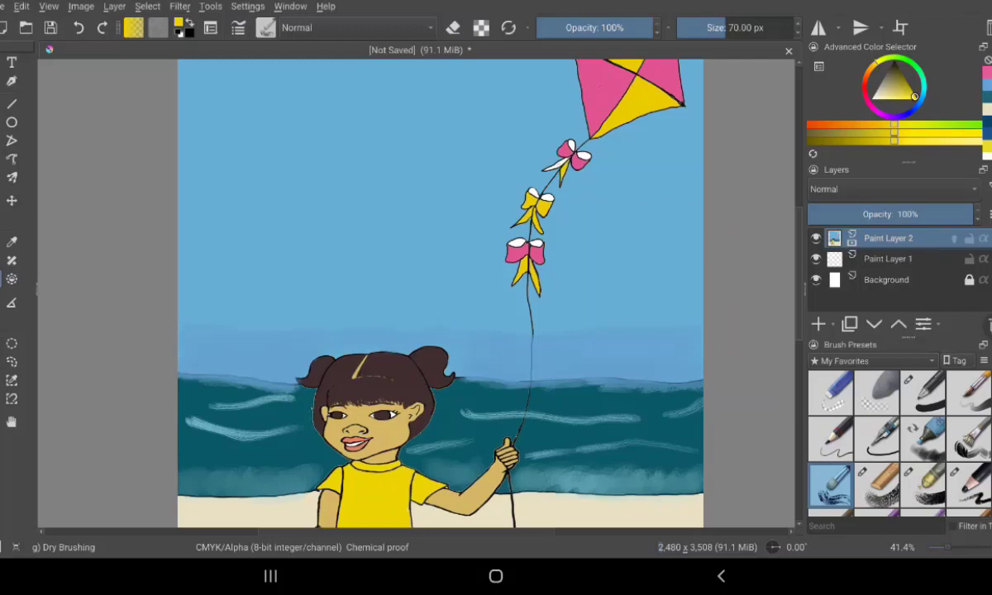
drag(556, 163, 567, 175)
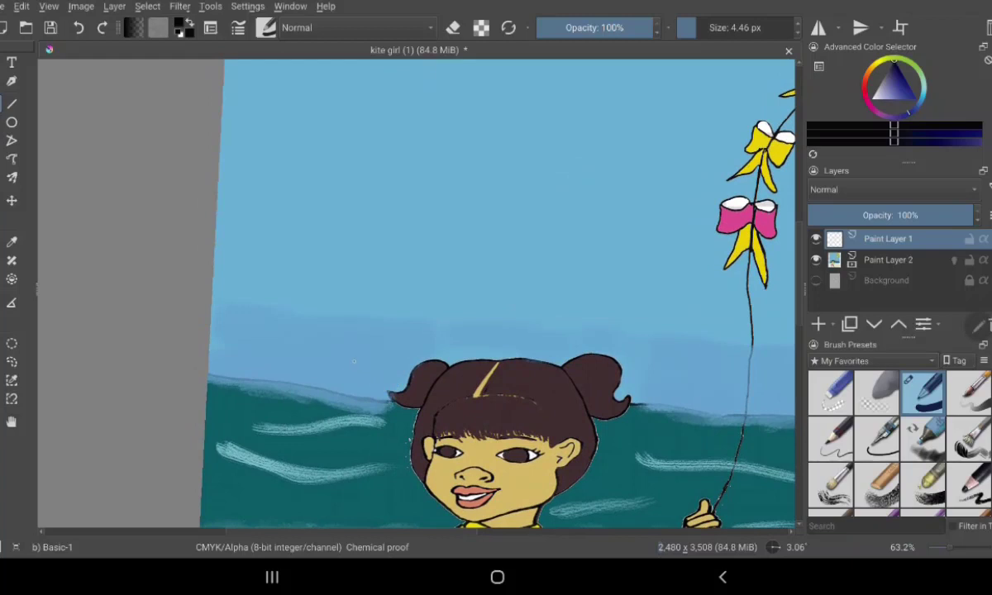
Draw the sailboat hull's slanted side and top edge on the horizon.
drag(354, 362, 372, 397)
drag(350, 361, 372, 397)
drag(350, 361, 372, 359)
drag(290, 456, 302, 476)
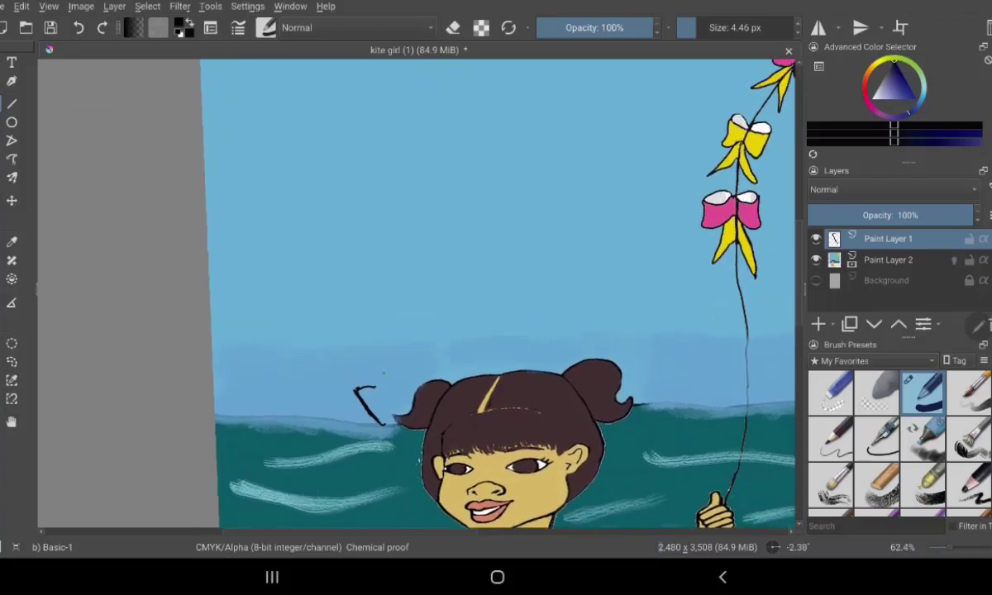
mouse_move(370, 387)
mouse_down()
mouse_move(496, 379)
mouse_move(460, 370)
mouse_move(449, 387)
mouse_up()
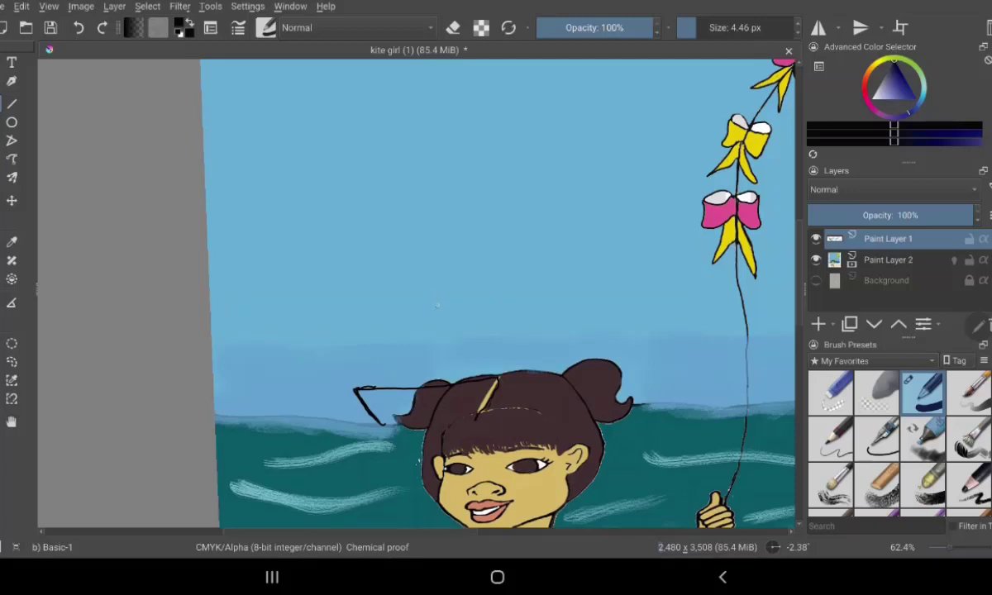
Draw the mast and the right sail's diagonal edge and bottom line.
drag(440, 273, 438, 376)
mouse_move(439, 276)
mouse_down()
mouse_move(417, 355)
mouse_move(439, 358)
mouse_up()
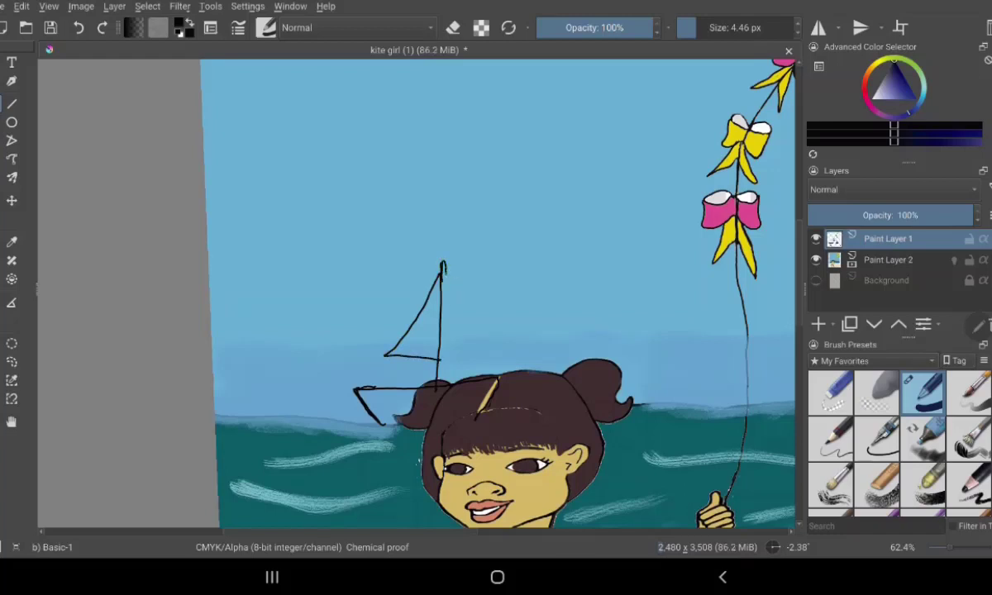
drag(441, 276, 447, 378)
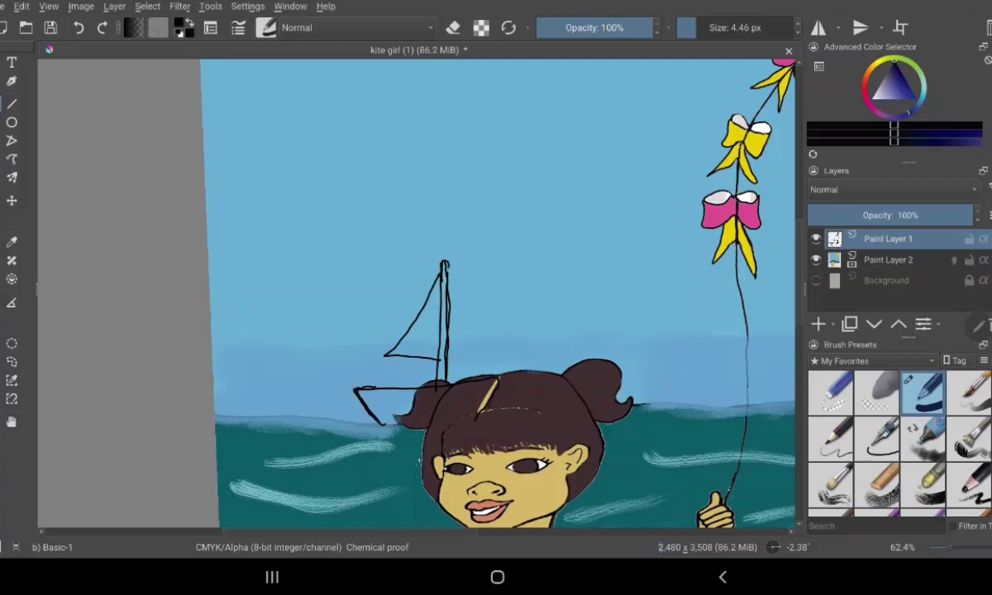
drag(444, 263, 451, 291)
key(ctrl+z)
mouse_move(495, 195)
mouse_down()
mouse_move(554, 202)
mouse_move(536, 201)
mouse_up()
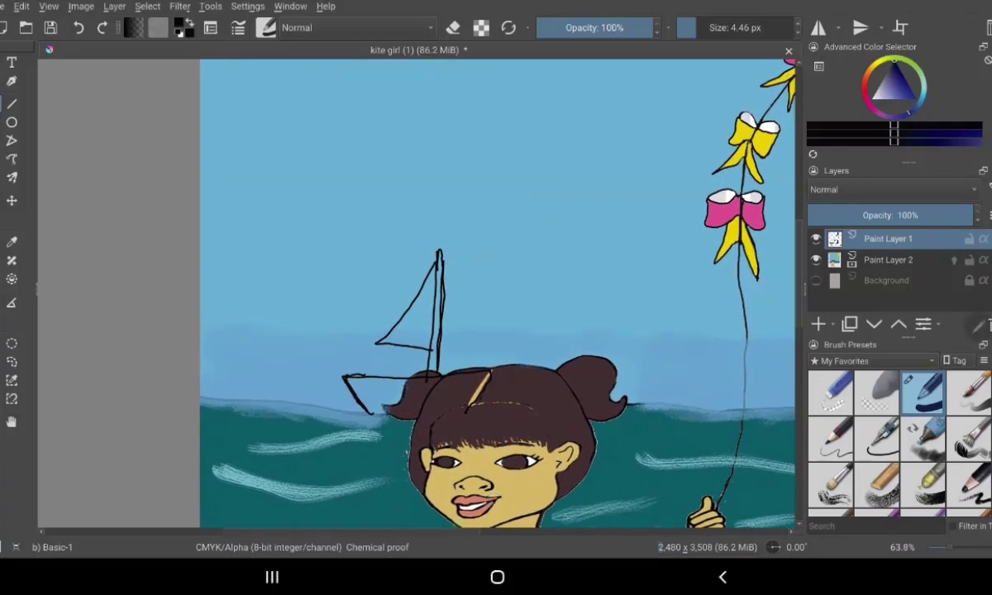
drag(441, 253, 533, 339)
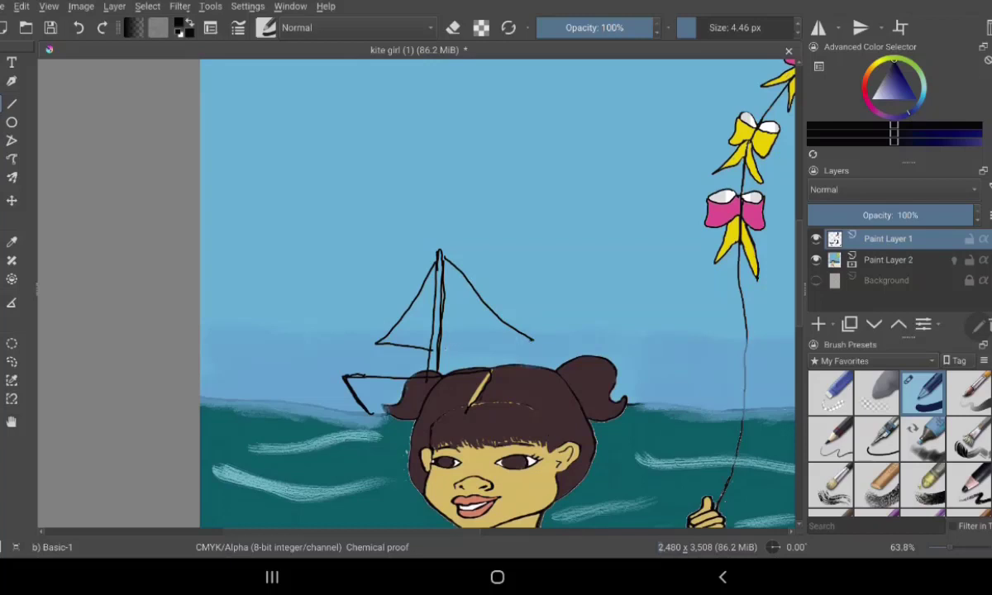
mouse_move(438, 348)
mouse_down()
mouse_move(533, 347)
mouse_move(453, 281)
mouse_up()
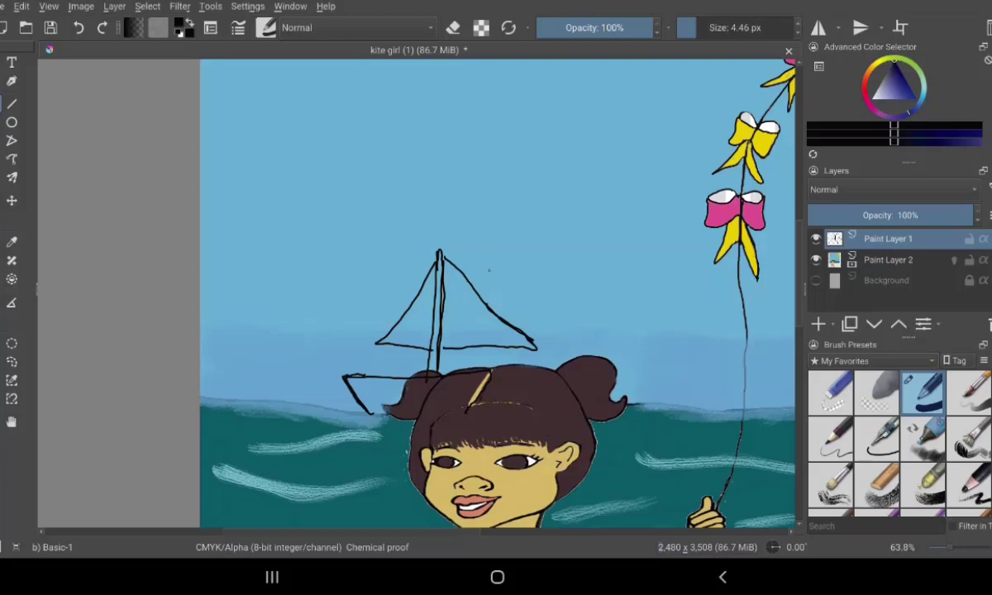
Zoom in and draw the hull's bottom line from its left tip across the girl's hair.
scroll(595, 289, up, 5)
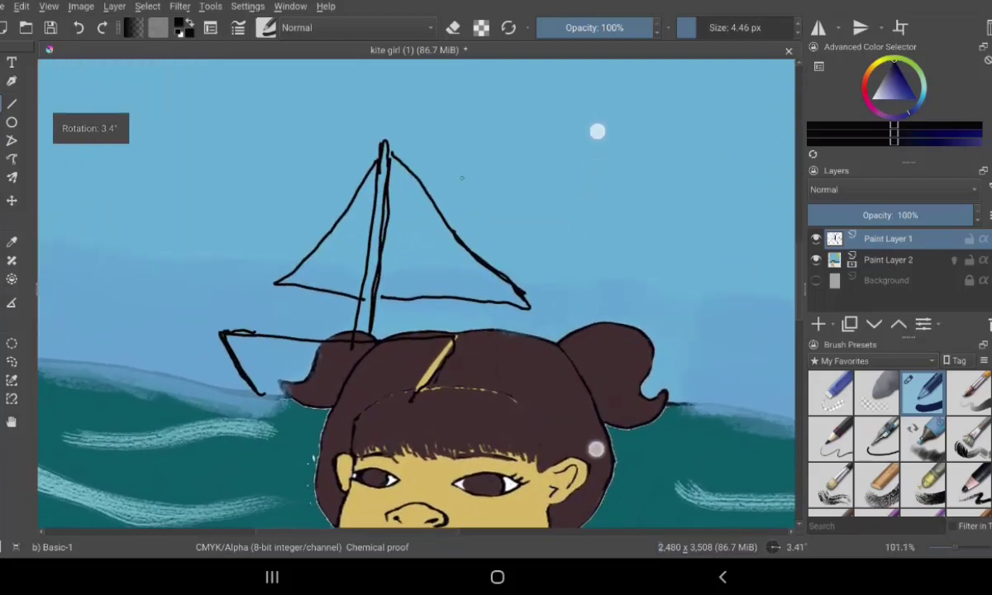
scroll(595, 290, up, 2)
scroll(595, 289, up, 2)
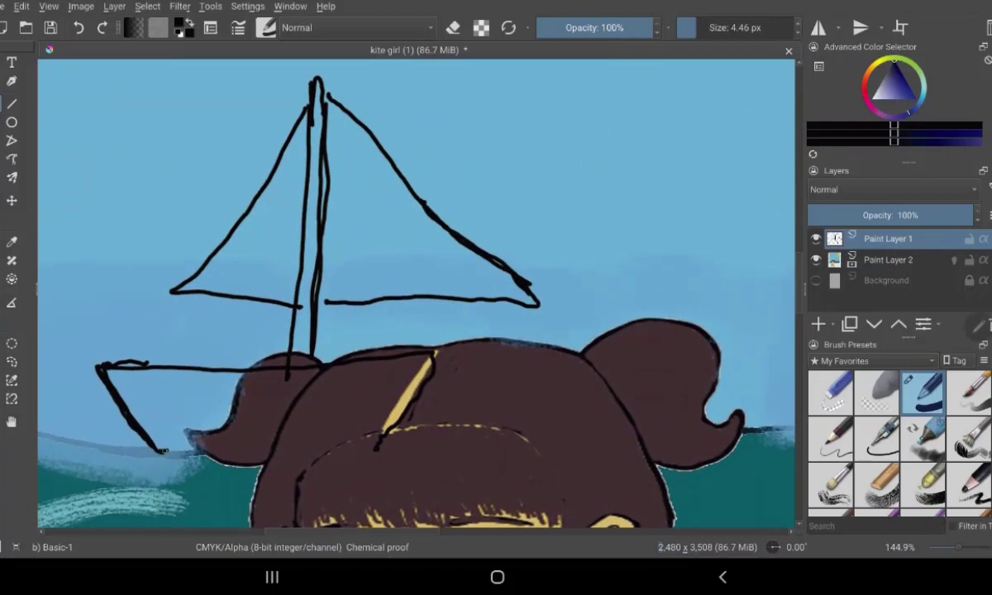
drag(162, 451, 374, 451)
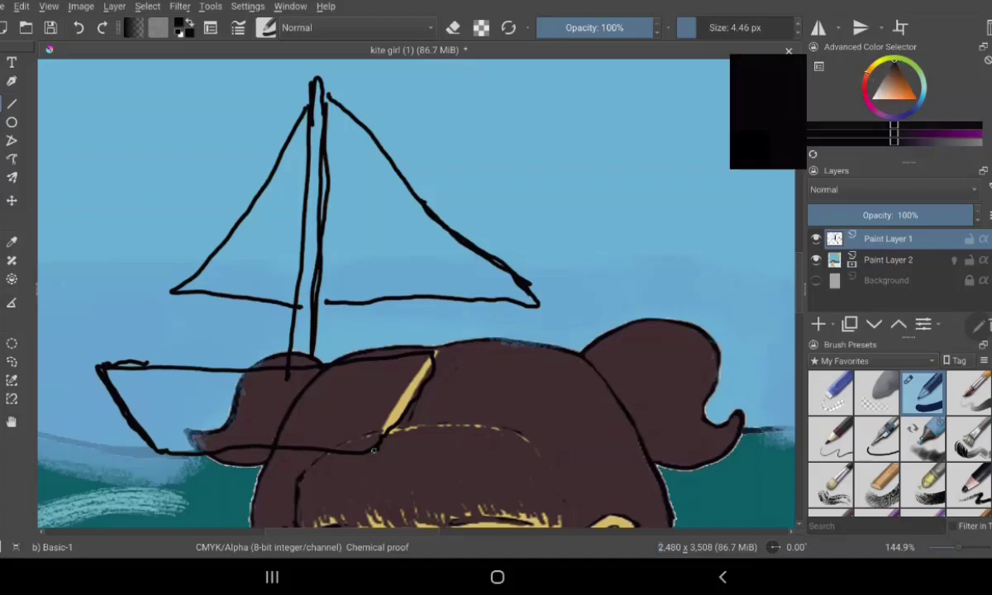
Pick a dark brown and flood-fill the sailboat hull with it.
ctrl+click(373, 451)
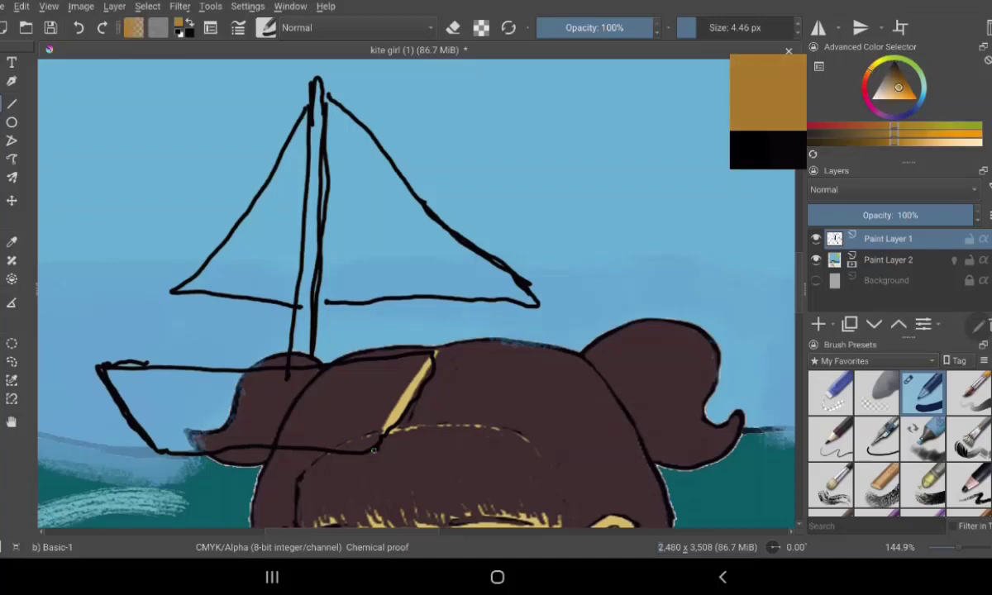
ctrl+click(374, 450)
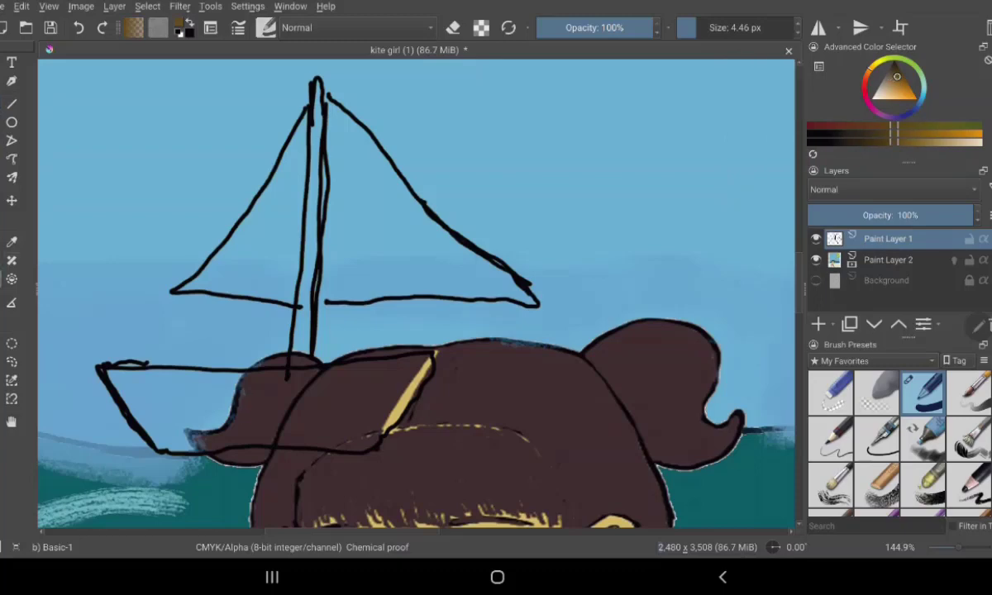
click(264, 406)
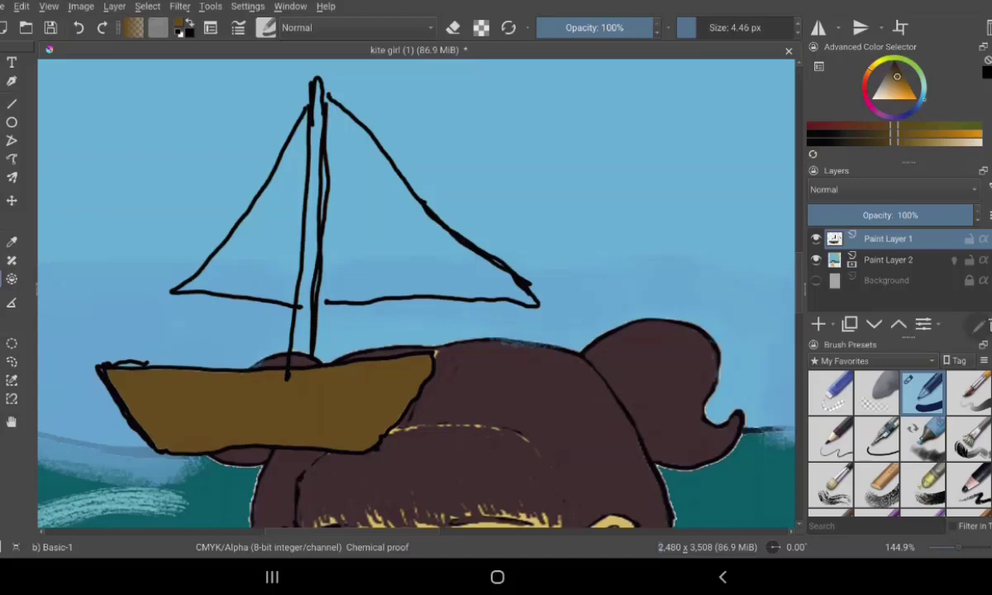
Pick near-white and fill the left sail, which floods the whole background white.
drag(893, 92, 872, 98)
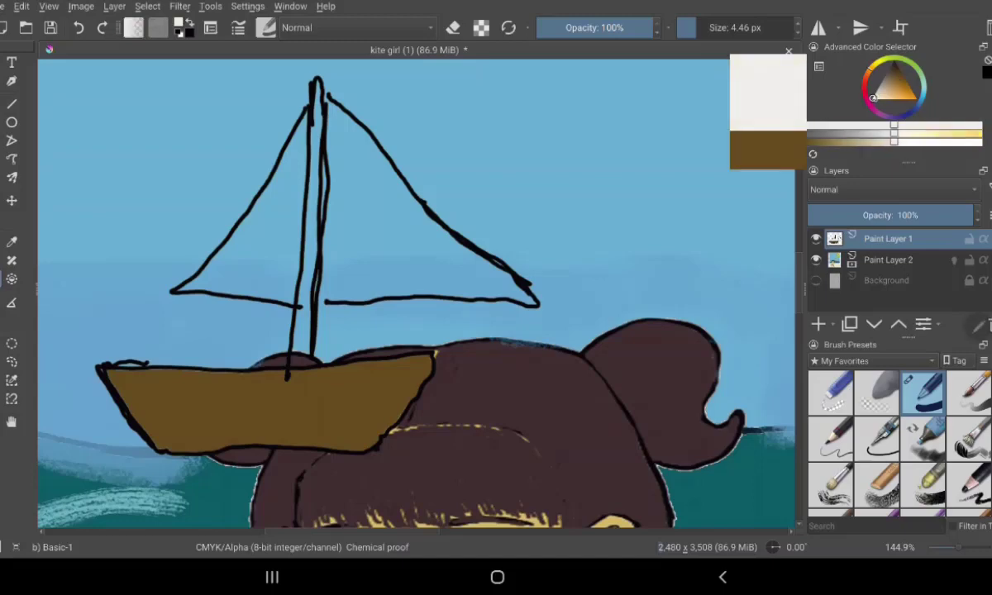
click(975, 141)
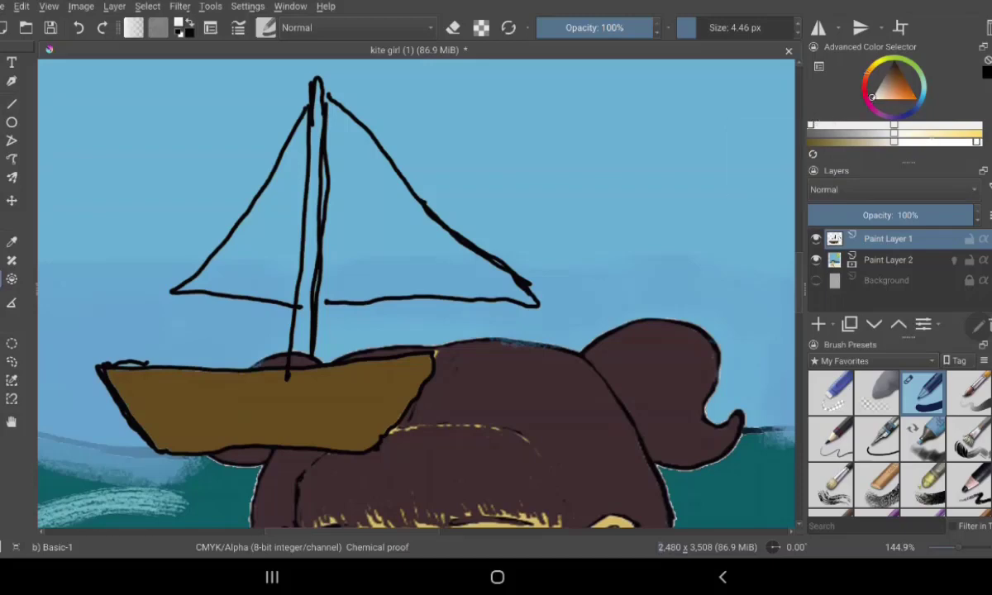
click(978, 141)
click(260, 239)
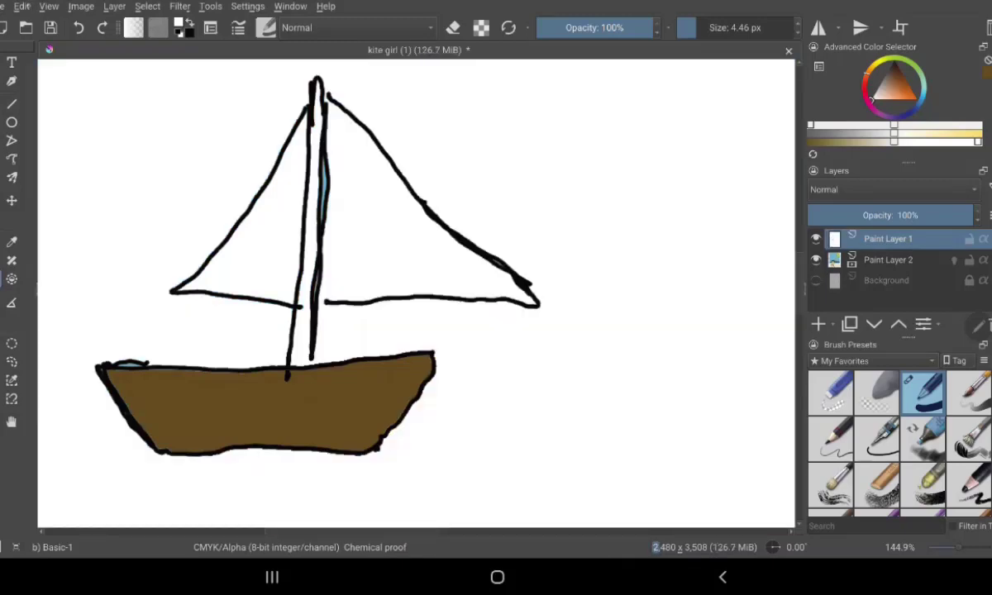
click(22, 6)
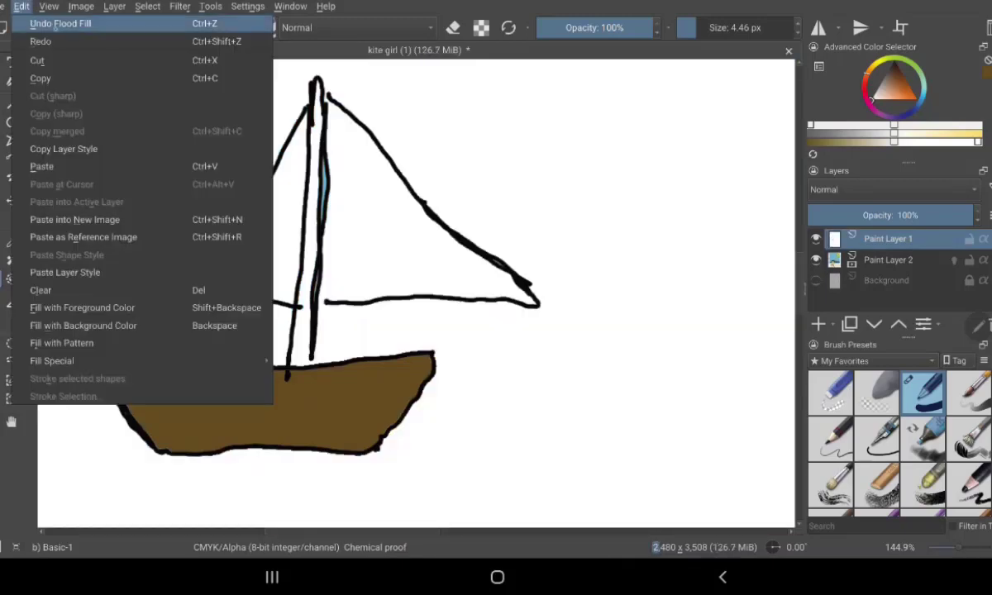
Undo the white flood fill, then undo a stray black fill that covered the sky.
click(60, 23)
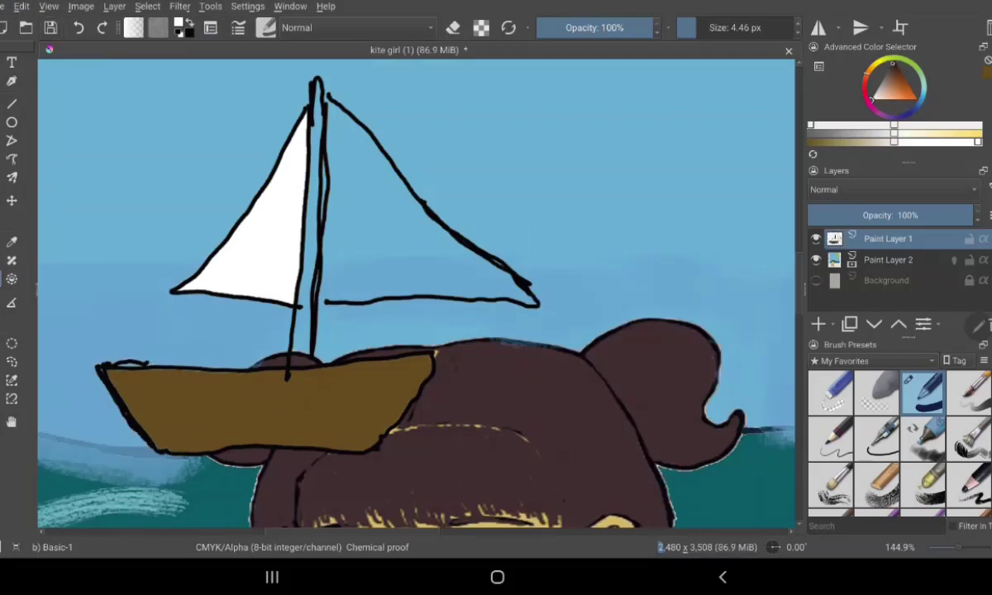
click(913, 98)
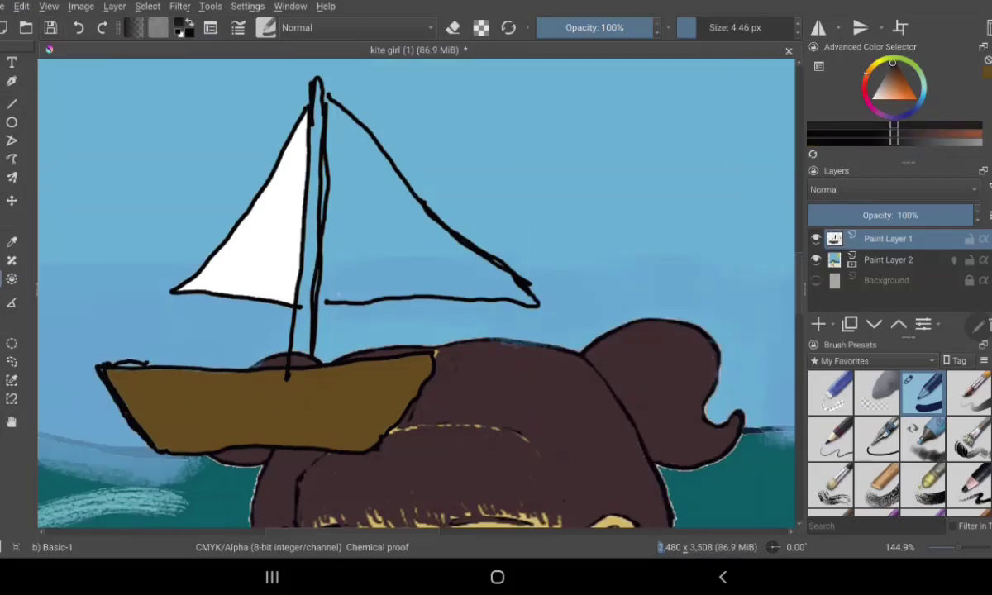
click(306, 284)
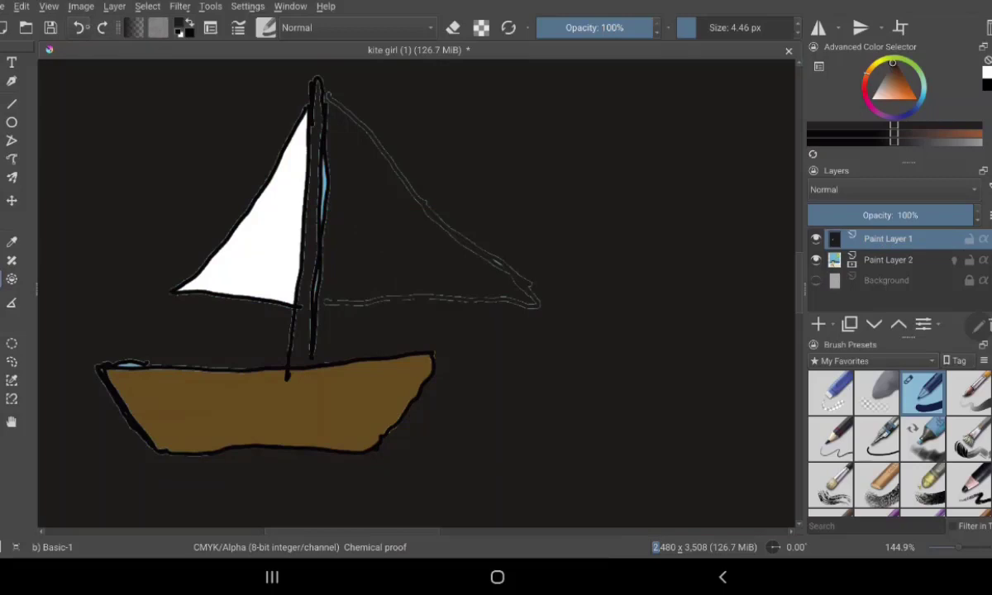
click(79, 27)
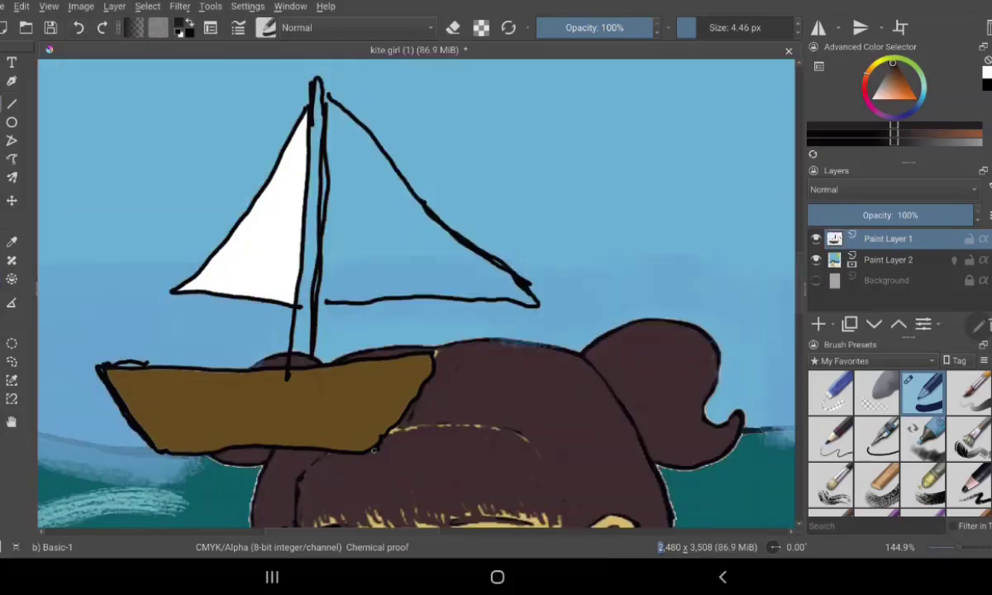
Redraw the right sail's bottom line to the mast and retrace its upper edge.
drag(328, 302, 314, 304)
drag(318, 304, 541, 304)
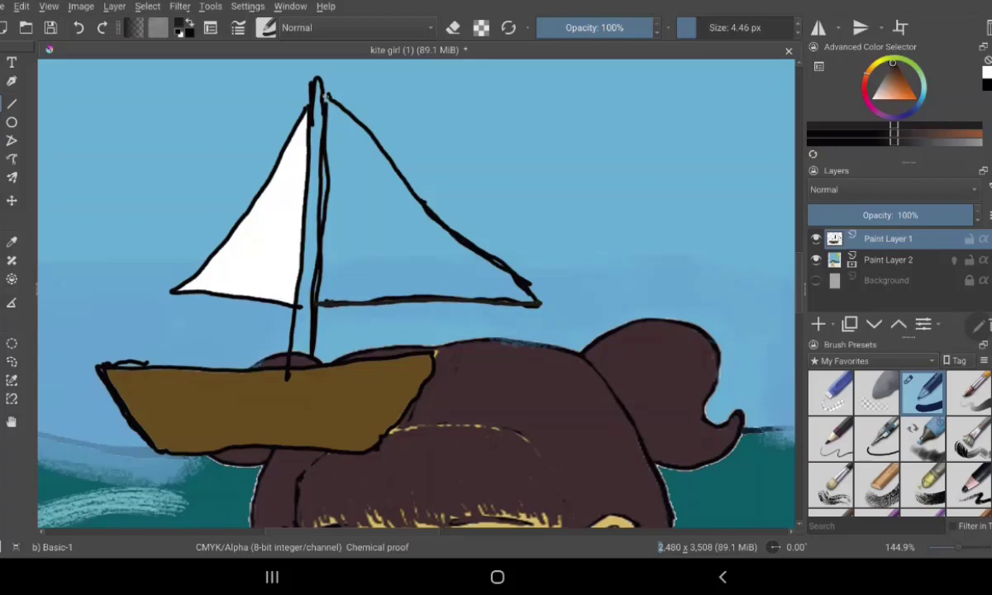
mouse_move(324, 99)
mouse_down()
mouse_move(499, 250)
mouse_move(493, 263)
mouse_move(511, 280)
mouse_move(413, 223)
mouse_move(311, 91)
mouse_up()
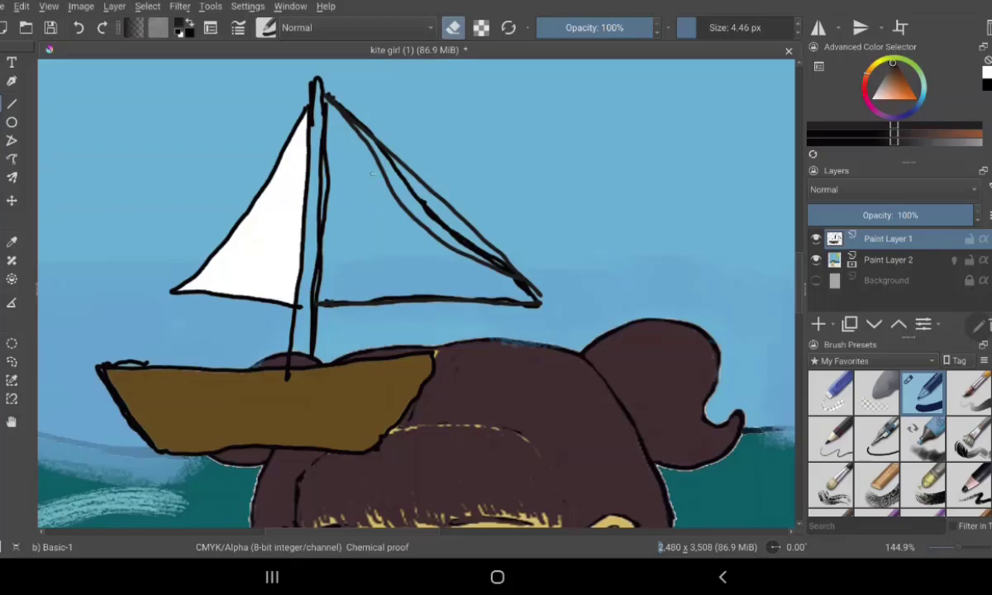
Erase the doubled inner line along the right sail's diagonal, then return to painting with white.
drag(385, 178, 362, 136)
mouse_move(369, 158)
mouse_down()
mouse_move(413, 220)
mouse_move(494, 264)
mouse_move(498, 283)
mouse_up()
drag(425, 173, 390, 150)
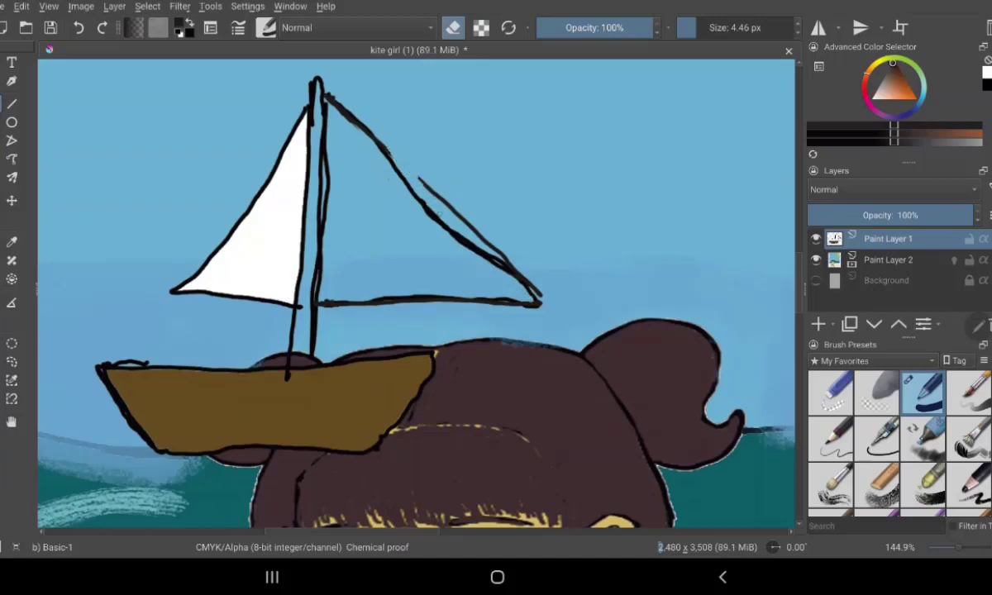
drag(430, 207, 452, 225)
drag(401, 176, 508, 278)
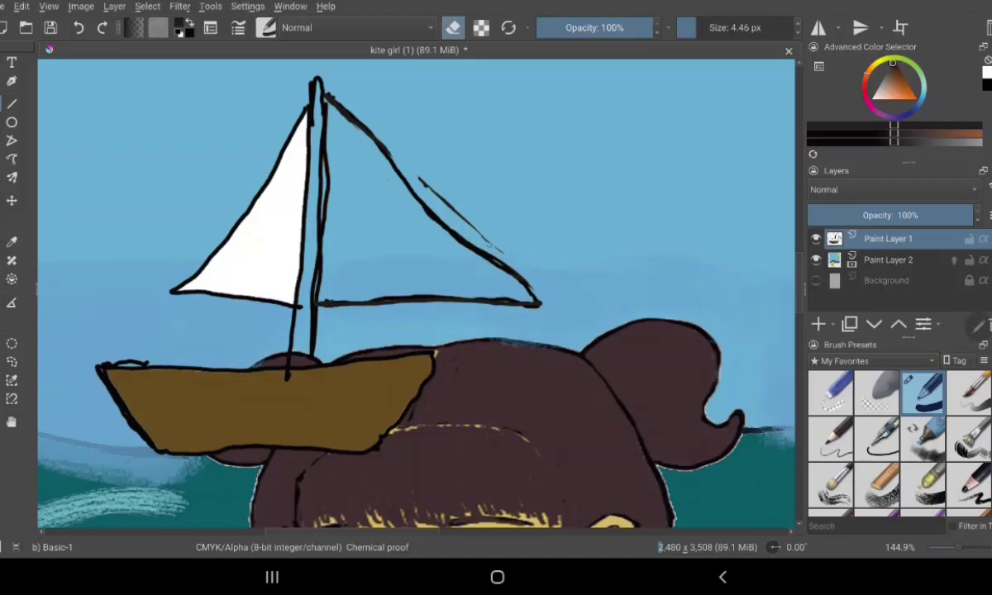
mouse_move(465, 218)
mouse_down()
mouse_move(492, 245)
mouse_move(417, 178)
mouse_up()
key(e)
key(x)
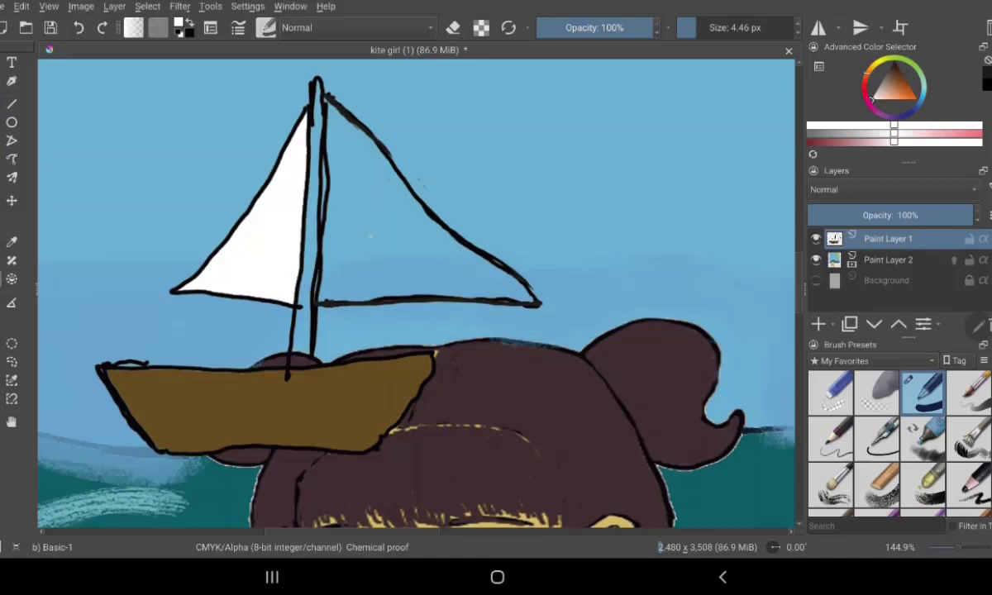
Fill the right sail white and briefly view the boat layer on its own.
click(367, 238)
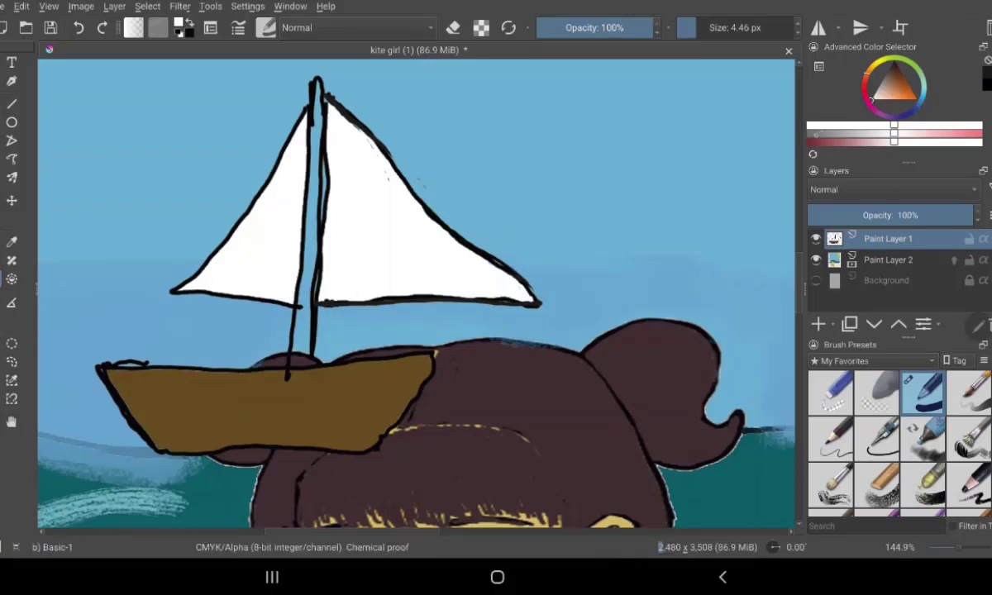
click(882, 78)
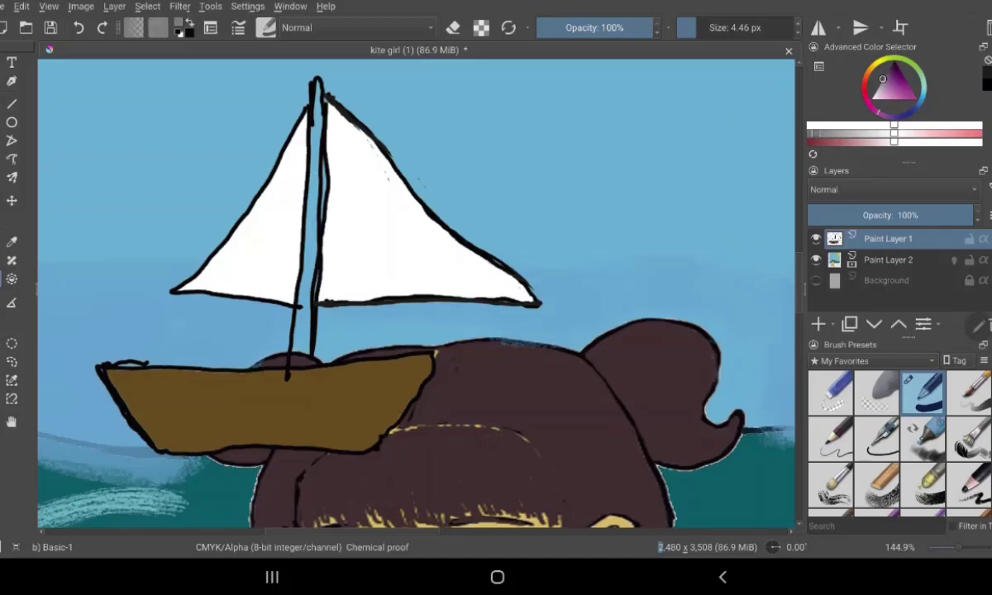
alt+click(888, 238)
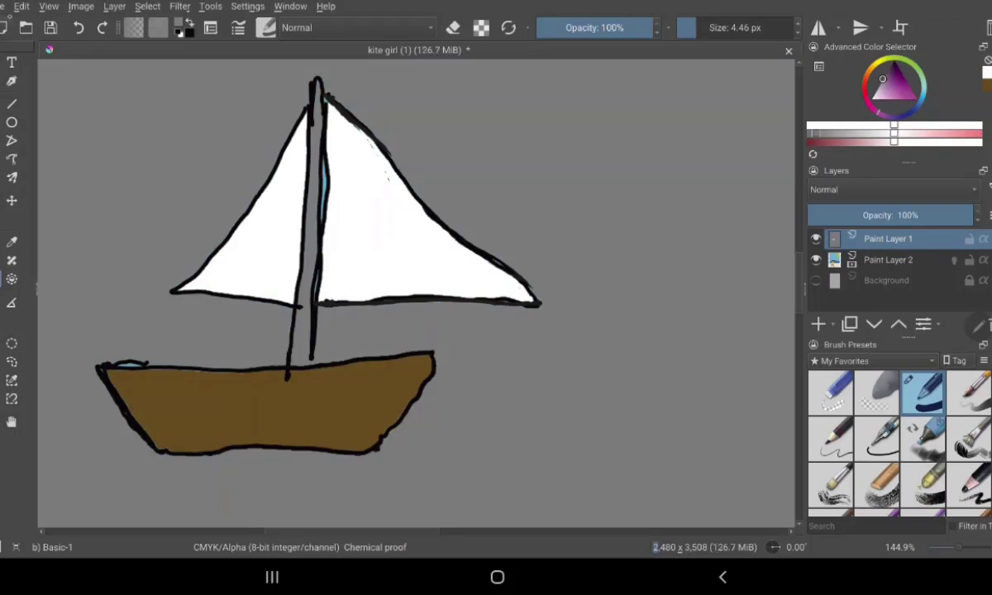
alt+click(888, 238)
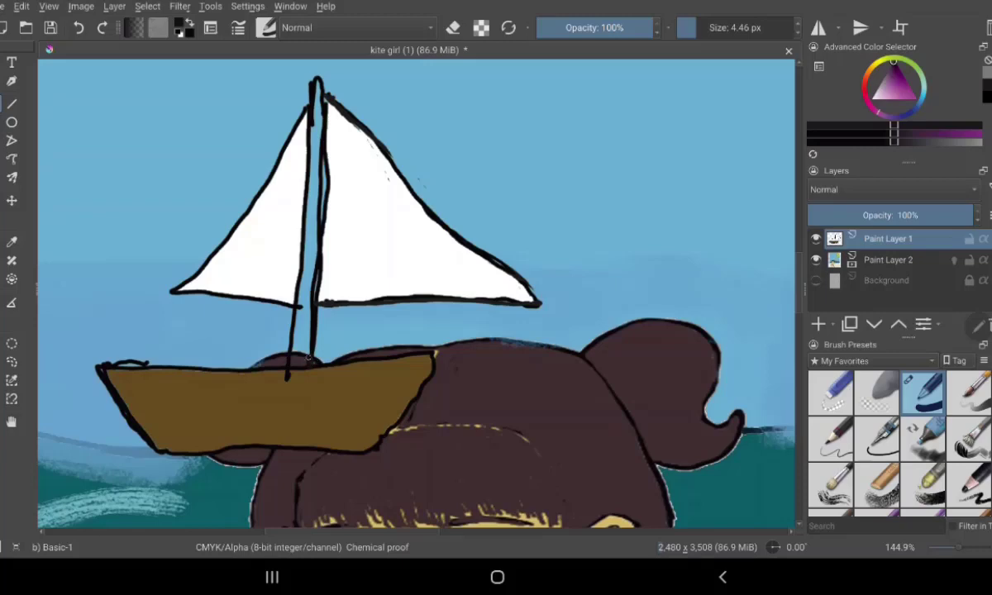
Retrace the mast outline and fill the mast with solid grey.
drag(311, 348, 311, 303)
click(882, 79)
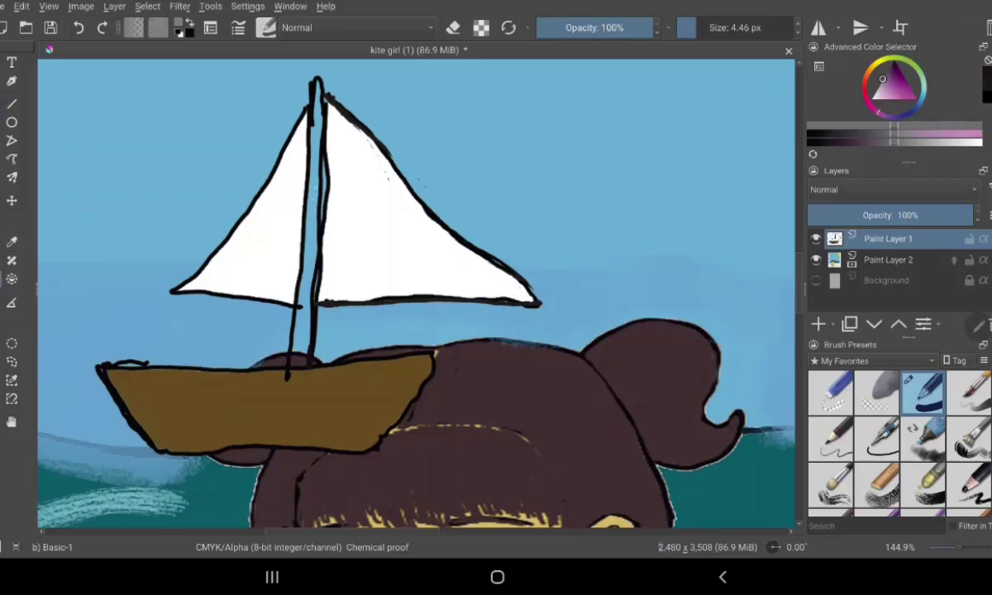
click(315, 207)
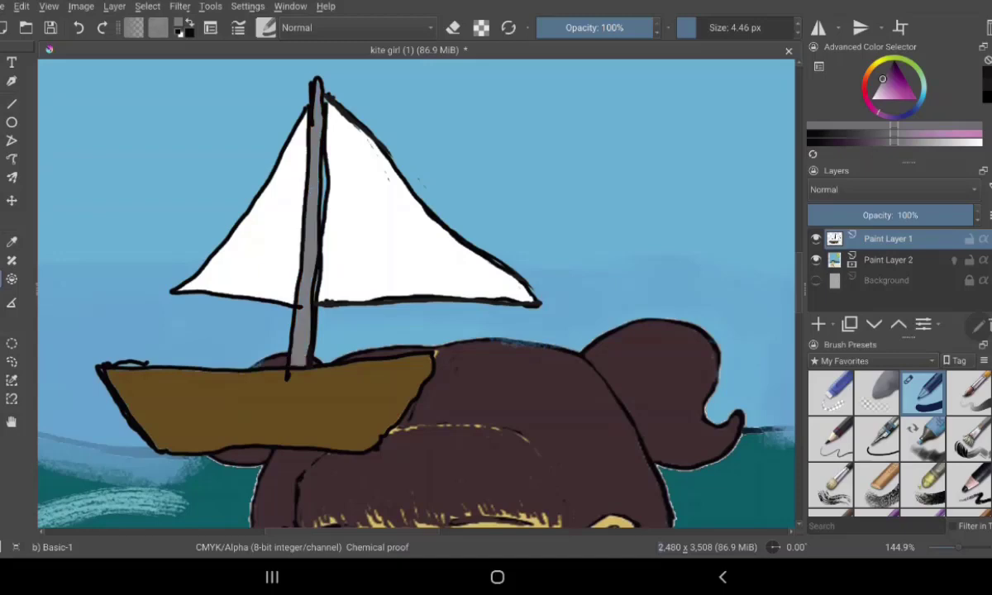
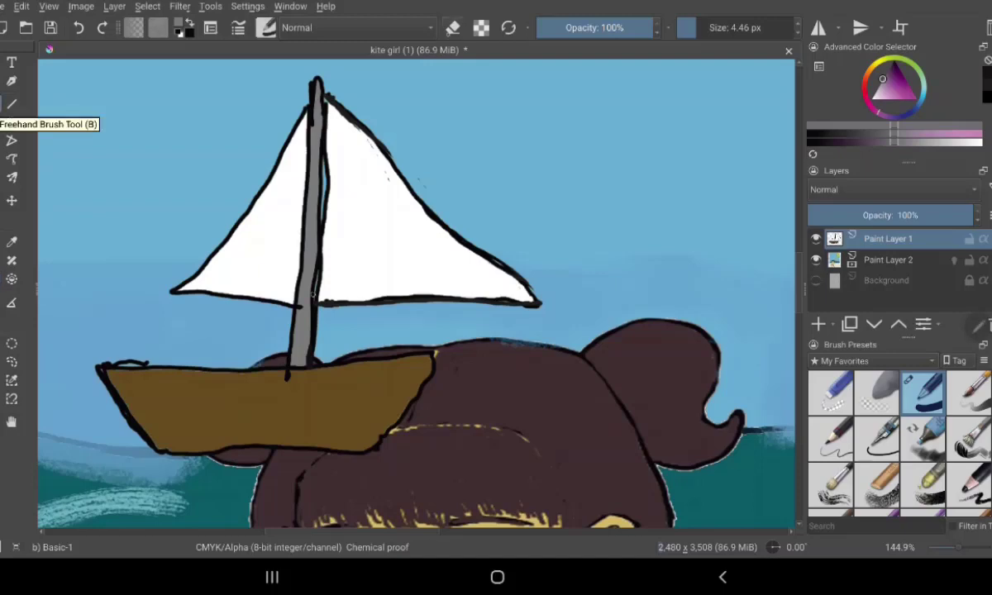
Switch to eraser mode, zoom in on the boat, and erase the tan hull at the mast base.
key(e)
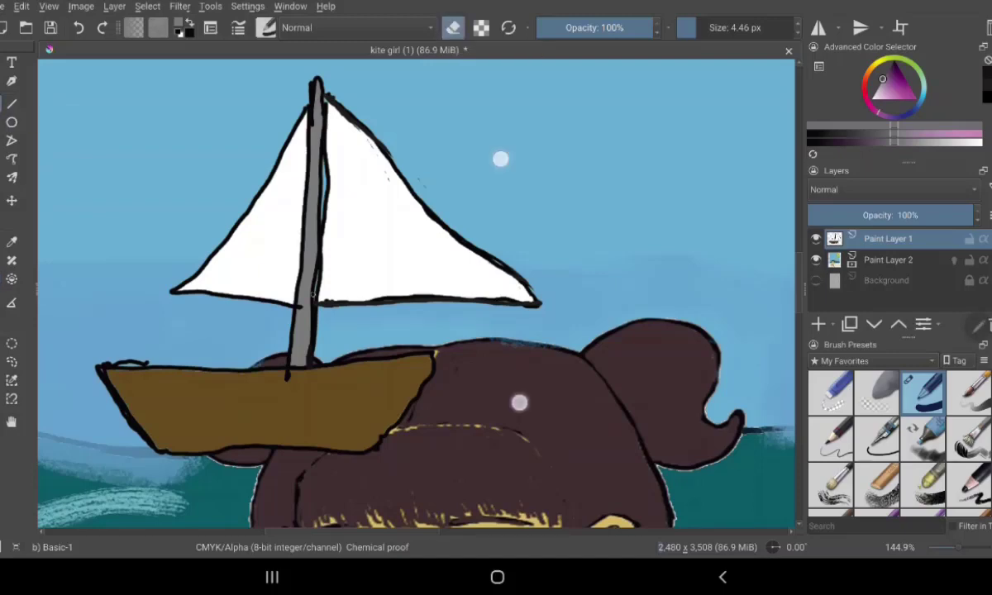
scroll(508, 281, up, 2)
scroll(519, 308, up, 3)
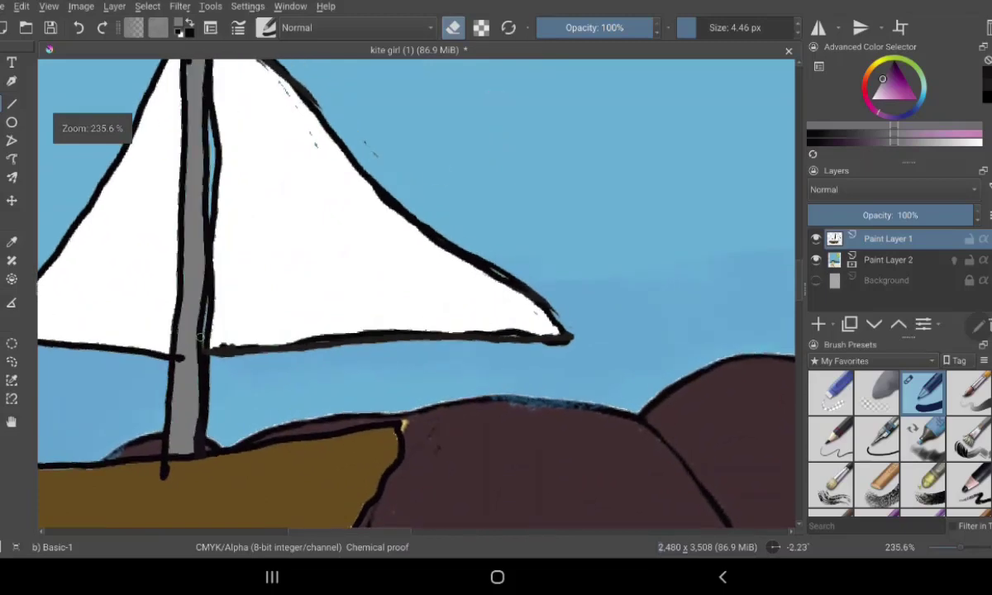
scroll(626, 258, up, 1)
scroll(626, 258, up, 1)
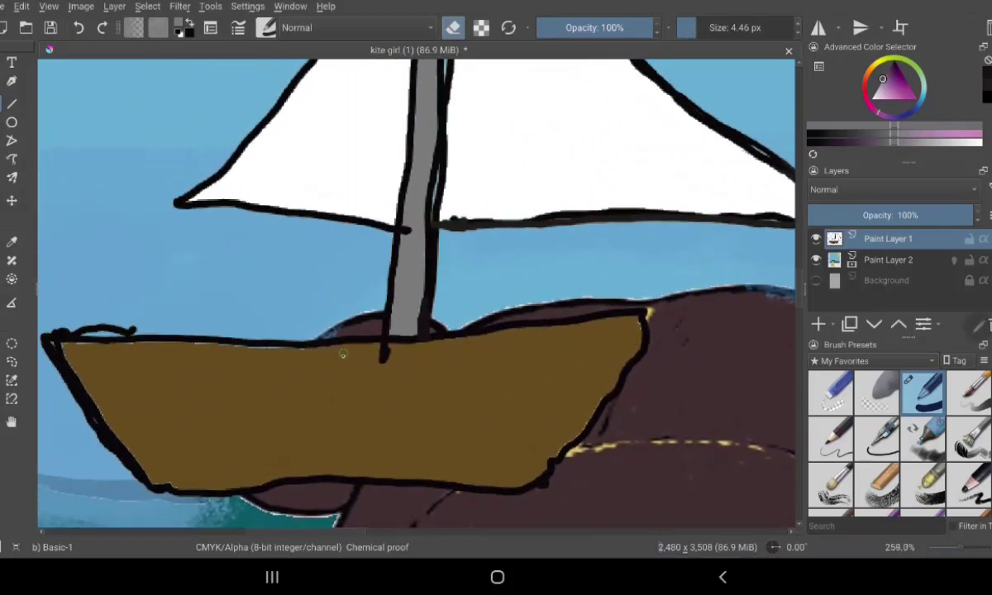
mouse_move(348, 360)
mouse_down()
mouse_move(351, 340)
mouse_move(329, 346)
mouse_move(395, 360)
mouse_move(374, 360)
mouse_move(405, 321)
mouse_up()
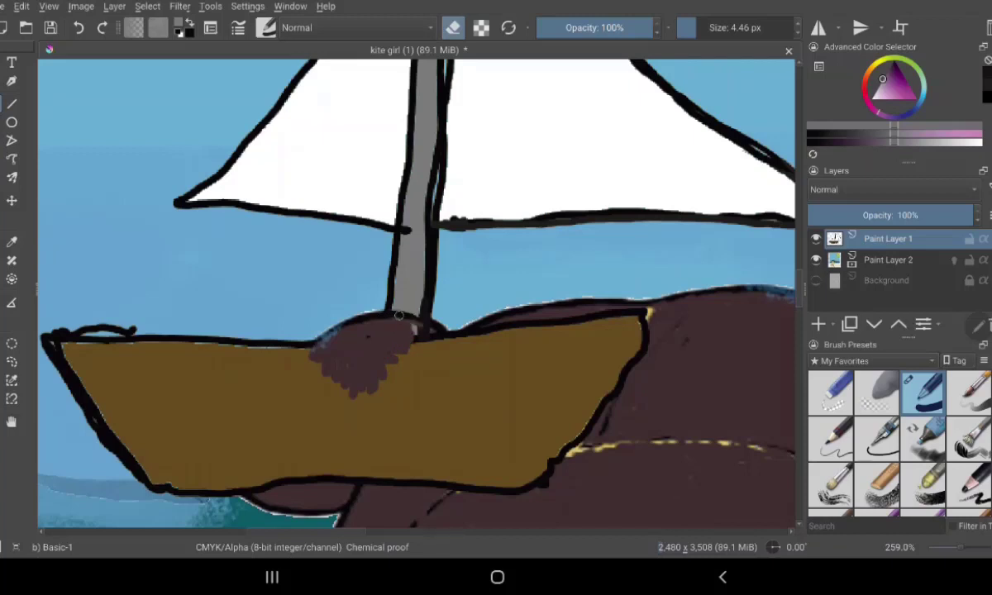
Erase the tan hull below the mast to uncover the hair bun across the hull.
mouse_move(405, 321)
mouse_down()
mouse_move(431, 329)
mouse_move(412, 386)
mouse_up()
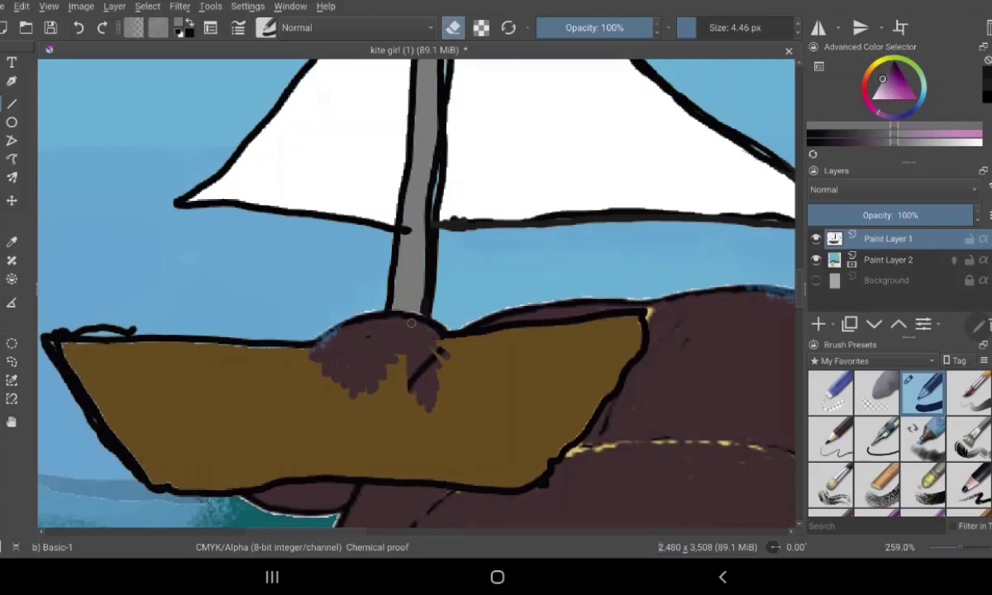
mouse_move(412, 386)
mouse_down()
mouse_move(411, 401)
mouse_move(354, 332)
mouse_move(348, 496)
mouse_move(331, 367)
mouse_move(343, 454)
mouse_up()
mouse_move(339, 372)
mouse_down()
mouse_move(372, 472)
mouse_move(360, 372)
mouse_move(381, 394)
mouse_move(387, 463)
mouse_up()
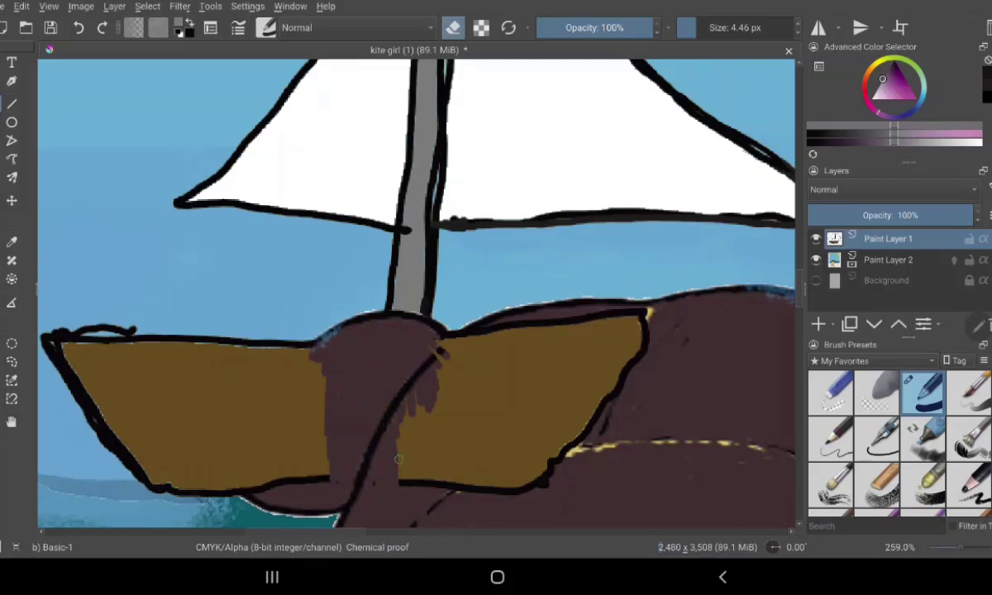
mouse_move(390, 389)
mouse_down()
mouse_move(401, 438)
mouse_move(395, 381)
mouse_move(407, 458)
mouse_move(414, 381)
mouse_move(439, 398)
mouse_move(418, 457)
mouse_up()
drag(422, 374, 434, 467)
mouse_move(409, 343)
mouse_down()
mouse_move(453, 475)
mouse_move(484, 463)
mouse_move(501, 472)
mouse_move(447, 430)
mouse_move(504, 463)
mouse_move(430, 401)
mouse_move(475, 441)
mouse_up()
drag(463, 391, 496, 461)
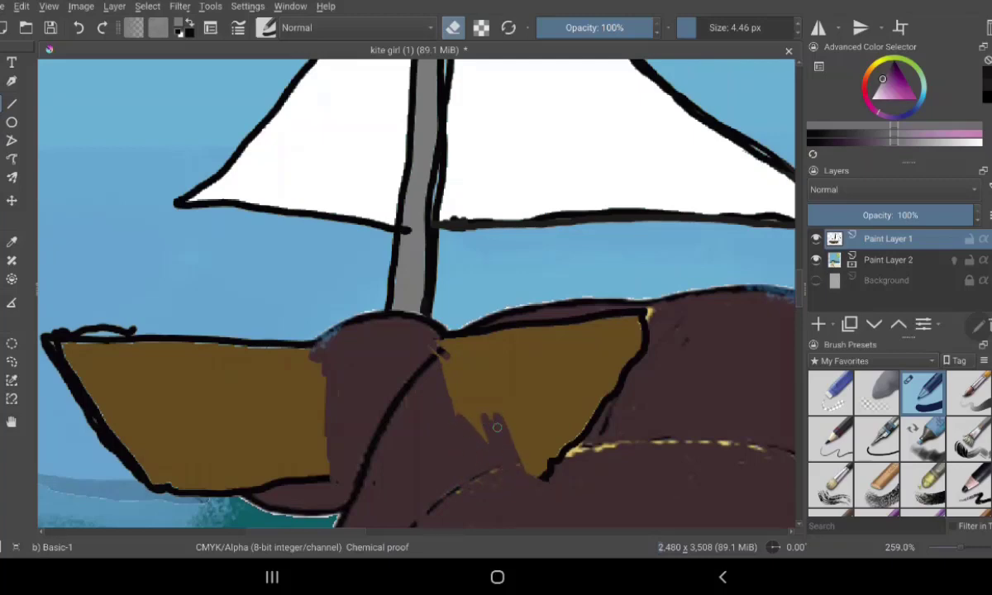
Pull back the hull's right edge and clear remaining wedges, undoing the over-erased stroke.
mouse_move(653, 354)
mouse_down()
mouse_move(644, 319)
mouse_move(635, 356)
mouse_move(629, 318)
mouse_move(620, 372)
mouse_move(612, 322)
mouse_move(610, 398)
mouse_up()
mouse_move(604, 322)
mouse_down()
mouse_move(596, 413)
mouse_move(567, 460)
mouse_move(560, 322)
mouse_move(552, 451)
mouse_move(546, 343)
mouse_move(531, 459)
mouse_move(523, 323)
mouse_move(515, 451)
mouse_up()
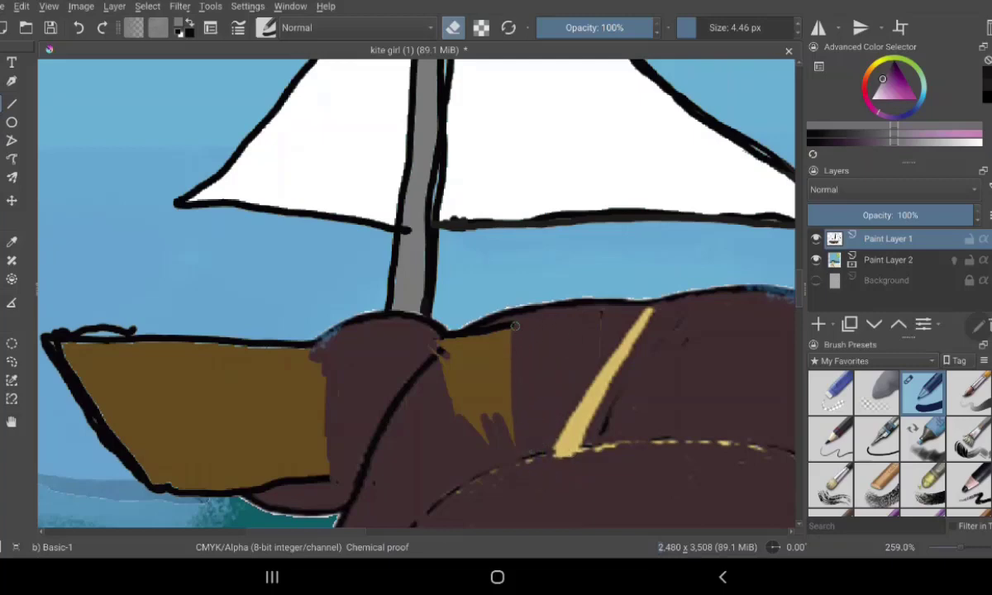
mouse_move(508, 326)
mouse_down()
mouse_move(513, 429)
mouse_move(496, 421)
mouse_move(489, 331)
mouse_move(482, 417)
mouse_move(474, 356)
mouse_move(456, 413)
mouse_up()
drag(447, 306, 430, 397)
mouse_move(422, 318)
mouse_down()
mouse_move(415, 384)
mouse_move(428, 401)
mouse_up()
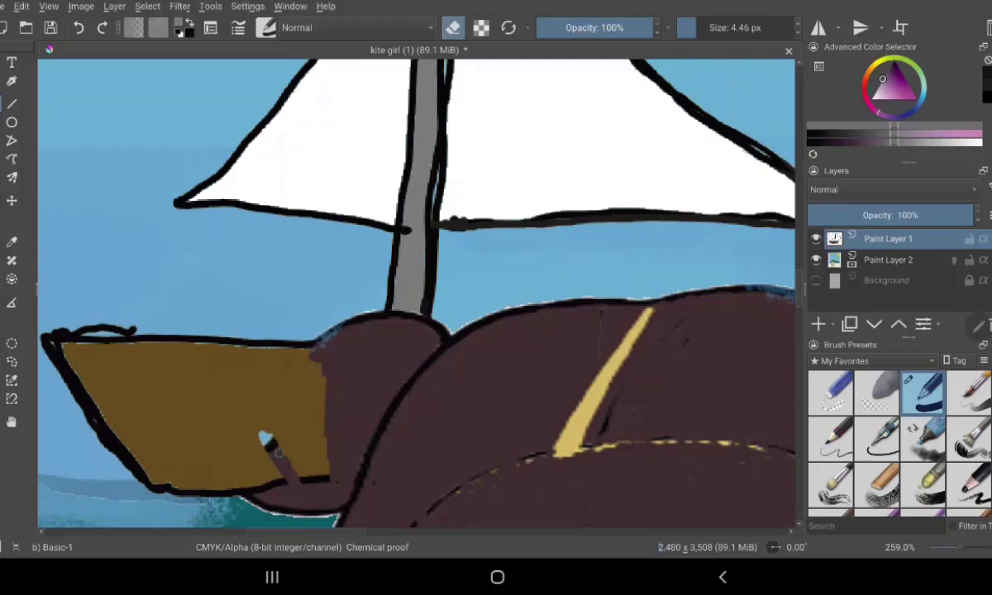
drag(269, 434, 303, 324)
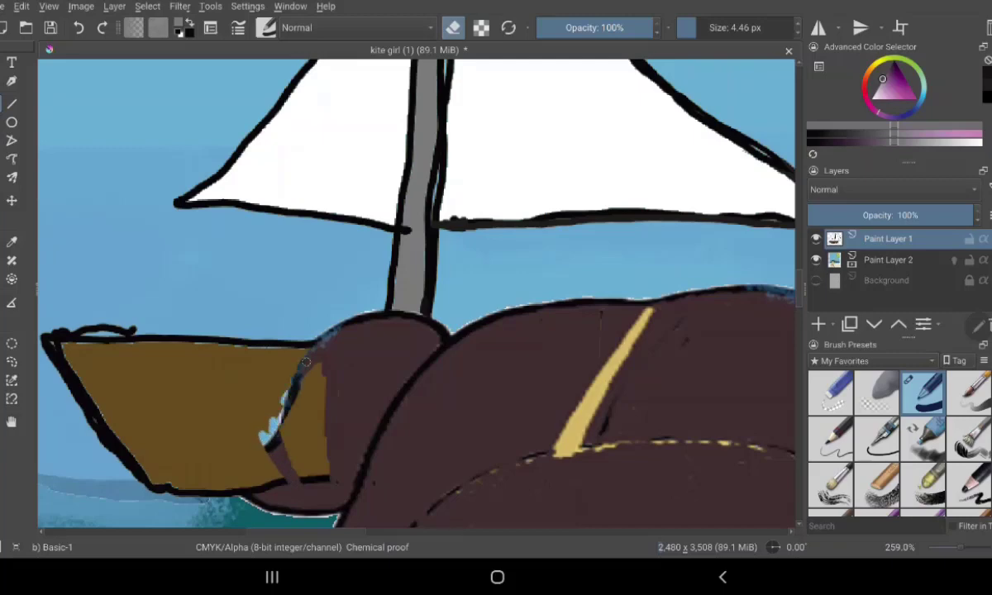
mouse_move(298, 369)
mouse_down()
mouse_move(291, 383)
mouse_move(282, 354)
mouse_up()
key(ctrl+z)
key(ctrl+z)
key(ctrl+z)
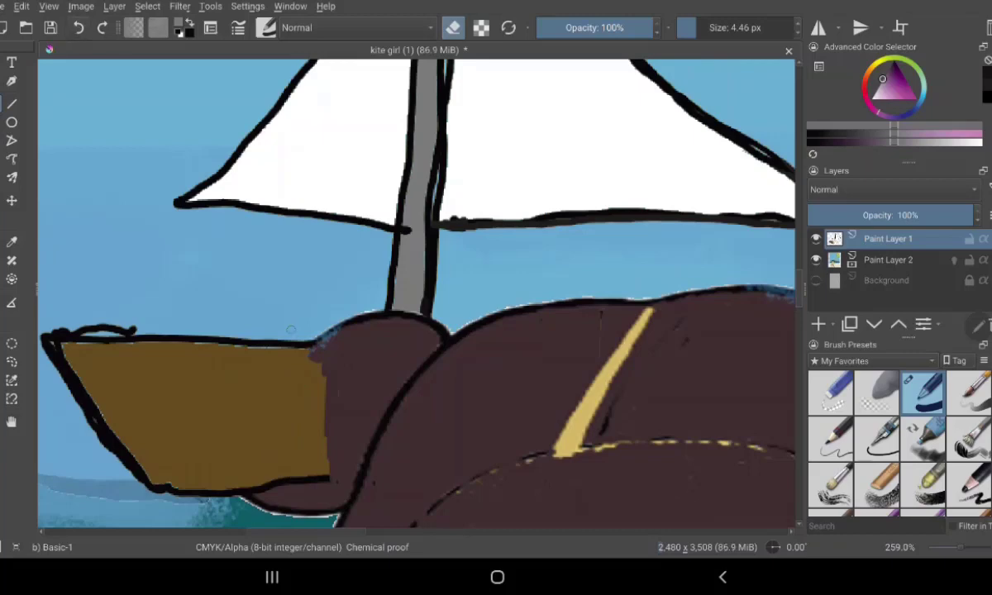
Erase the hull along the hair bun's lower curve and tip, then sample the hull's brown.
mouse_move(308, 356)
mouse_down()
mouse_move(309, 474)
mouse_move(297, 348)
mouse_move(285, 372)
mouse_move(281, 352)
mouse_move(302, 369)
mouse_move(281, 443)
mouse_move(260, 430)
mouse_move(239, 463)
mouse_move(262, 497)
mouse_move(256, 453)
mouse_move(275, 413)
mouse_move(307, 417)
mouse_up()
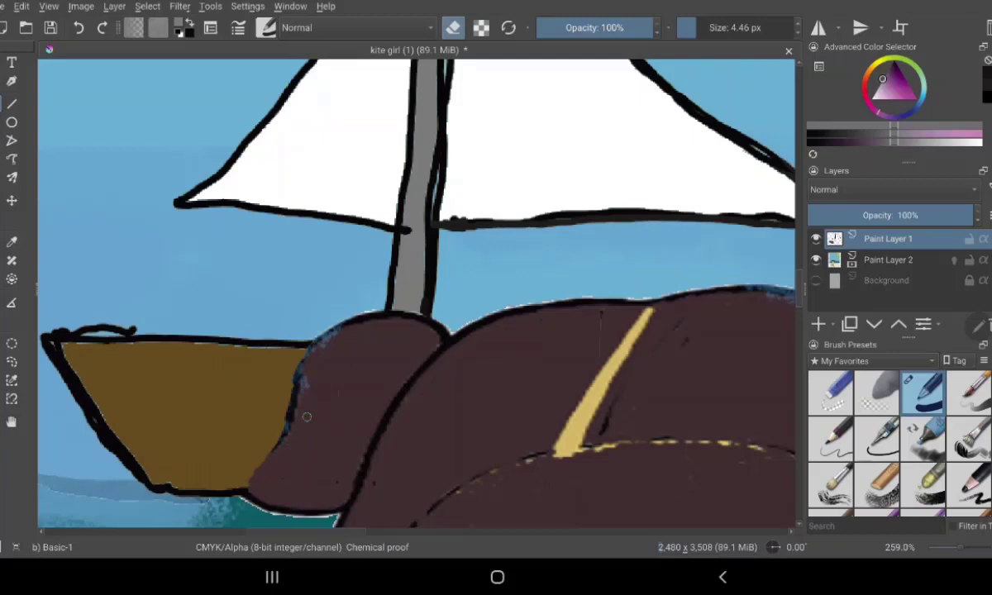
drag(262, 486, 229, 465)
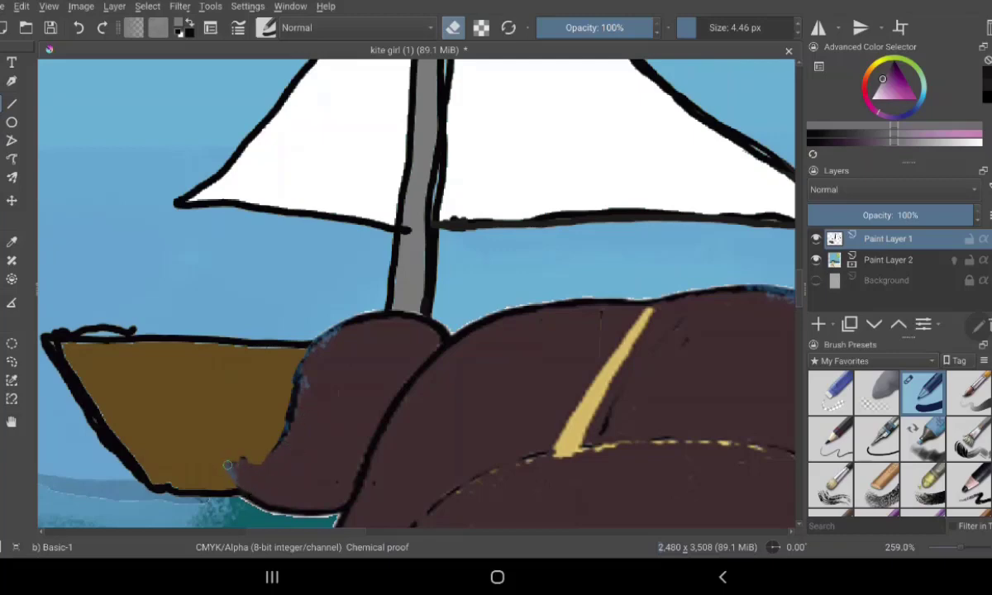
mouse_move(229, 470)
mouse_down()
mouse_move(236, 463)
mouse_move(209, 451)
mouse_up()
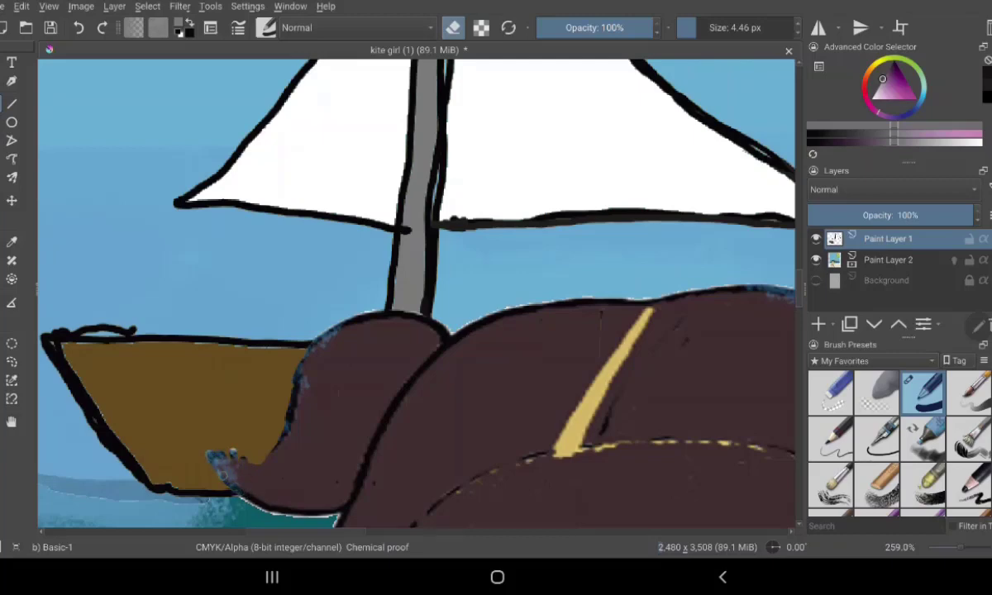
click(209, 445)
click(202, 451)
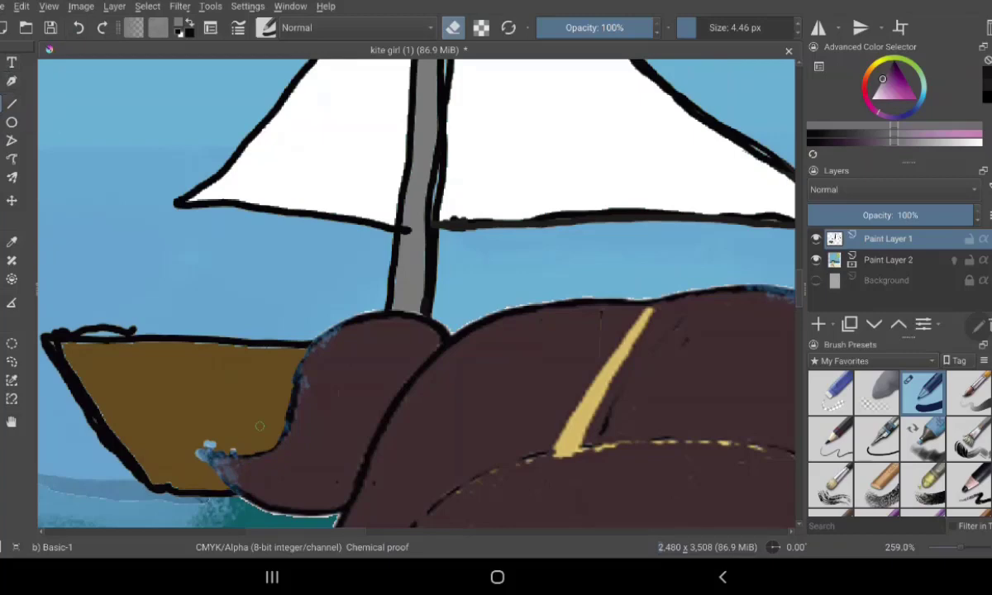
ctrl+click(260, 426)
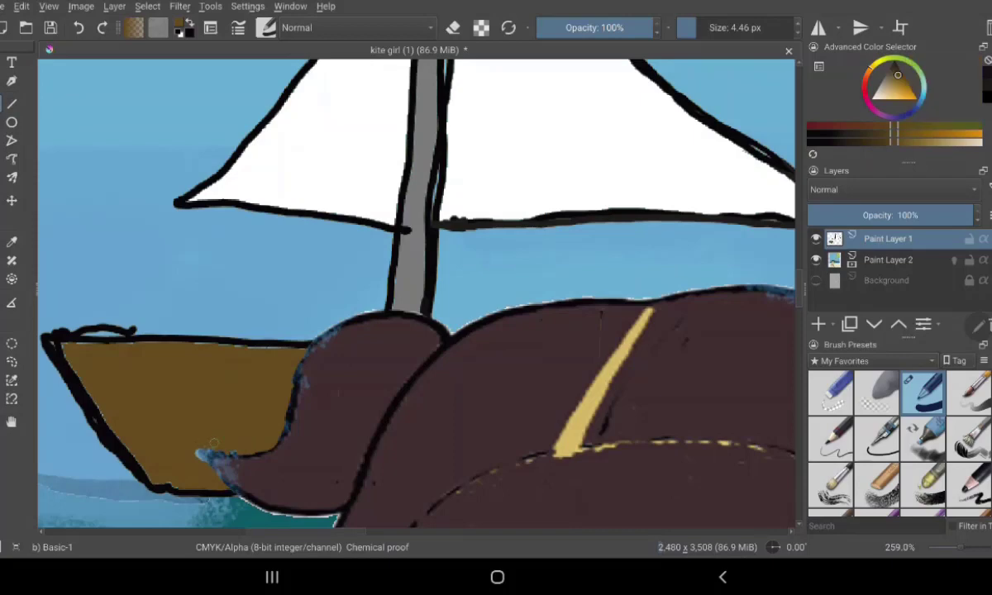
Patch the gap by the hair tip in brown, then cover the mast's dark streaks with sampled grey.
mouse_move(212, 441)
mouse_down()
mouse_move(195, 451)
mouse_move(232, 496)
mouse_up()
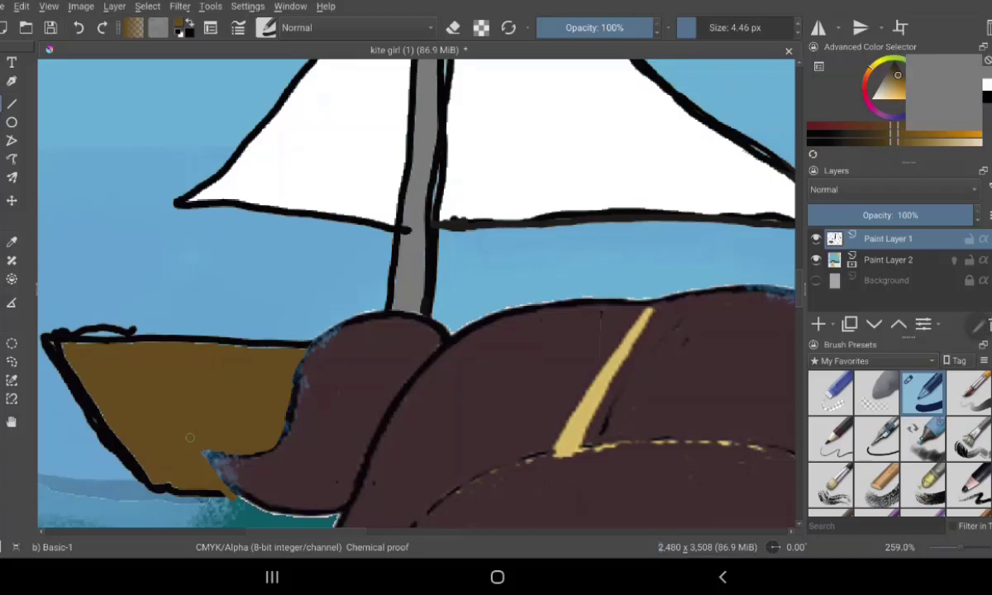
click(866, 86)
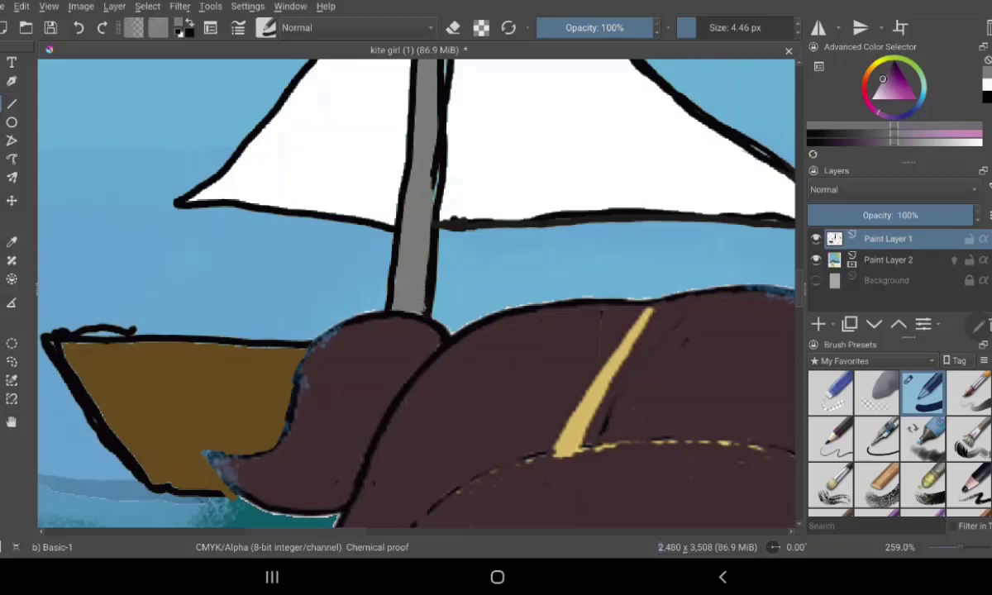
drag(435, 194, 441, 60)
drag(416, 106, 410, 56)
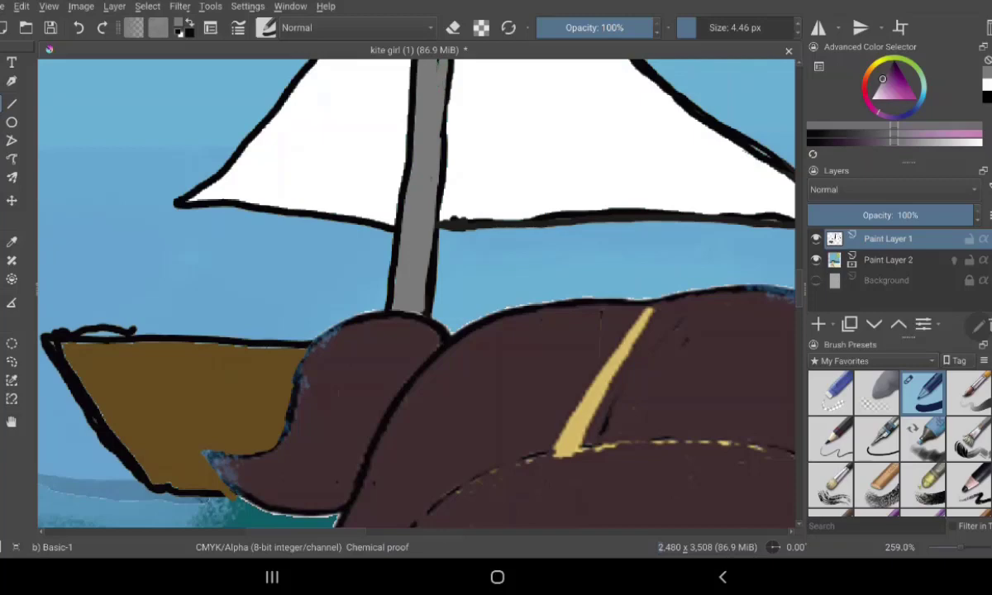
drag(414, 148, 414, 109)
drag(417, 72, 398, 294)
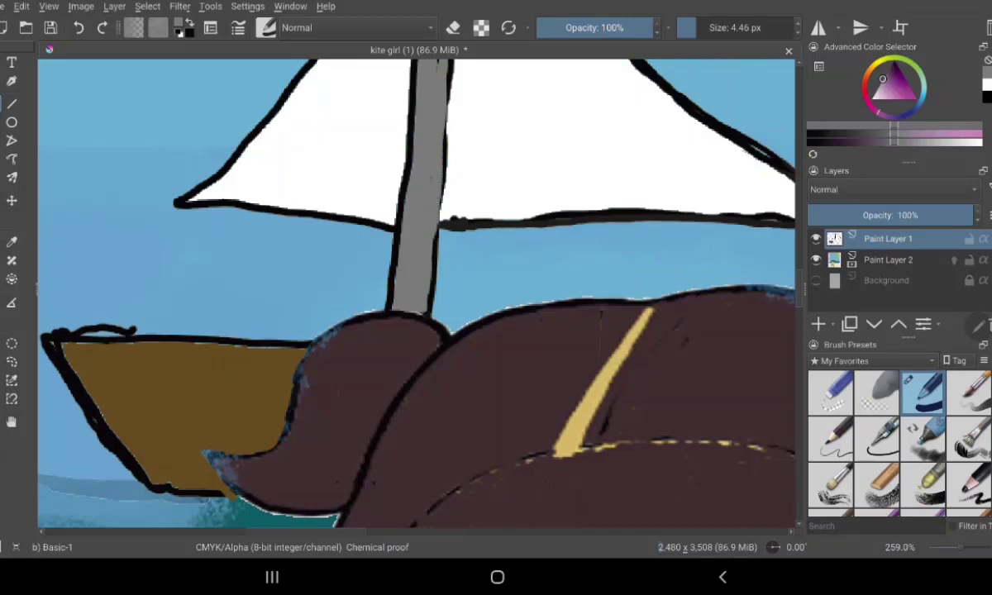
drag(414, 100, 412, 132)
drag(413, 67, 402, 208)
drag(407, 134, 401, 199)
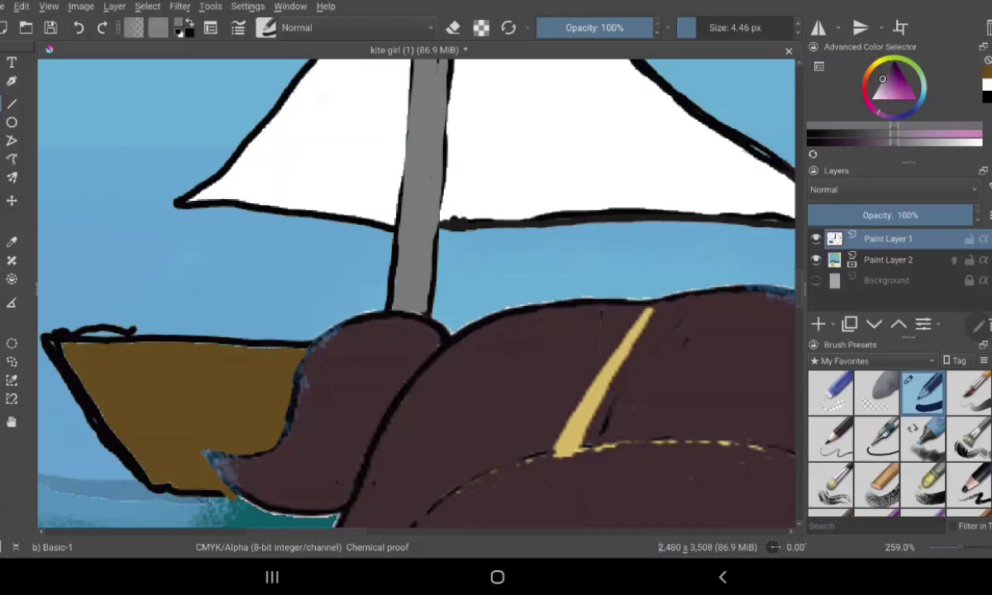
drag(397, 257, 394, 280)
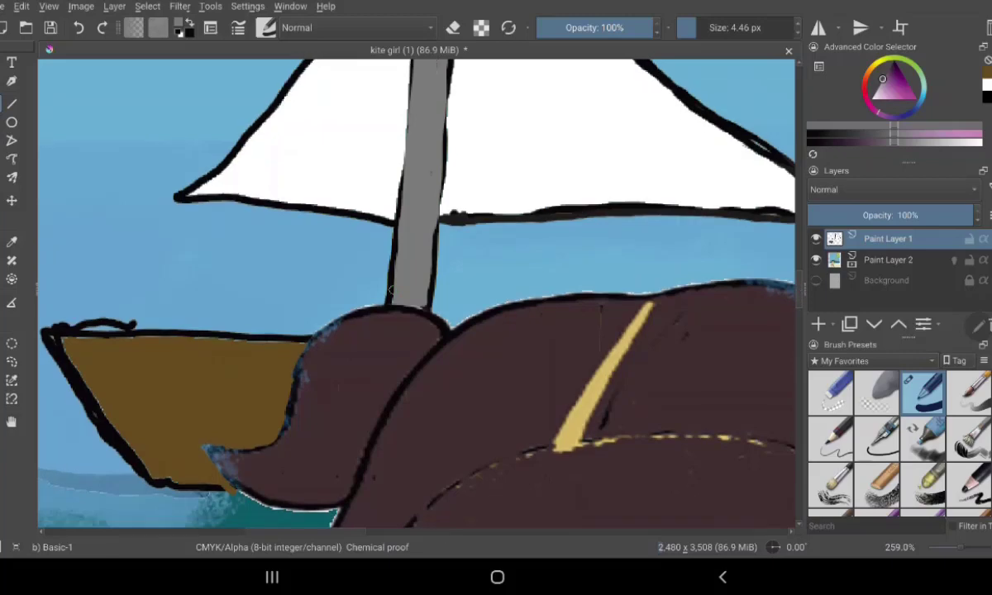
Zoom in and cover the black lines along the mast's edges and top.
scroll(413, 289, up, 5)
scroll(413, 289, up, 5)
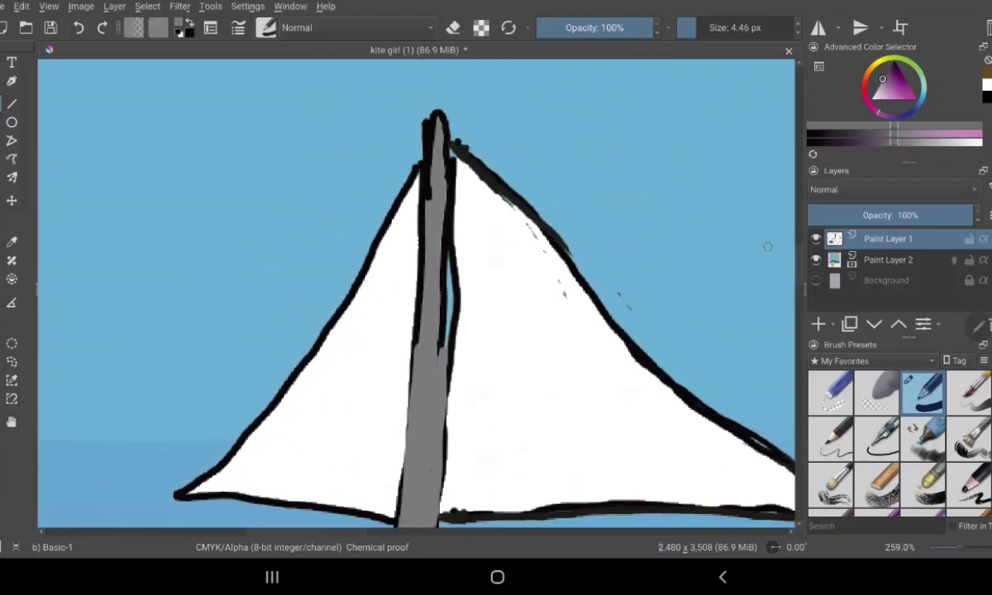
mouse_move(429, 124)
mouse_down()
mouse_move(430, 151)
mouse_move(437, 113)
mouse_move(427, 190)
mouse_up()
drag(427, 148, 420, 281)
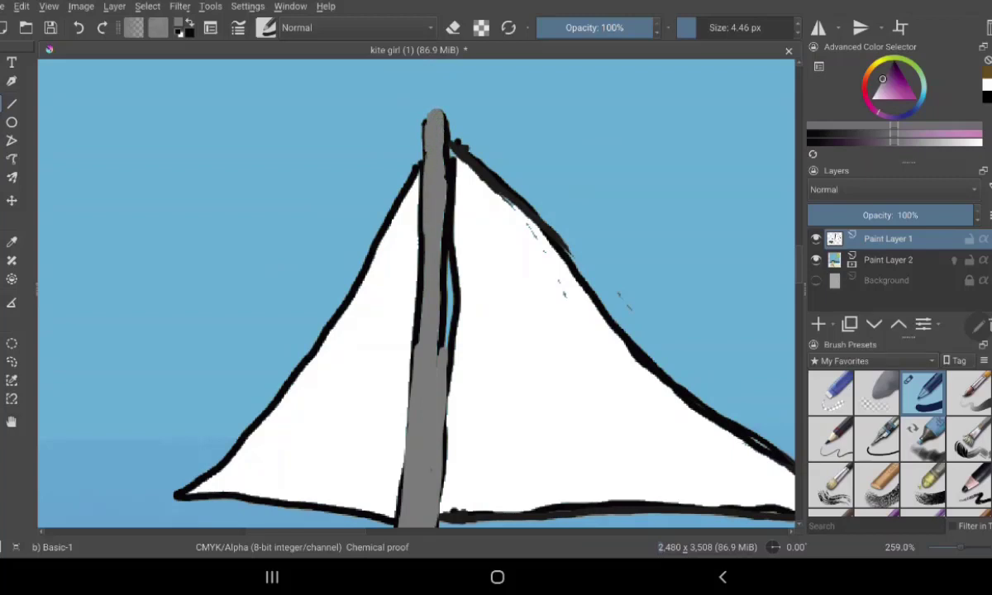
drag(420, 212, 419, 310)
drag(419, 242, 419, 341)
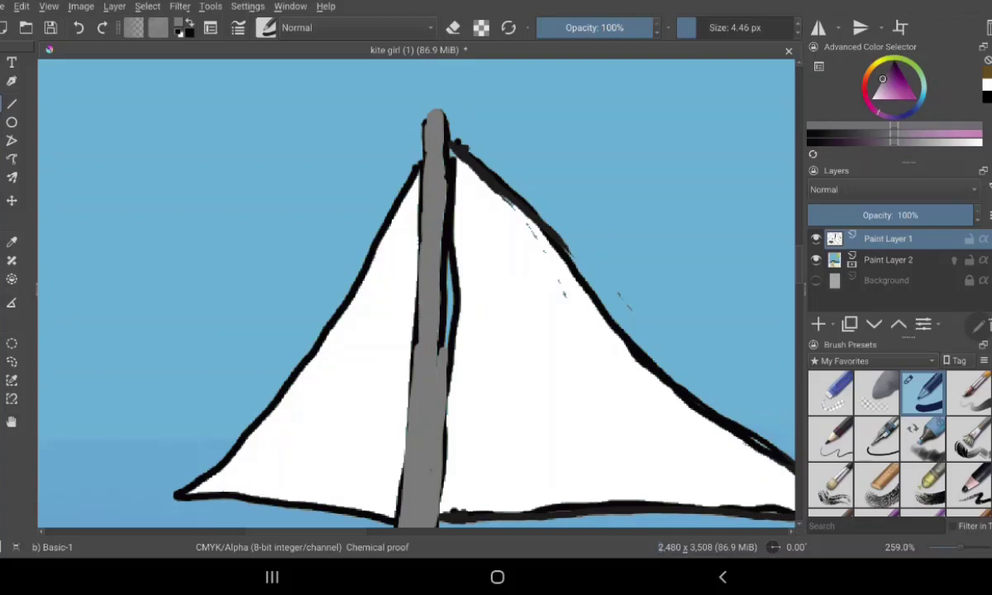
drag(417, 292, 417, 342)
mouse_move(416, 163)
mouse_down()
mouse_move(417, 224)
mouse_move(419, 109)
mouse_up()
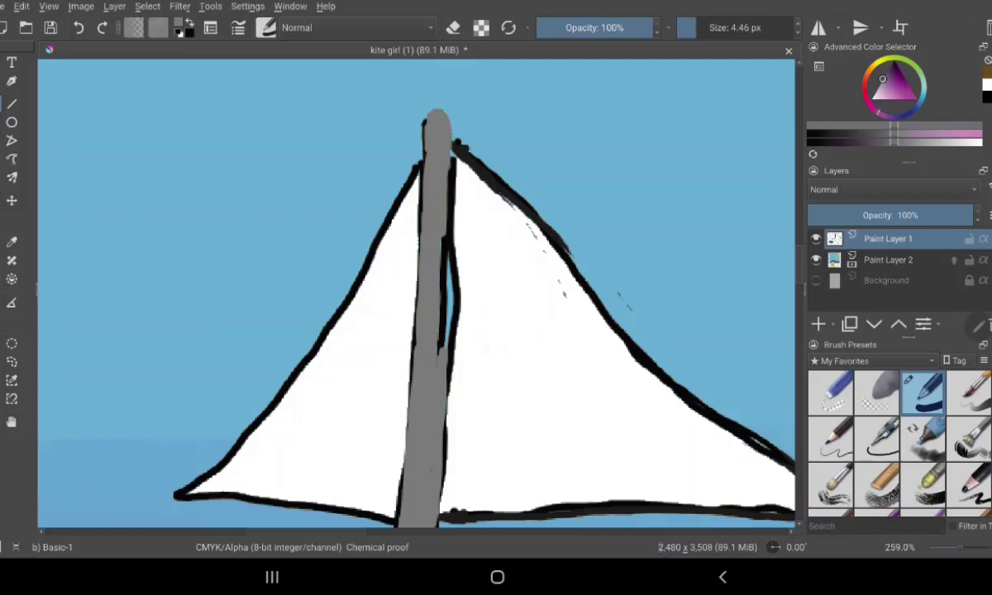
drag(447, 234, 442, 333)
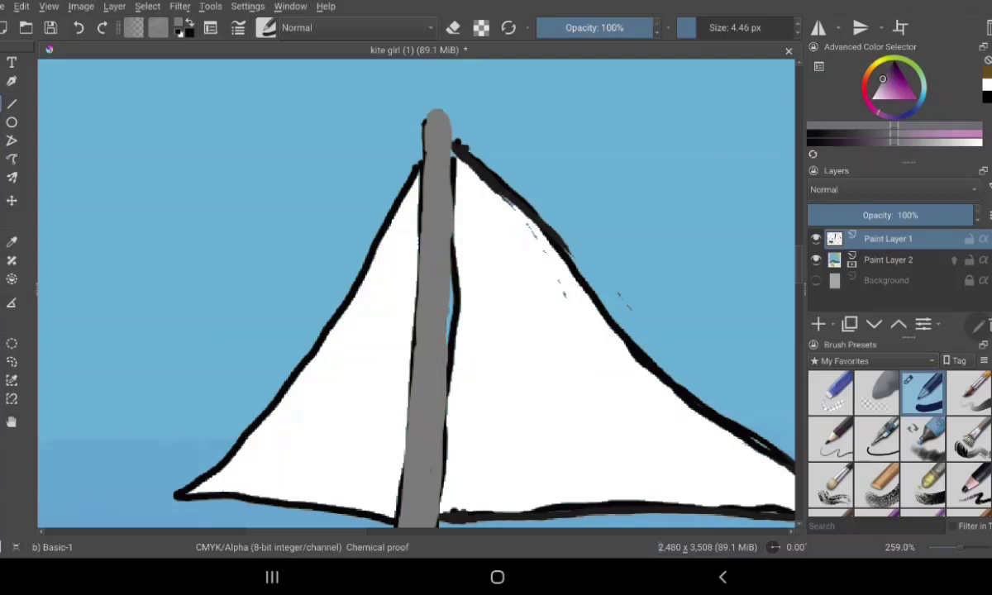
drag(422, 295, 422, 342)
Sample white from the sail and touch up its right edge, undoing a stray dark mark.
click(11, 241)
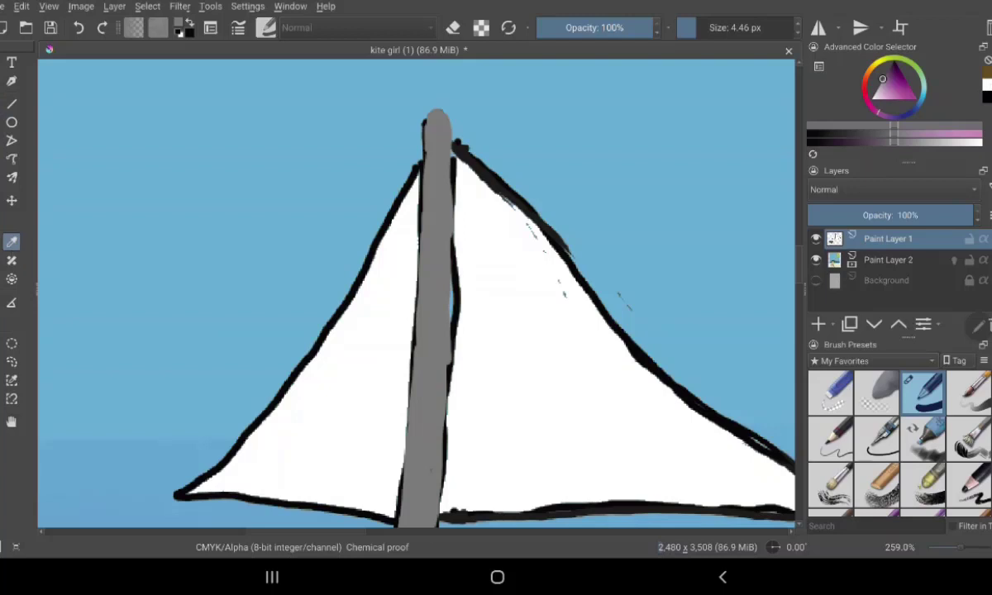
click(537, 372)
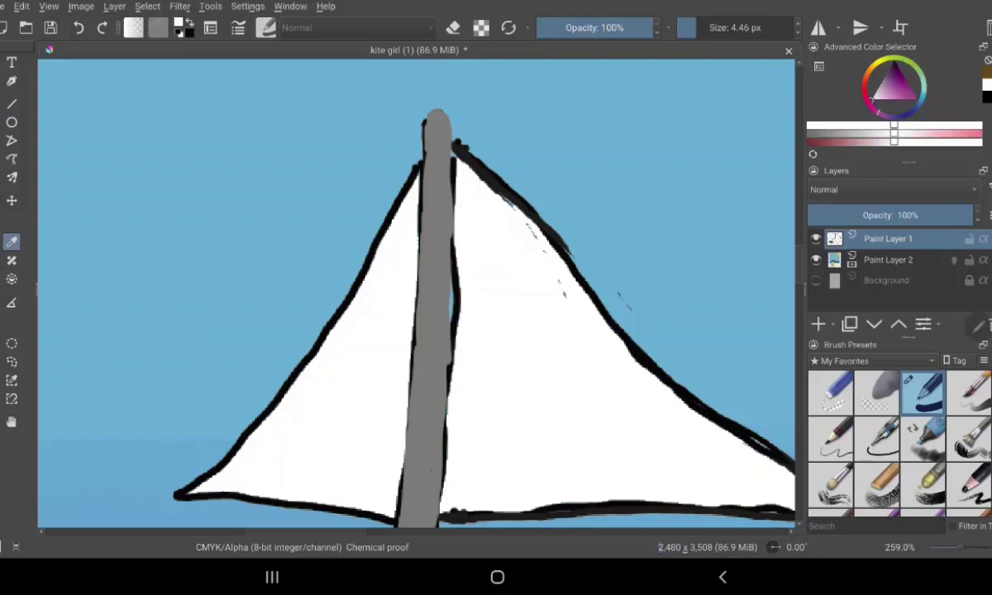
key(b)
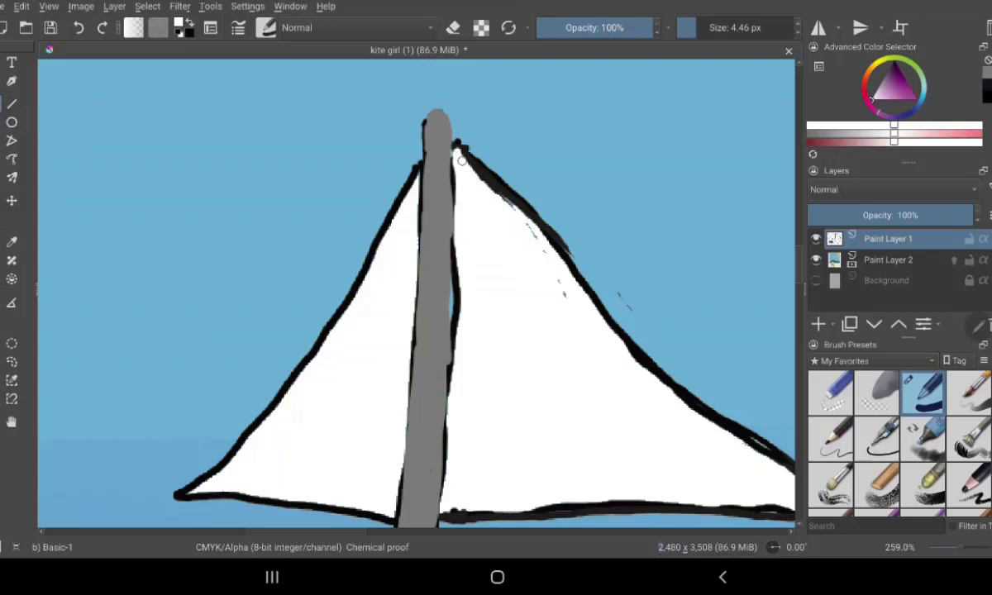
drag(460, 162, 482, 189)
key(ctrl+z)
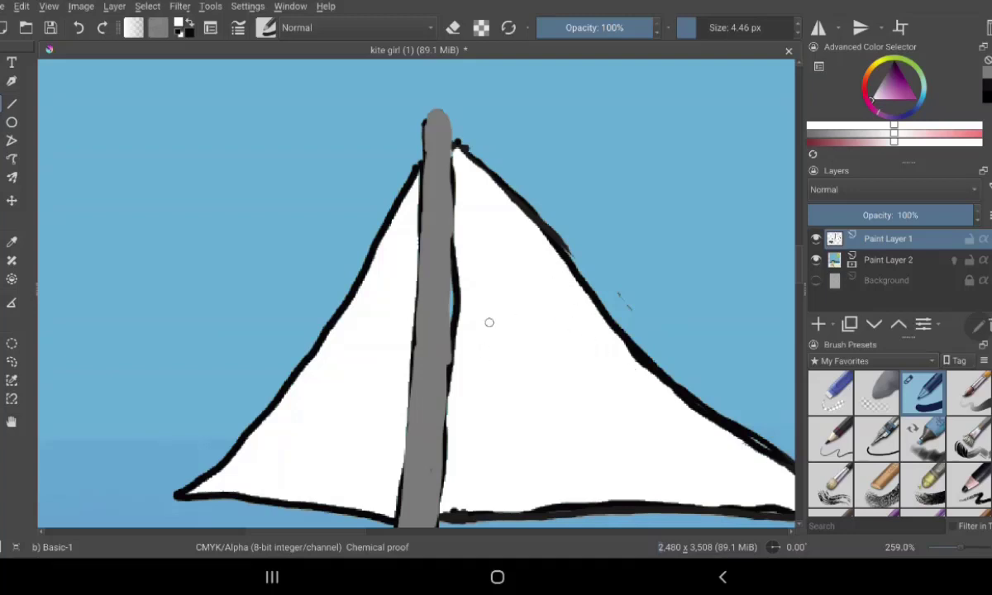
In eraser mode, remove the faint specks and thick bump along the right sail's edge.
key(e)
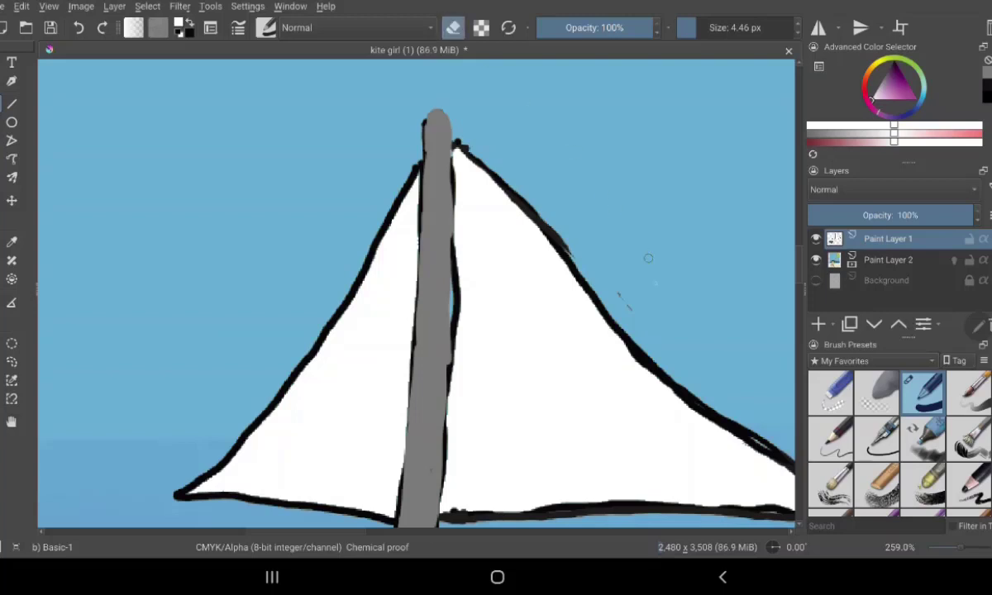
drag(608, 294, 643, 315)
drag(535, 221, 564, 245)
drag(434, 132, 463, 143)
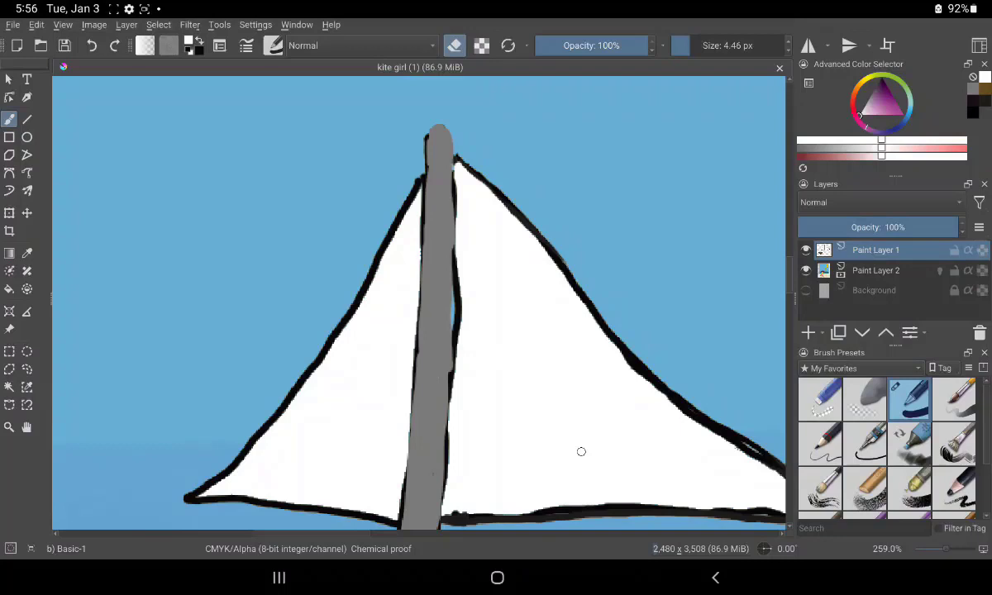
Turn eraser mode off and trace black outlines along the mast's left and right edges.
scroll(581, 452, up, 3)
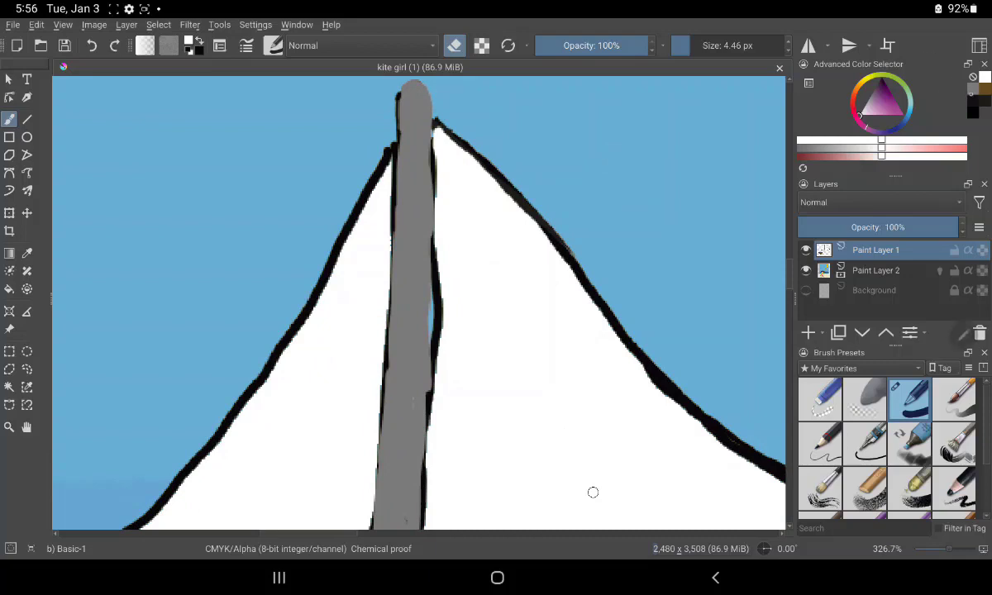
key(e)
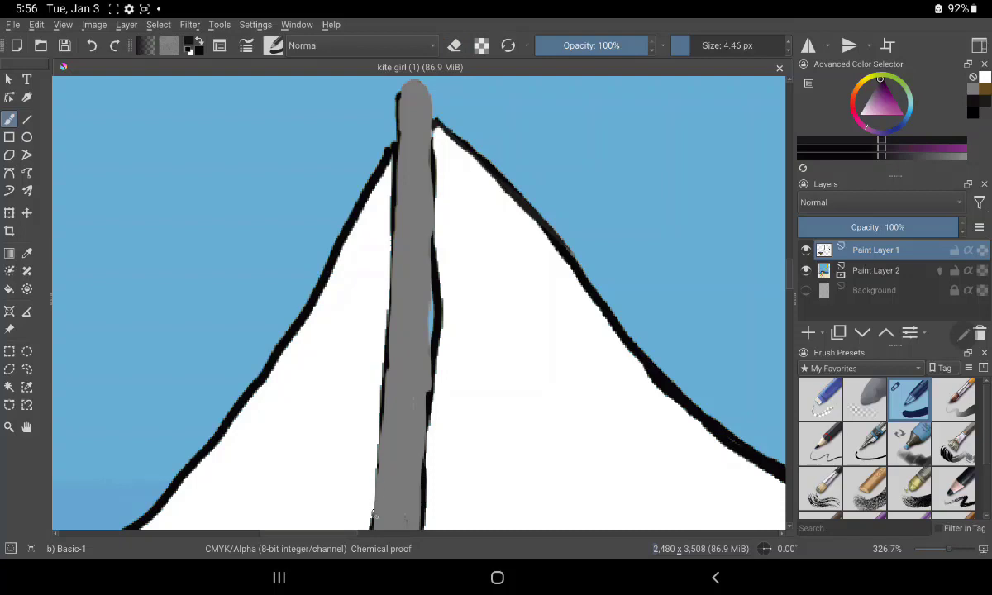
drag(369, 526, 383, 351)
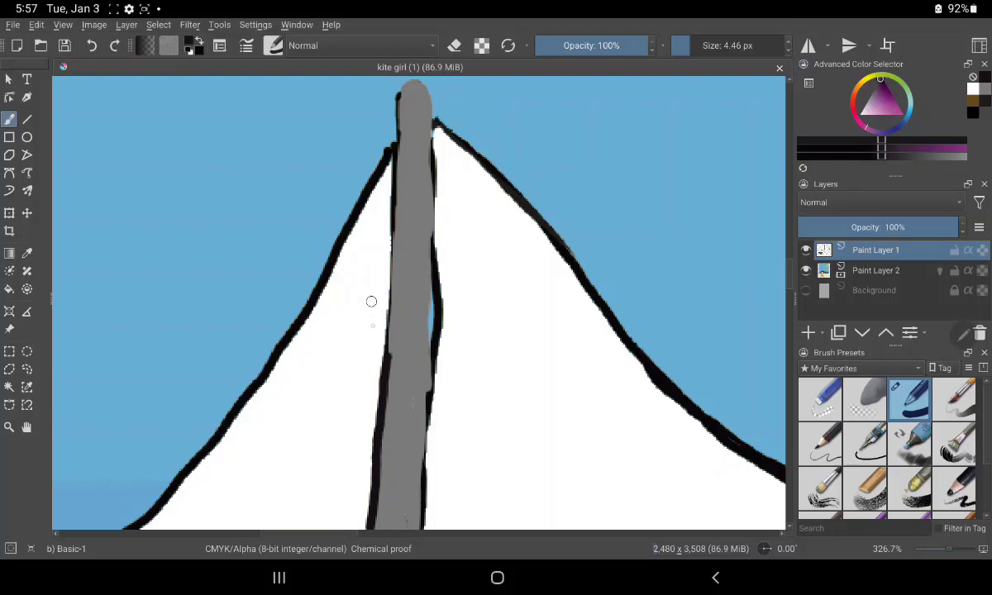
mouse_move(382, 357)
mouse_down()
mouse_move(397, 99)
mouse_move(386, 355)
mouse_up()
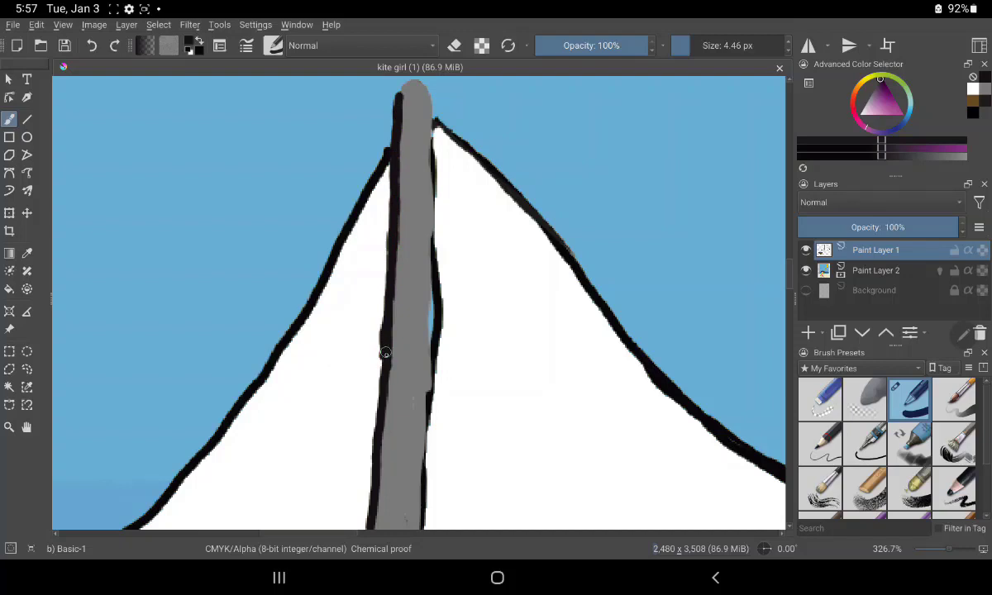
drag(380, 355, 379, 400)
mouse_move(378, 427)
mouse_down()
mouse_move(371, 523)
mouse_move(393, 216)
mouse_up()
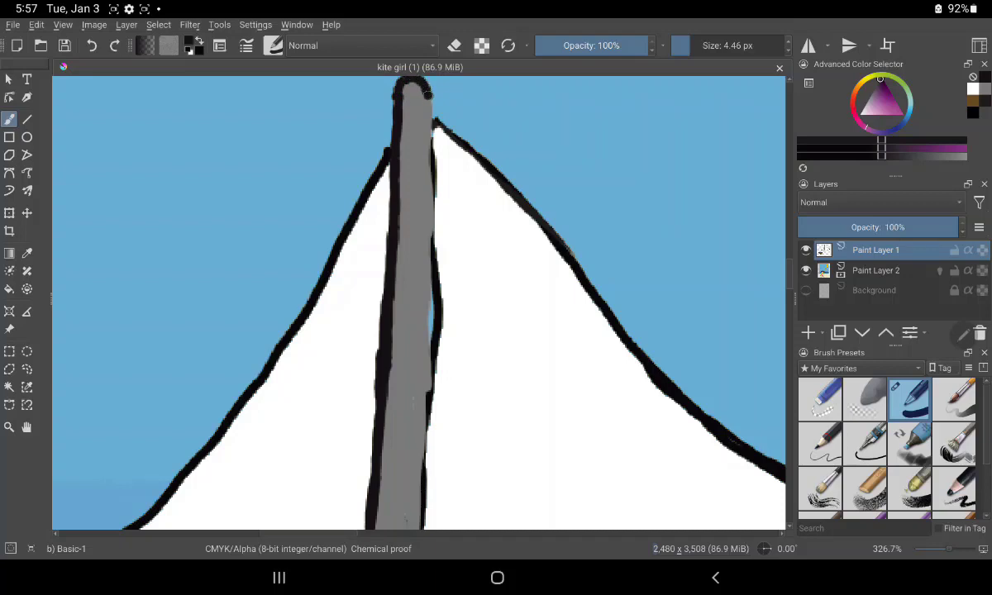
drag(428, 96, 430, 136)
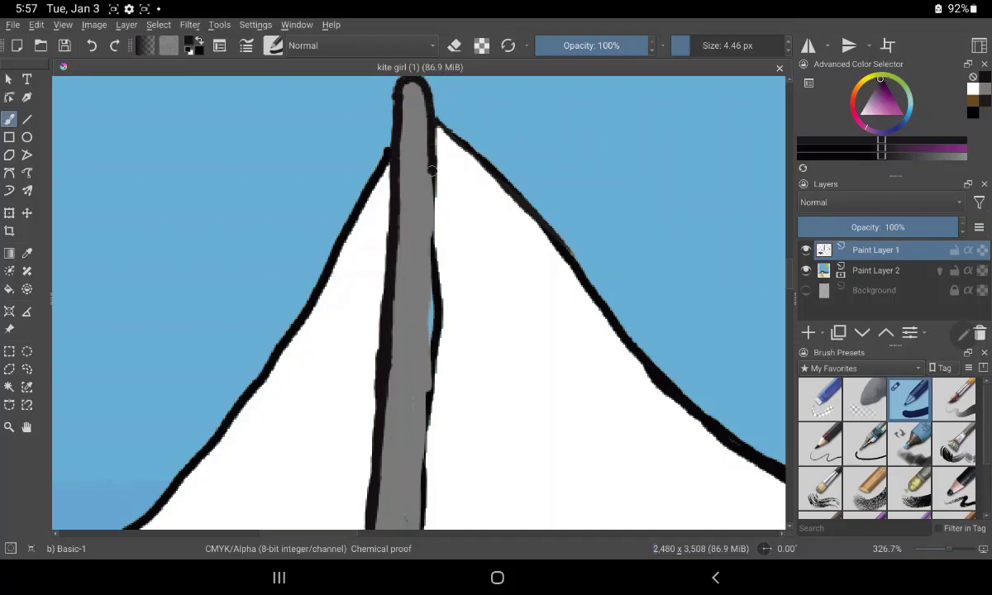
drag(430, 187, 428, 334)
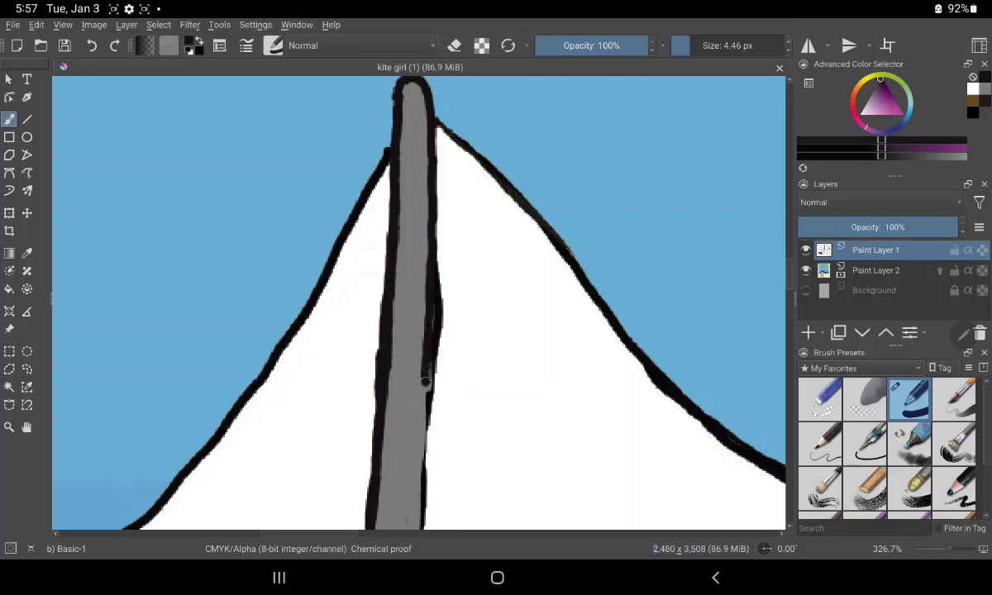
drag(424, 382, 427, 404)
mouse_move(420, 430)
mouse_down()
mouse_move(418, 516)
mouse_move(423, 418)
mouse_up()
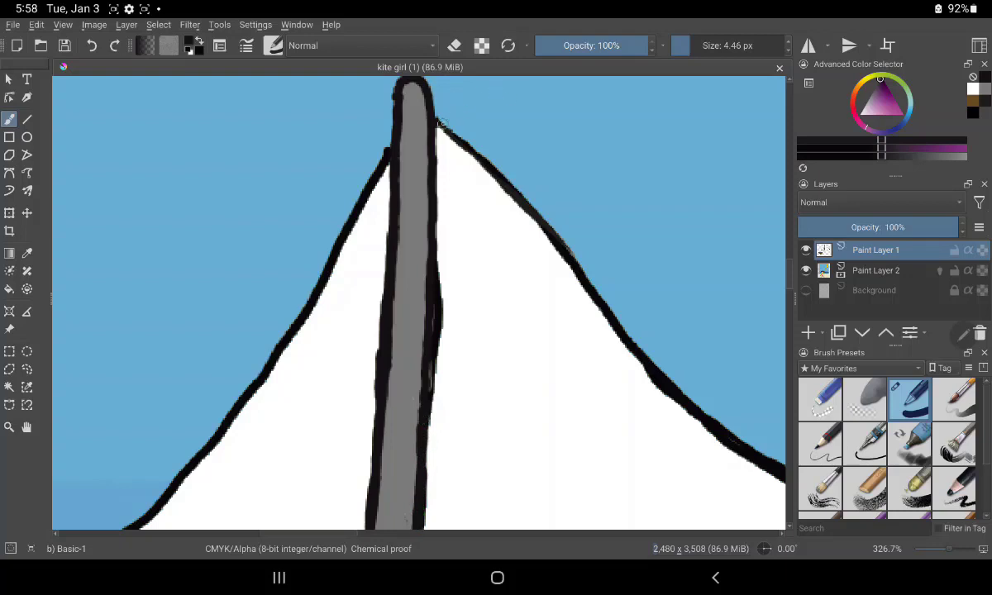
Thicken the black outer outlines of the right and left sails.
mouse_move(442, 128)
mouse_down()
mouse_move(555, 241)
mouse_move(626, 336)
mouse_up()
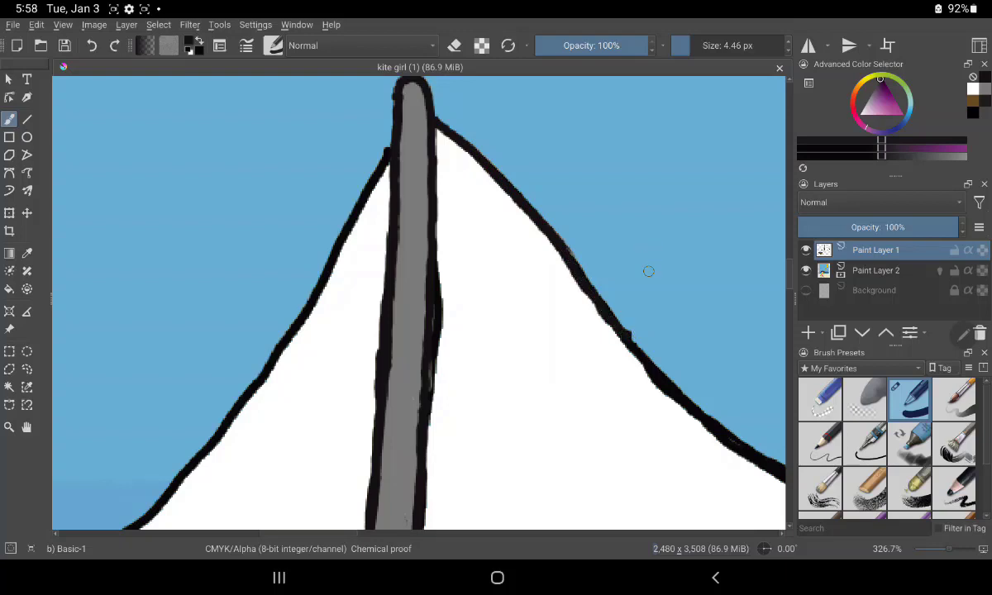
mouse_move(610, 324)
mouse_down()
mouse_move(660, 377)
mouse_move(620, 334)
mouse_move(613, 347)
mouse_move(670, 399)
mouse_move(765, 458)
mouse_up()
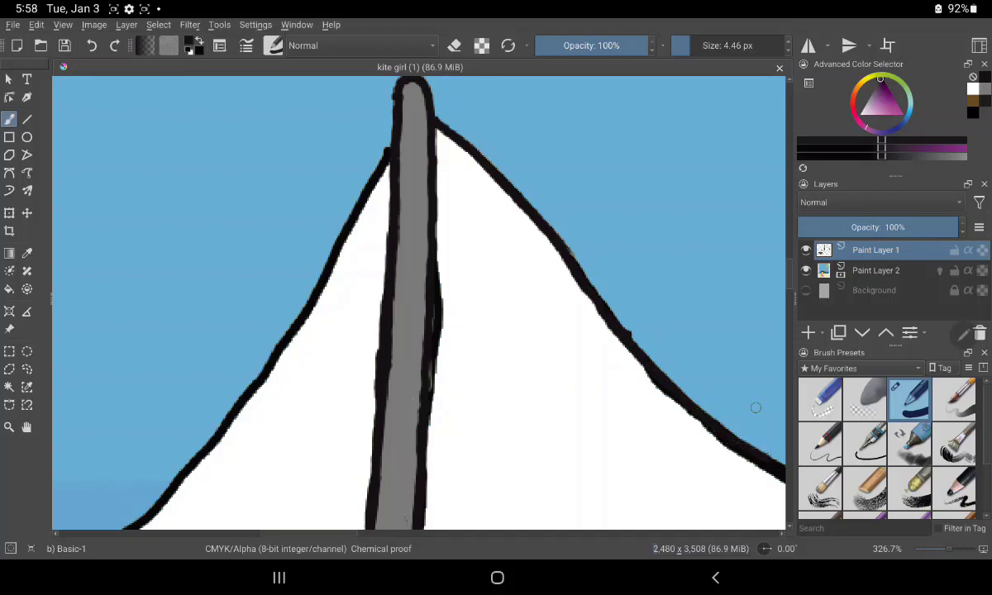
click(454, 45)
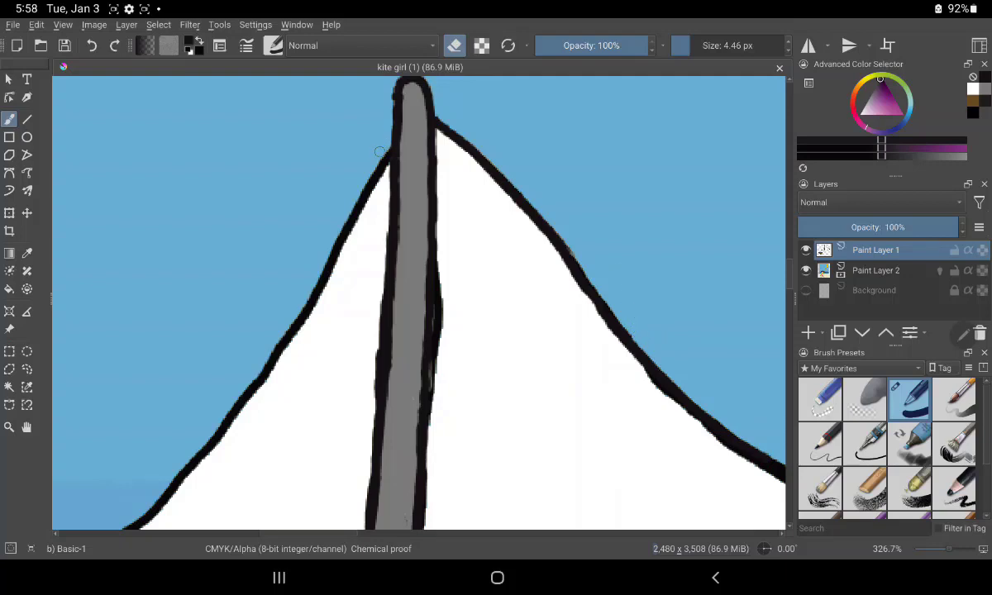
click(454, 45)
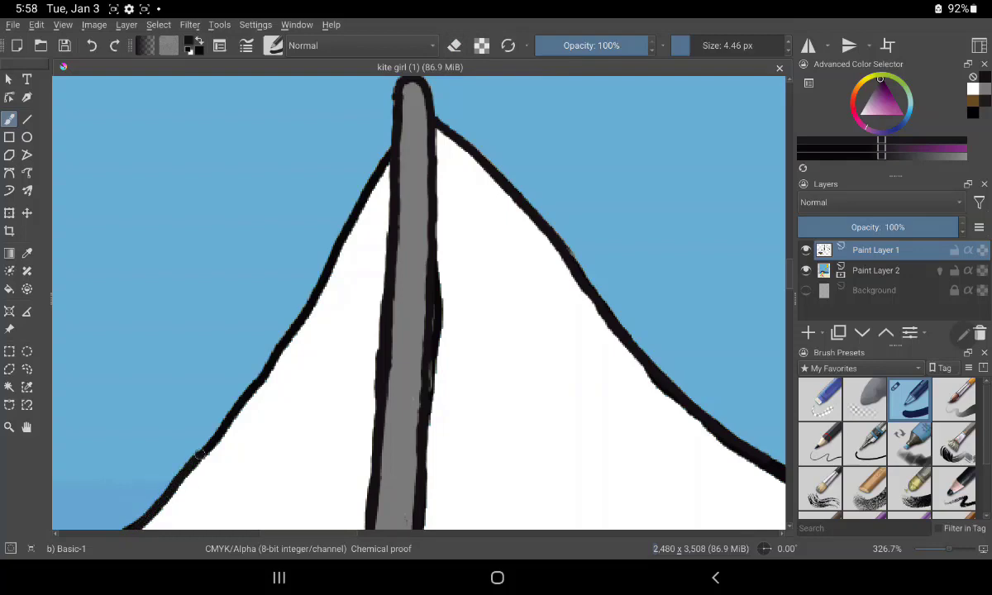
mouse_move(220, 431)
mouse_down()
mouse_move(392, 154)
mouse_move(388, 161)
mouse_up()
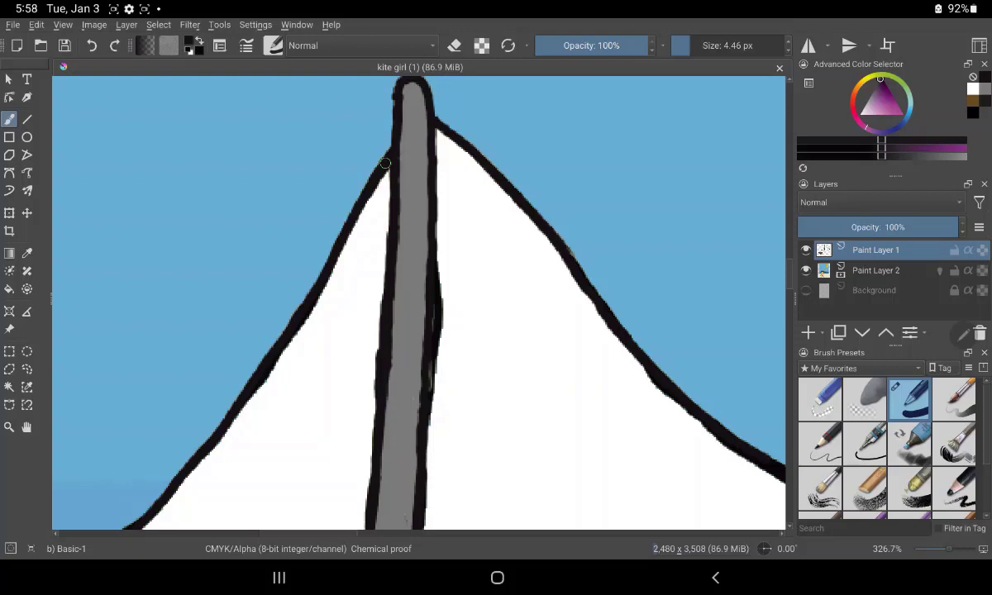
mouse_move(541, 469)
mouse_down()
mouse_move(582, 463)
mouse_move(579, 339)
mouse_up()
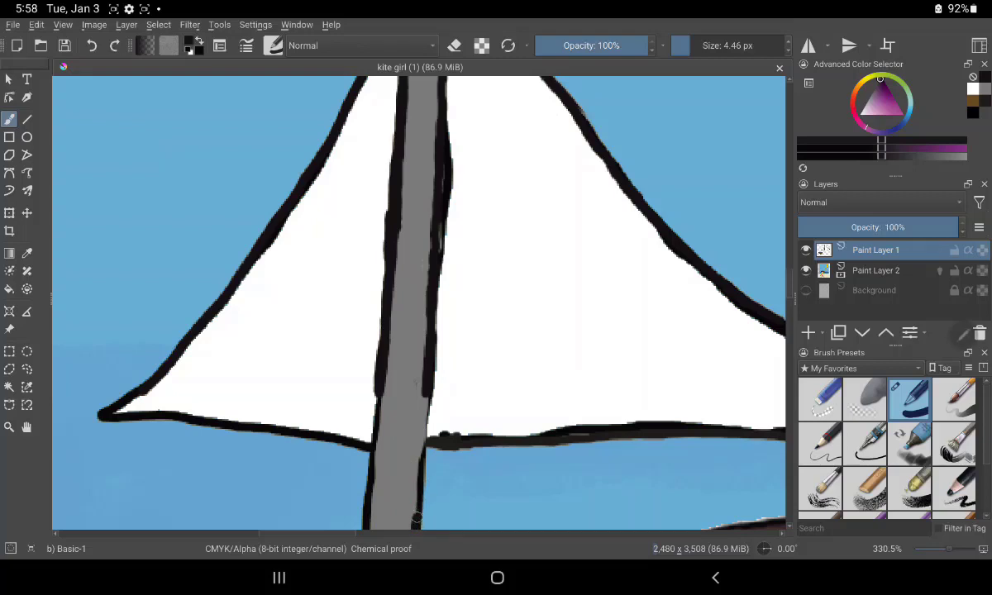
Extend the mast's black left and right outlines down to the sails' bottom edge.
mouse_move(416, 519)
mouse_down()
mouse_move(426, 400)
mouse_move(418, 522)
mouse_up()
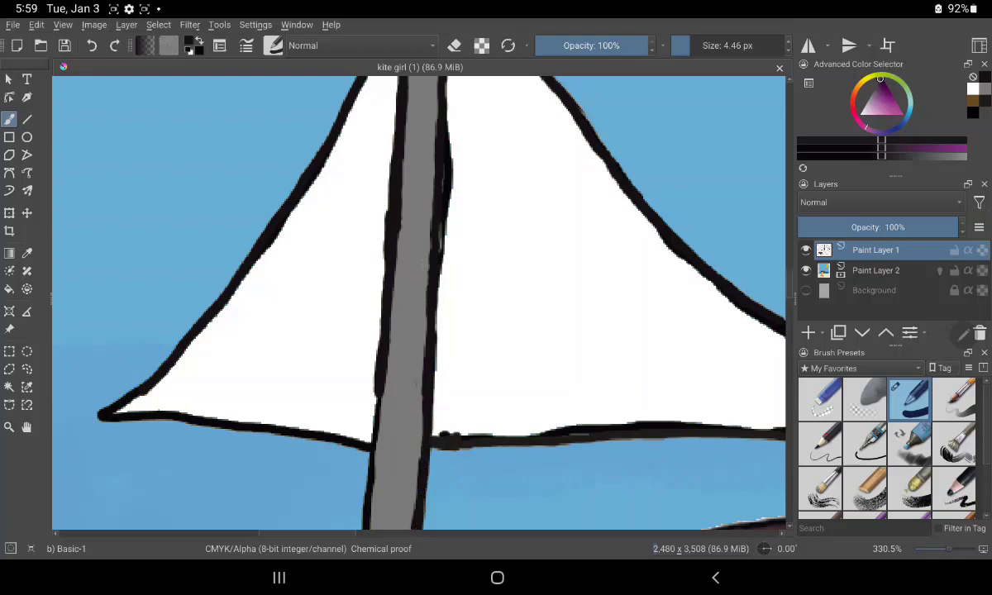
drag(376, 397, 362, 530)
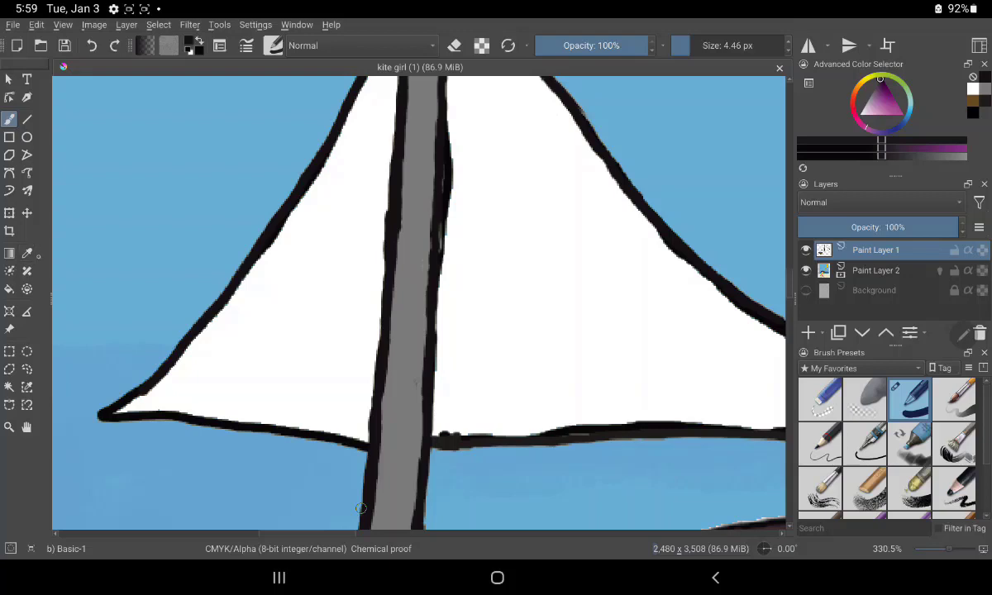
click(26, 253)
Using the sail's white, smooth the right sail's wobbly outline and bumpy bottom edge.
click(541, 317)
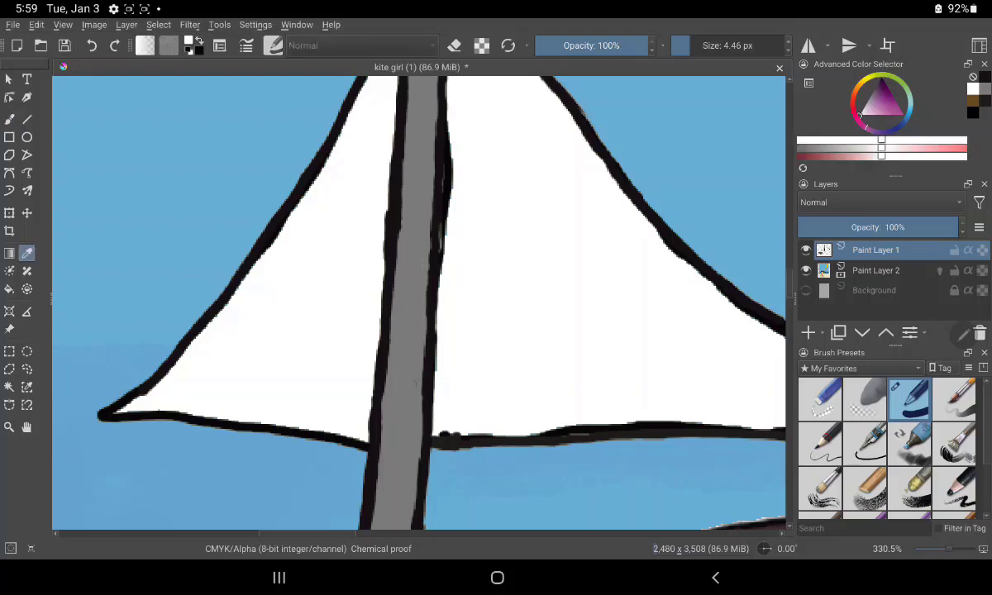
click(10, 119)
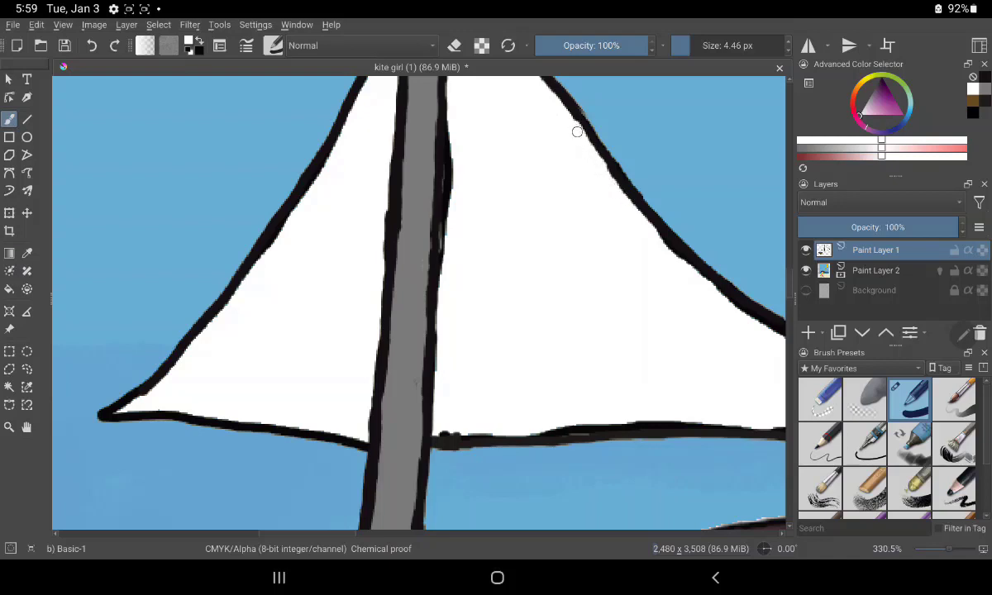
mouse_move(611, 180)
mouse_down()
mouse_move(698, 279)
mouse_move(772, 334)
mouse_up()
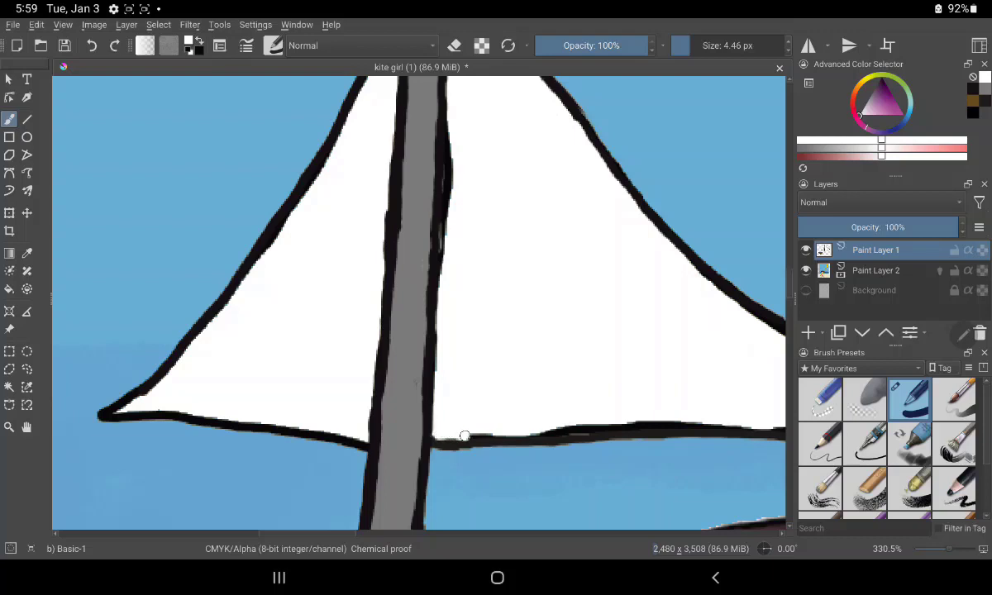
drag(463, 434, 486, 437)
drag(524, 431, 739, 421)
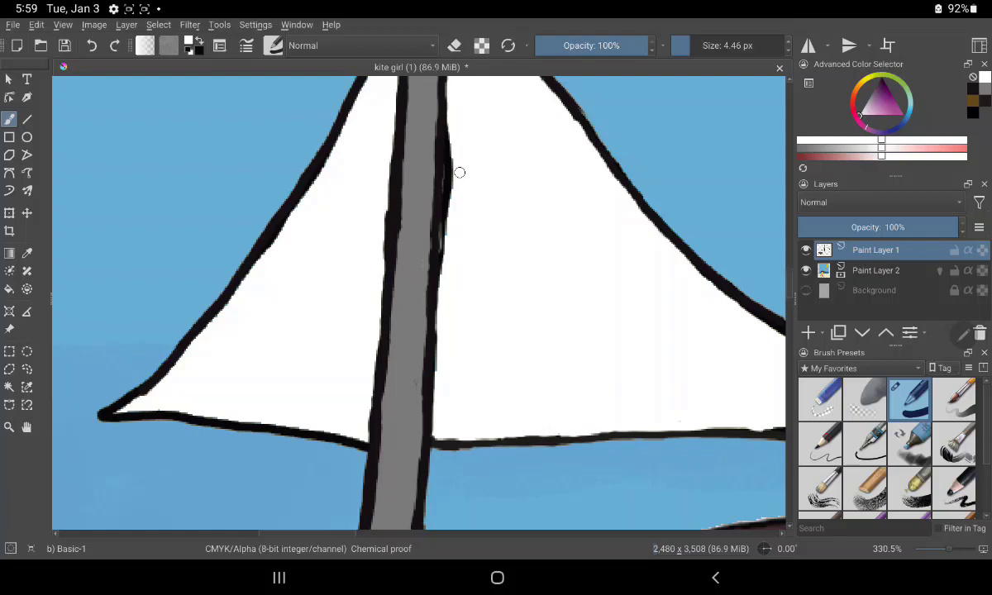
Tidy the mast's right outline and the left sail's lower-left and upper-left outlines in white.
drag(458, 159, 442, 399)
mouse_move(133, 405)
mouse_down()
mouse_move(220, 328)
mouse_move(251, 238)
mouse_move(285, 192)
mouse_move(342, 145)
mouse_move(314, 187)
mouse_move(291, 190)
mouse_move(250, 291)
mouse_up()
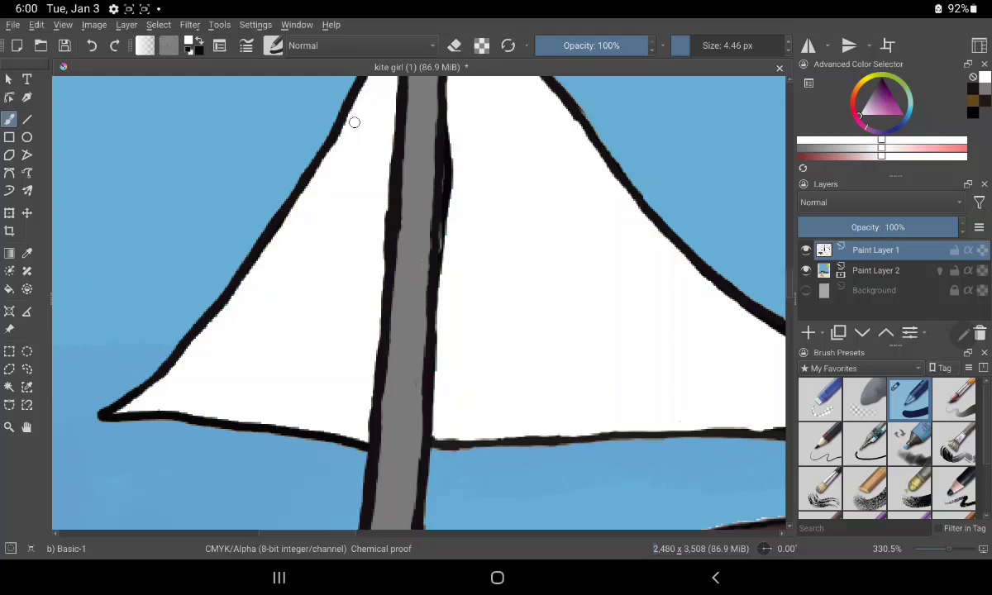
mouse_move(333, 115)
mouse_down()
mouse_move(315, 147)
mouse_move(323, 171)
mouse_up()
drag(704, 148, 444, 101)
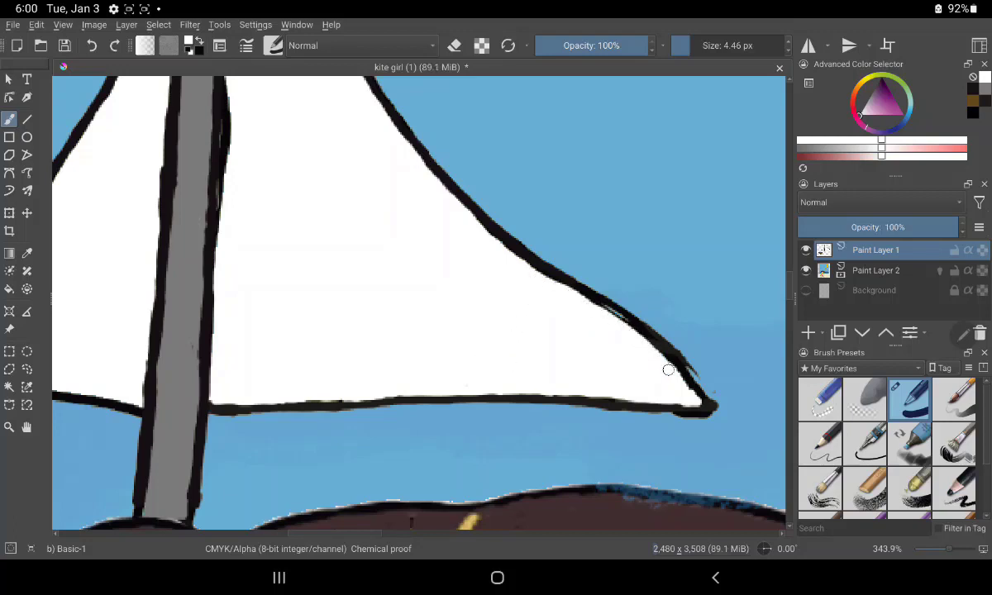
Smooth the right sail's upper edge, then darken the tip's upper and lower outlines in black.
drag(550, 269, 496, 221)
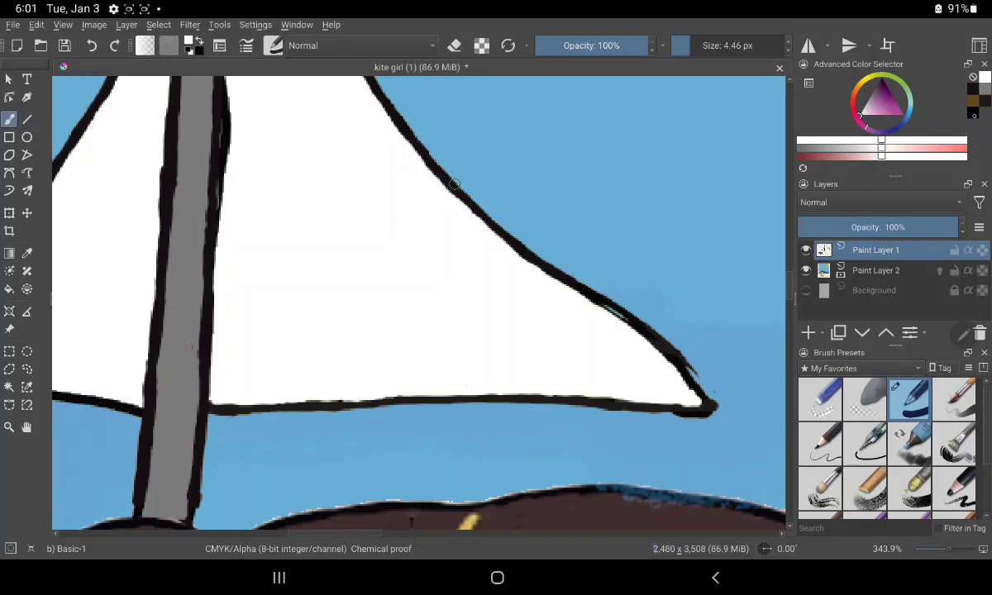
key(x)
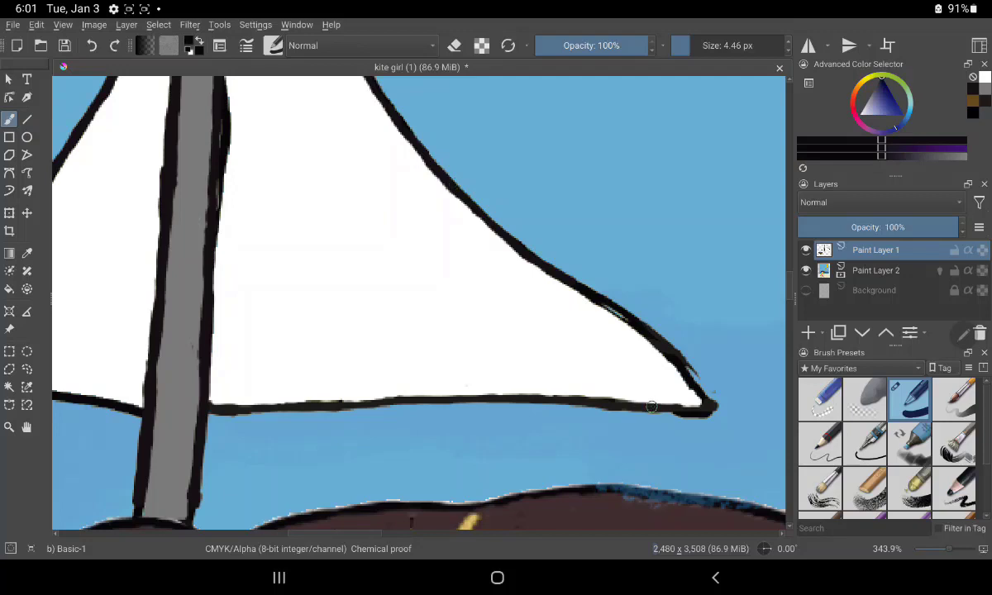
drag(693, 410, 594, 405)
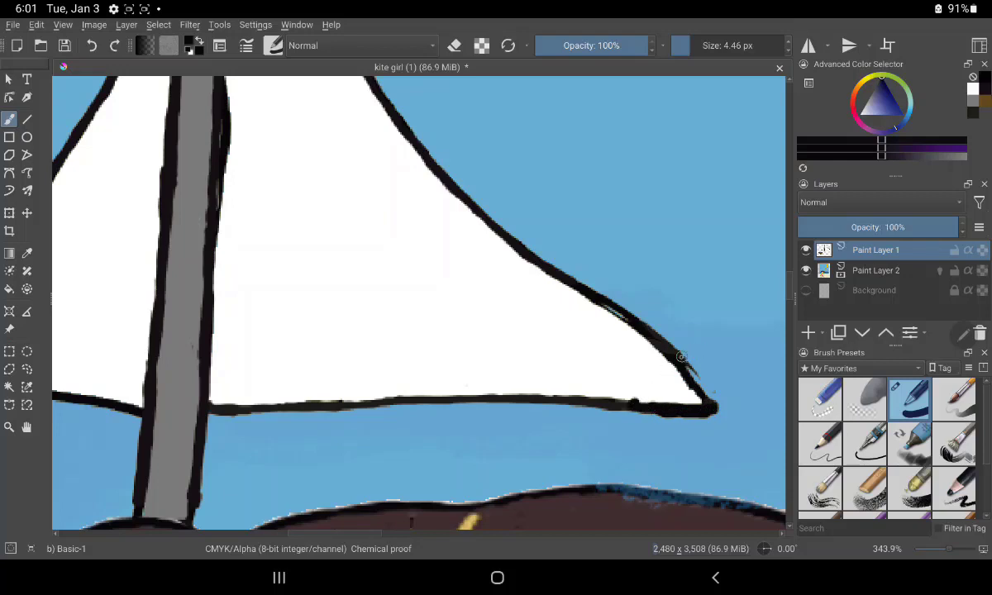
mouse_move(628, 327)
mouse_down()
mouse_move(701, 386)
mouse_move(587, 282)
mouse_up()
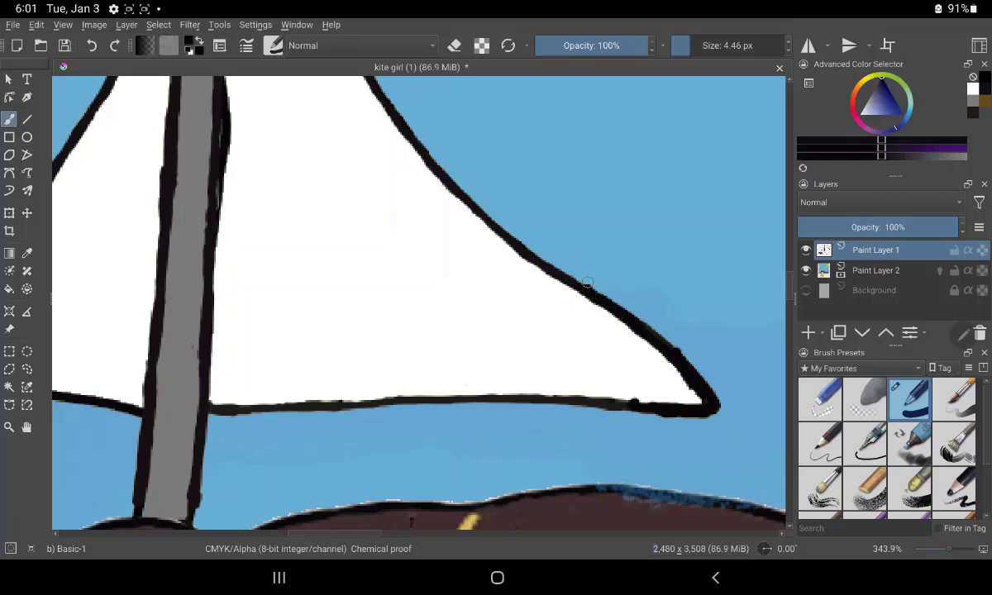
right_click(787, 286)
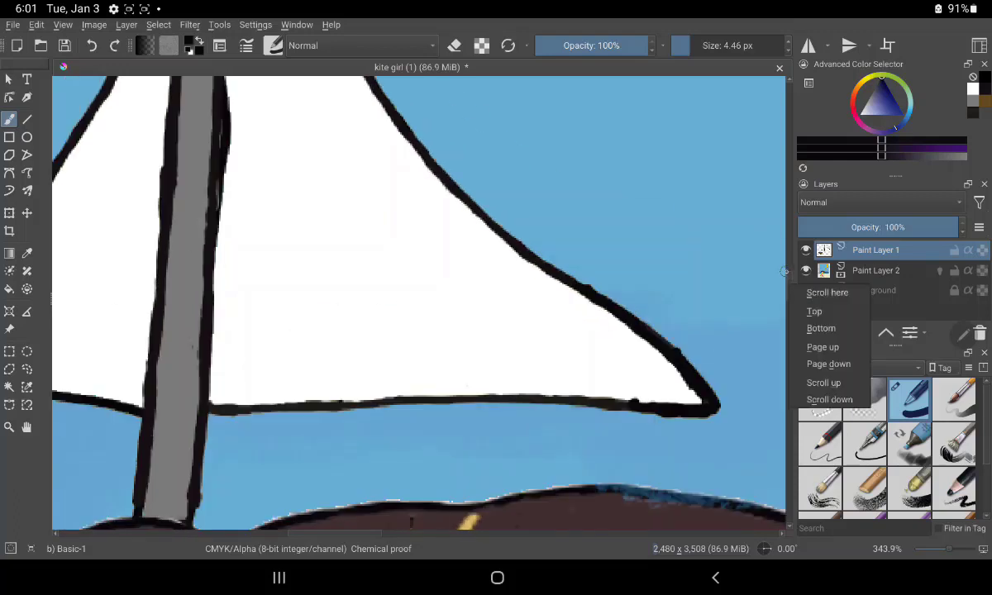
click(823, 347)
right_click(789, 285)
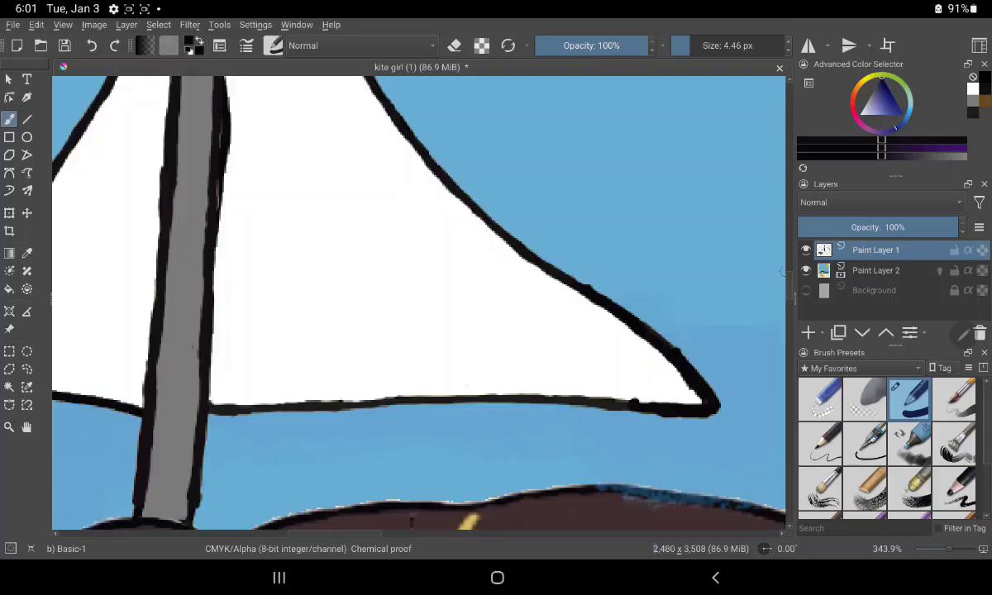
click(778, 275)
Retrace the mast's right and lower-left outlines and the sail's lower edge in black.
drag(594, 204, 716, 85)
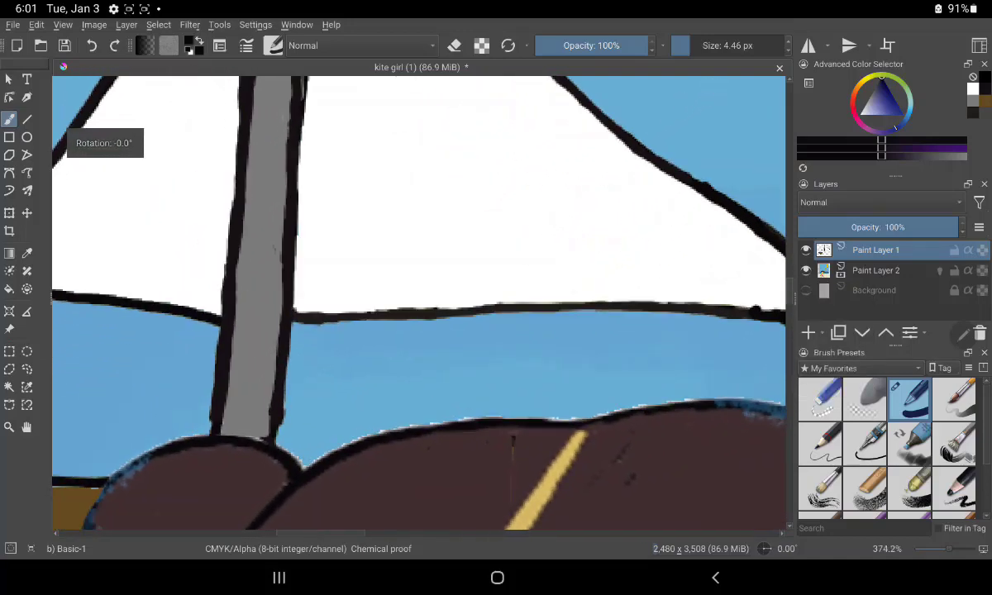
mouse_move(479, 480)
mouse_down()
mouse_move(541, 507)
mouse_move(736, 467)
mouse_up()
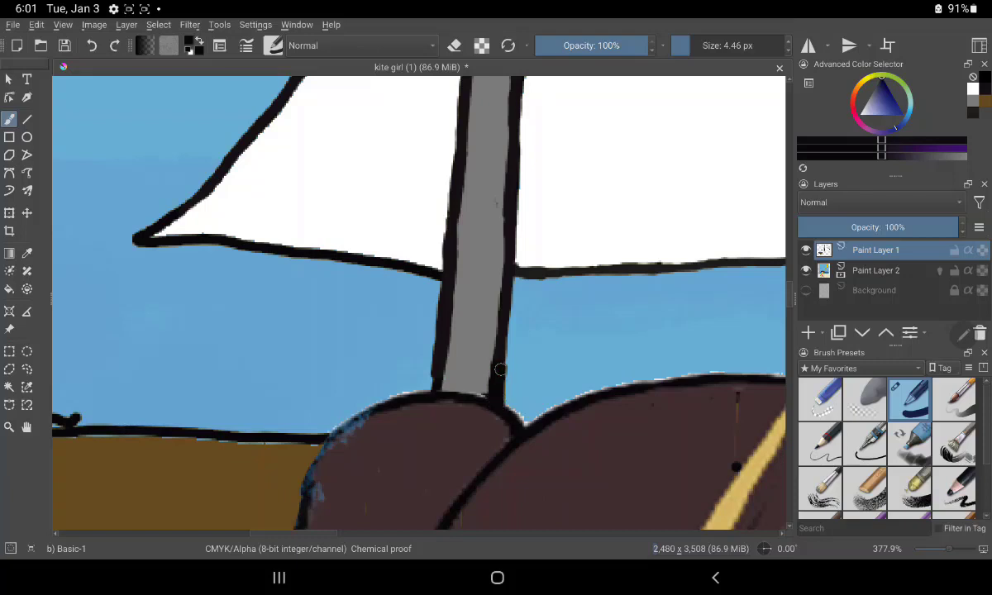
drag(501, 369, 507, 266)
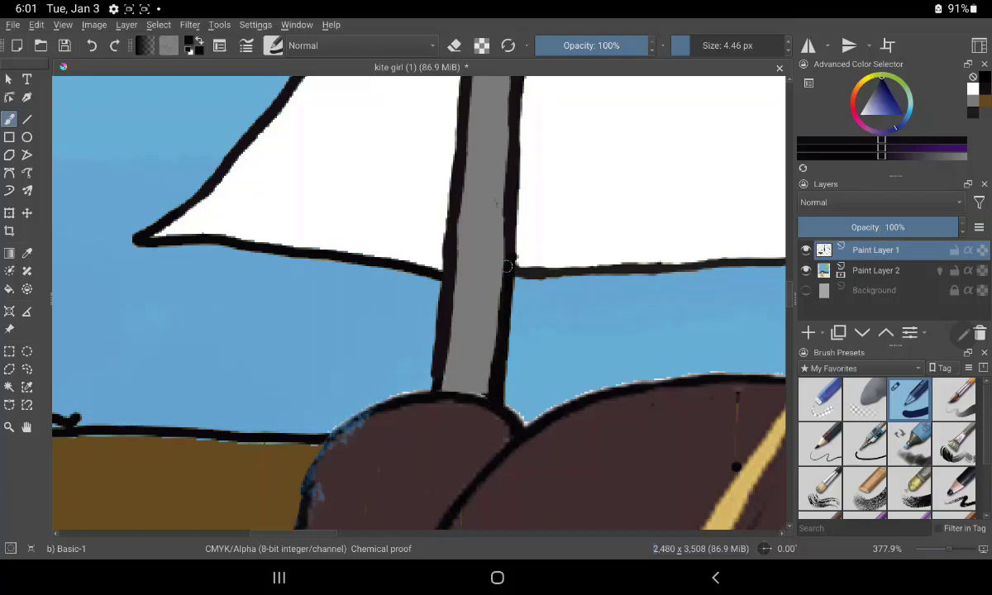
mouse_move(430, 387)
mouse_down()
mouse_move(437, 358)
mouse_move(432, 381)
mouse_up()
drag(517, 270, 776, 262)
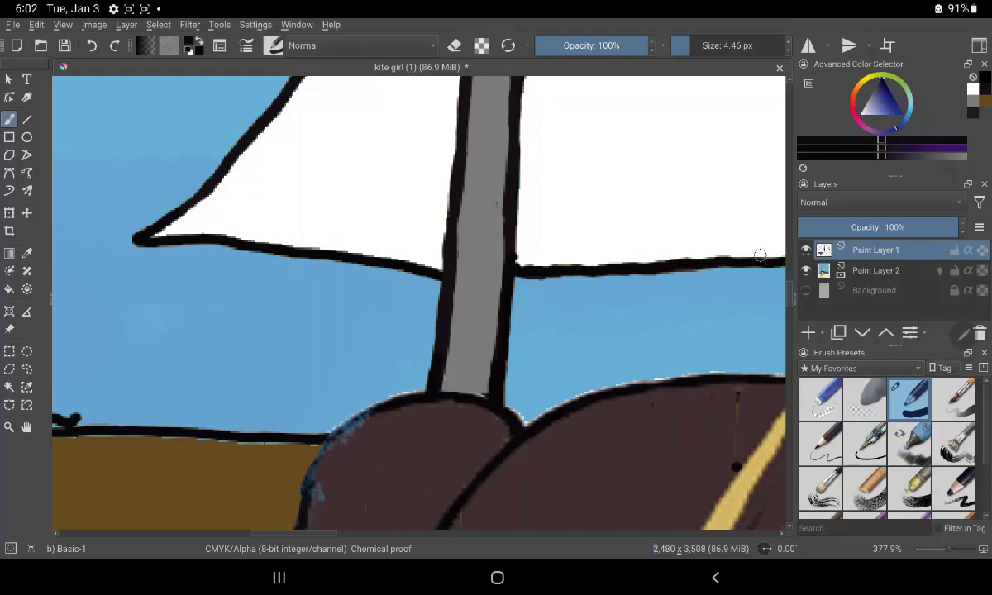
mouse_move(636, 508)
mouse_down()
mouse_move(647, 476)
mouse_move(647, 365)
mouse_up()
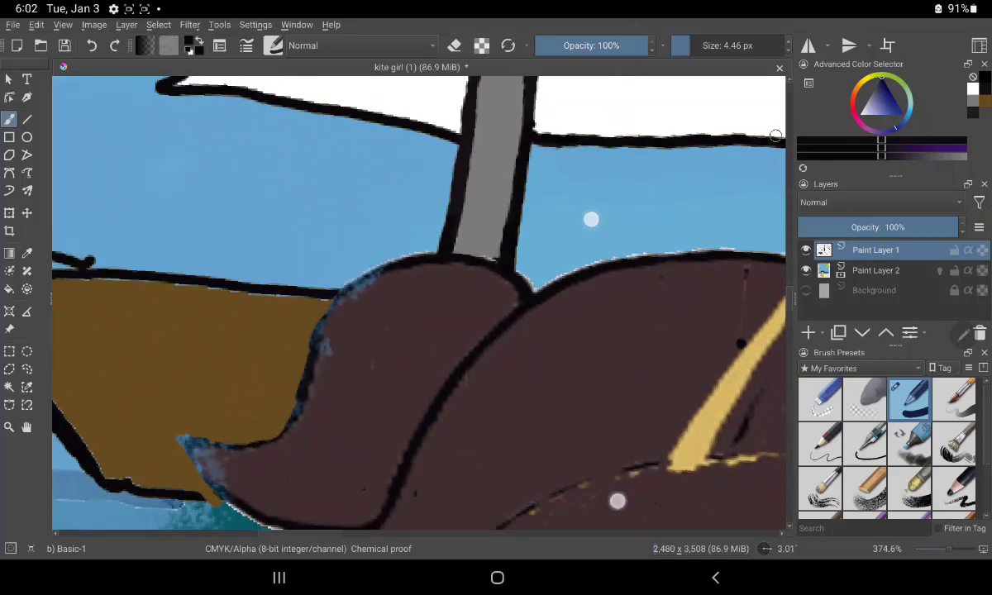
Put the brush in eraser mode and erase the stray squiggle above the boat.
drag(618, 500, 698, 381)
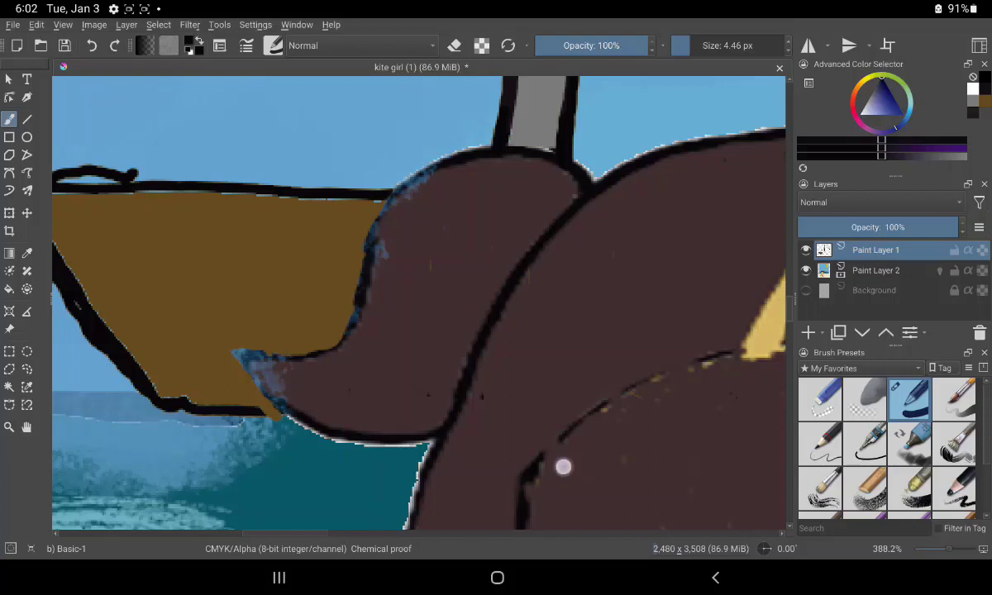
mouse_move(562, 467)
mouse_down()
mouse_move(745, 486)
mouse_move(758, 459)
mouse_up()
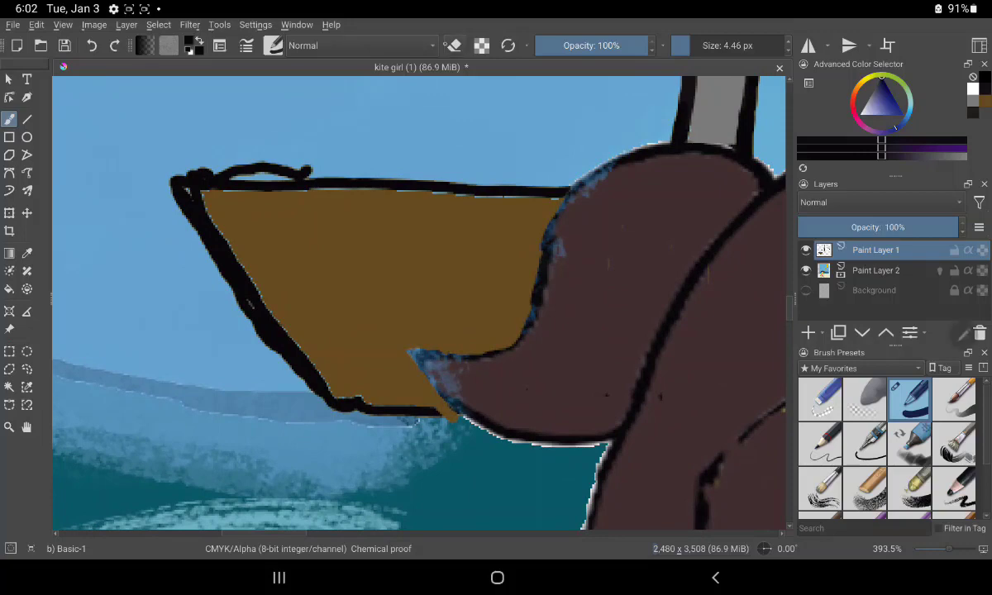
click(454, 44)
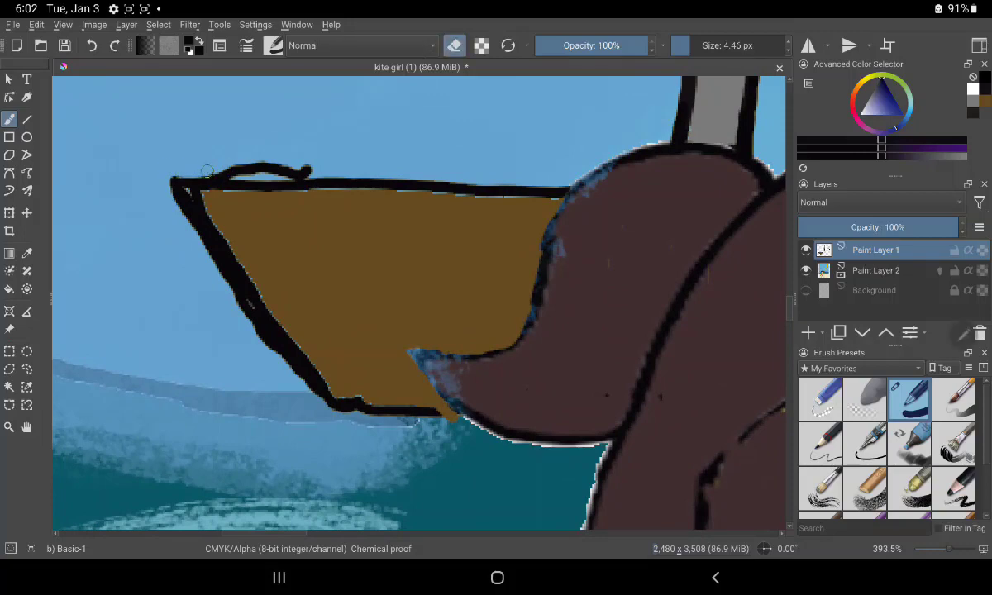
mouse_move(190, 161)
mouse_down()
mouse_move(291, 170)
mouse_move(230, 158)
mouse_up()
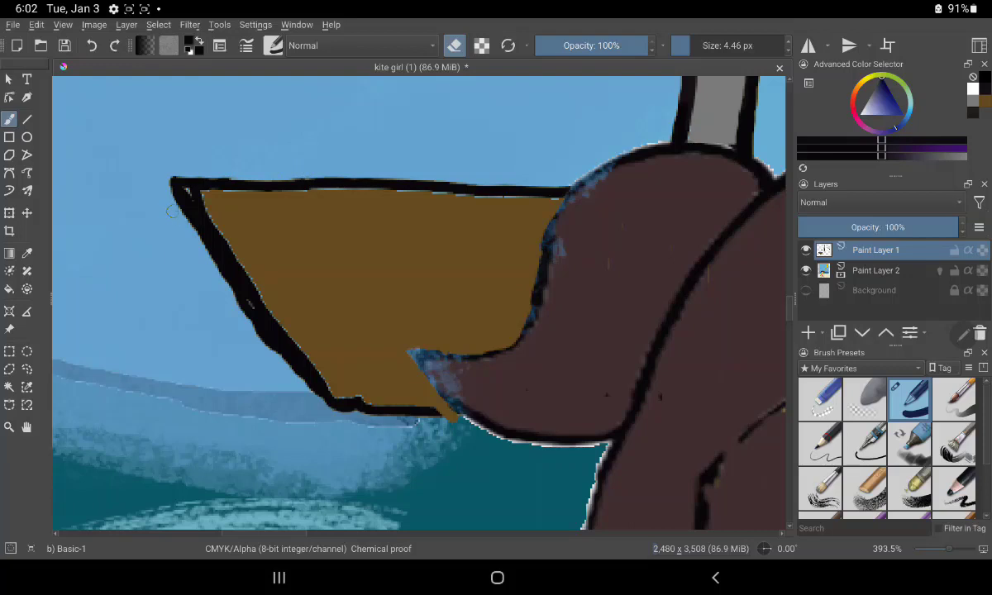
Erase excess from the boat's left and bottom black outlines to thin them.
drag(169, 202, 289, 370)
drag(263, 335, 302, 372)
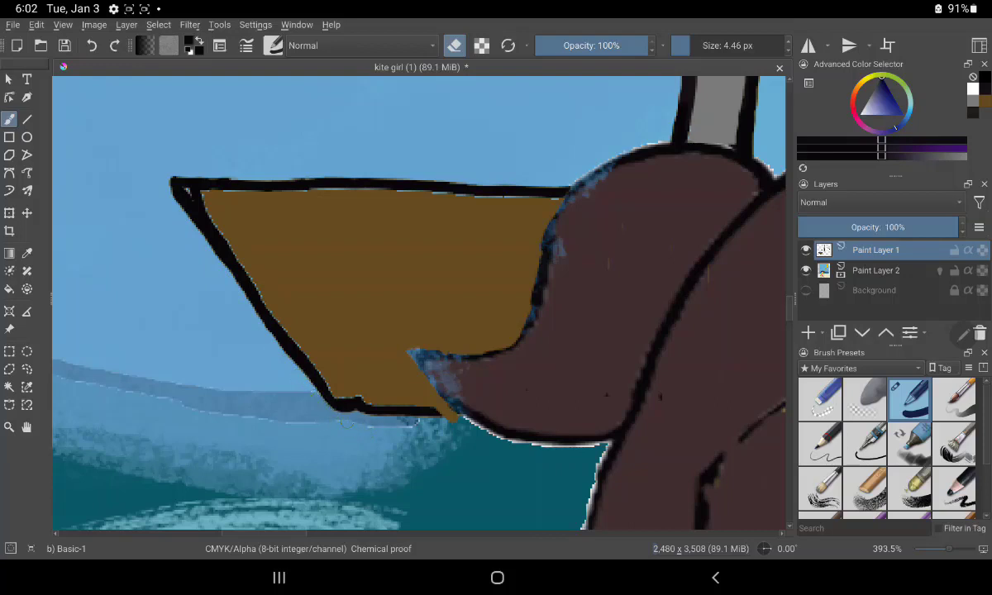
mouse_move(341, 387)
mouse_down()
mouse_move(407, 389)
mouse_move(308, 380)
mouse_move(354, 377)
mouse_up()
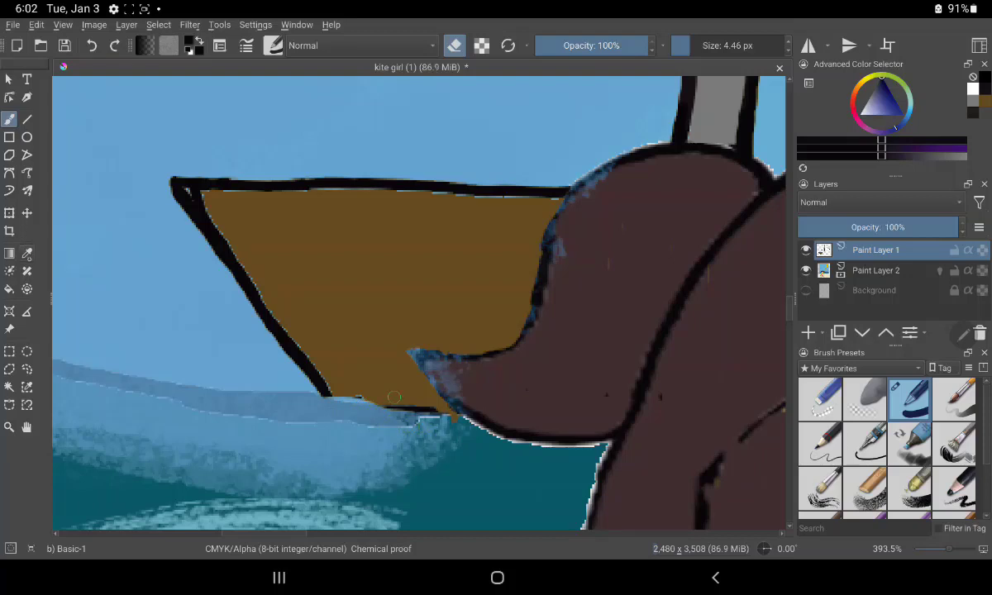
click(27, 253)
Sample the boat's brown and paint it along the hull's lower-left edge.
click(359, 272)
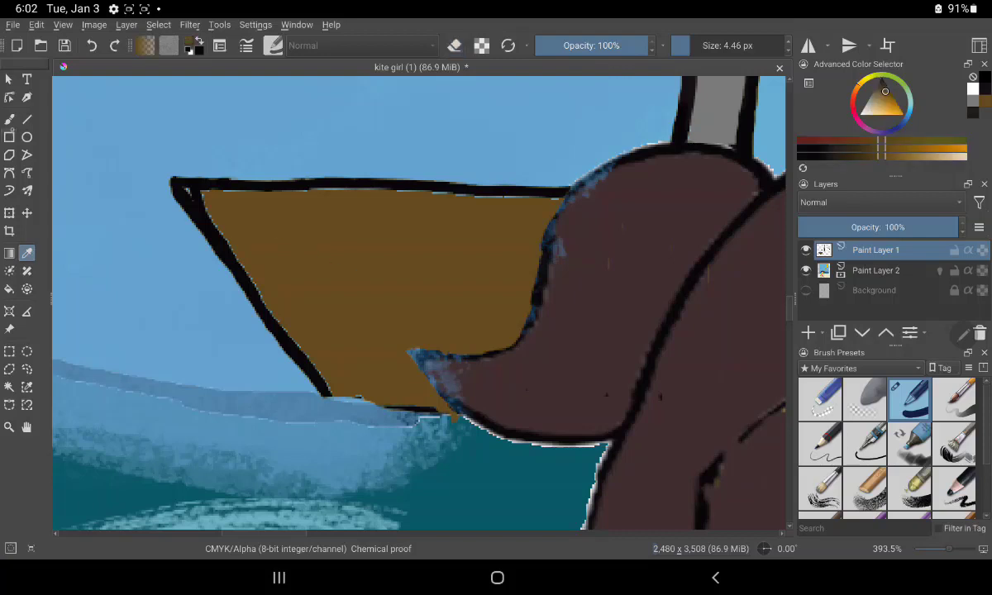
key(b)
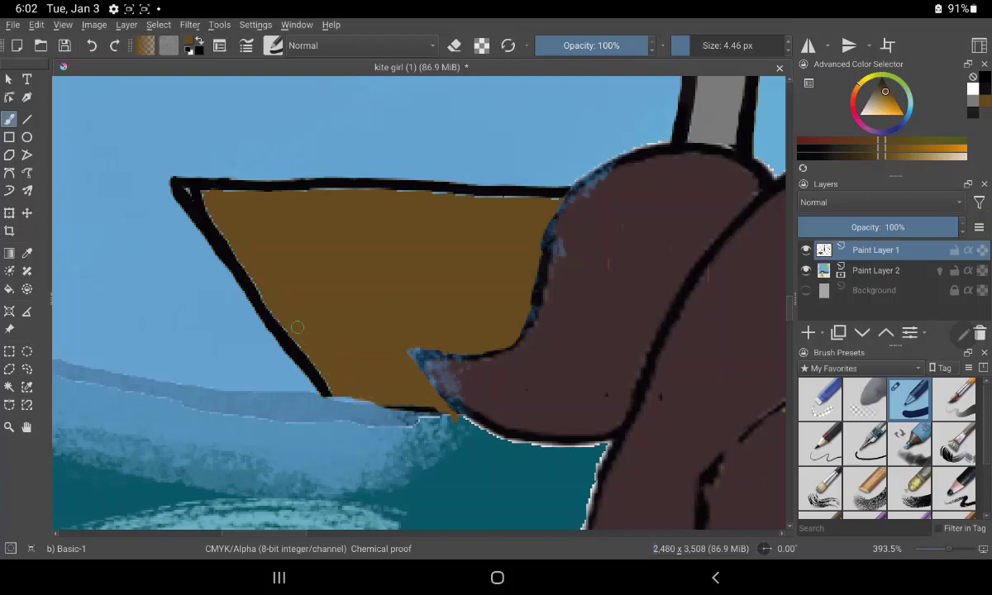
drag(310, 352, 330, 379)
drag(296, 330, 312, 354)
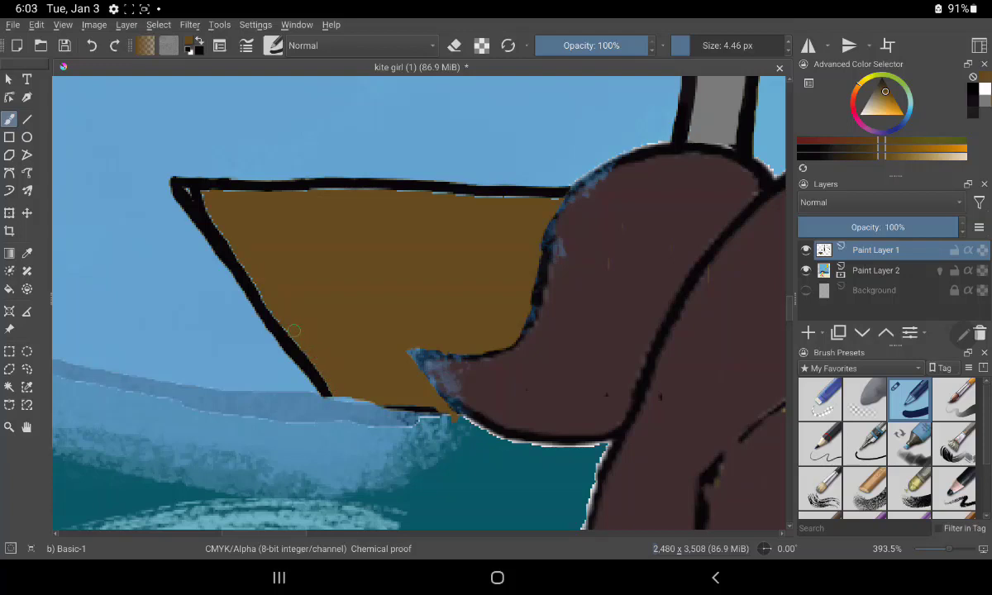
mouse_move(260, 289)
mouse_down()
mouse_move(297, 338)
mouse_move(179, 176)
mouse_move(253, 198)
mouse_move(213, 198)
mouse_up()
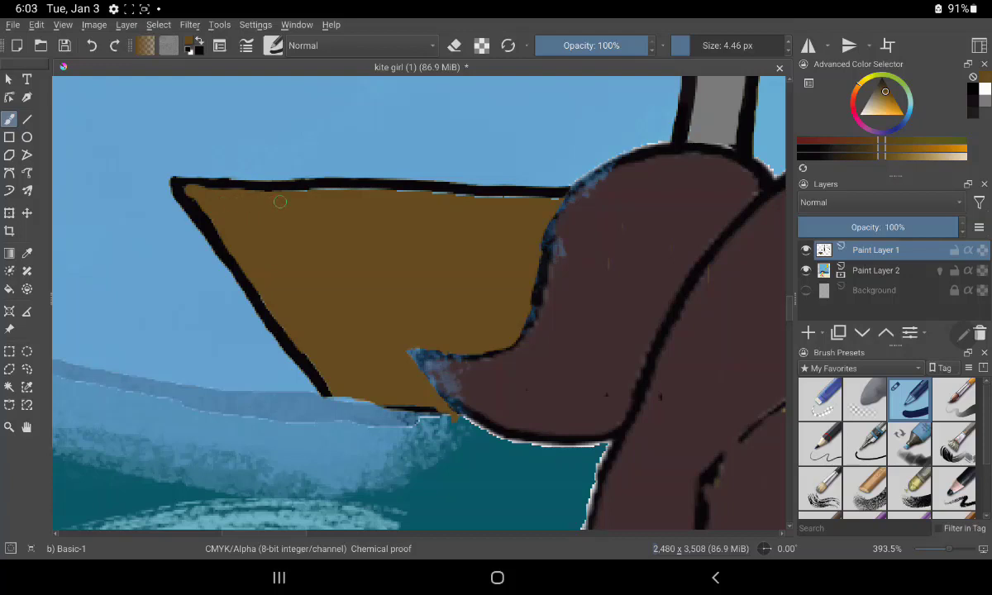
Paint brown along the hull's top edge to thin its outline up to the hair.
mouse_move(251, 197)
mouse_down()
mouse_move(264, 187)
mouse_move(326, 199)
mouse_up()
drag(398, 197, 558, 200)
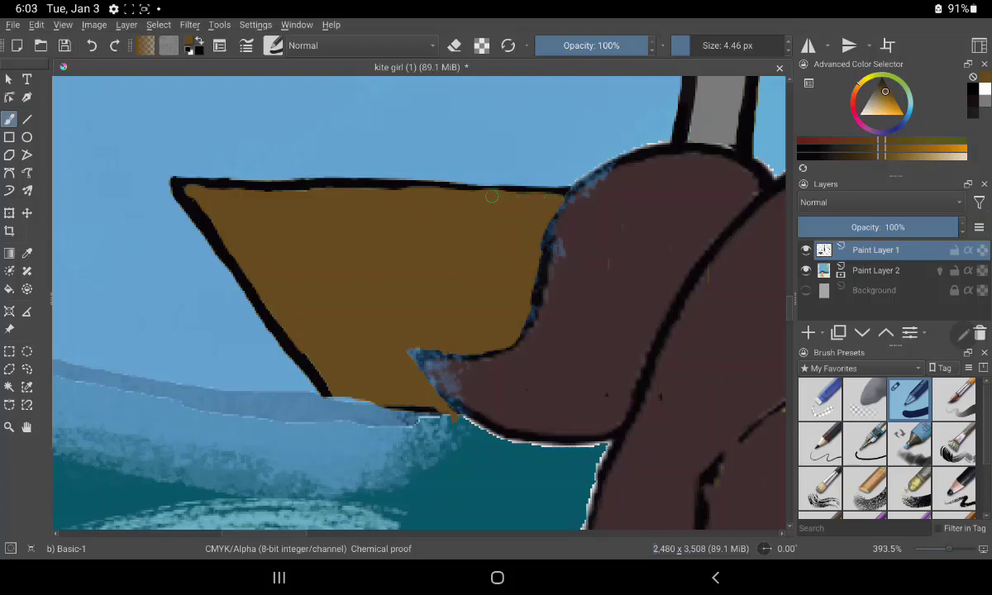
drag(424, 193, 270, 195)
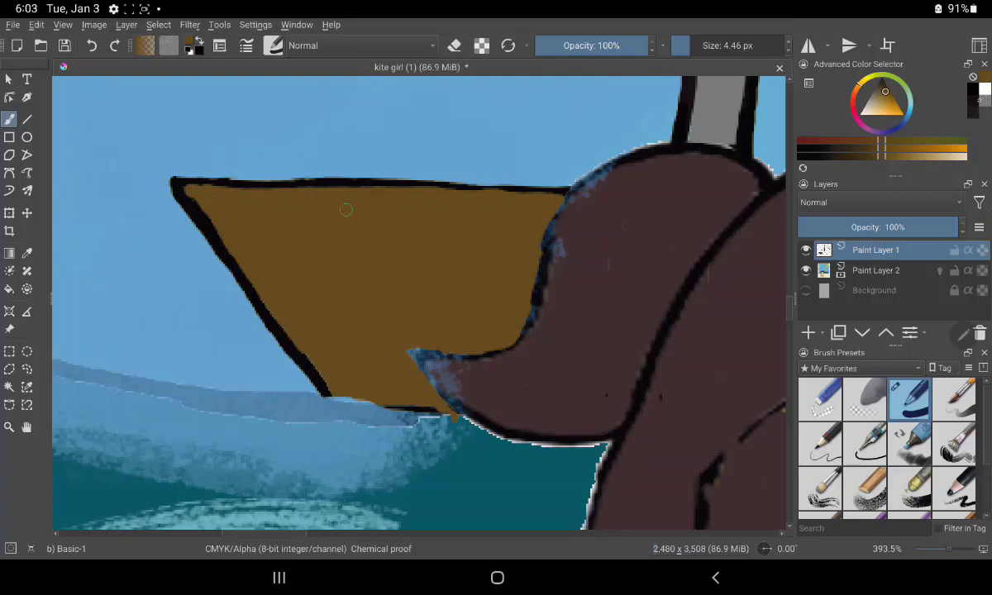
Swap to near-black and repaint the hull's top outline from the left corner across the middle.
key(x)
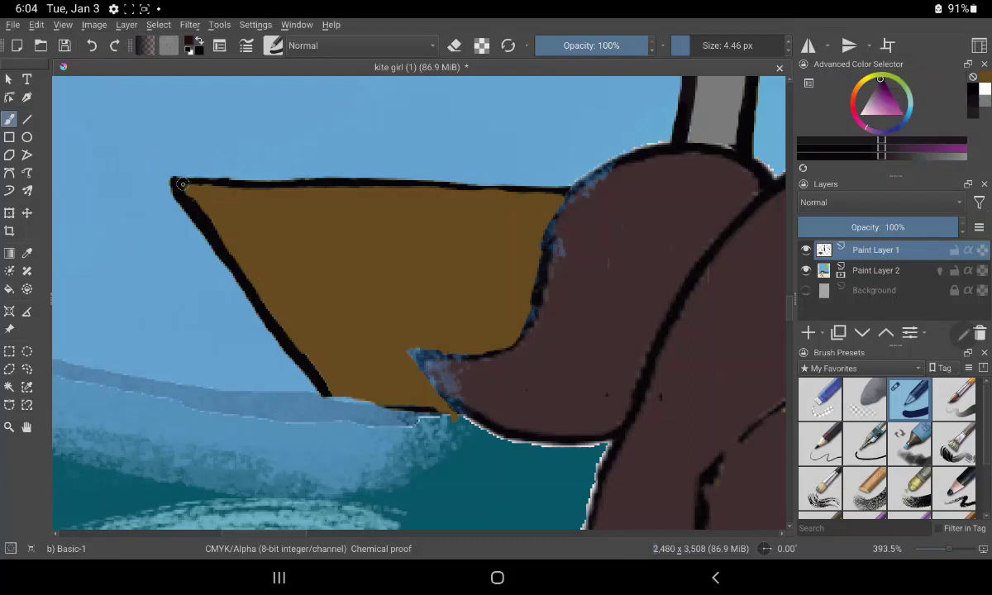
drag(181, 183, 298, 183)
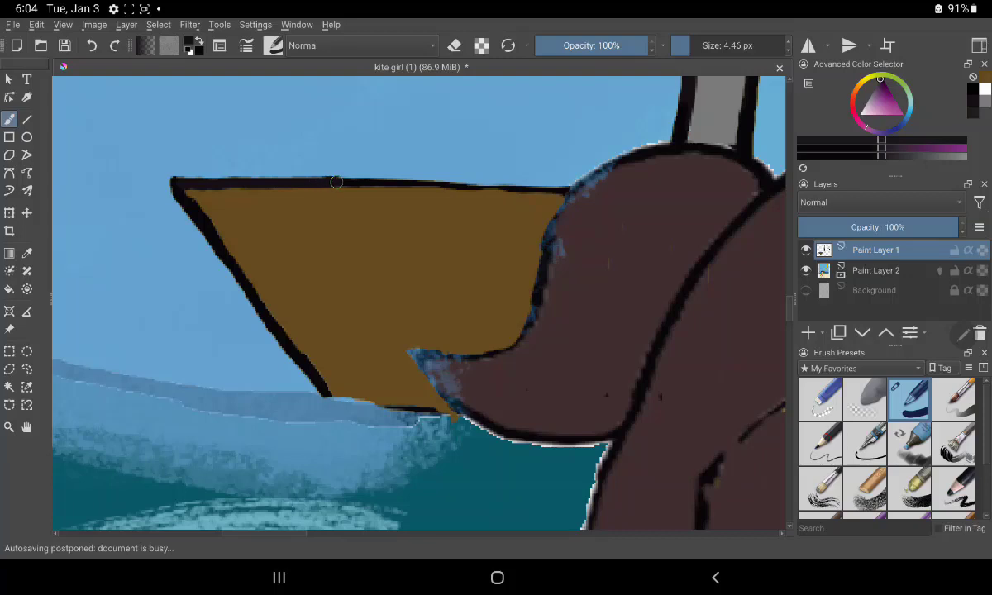
drag(341, 182, 565, 193)
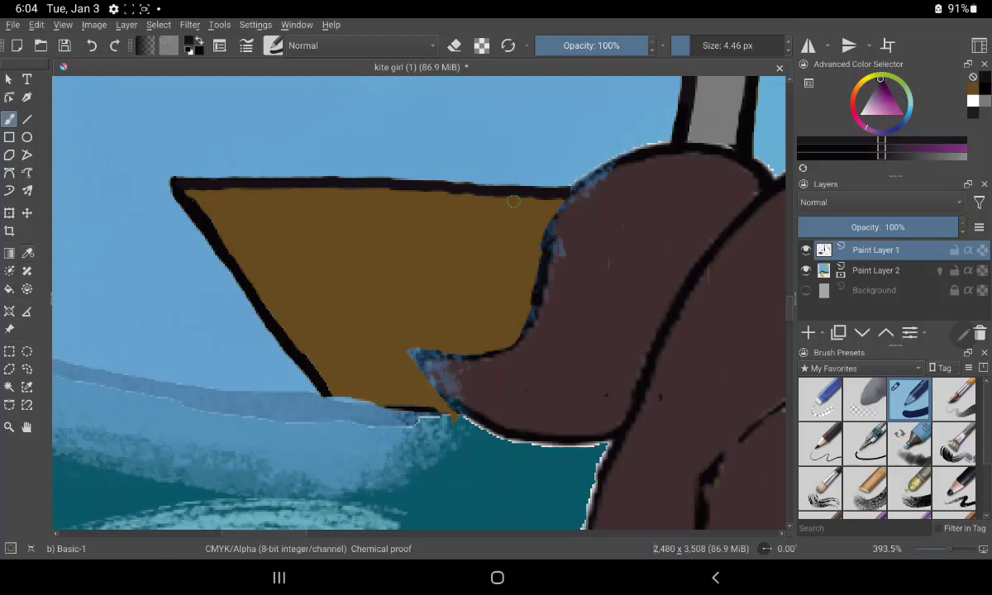
key(p)
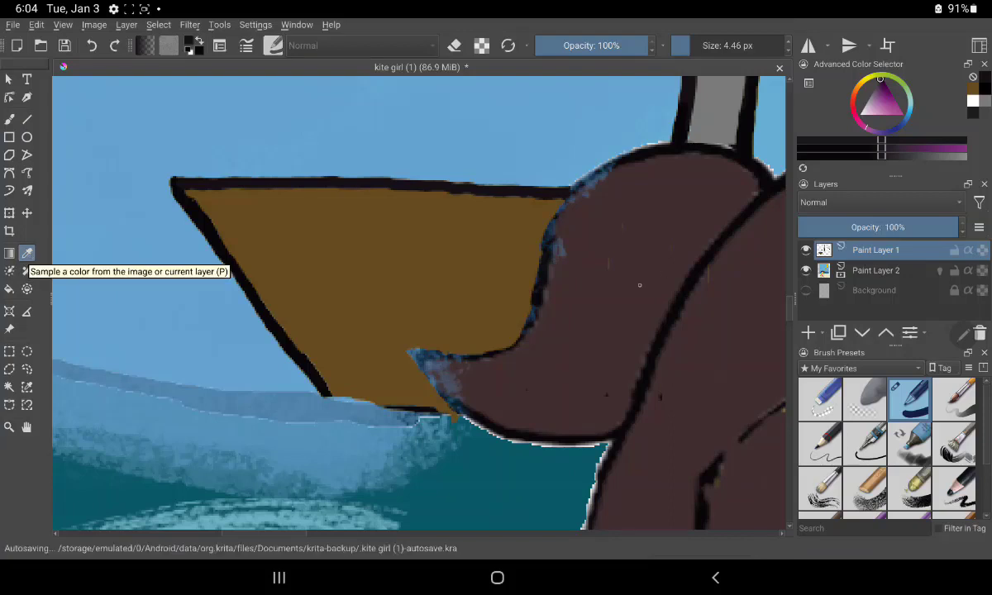
On Paint Layer 2, brush dark brown over the blue specks and upper edge of the hair tip.
click(868, 270)
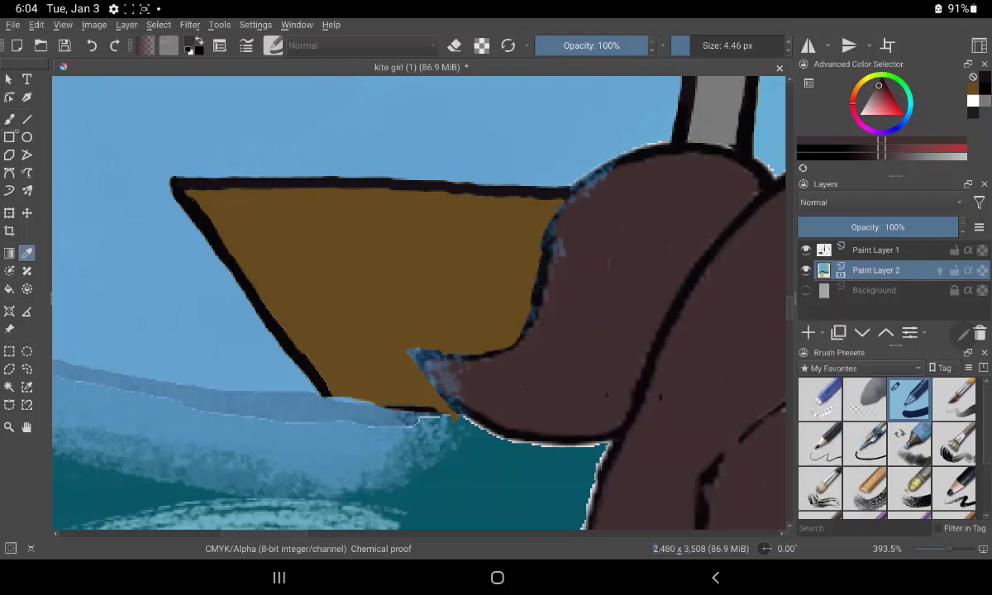
key(b)
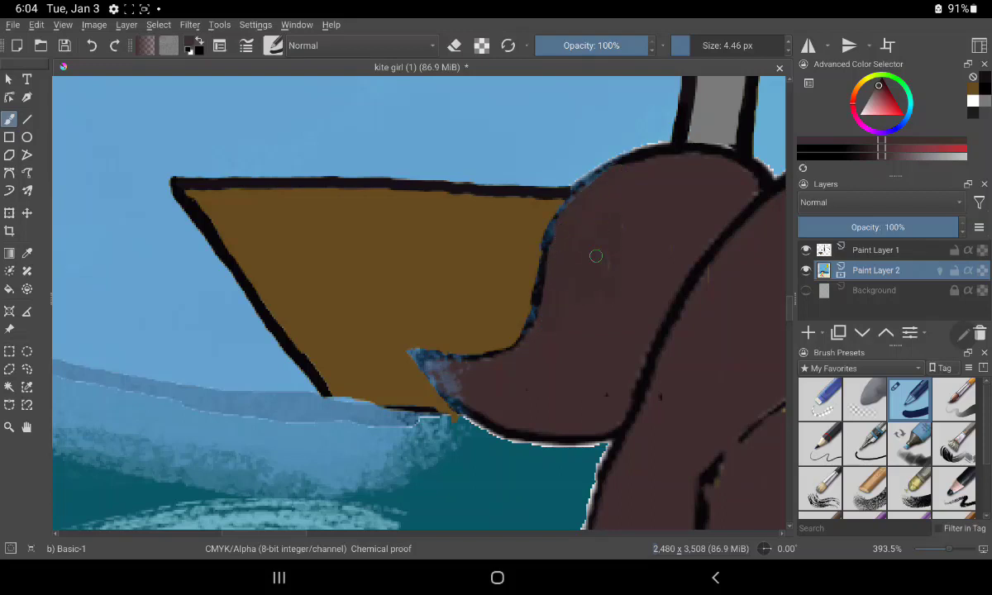
key(x)
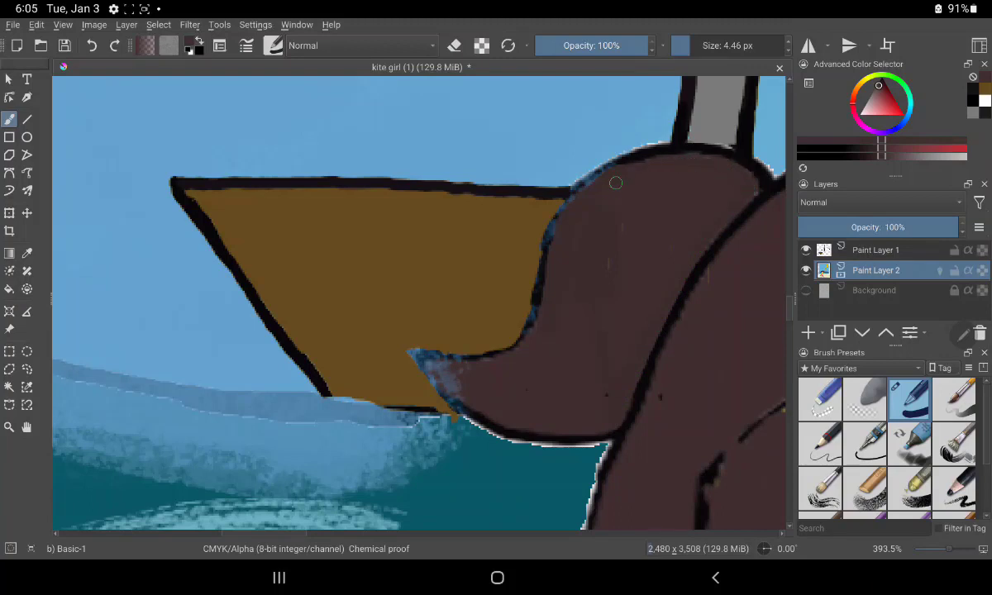
drag(440, 371, 433, 364)
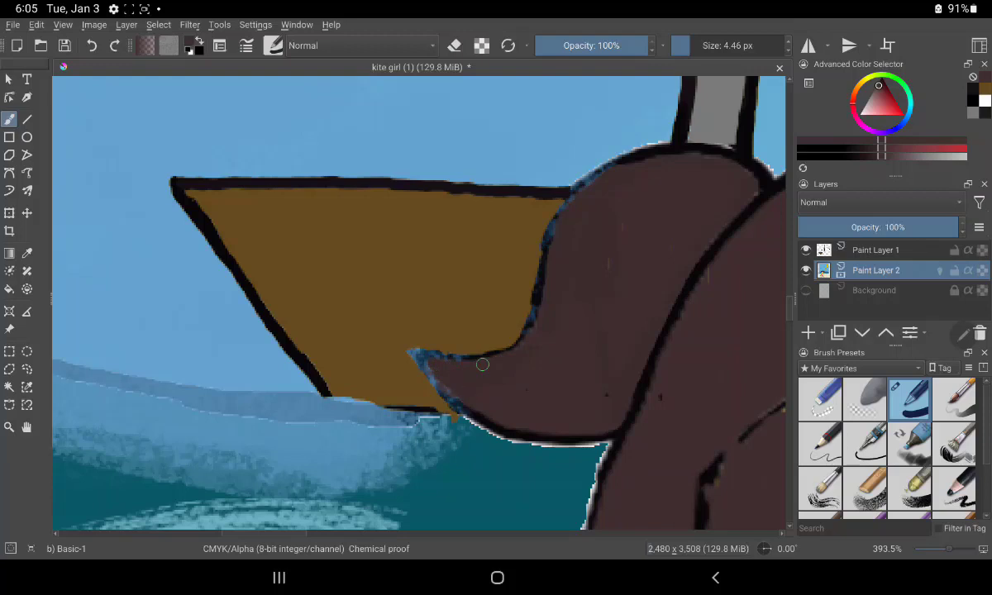
drag(480, 361, 536, 336)
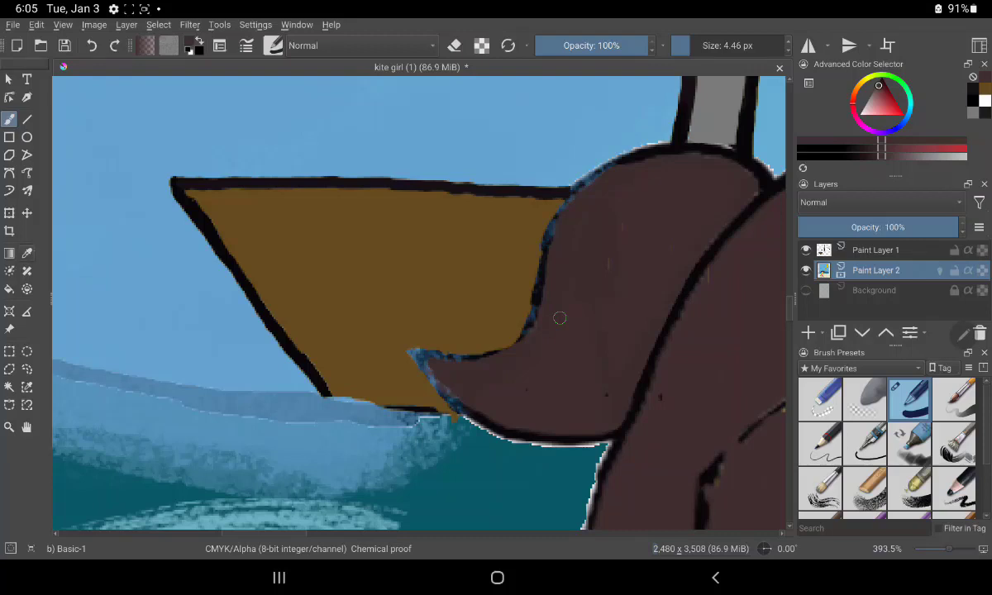
click(27, 253)
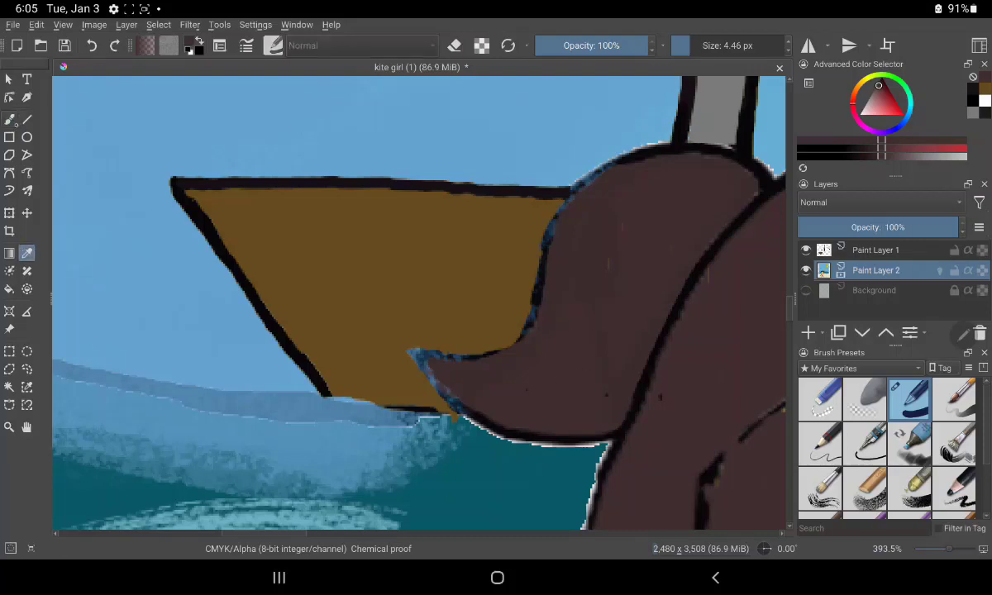
click(9, 119)
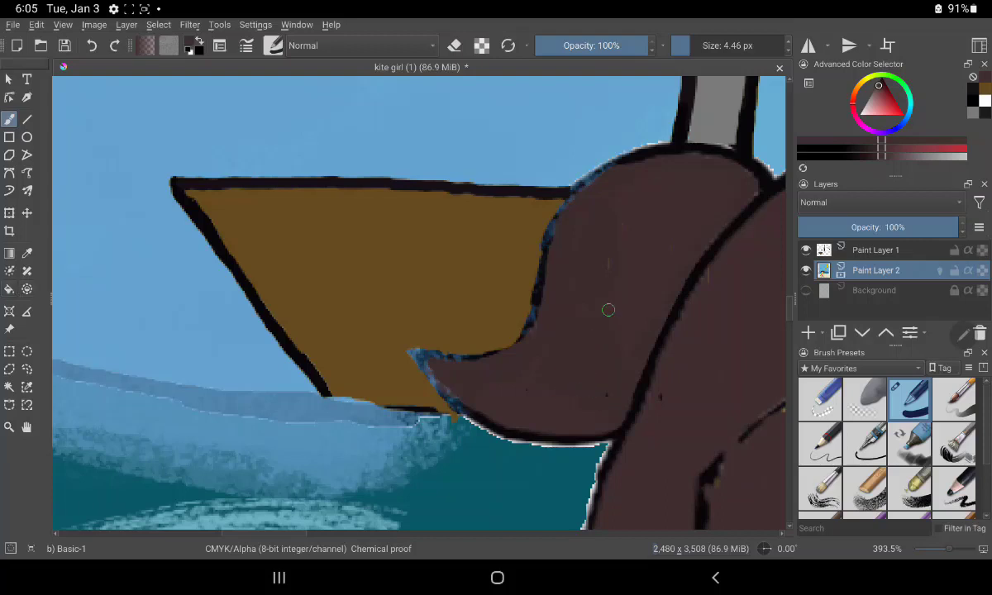
click(9, 288)
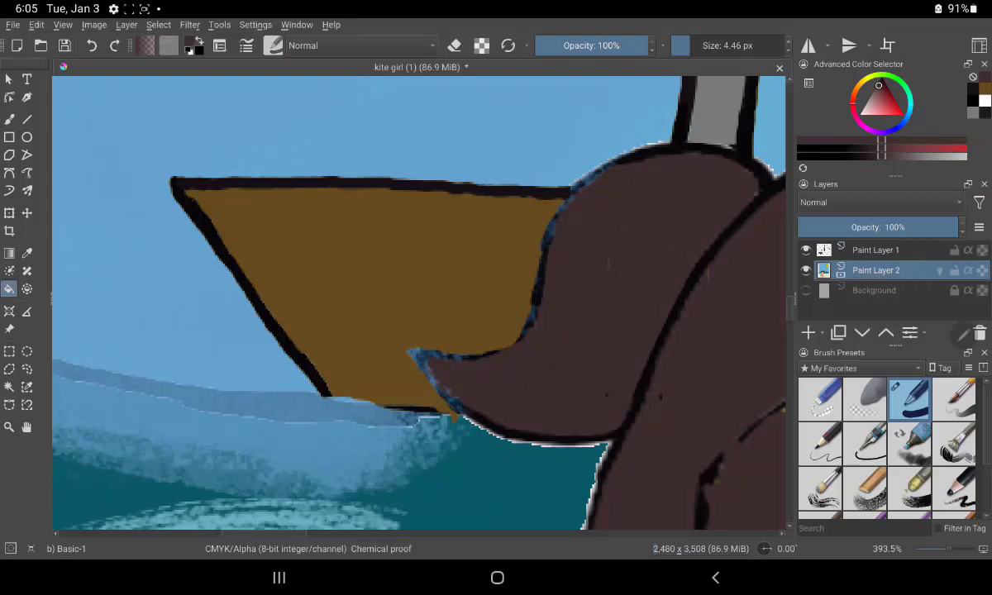
Pan and zoom across the girl's face, ear and bangs to find the hair streak.
mouse_move(587, 232)
mouse_down()
mouse_move(616, 248)
mouse_move(561, 222)
mouse_move(392, 190)
mouse_move(266, 109)
mouse_move(257, 82)
mouse_up()
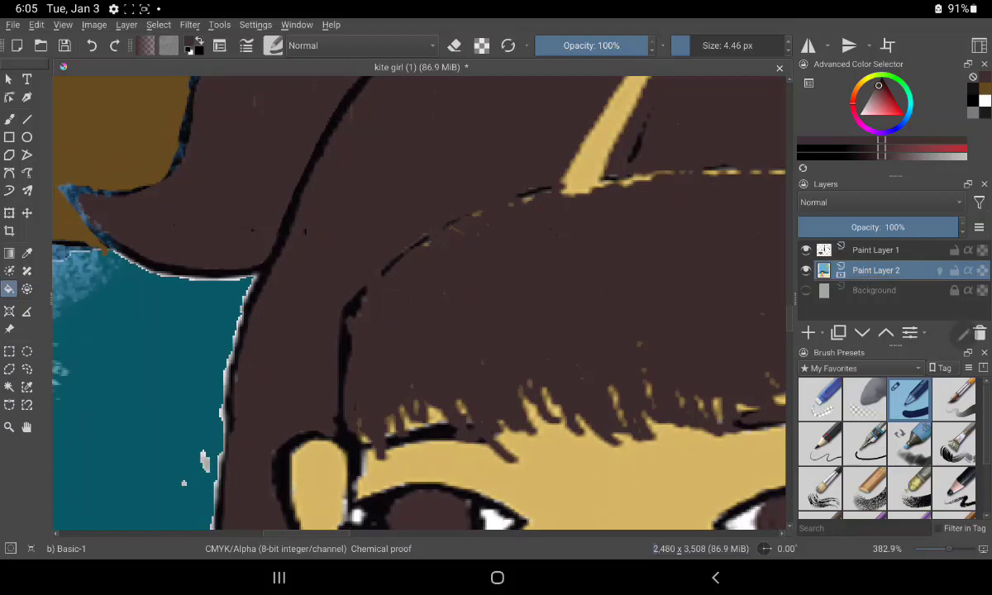
drag(649, 224, 511, 60)
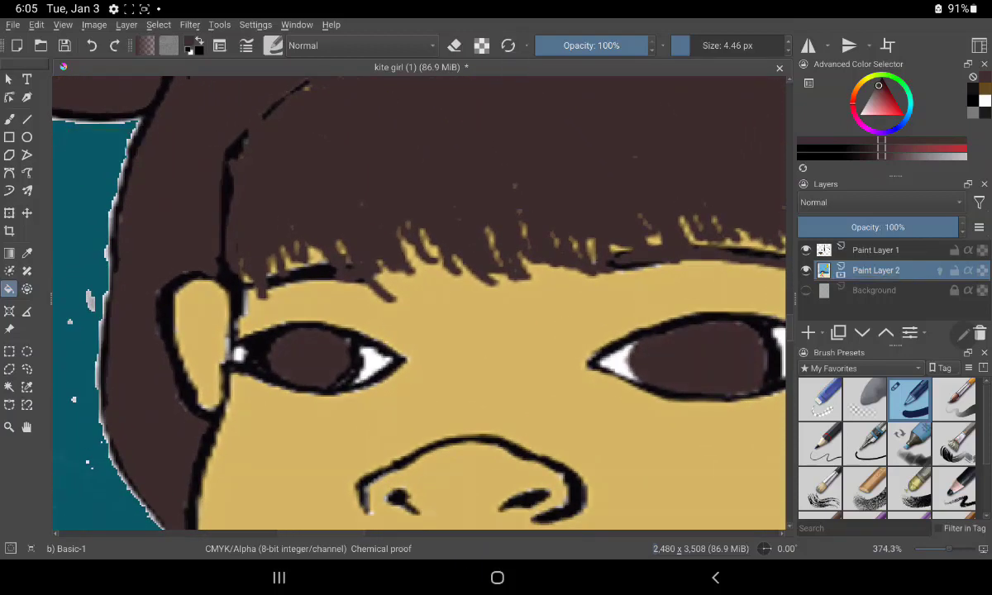
drag(626, 164, 302, 168)
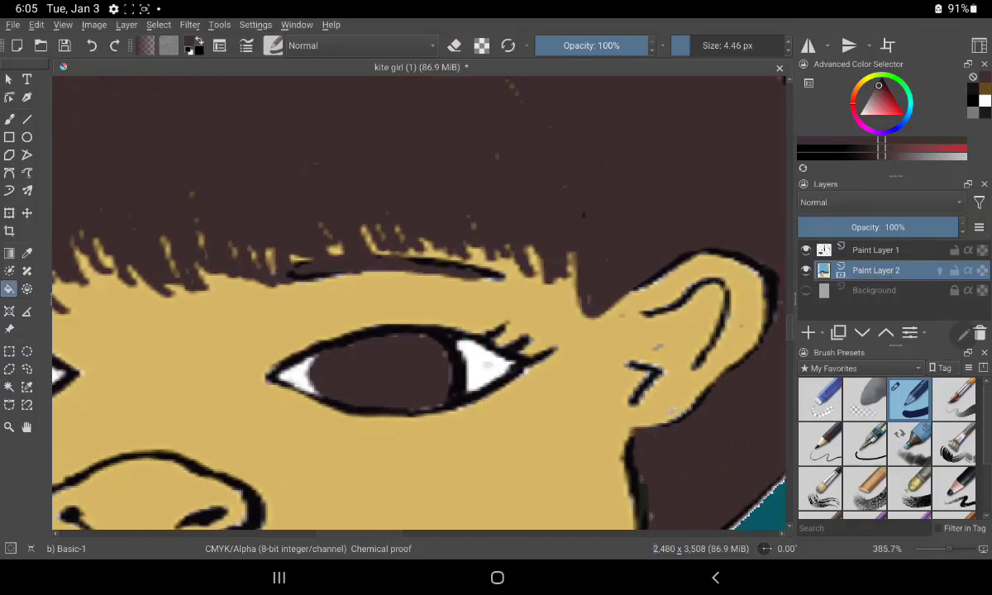
mouse_move(565, 183)
mouse_down()
mouse_move(454, 202)
mouse_move(272, 258)
mouse_up()
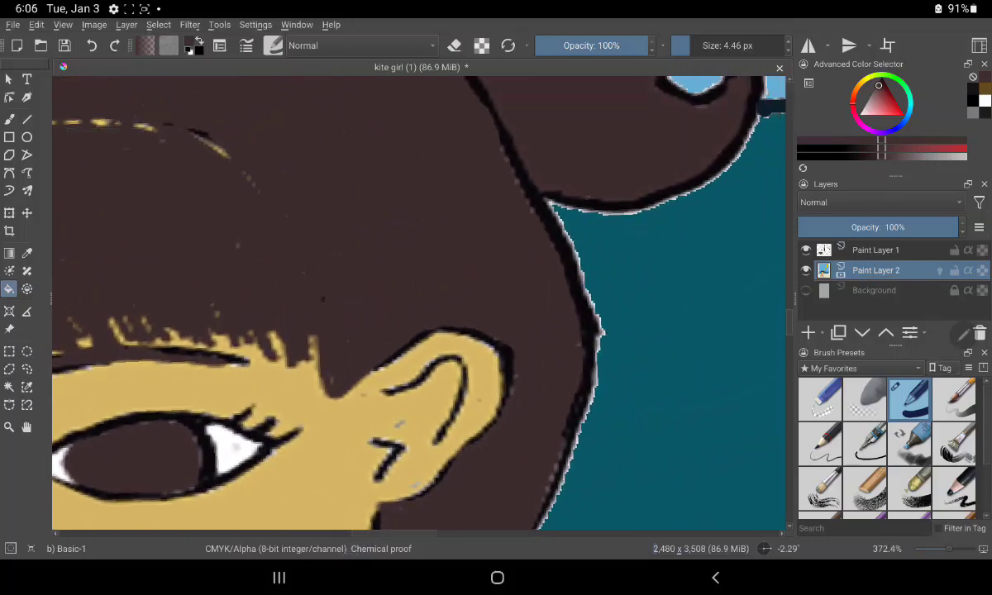
mouse_move(315, 148)
mouse_down()
mouse_move(334, 157)
mouse_move(539, 148)
mouse_move(645, 162)
mouse_move(622, 153)
mouse_up()
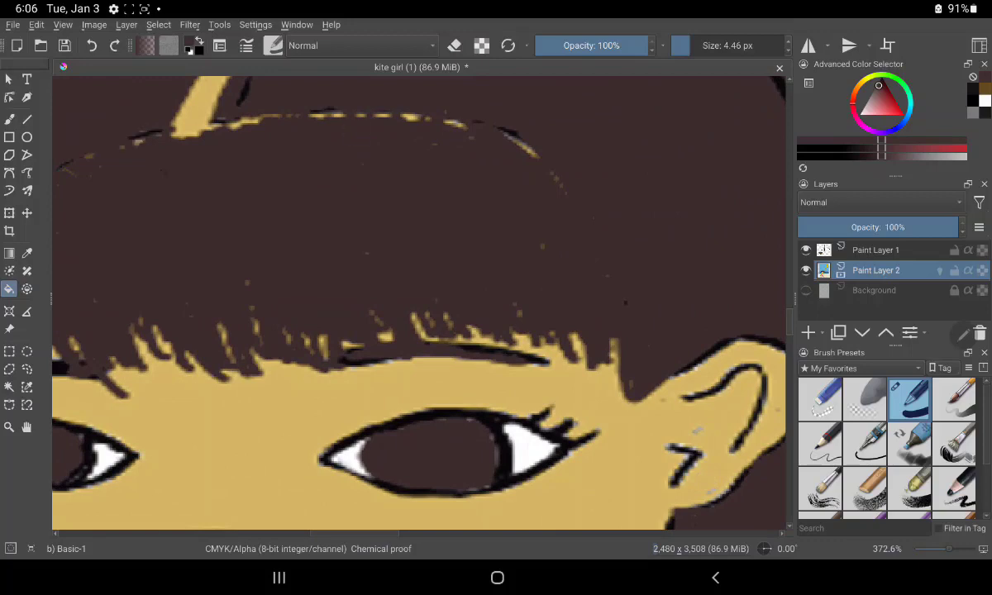
mouse_move(343, 124)
mouse_down()
mouse_move(680, 219)
mouse_move(712, 238)
mouse_up()
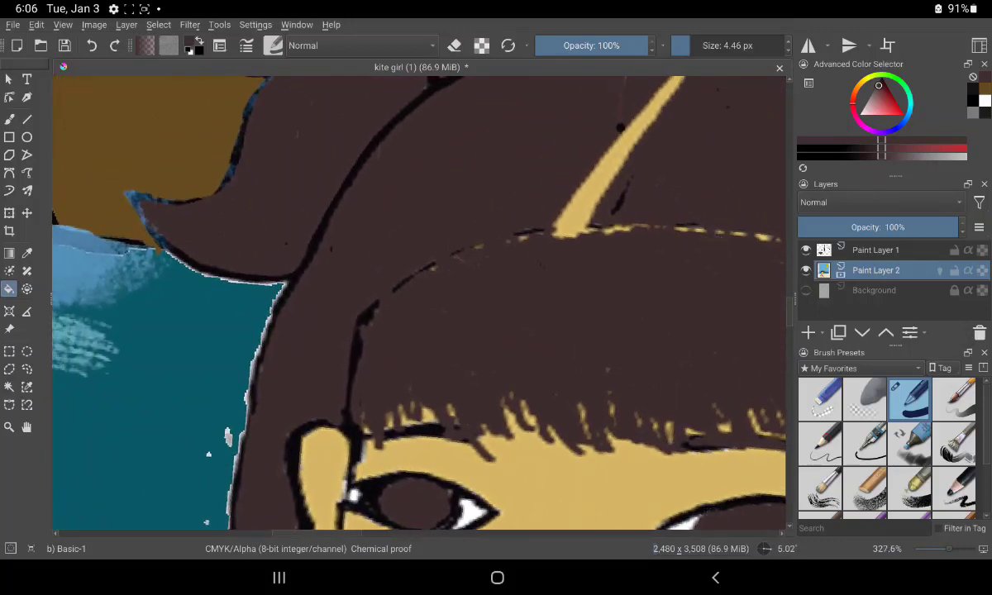
Paint brown over the dark streak beside the yellow strand.
click(9, 119)
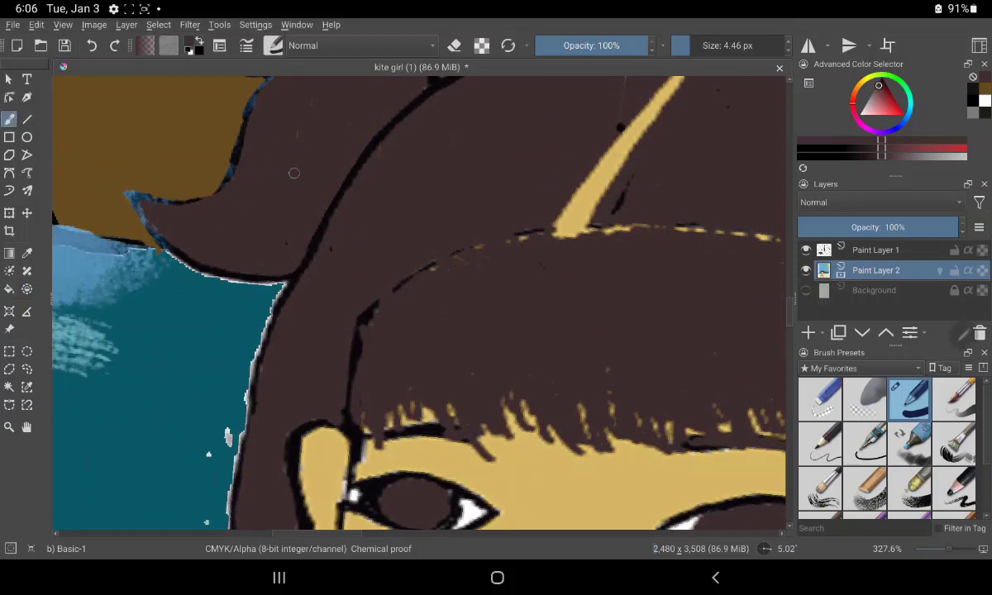
mouse_move(619, 199)
mouse_down()
mouse_move(631, 179)
mouse_move(614, 210)
mouse_up()
drag(662, 145, 383, 77)
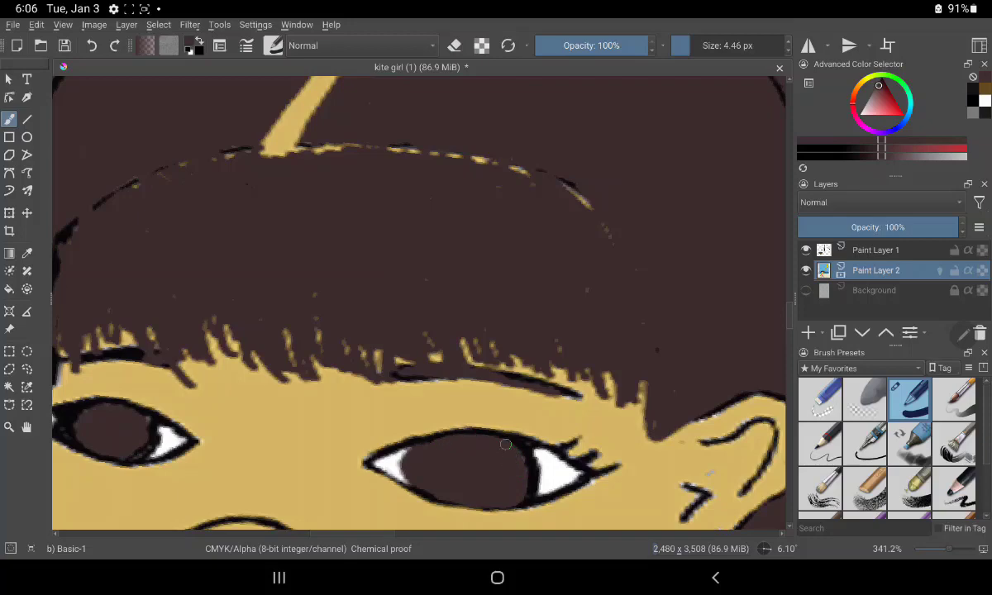
Repaint the left eye's edges in brown beside the highlight.
drag(339, 210, 562, 188)
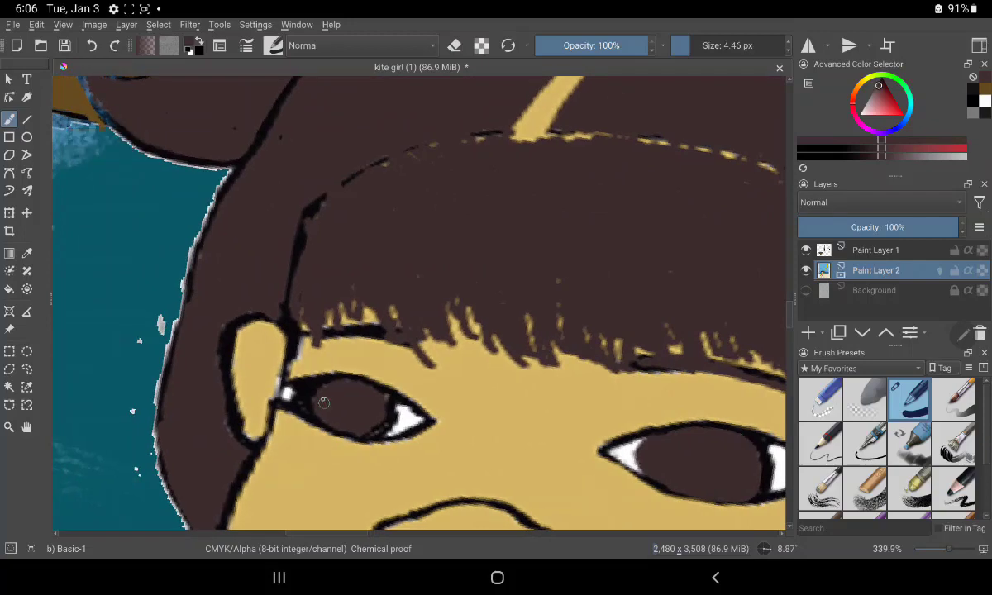
drag(306, 388, 331, 421)
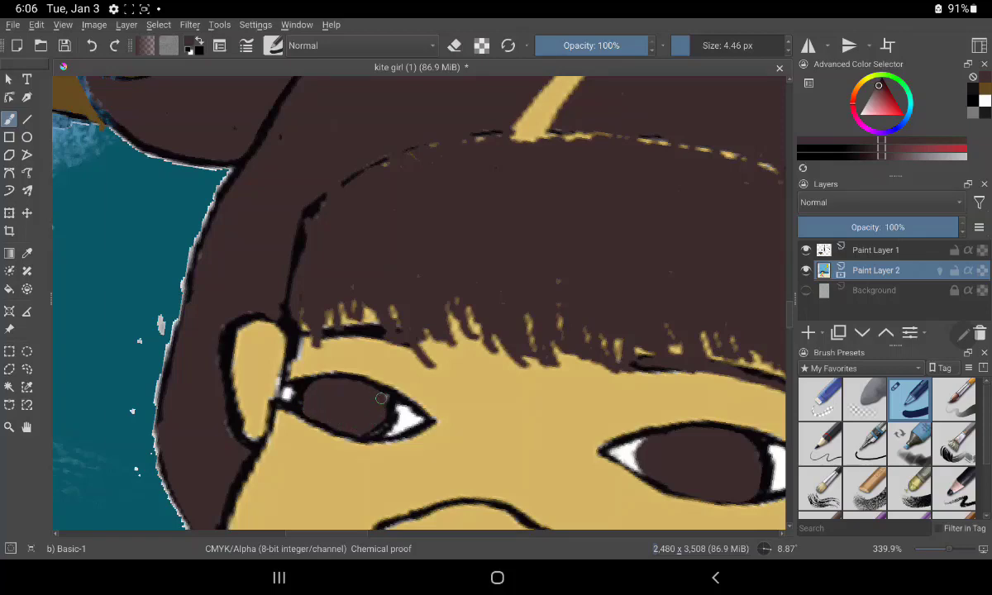
drag(378, 424, 382, 393)
Darken the bangs' lower edge, then set the brush size to 1.41 px.
drag(305, 334, 363, 331)
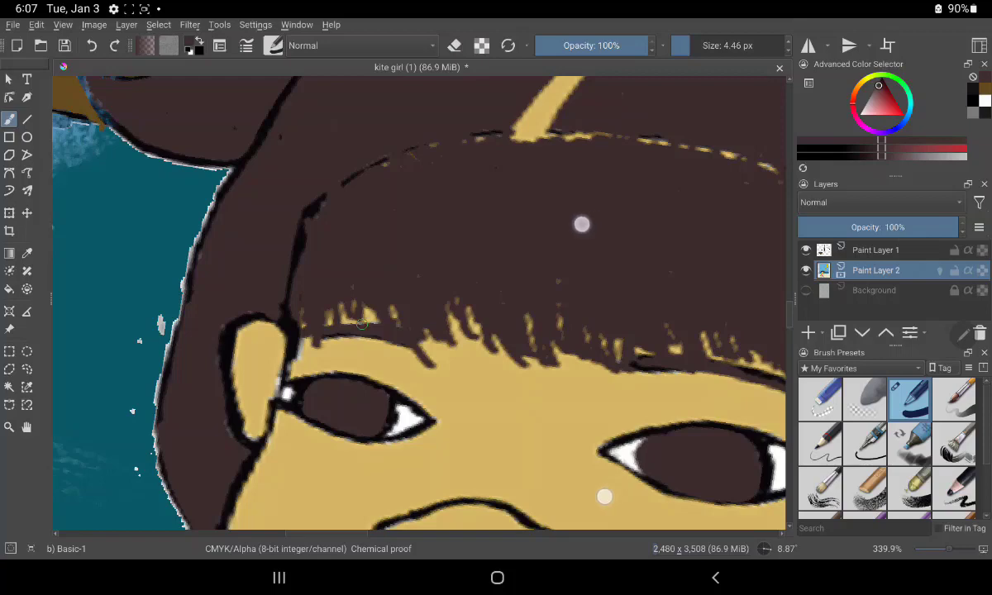
mouse_move(580, 224)
mouse_down()
mouse_move(472, 215)
mouse_move(351, 175)
mouse_up()
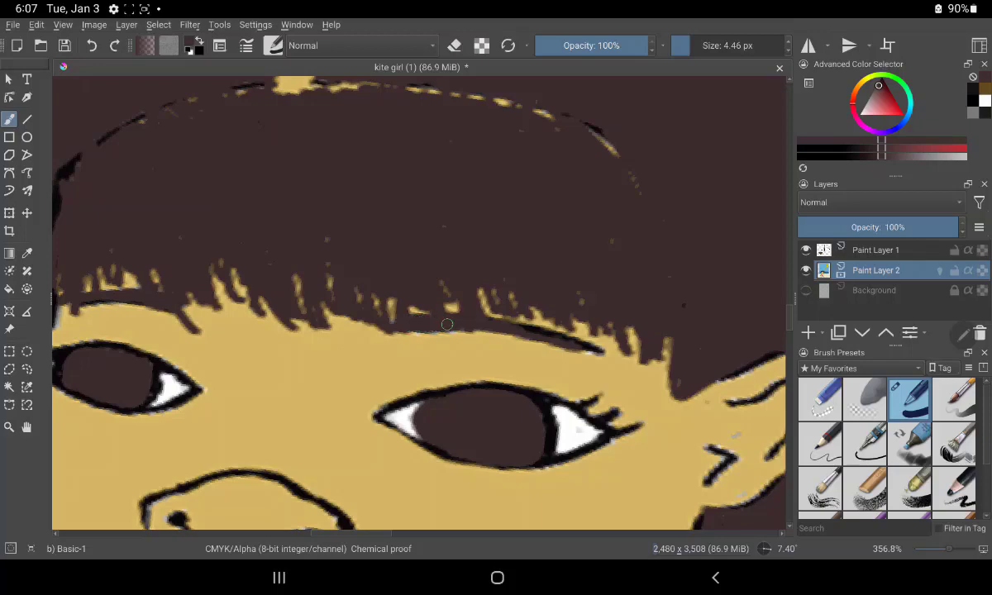
drag(502, 326, 583, 350)
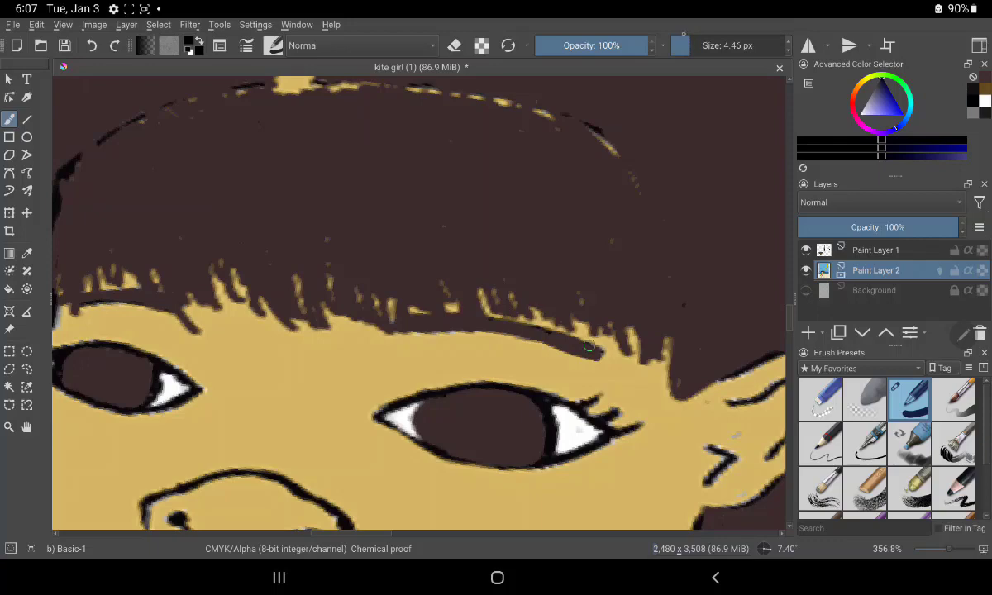
drag(690, 46, 683, 45)
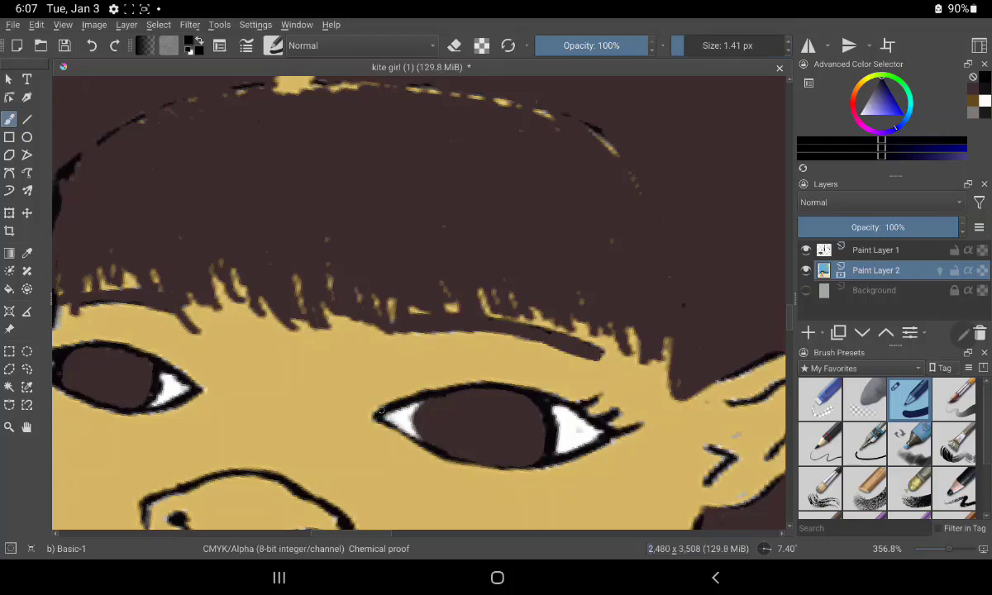
Trace the right eye's upper edge, outer lash and lower lid thinly, undoing the iris stroke.
mouse_move(399, 399)
mouse_down()
mouse_move(497, 385)
mouse_move(544, 393)
mouse_up()
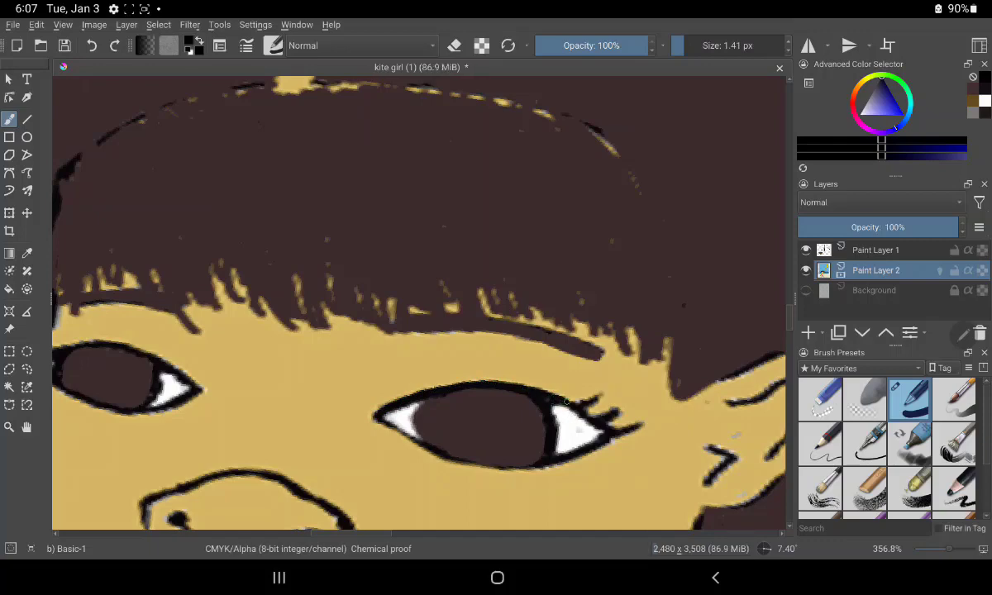
drag(581, 413, 602, 433)
mouse_move(608, 416)
mouse_down()
mouse_move(617, 410)
mouse_move(601, 386)
mouse_up()
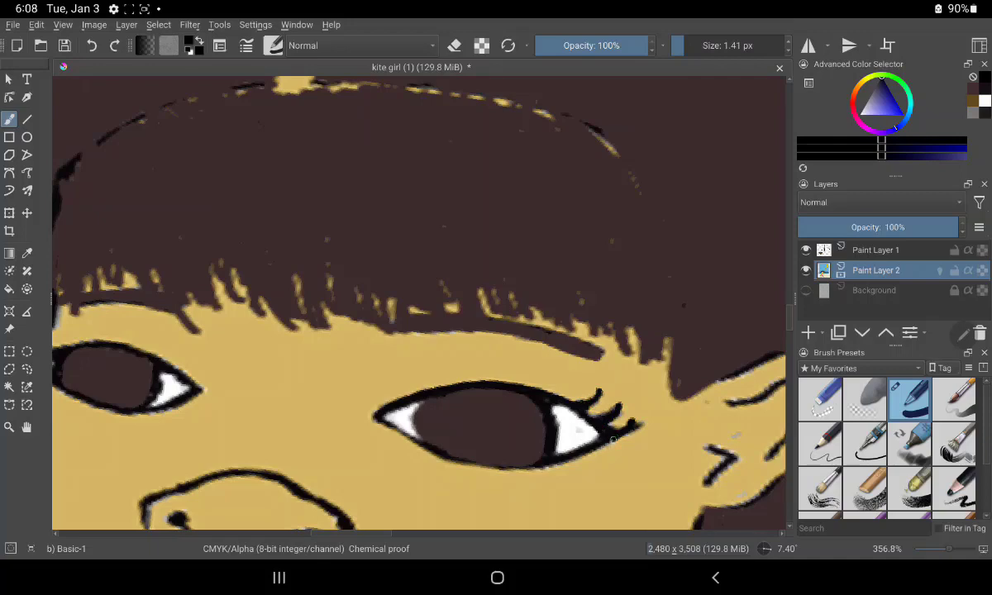
mouse_move(613, 439)
mouse_down()
mouse_move(534, 467)
mouse_move(492, 469)
mouse_move(452, 460)
mouse_move(369, 403)
mouse_move(528, 374)
mouse_up()
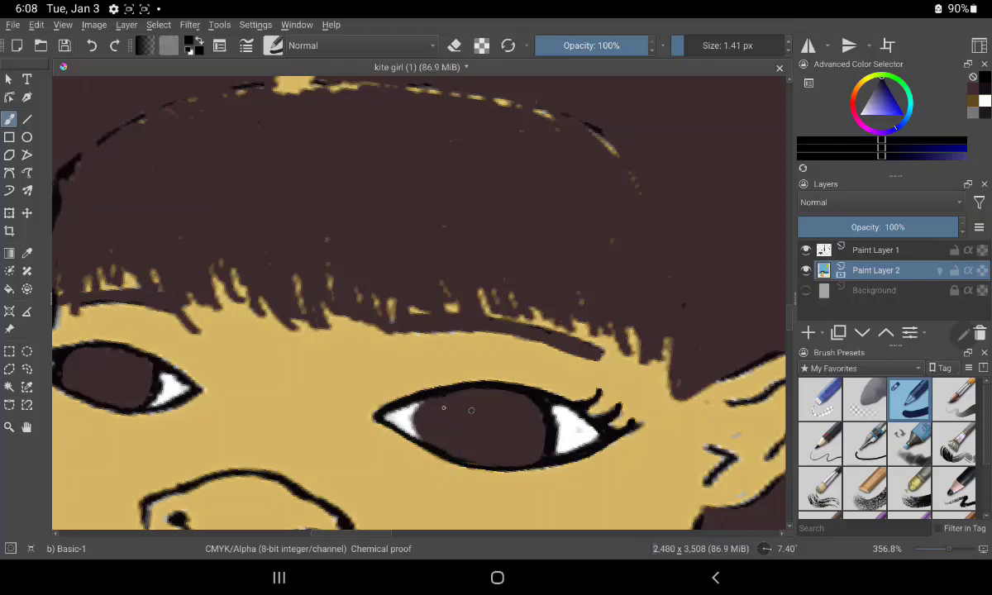
mouse_move(411, 411)
mouse_down()
mouse_move(419, 433)
mouse_move(453, 399)
mouse_up()
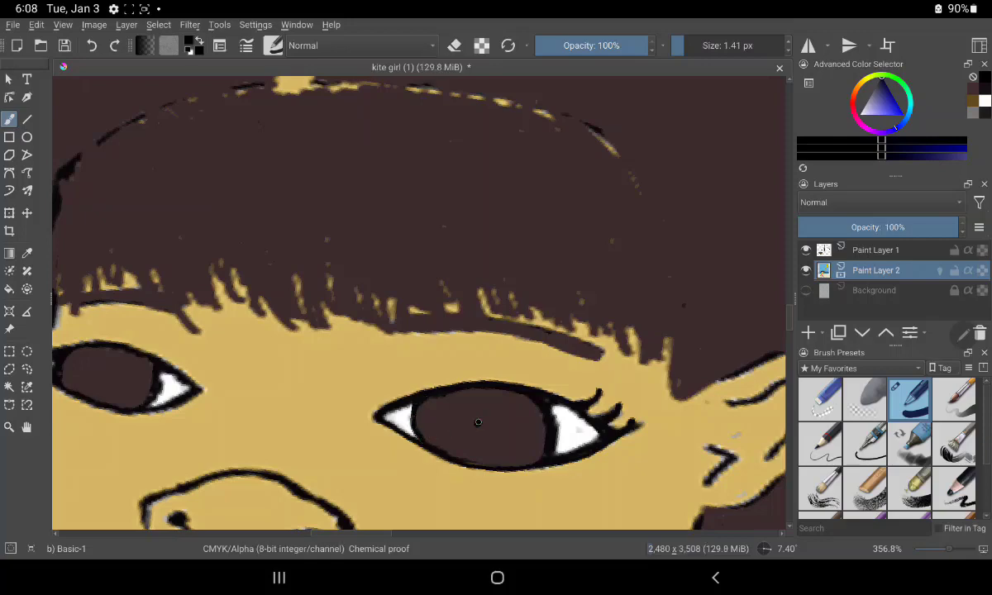
key(ctrl+z)
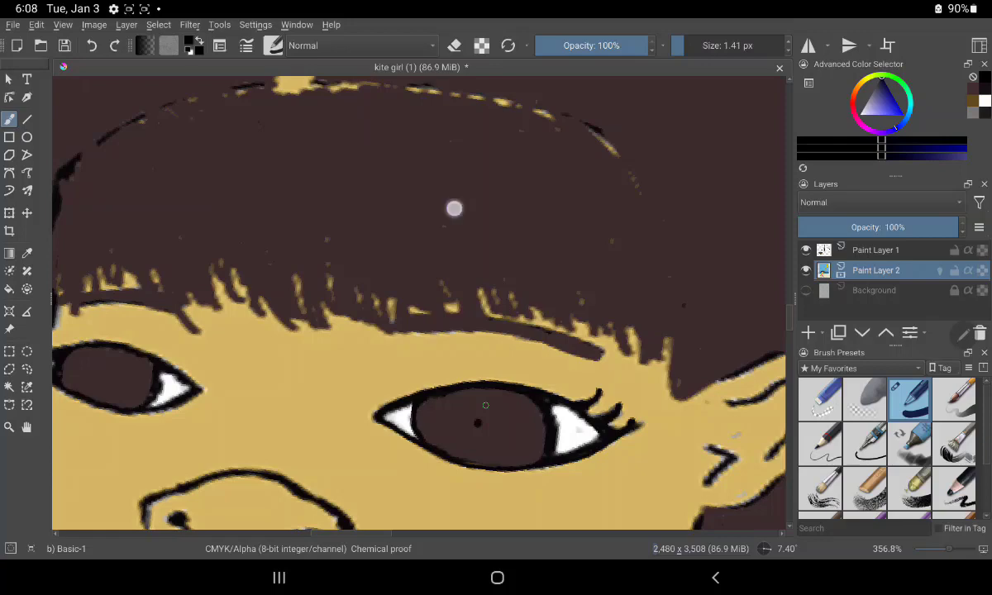
drag(454, 205, 729, 230)
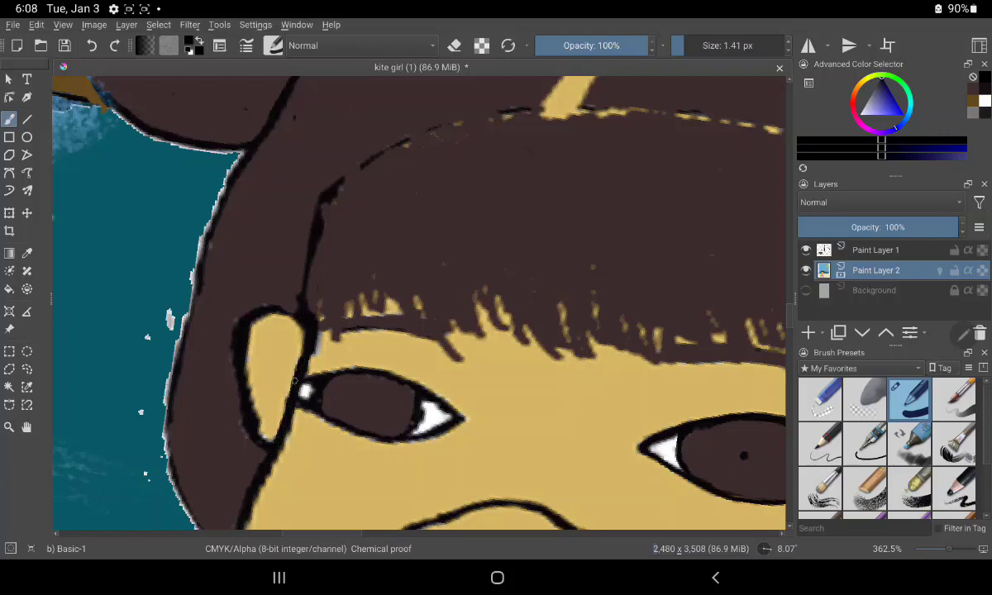
Trace the left eye's top, thicken the ear's left outline and add an inner ear line.
mouse_move(304, 382)
mouse_down()
mouse_move(394, 375)
mouse_move(453, 420)
mouse_move(368, 433)
mouse_move(309, 407)
mouse_move(303, 392)
mouse_up()
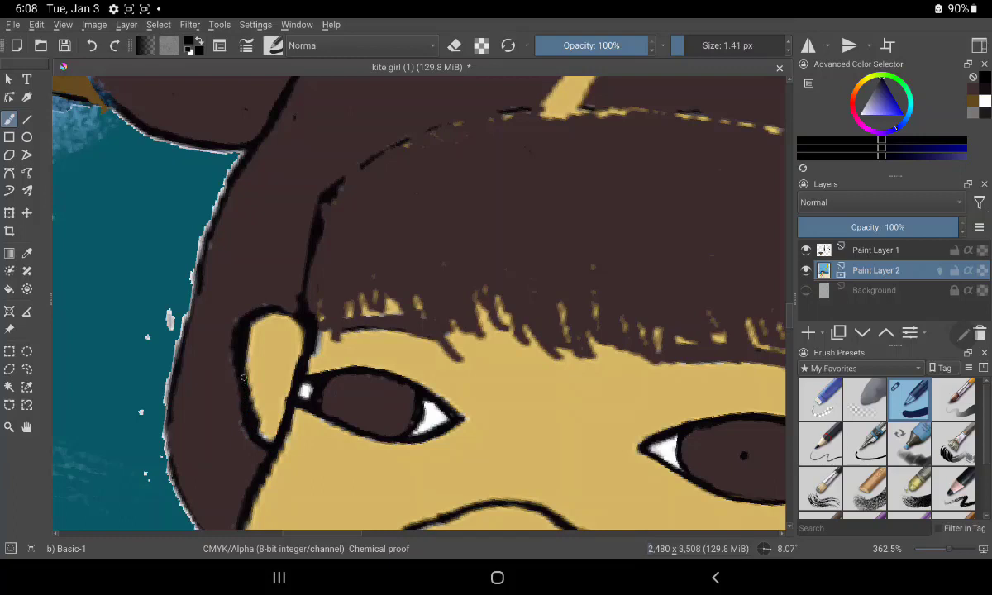
mouse_move(244, 401)
mouse_down()
mouse_move(258, 310)
mouse_move(314, 357)
mouse_up()
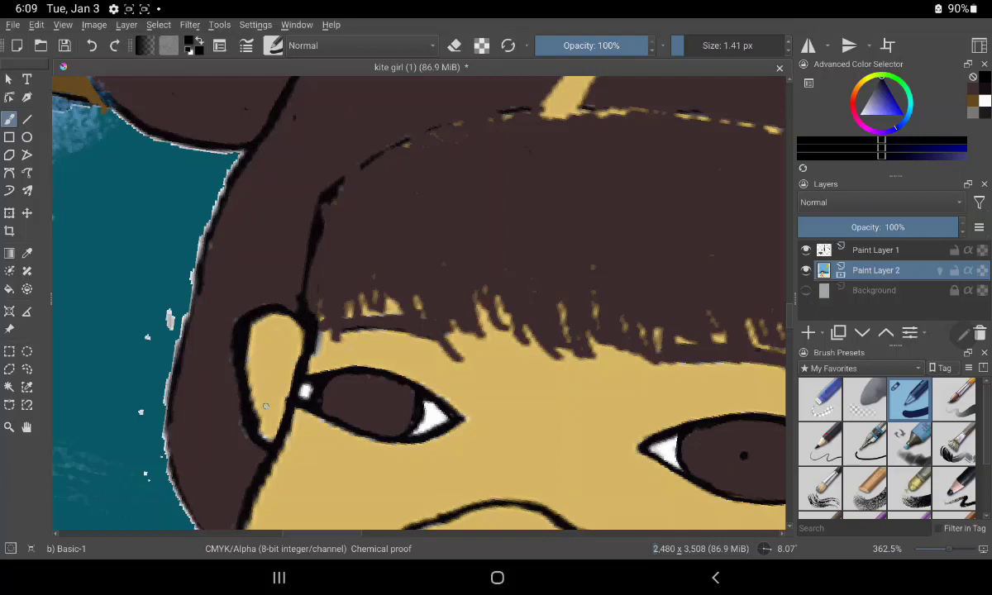
mouse_move(266, 405)
mouse_down()
mouse_move(270, 339)
mouse_move(303, 342)
mouse_move(310, 379)
mouse_up()
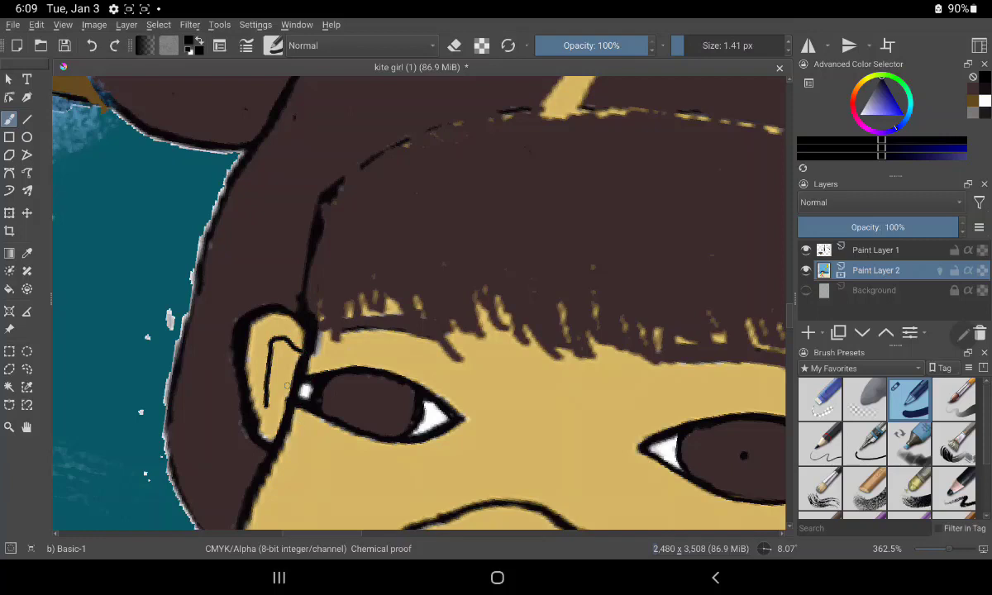
Darken the hair's outline from its top corner down the left edge.
mouse_move(240, 156)
mouse_down()
mouse_move(225, 147)
mouse_move(206, 198)
mouse_move(226, 182)
mouse_move(205, 201)
mouse_move(192, 248)
mouse_move(196, 293)
mouse_move(178, 311)
mouse_up()
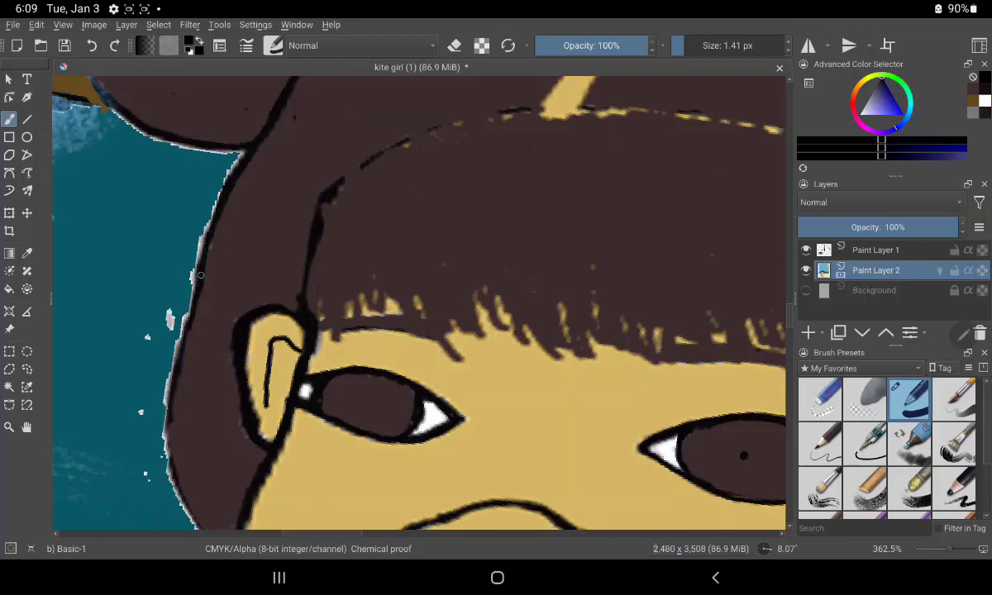
mouse_move(189, 258)
mouse_down()
mouse_move(179, 289)
mouse_move(187, 335)
mouse_up()
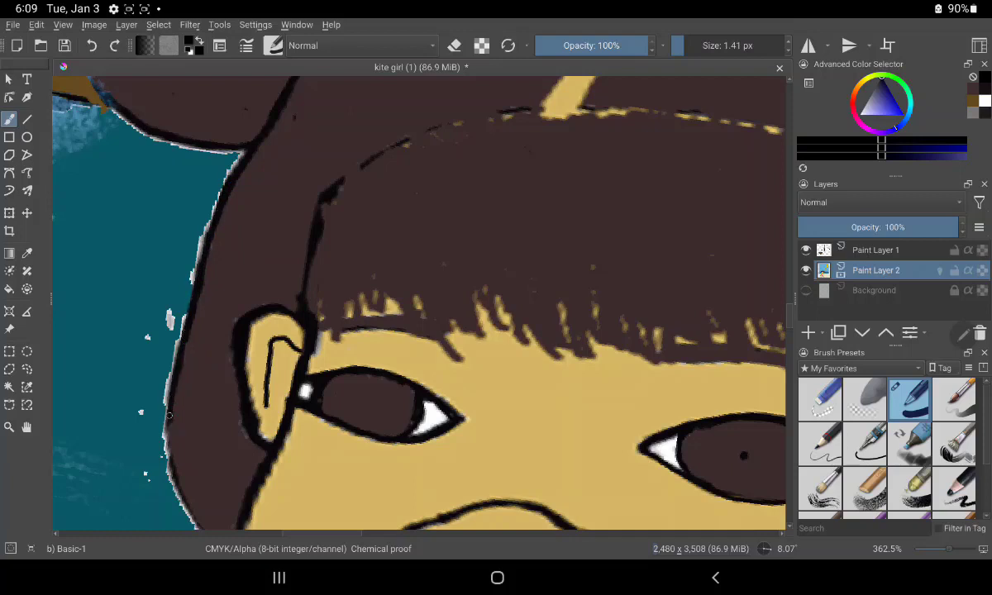
mouse_move(165, 438)
mouse_down()
mouse_move(162, 390)
mouse_move(187, 496)
mouse_up()
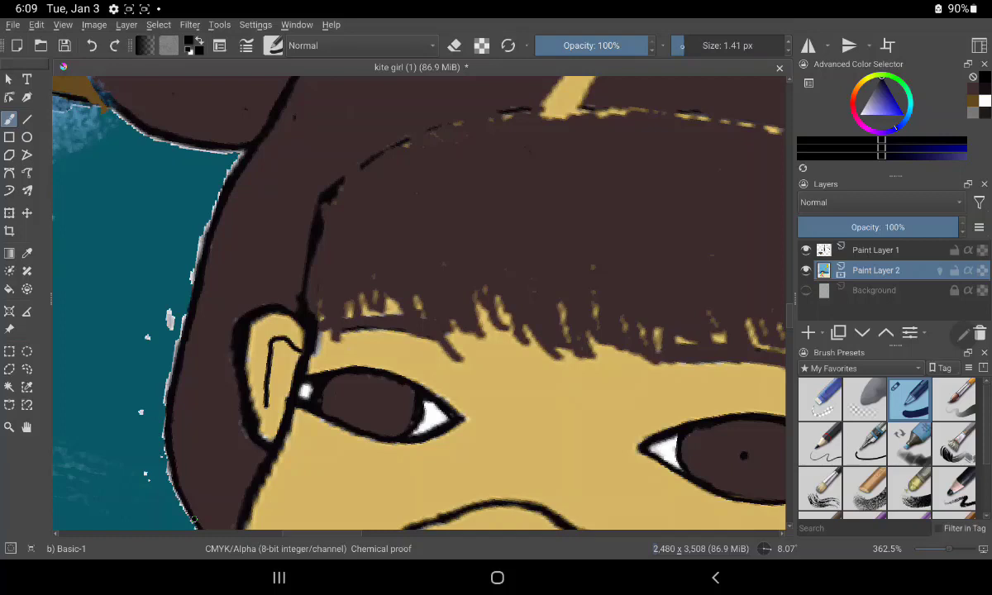
Set the brush size back to 4.46 px.
double_click(732, 45)
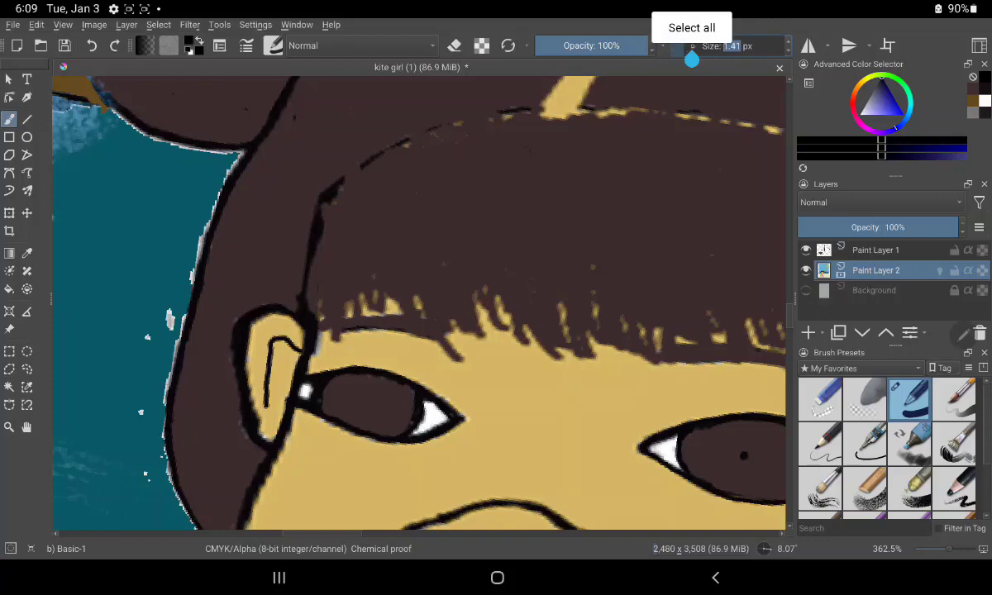
drag(691, 60, 722, 65)
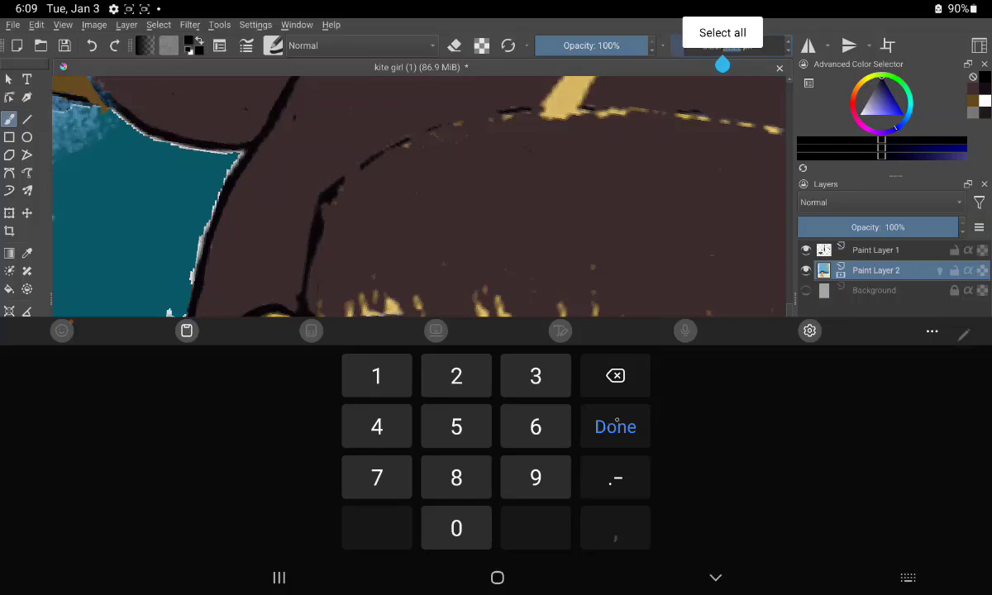
click(616, 428)
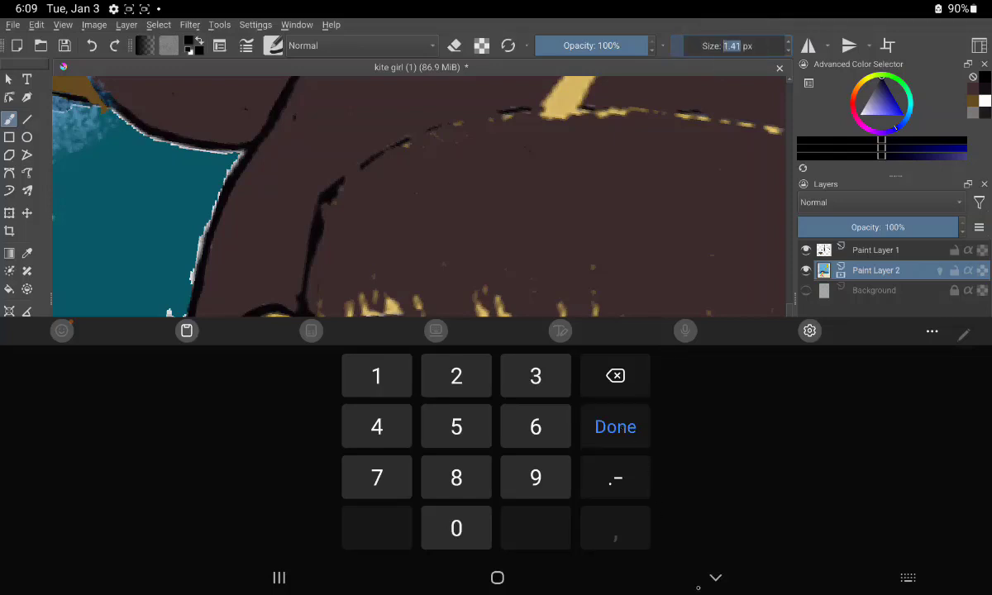
click(715, 578)
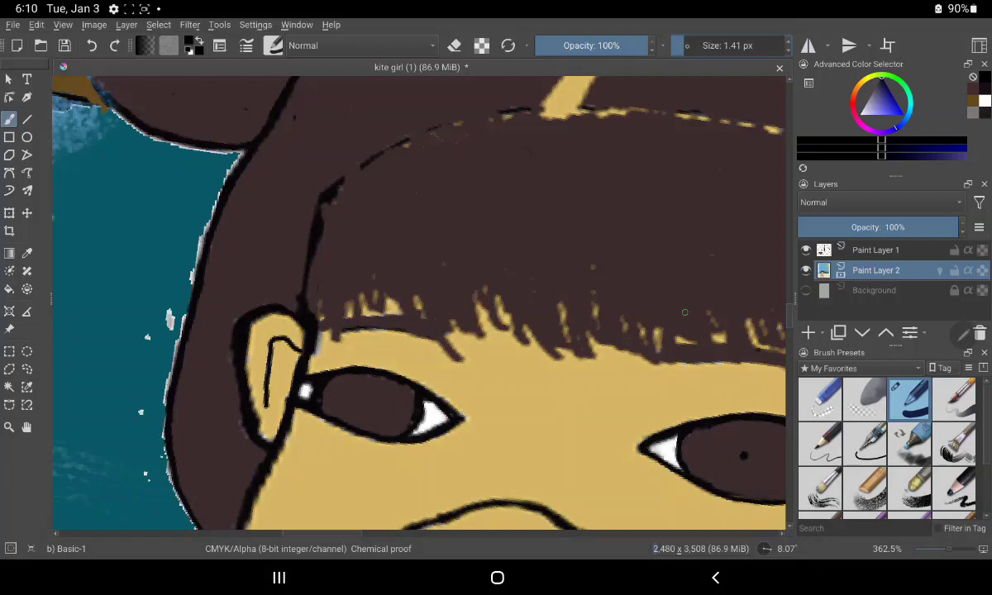
click(686, 46)
Sample the sea's teal and paint over the white speck beside the hair.
click(27, 253)
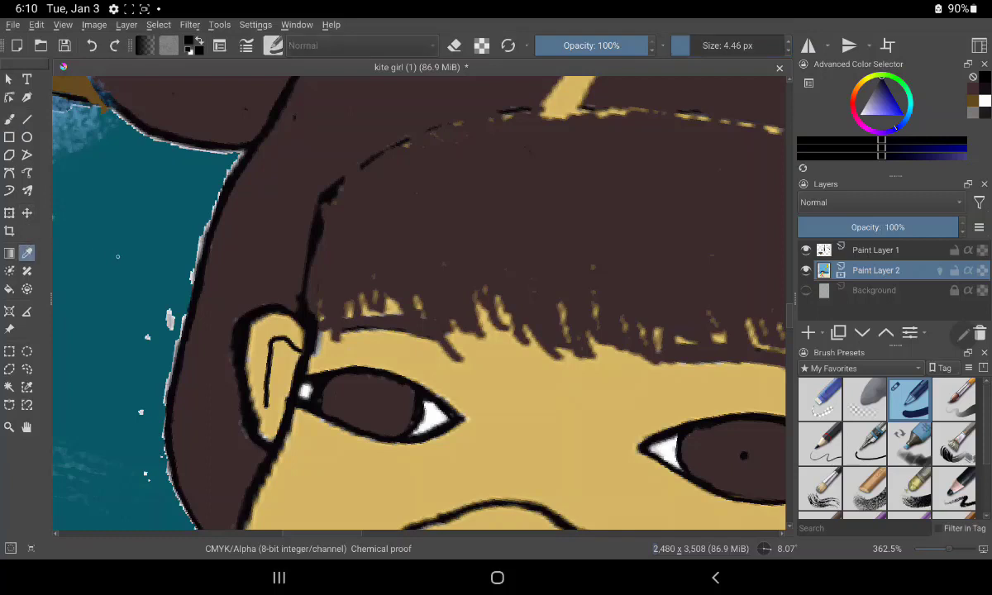
click(131, 217)
click(10, 119)
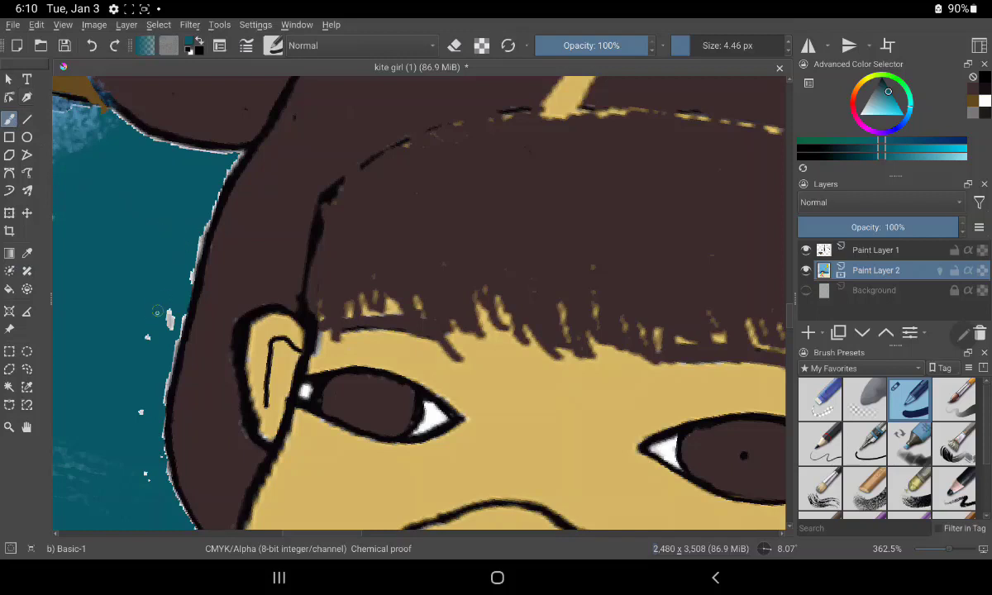
drag(145, 327, 142, 349)
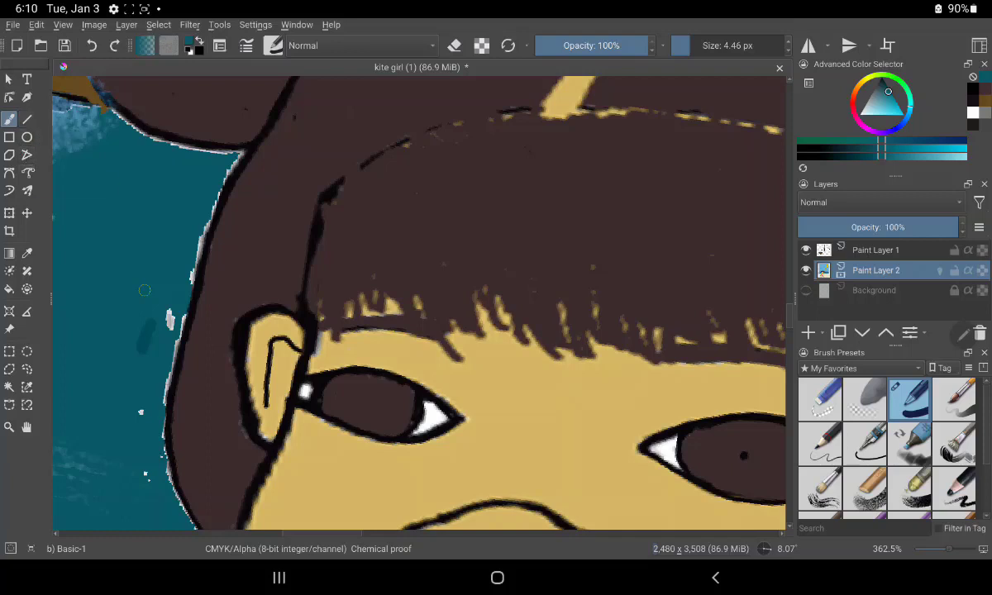
Paint teal over the remaining dark mark beside the hair outline.
click(27, 253)
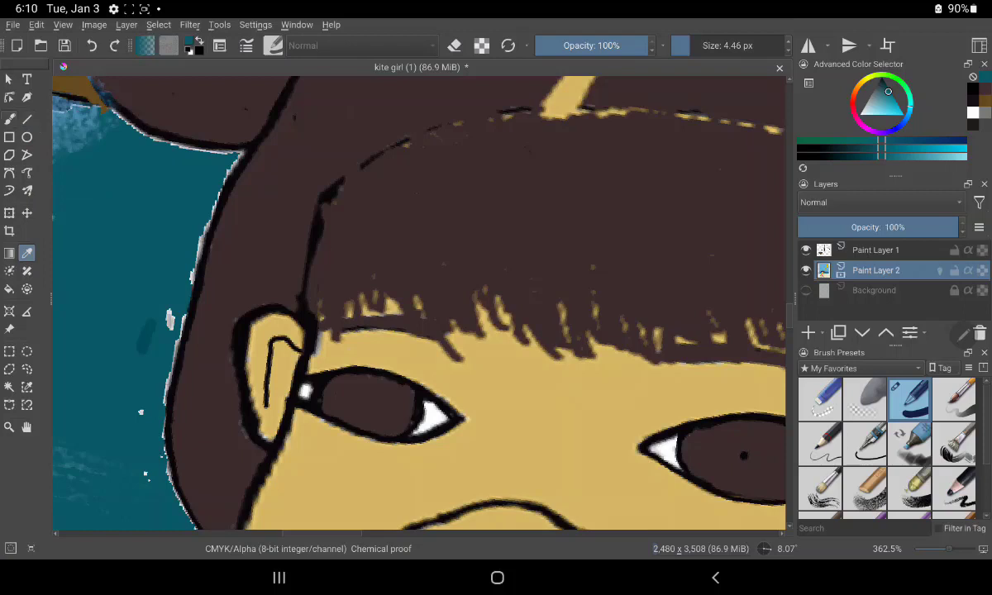
key(b)
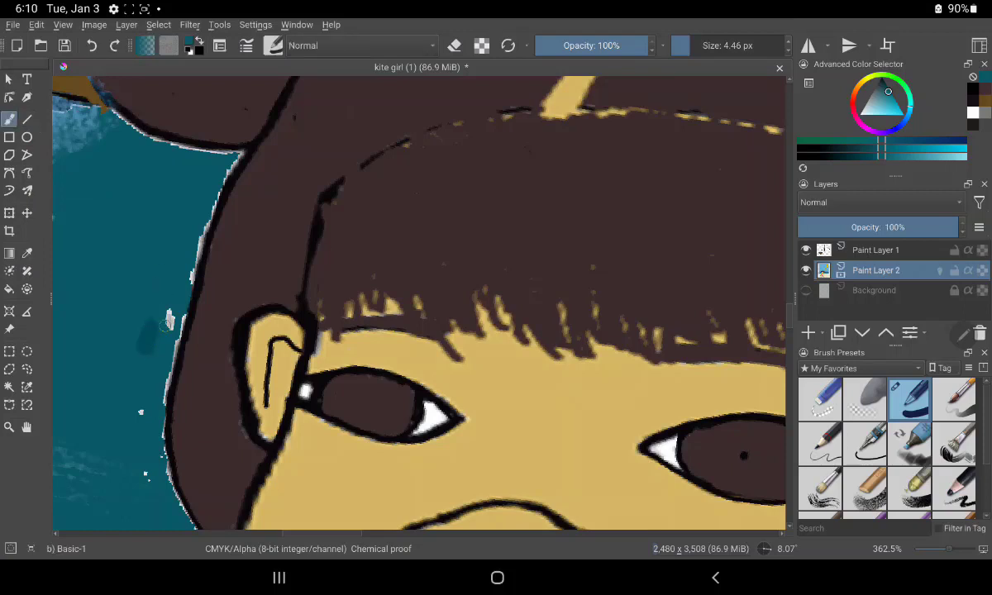
drag(150, 345, 148, 328)
scroll(455, 314, down, 5)
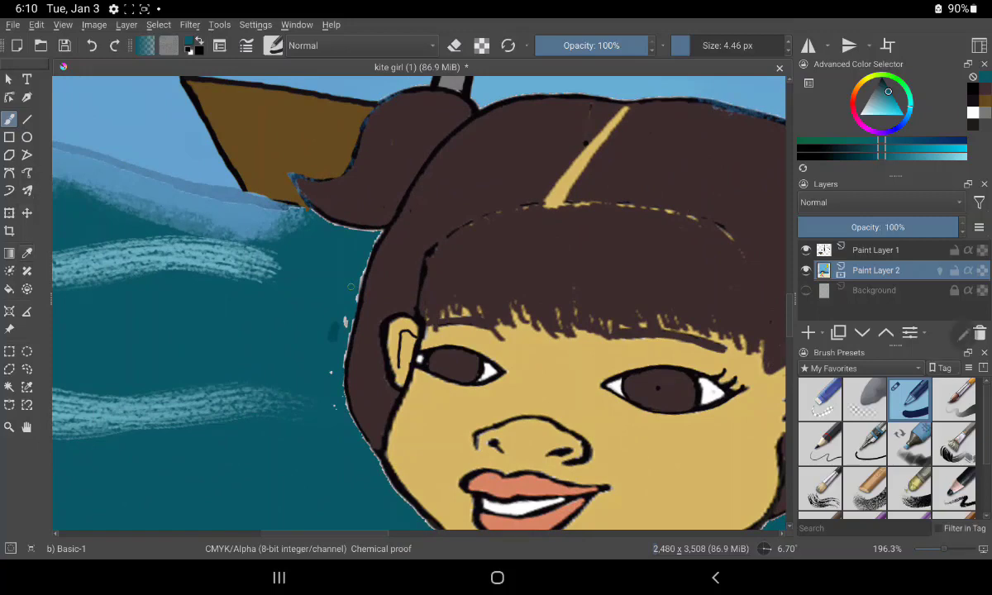
click(26, 253)
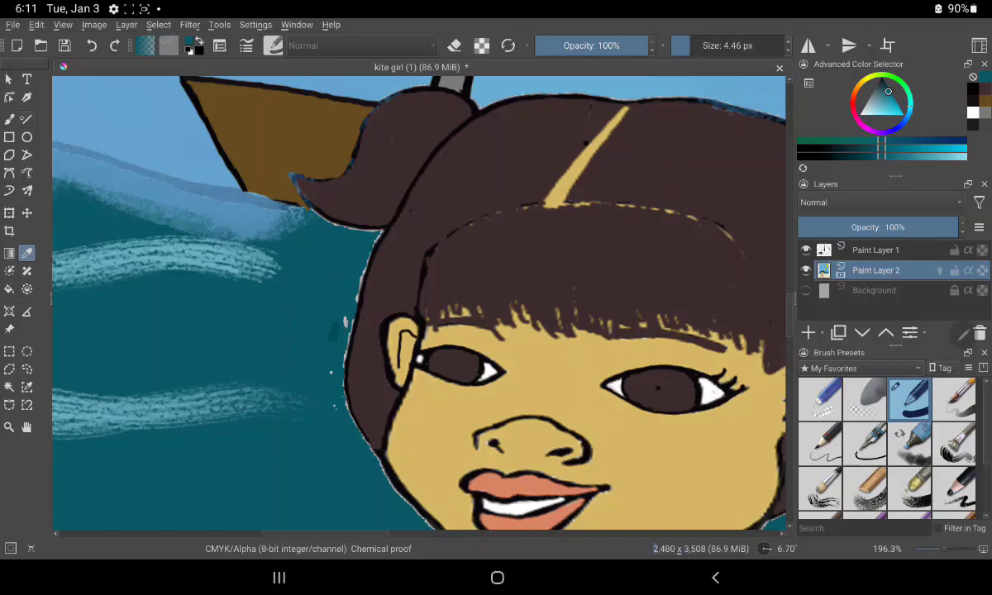
key(b)
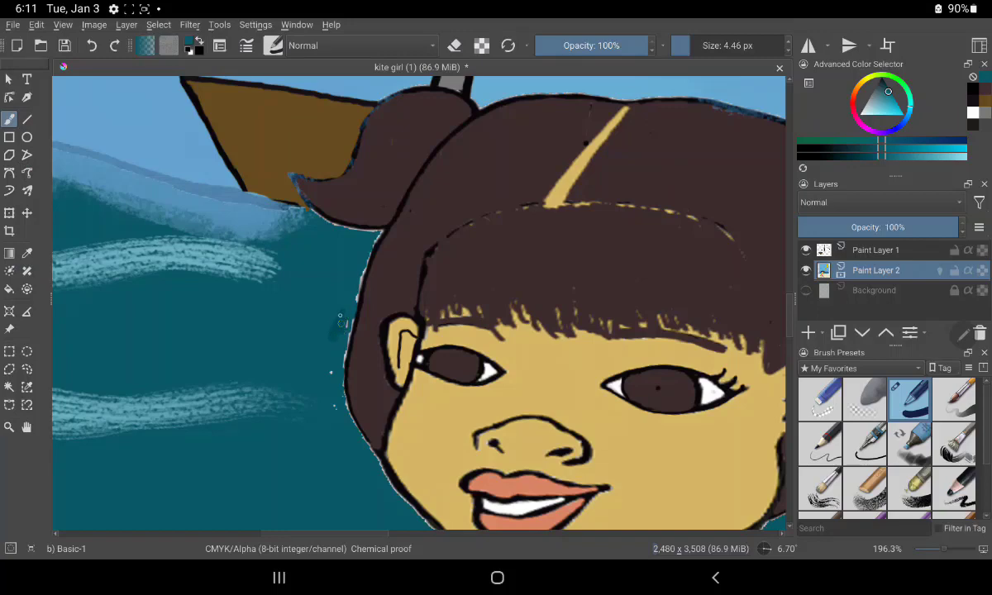
Fill the sea with the darker teal using the Fill tool.
click(9, 288)
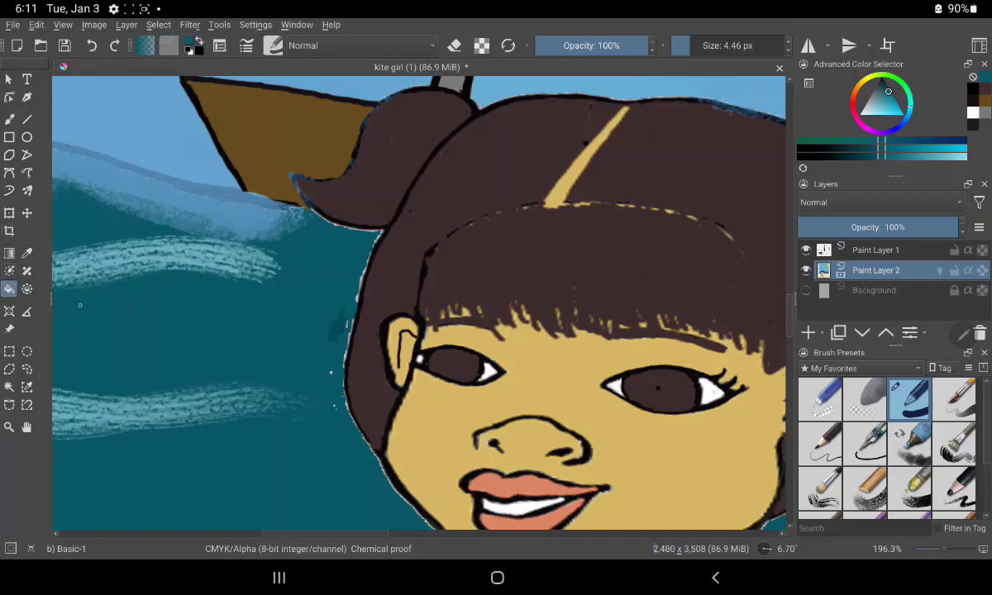
click(331, 372)
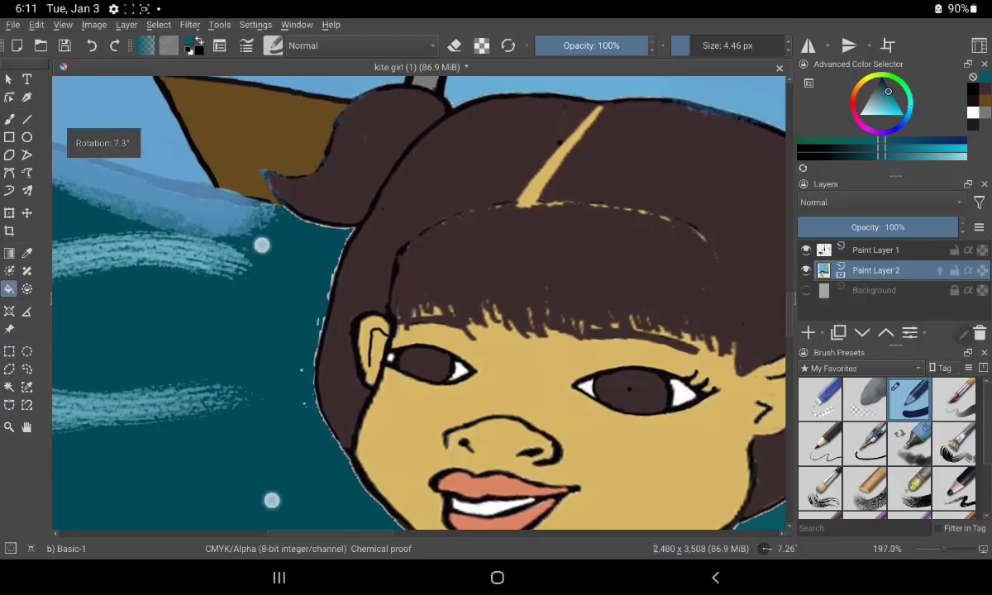
drag(310, 255, 141, 149)
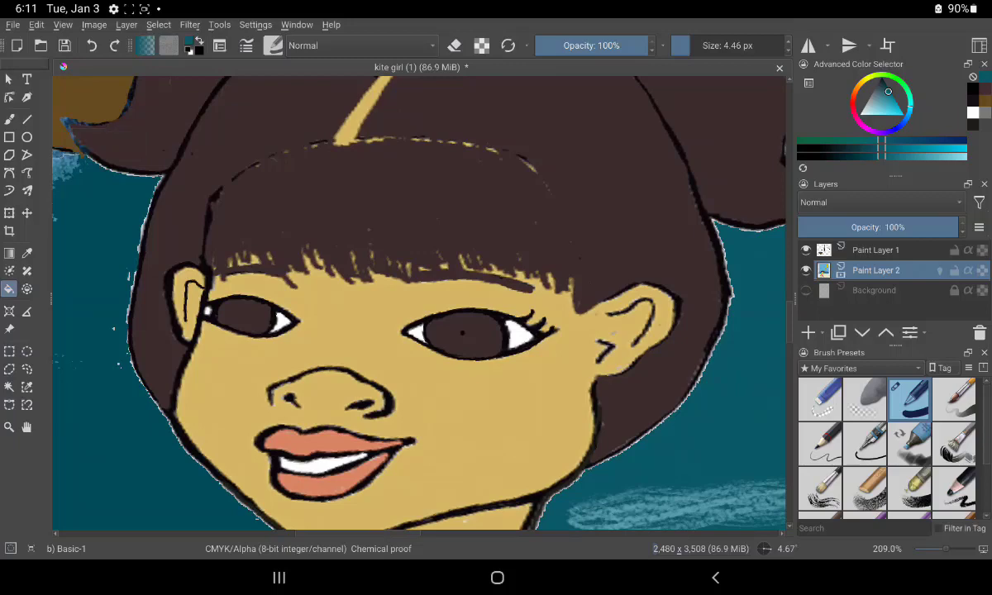
drag(727, 286, 388, 151)
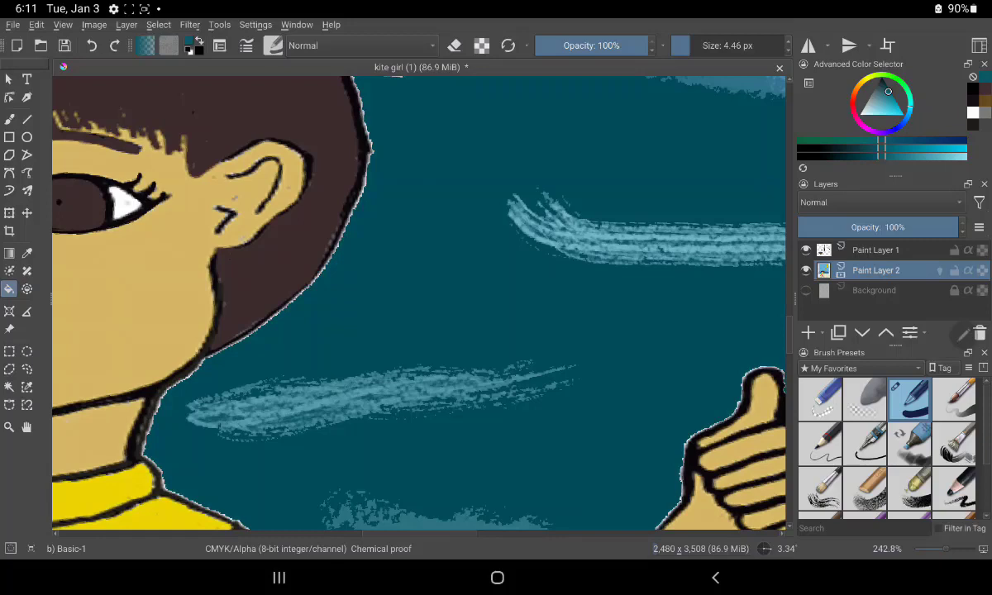
mouse_move(632, 170)
mouse_down()
mouse_move(606, 176)
mouse_move(425, 142)
mouse_move(248, 91)
mouse_up()
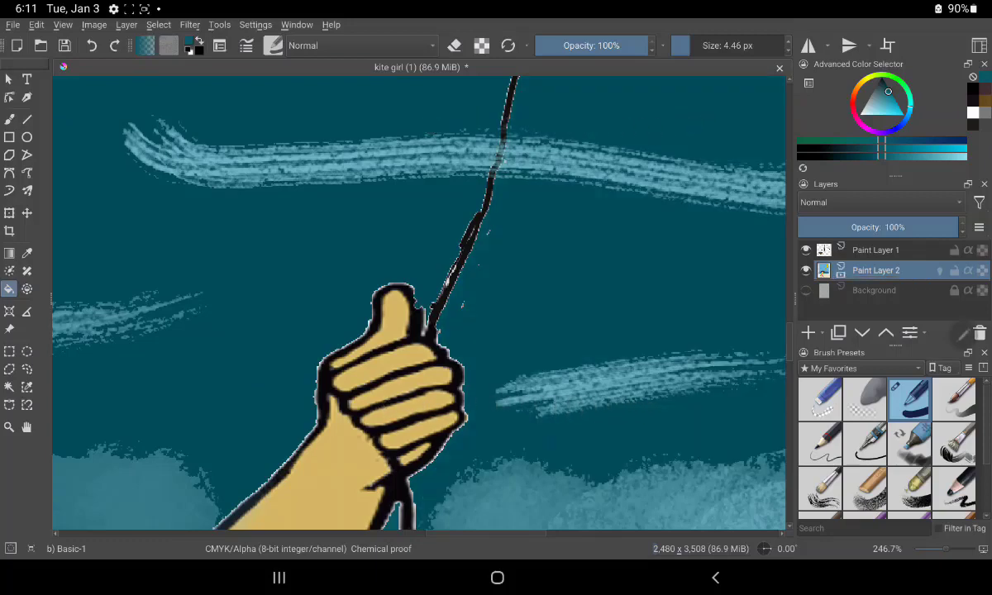
Inspect the lower sea waves and undo the unwanted change there.
mouse_move(645, 389)
mouse_down()
mouse_move(311, 380)
mouse_move(53, 400)
mouse_up()
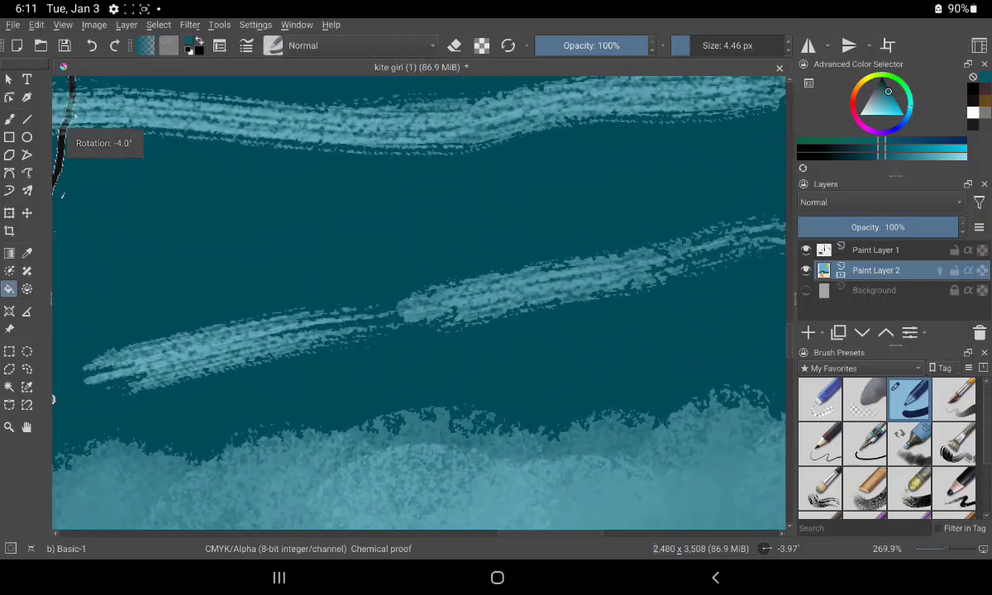
mouse_move(673, 390)
mouse_down()
mouse_move(478, 399)
mouse_move(322, 372)
mouse_up()
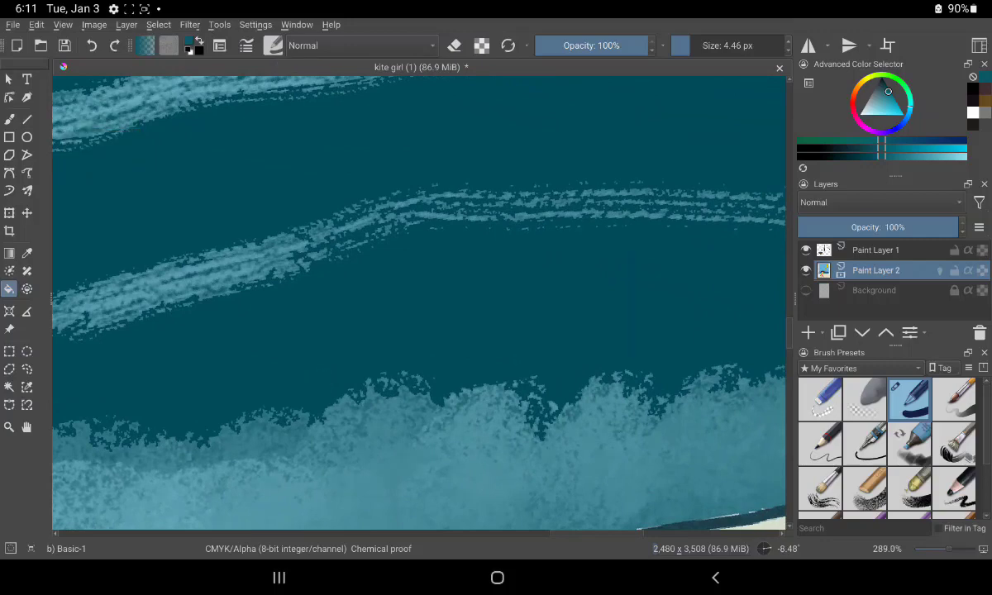
mouse_move(618, 363)
mouse_down()
mouse_move(601, 401)
mouse_move(440, 416)
mouse_move(324, 460)
mouse_move(629, 401)
mouse_up()
key(ctrl+z)
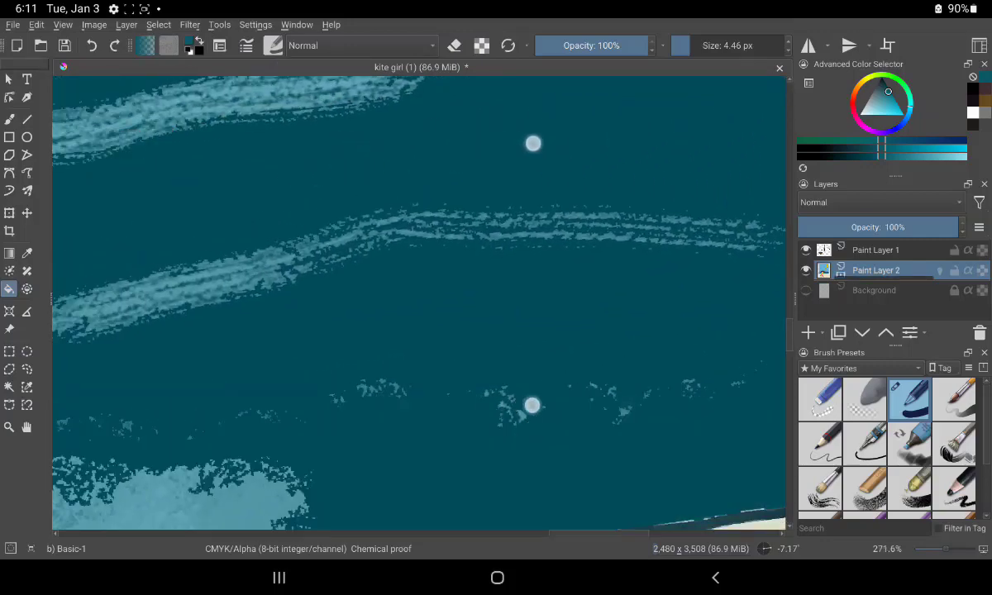
mouse_move(523, 122)
mouse_down()
mouse_move(521, 189)
mouse_move(539, 223)
mouse_up()
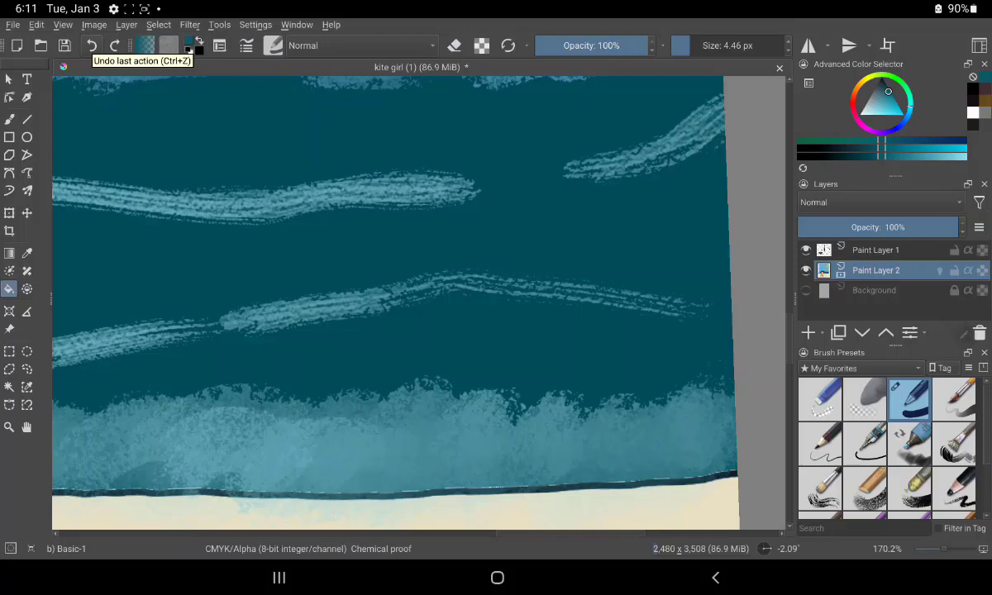
Switch to the Freehand Brush and zoom to the left edge of the girl's hair.
click(9, 118)
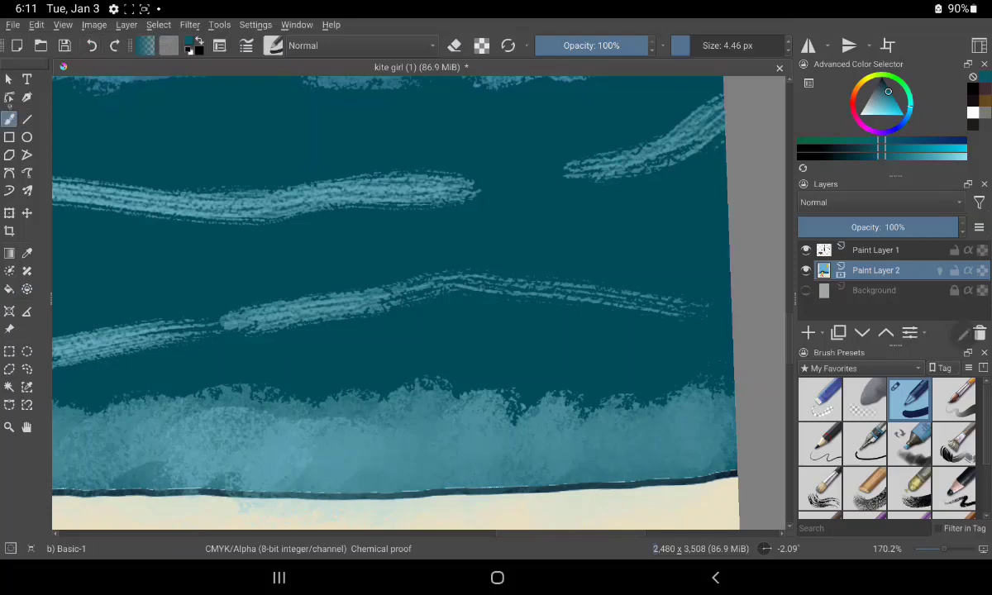
mouse_move(323, 116)
mouse_down()
mouse_move(607, 135)
mouse_move(576, 128)
mouse_up()
mouse_move(415, 125)
mouse_down()
mouse_move(554, 138)
mouse_move(661, 128)
mouse_up()
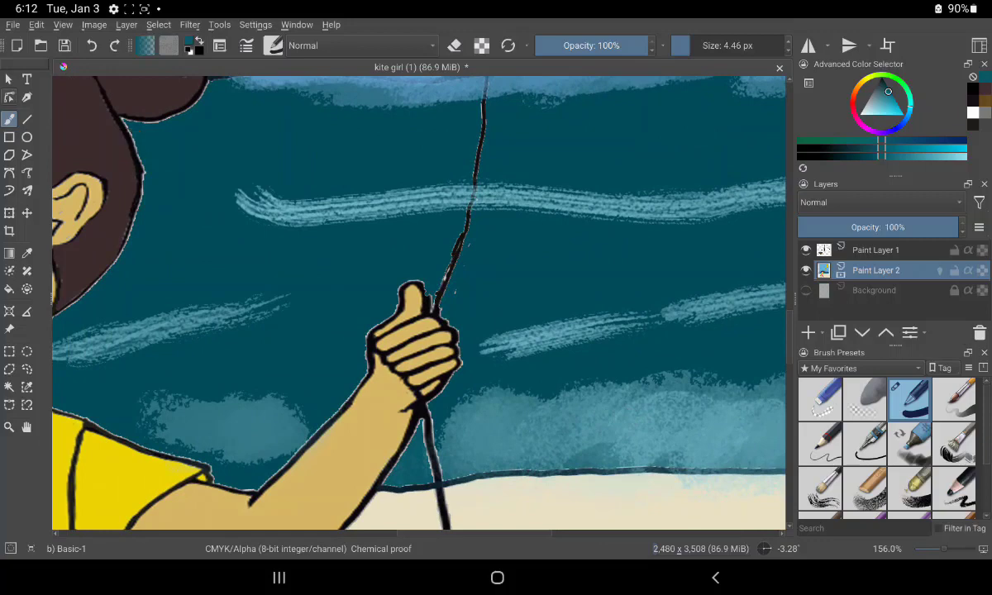
mouse_move(283, 124)
mouse_down()
mouse_move(382, 142)
mouse_move(498, 133)
mouse_move(574, 151)
mouse_up()
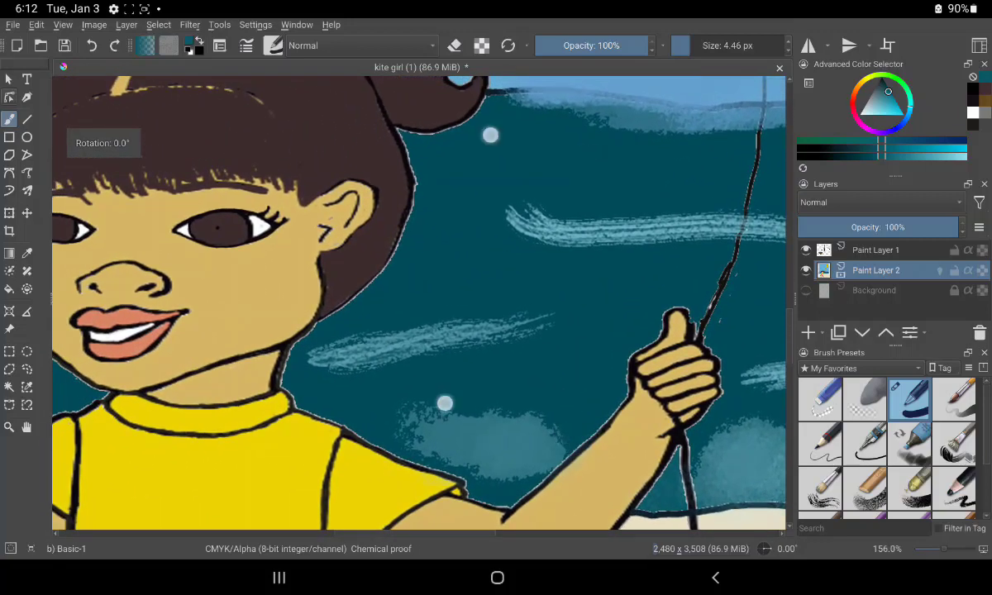
drag(459, 127, 711, 155)
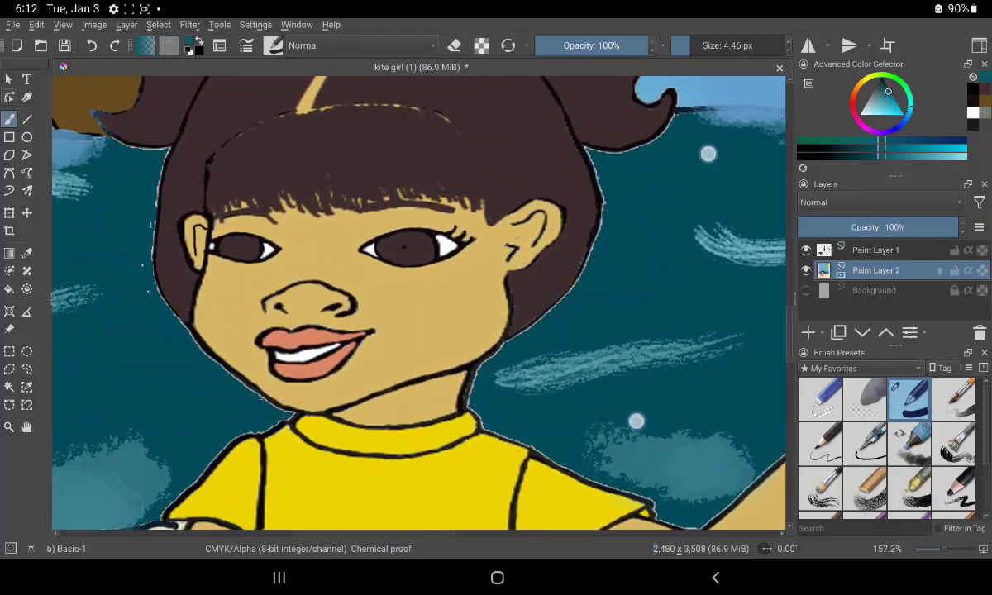
drag(708, 154, 780, 190)
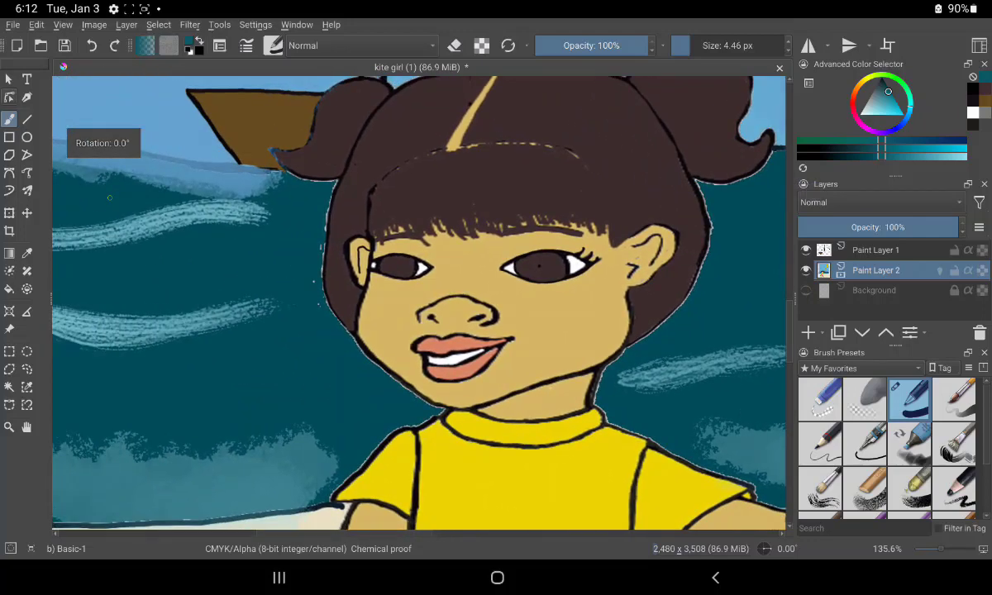
mouse_move(219, 206)
mouse_down()
mouse_move(261, 226)
mouse_move(436, 251)
mouse_move(466, 224)
mouse_move(422, 118)
mouse_up()
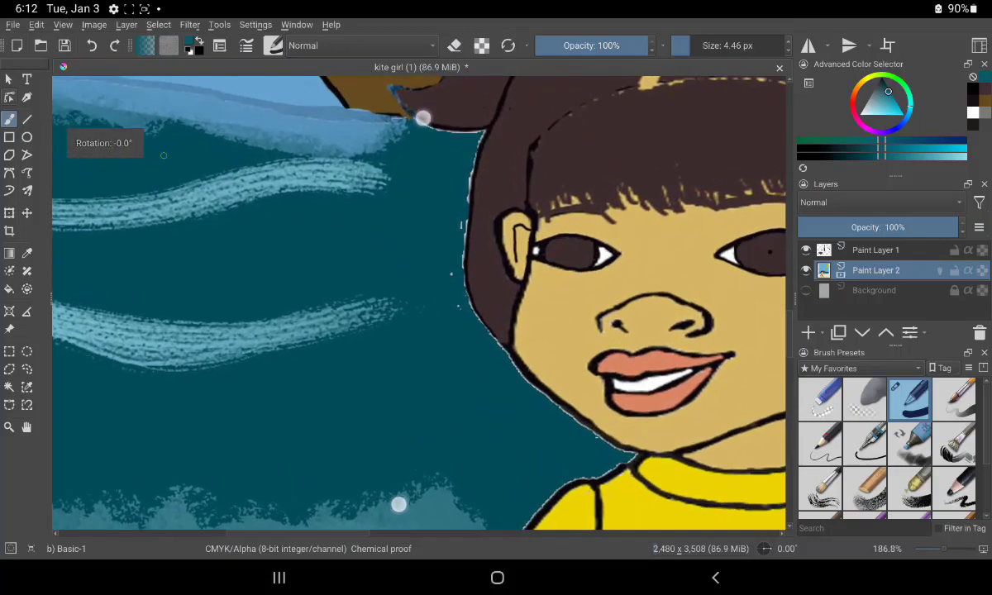
mouse_move(397, 172)
mouse_down()
mouse_move(416, 153)
mouse_move(418, 66)
mouse_up()
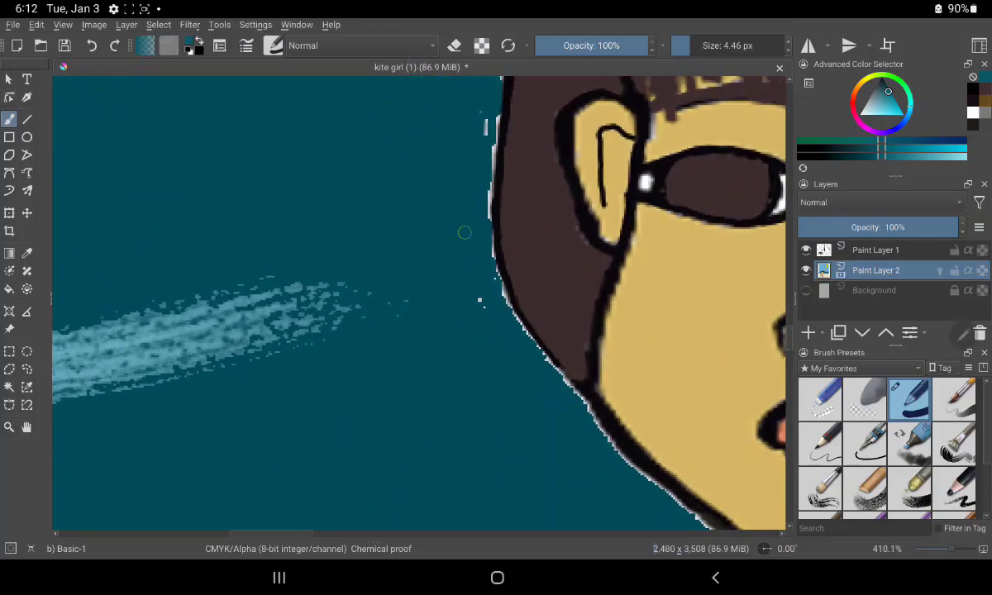
Paint over the stray white dot, jagged bump and white fringe along the hair outline.
drag(464, 235, 485, 316)
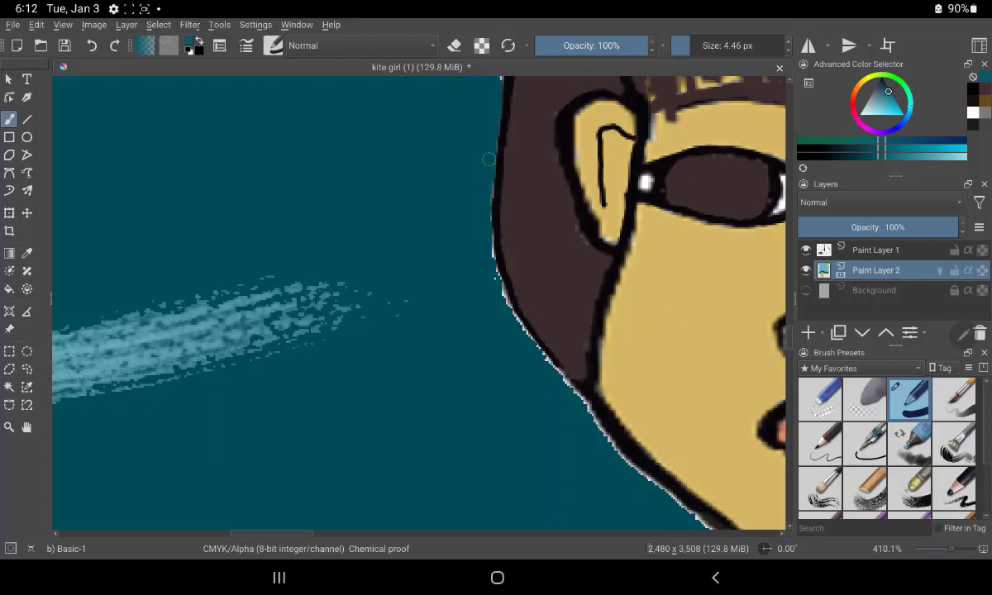
drag(487, 160, 486, 253)
mouse_move(492, 285)
mouse_down()
mouse_move(506, 322)
mouse_move(550, 364)
mouse_up()
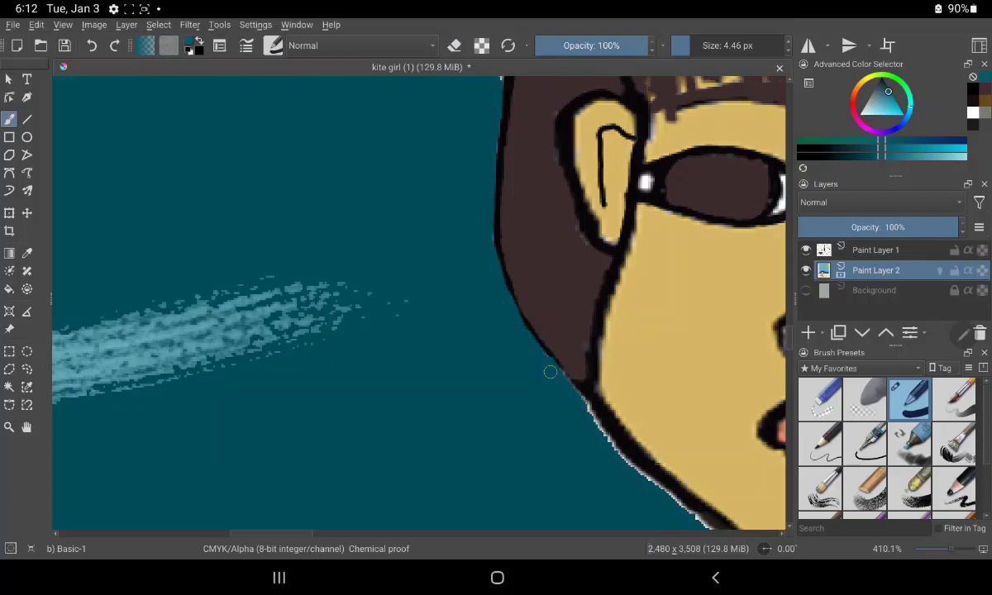
mouse_move(538, 373)
mouse_down()
mouse_move(592, 423)
mouse_move(577, 401)
mouse_up()
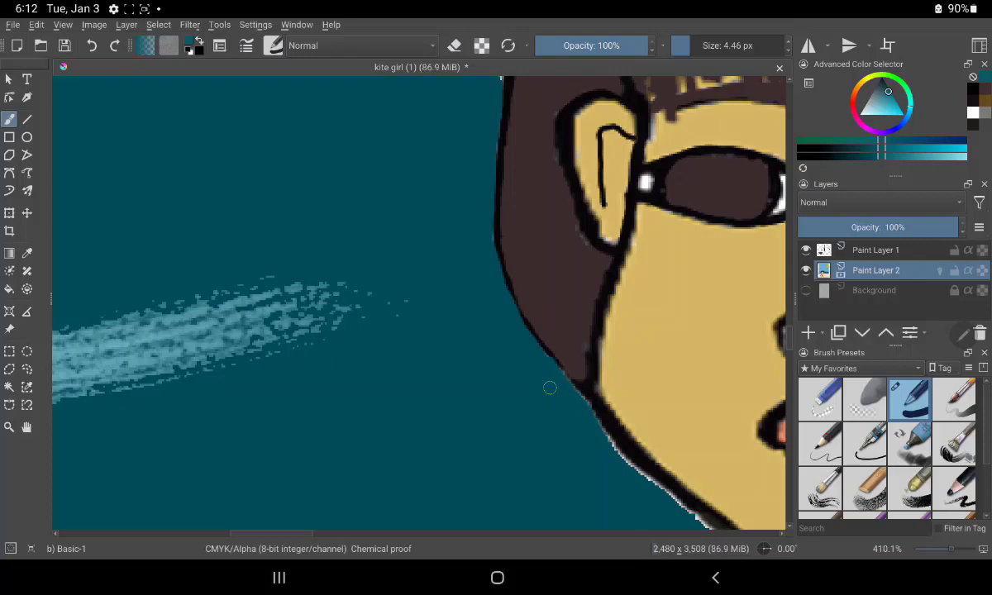
mouse_move(438, 180)
mouse_down()
mouse_move(314, 104)
mouse_move(236, 78)
mouse_up()
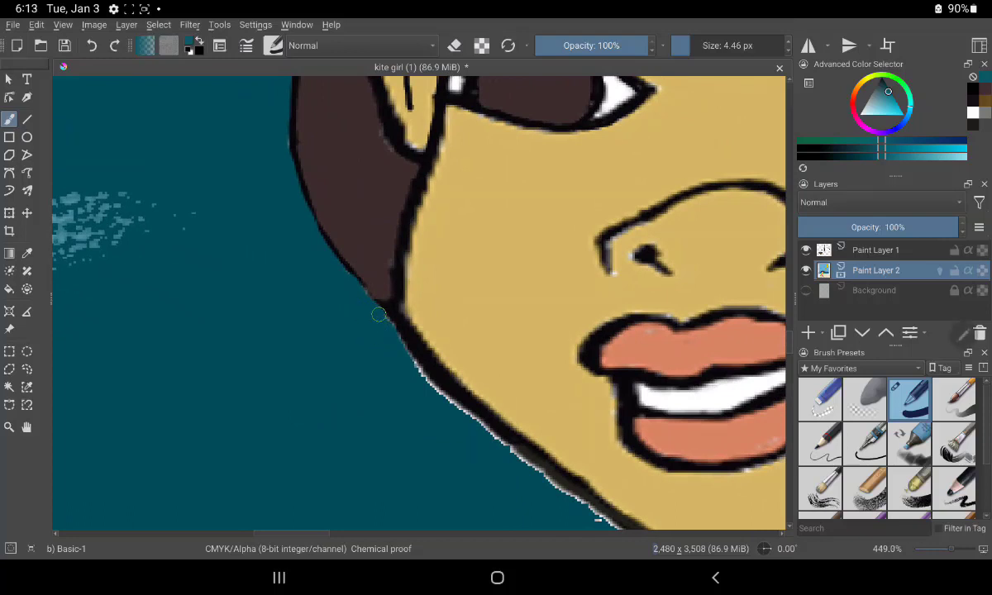
Thicken the jaw outline over its ragged white fringe.
mouse_move(388, 326)
mouse_down()
mouse_move(381, 332)
mouse_move(420, 382)
mouse_move(537, 477)
mouse_up()
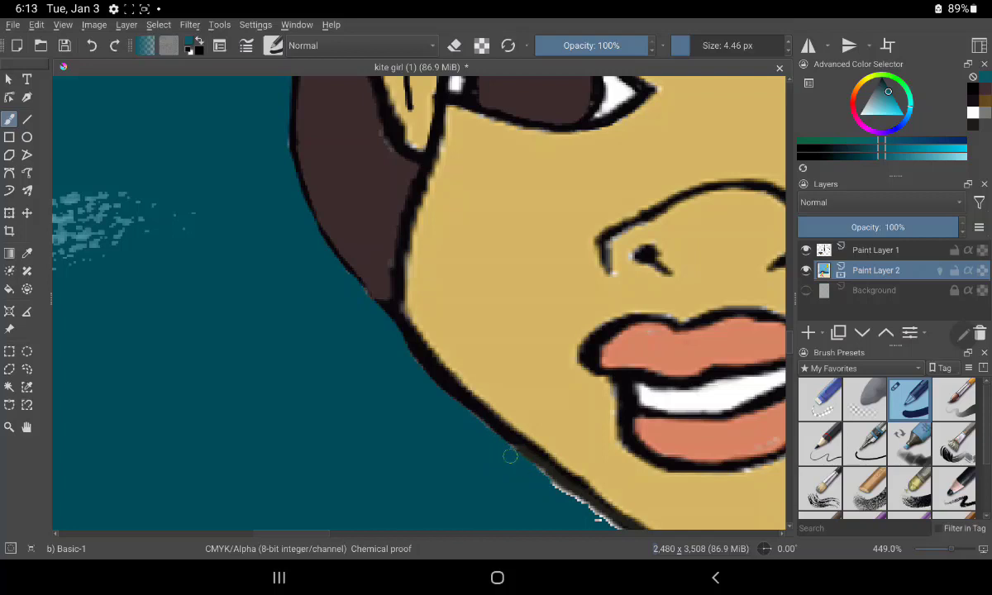
drag(496, 434, 603, 523)
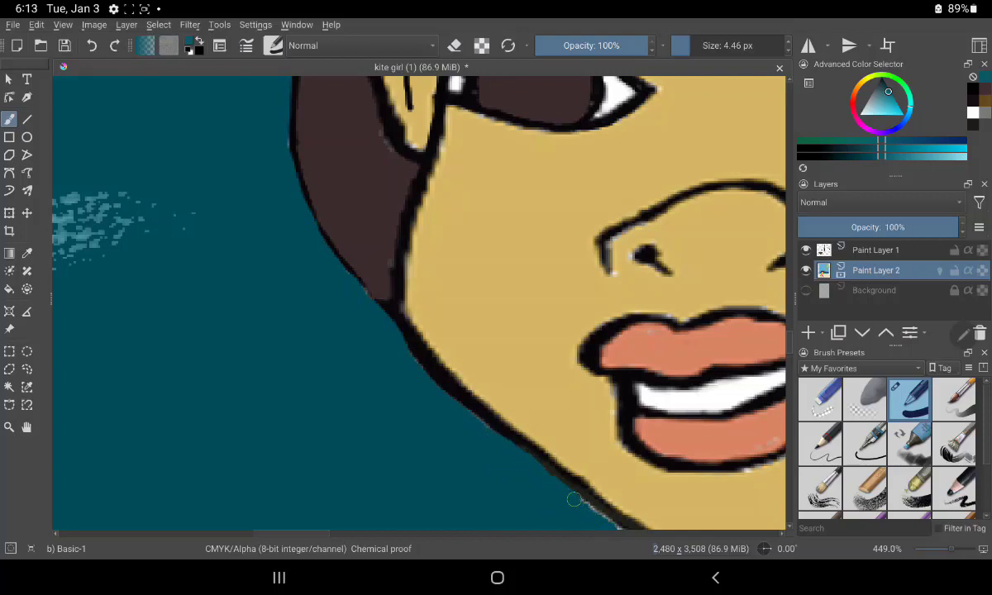
drag(530, 461, 601, 522)
Brush teal over the light gaps and white seam under the hair bun.
drag(283, 310, 294, 380)
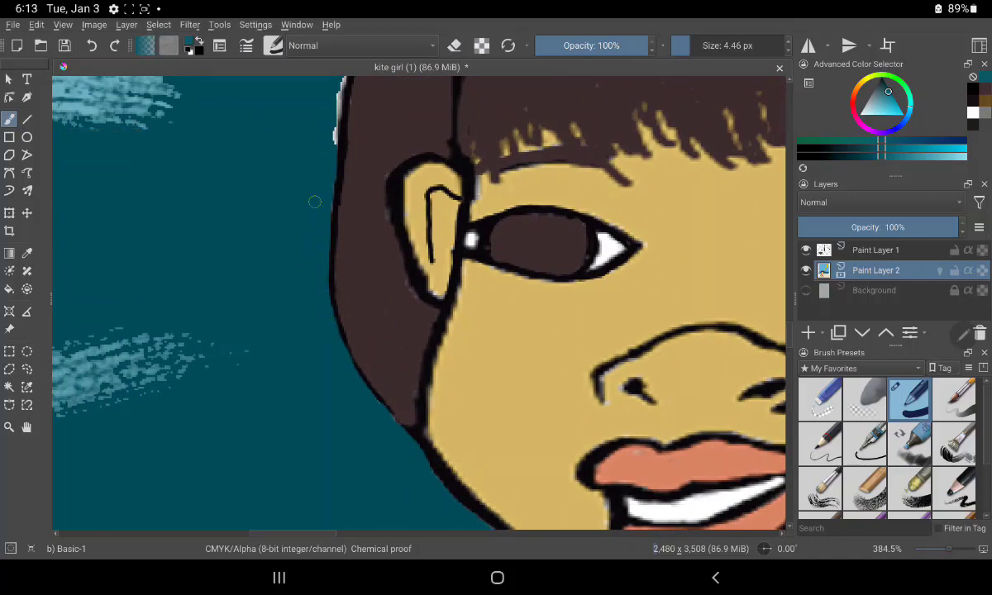
drag(283, 149, 327, 267)
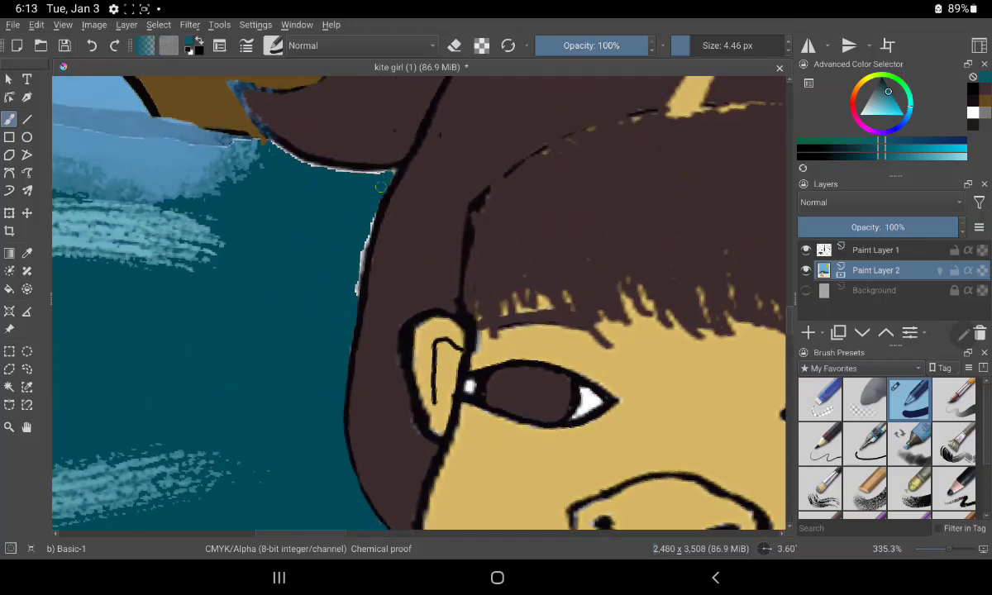
drag(372, 208, 356, 293)
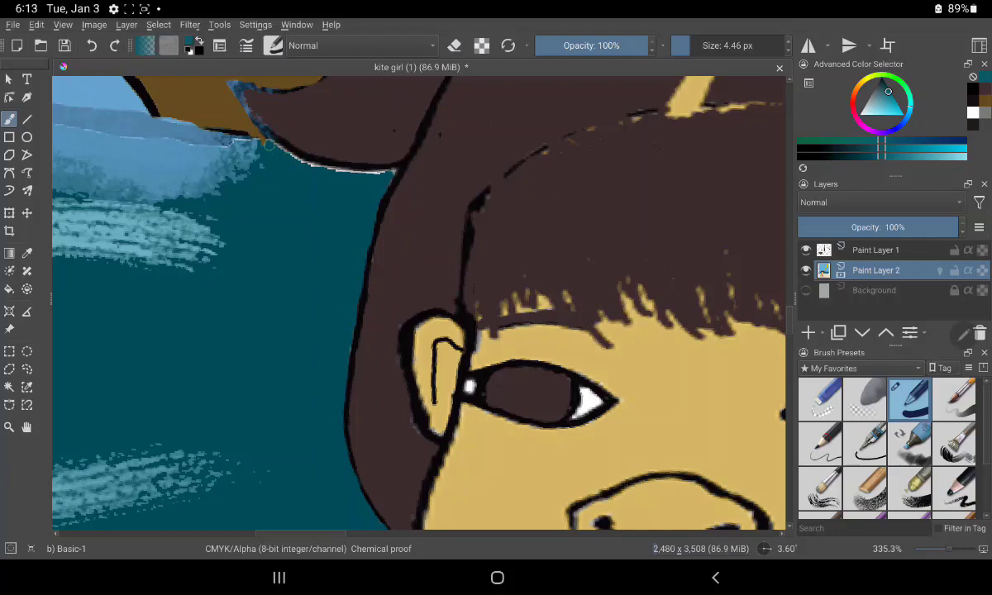
mouse_move(310, 166)
mouse_down()
mouse_move(278, 146)
mouse_move(385, 175)
mouse_up()
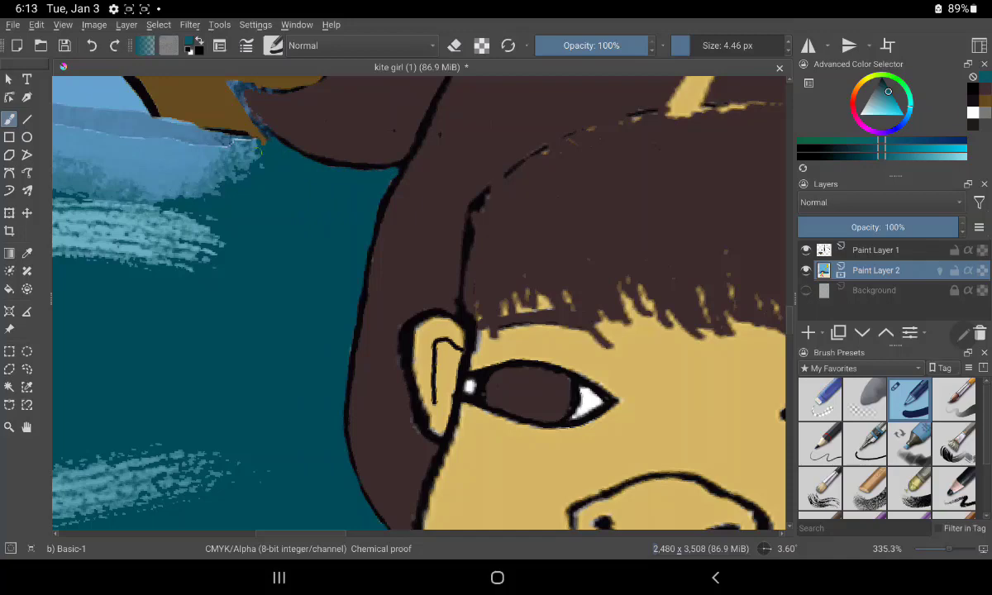
Paint teal over the white fringe along the neck and shoulder outlines.
drag(277, 467, 234, 314)
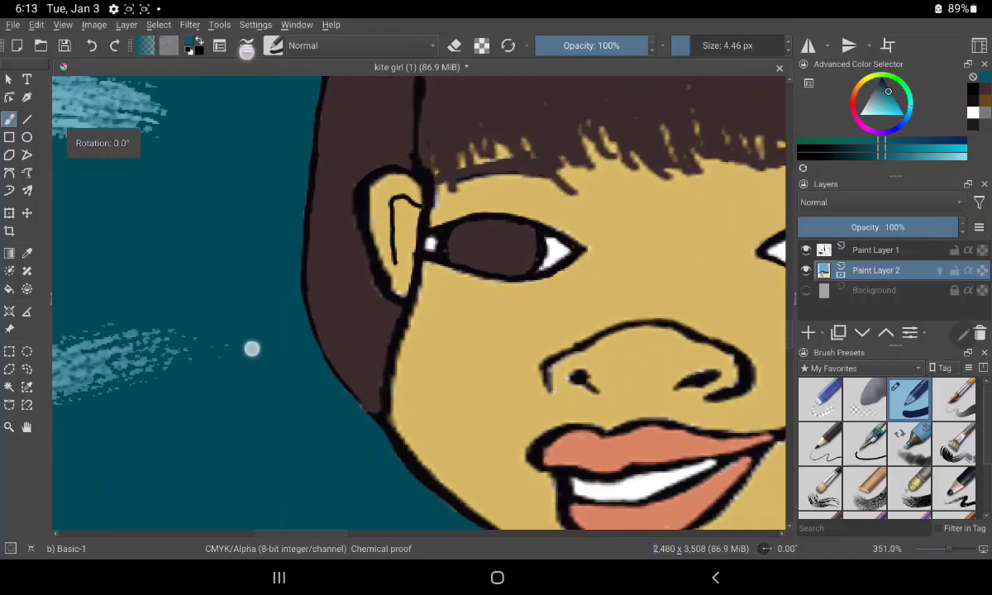
drag(271, 462, 225, 279)
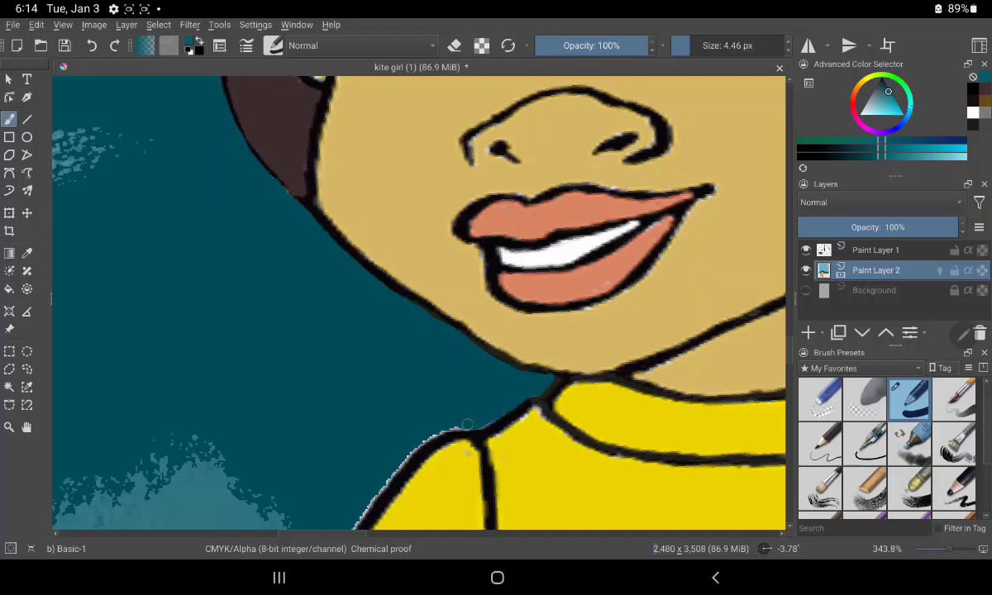
drag(441, 425, 472, 423)
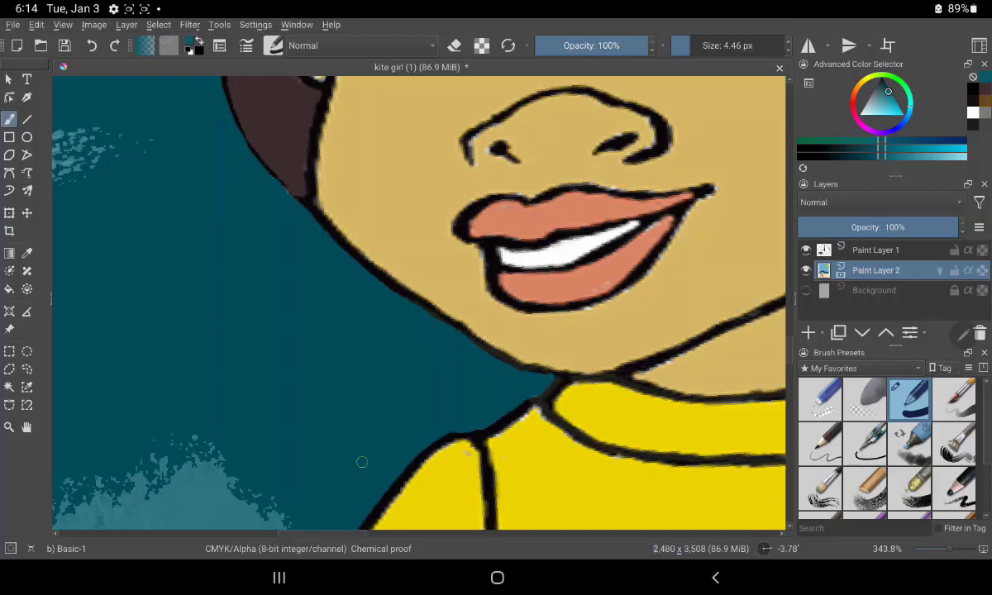
mouse_move(430, 478)
mouse_down()
mouse_move(595, 341)
mouse_move(653, 272)
mouse_up()
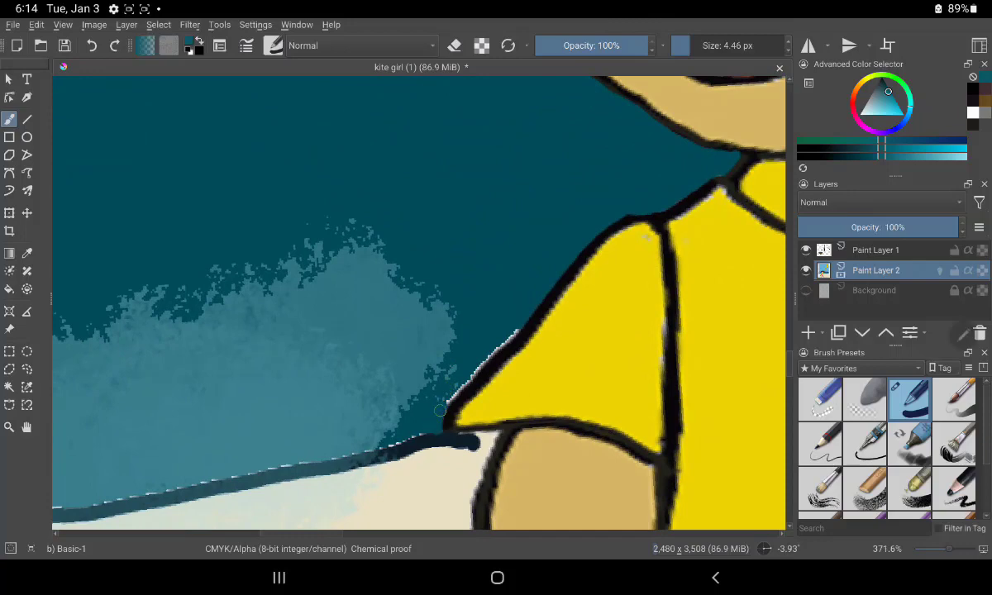
drag(458, 386, 512, 320)
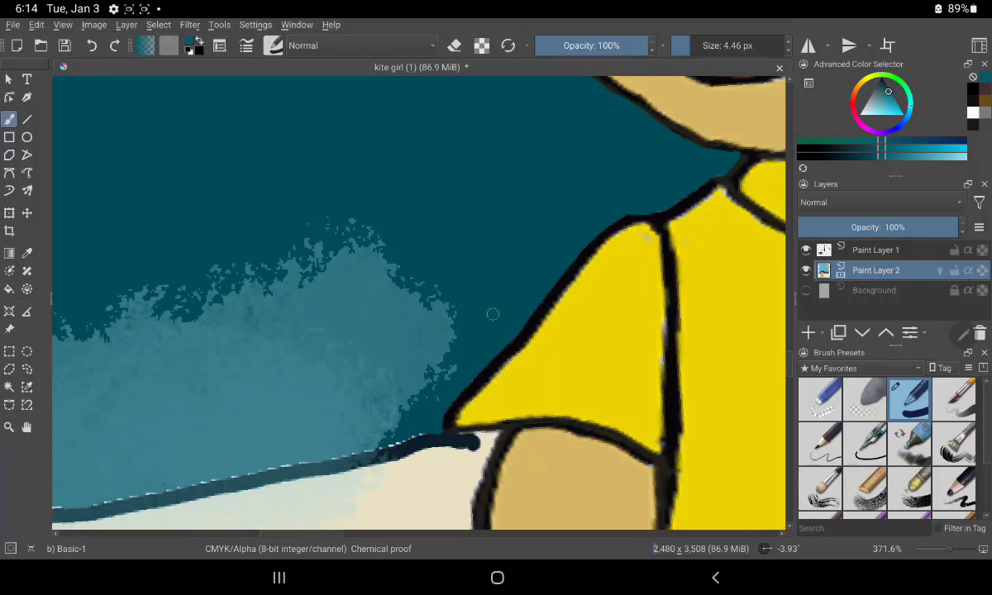
mouse_move(481, 212)
mouse_down()
mouse_move(631, 164)
mouse_move(790, 83)
mouse_up()
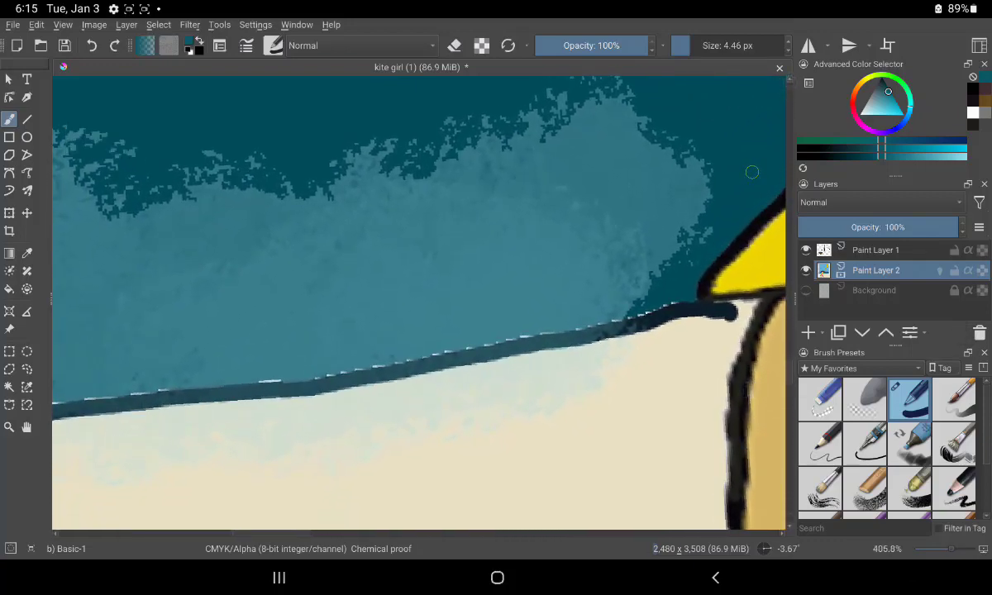
Sample the sea's teal and paint it along the line edge.
click(27, 253)
click(153, 341)
click(9, 119)
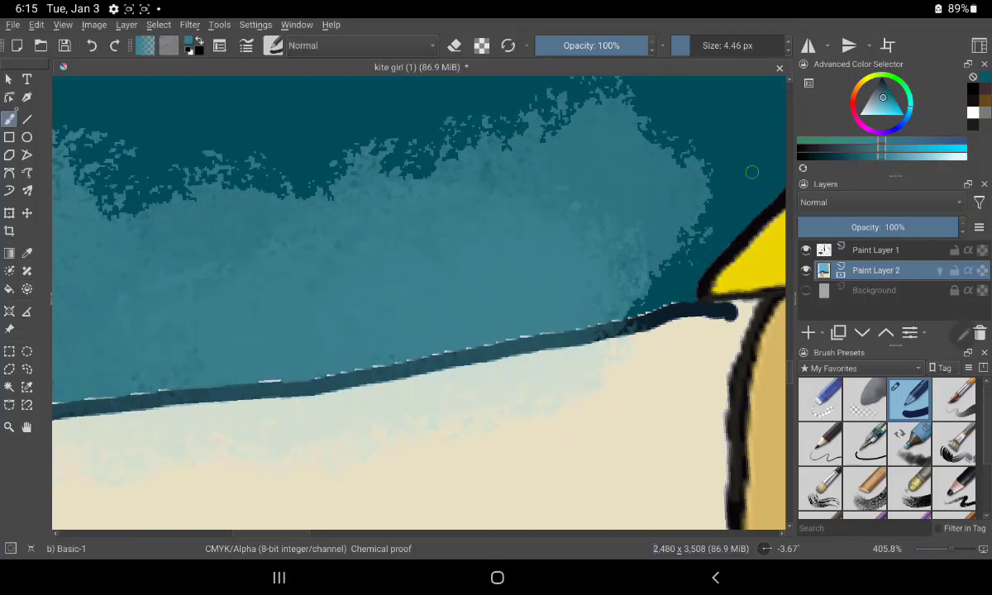
drag(513, 337, 682, 299)
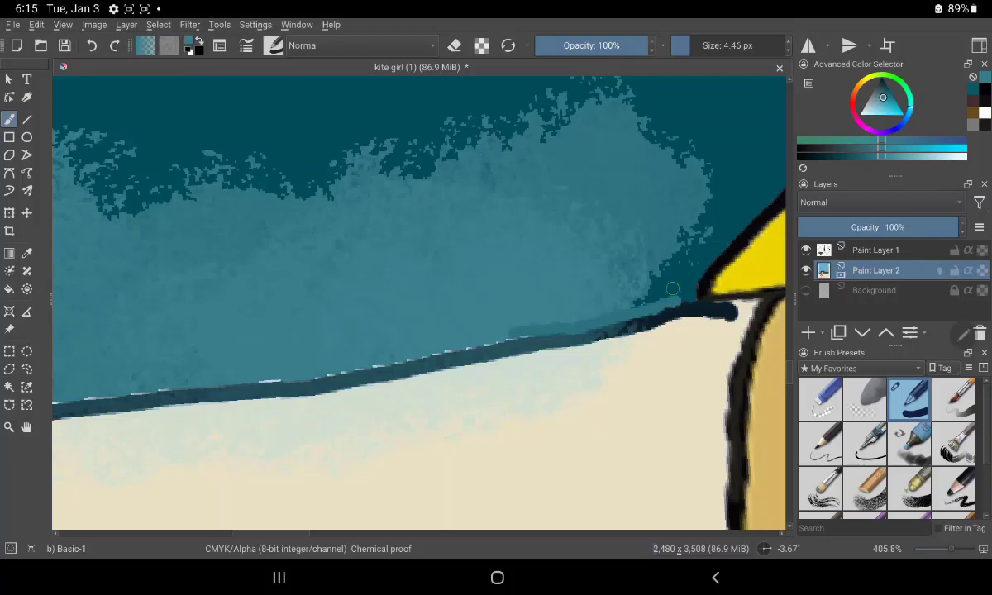
Switch to the Chalk Soft preset at 5.61 px and paint over the short white highlight.
click(908, 487)
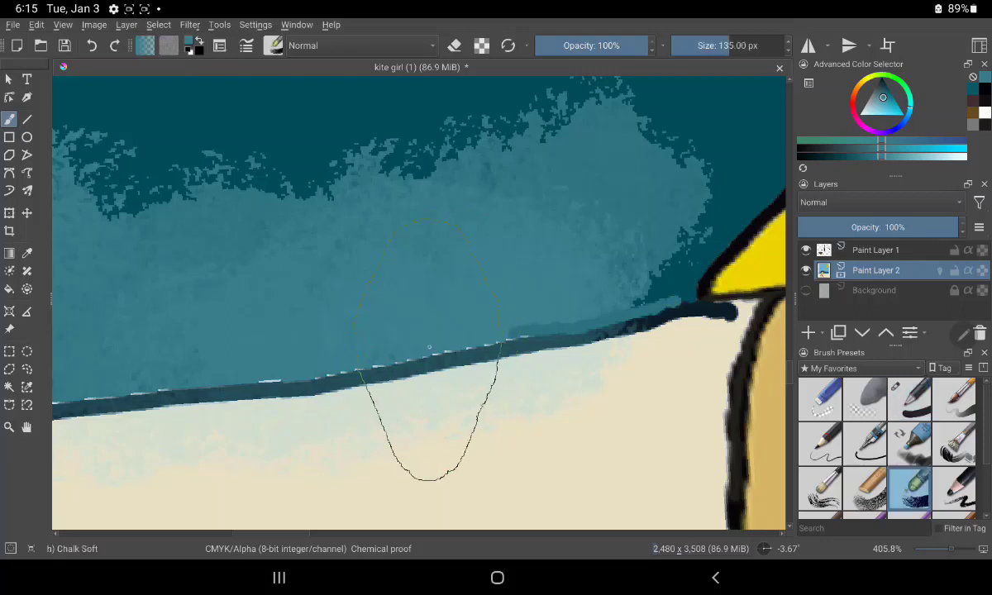
click(699, 46)
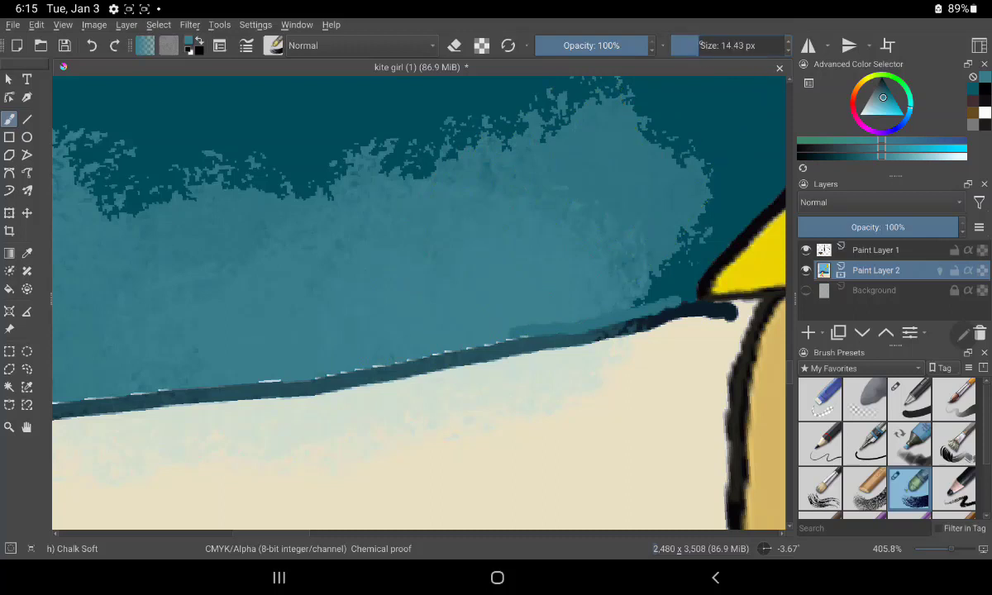
drag(699, 46, 690, 46)
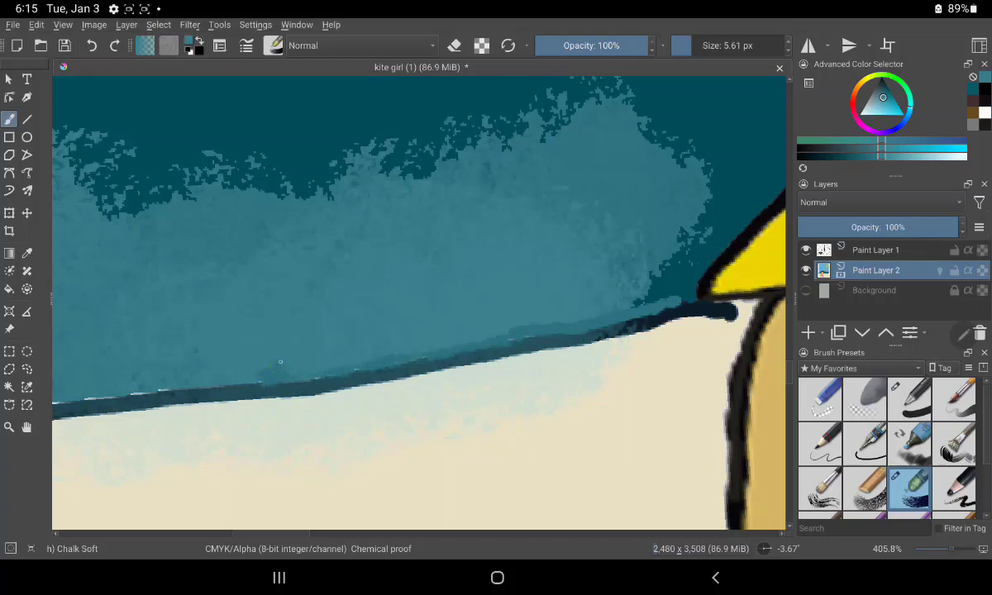
mouse_move(341, 231)
mouse_down()
mouse_move(660, 201)
mouse_move(625, 187)
mouse_up()
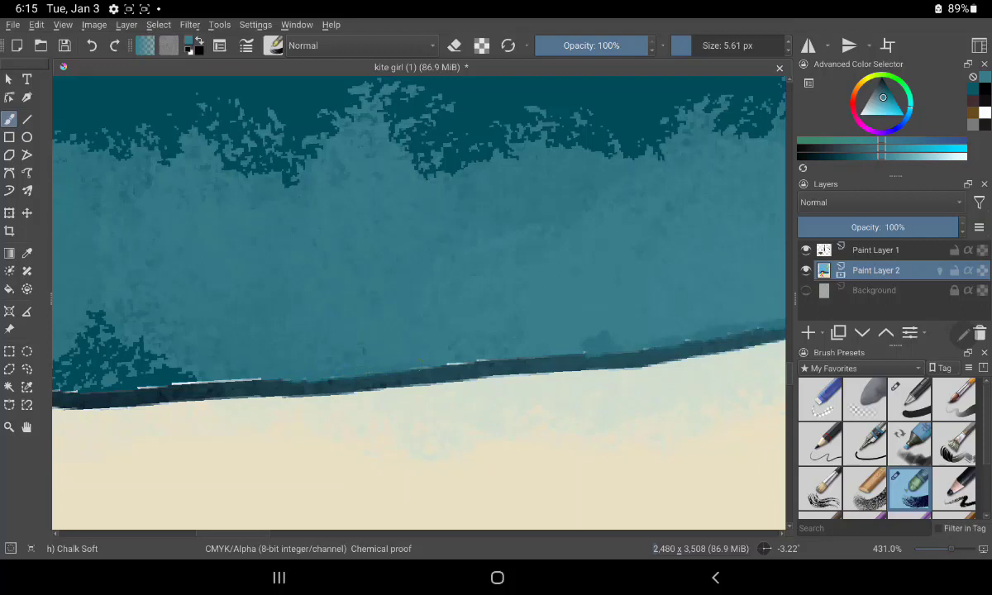
drag(451, 363, 489, 361)
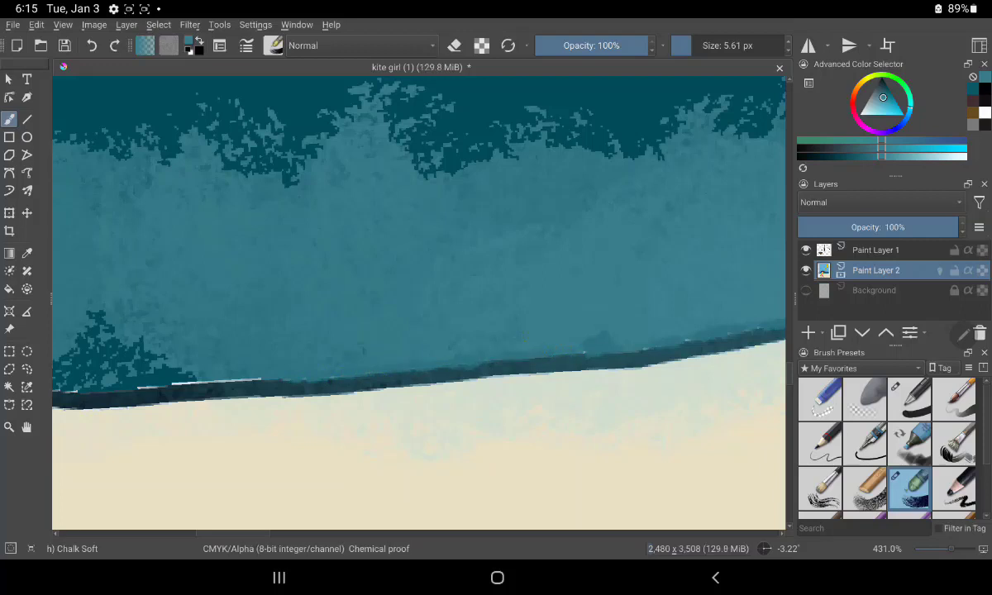
Cover more of the edge's white highlight and add lighter teal over the dark patch.
drag(419, 479, 678, 458)
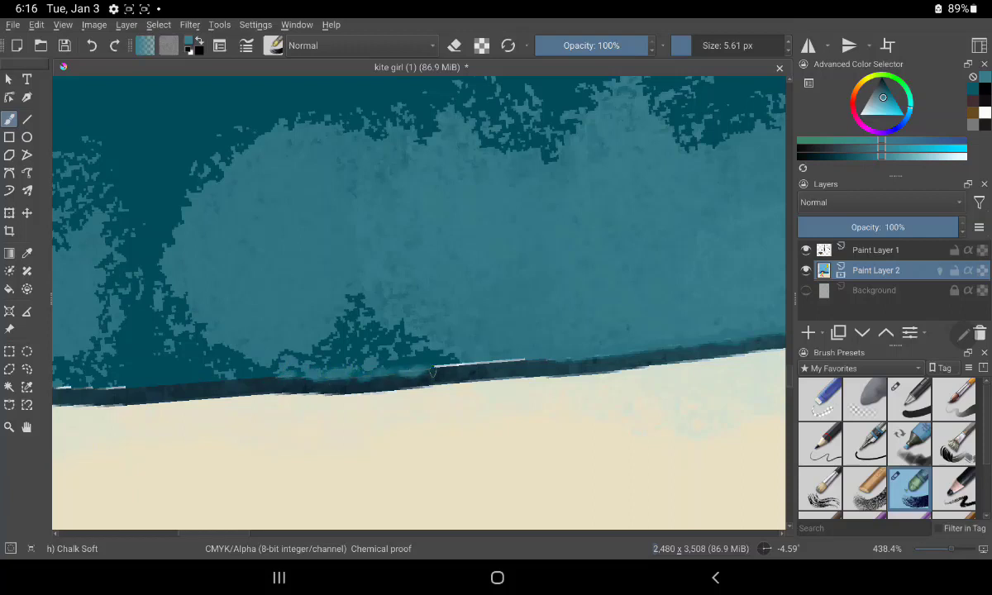
drag(399, 369, 527, 361)
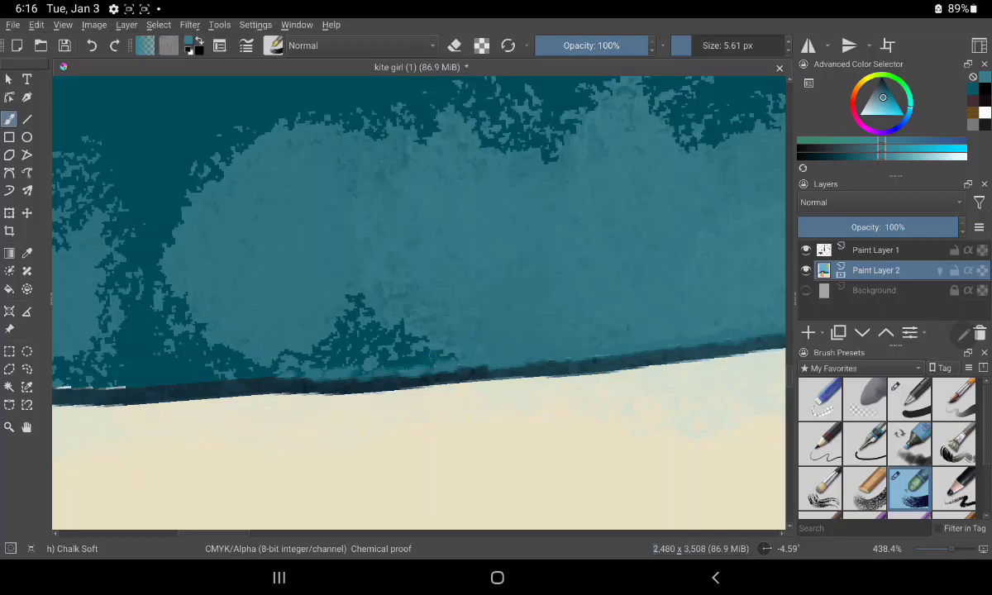
drag(405, 324, 326, 337)
drag(335, 294, 313, 335)
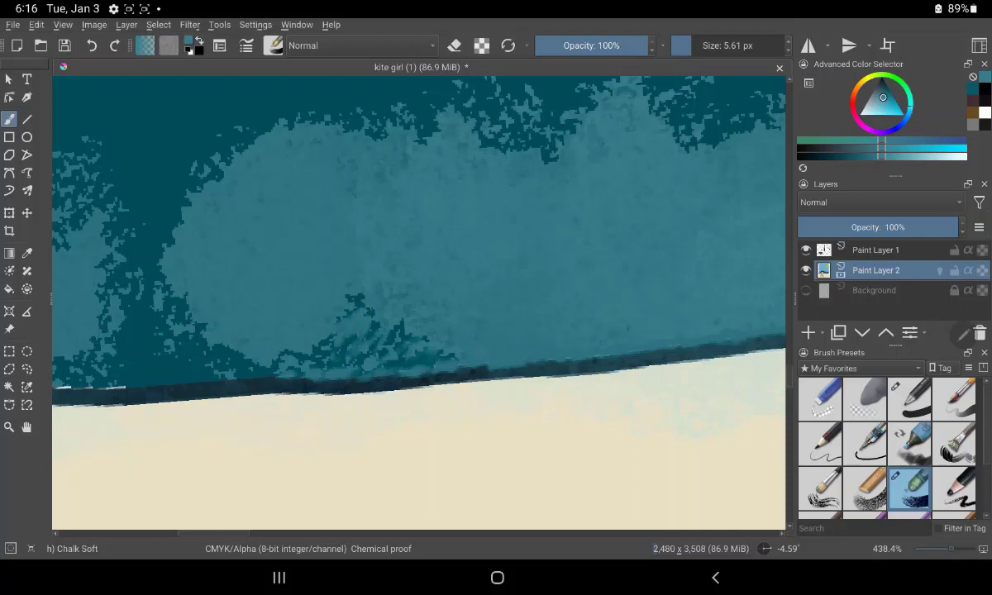
Switch to Chalk Grainy at 8.49 px and paint grainy teal over the light edge line.
click(865, 488)
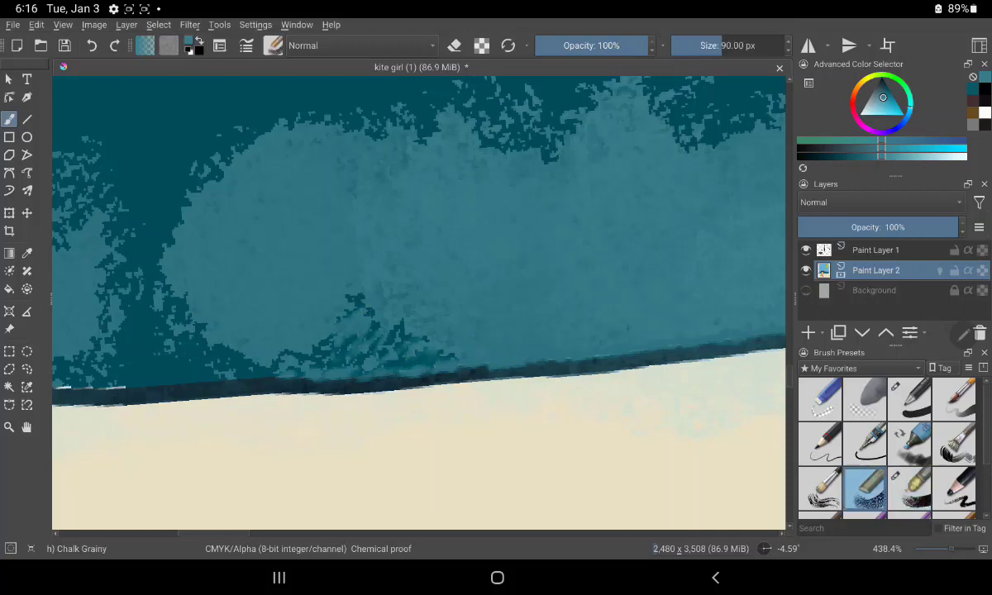
drag(422, 342, 641, 334)
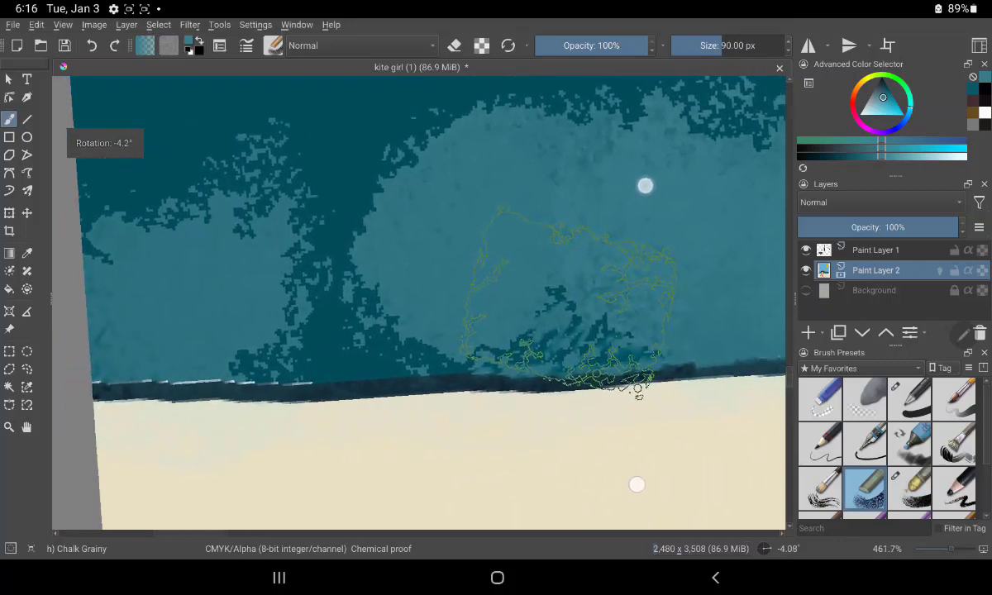
drag(645, 185, 693, 184)
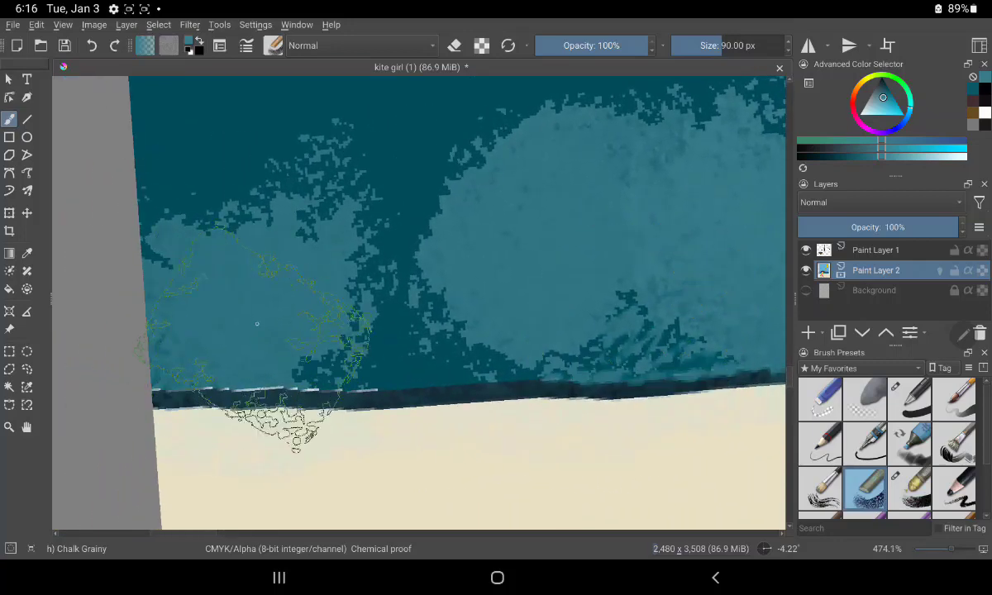
key(bracketleft)
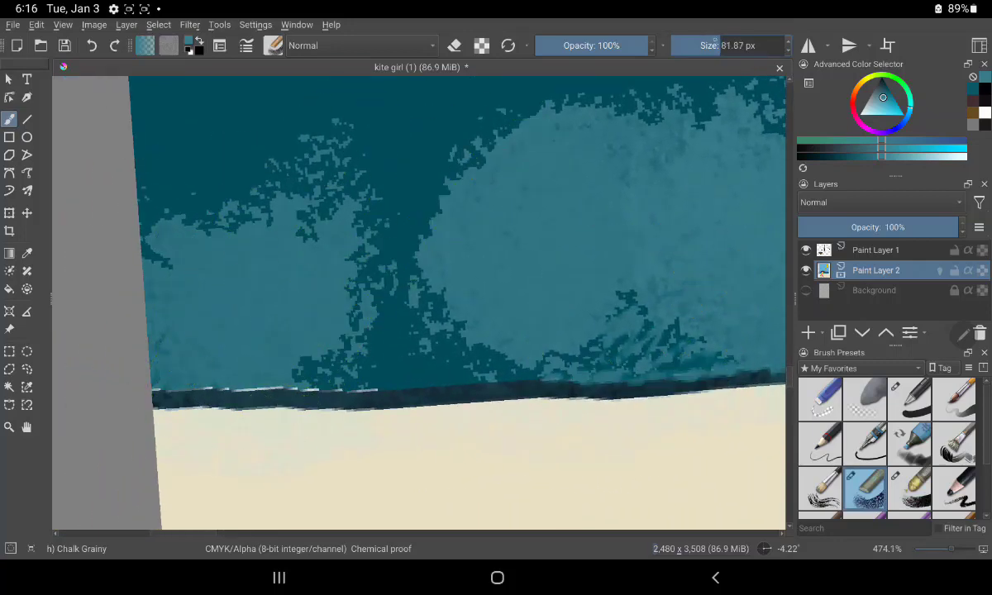
key(bracketleft)
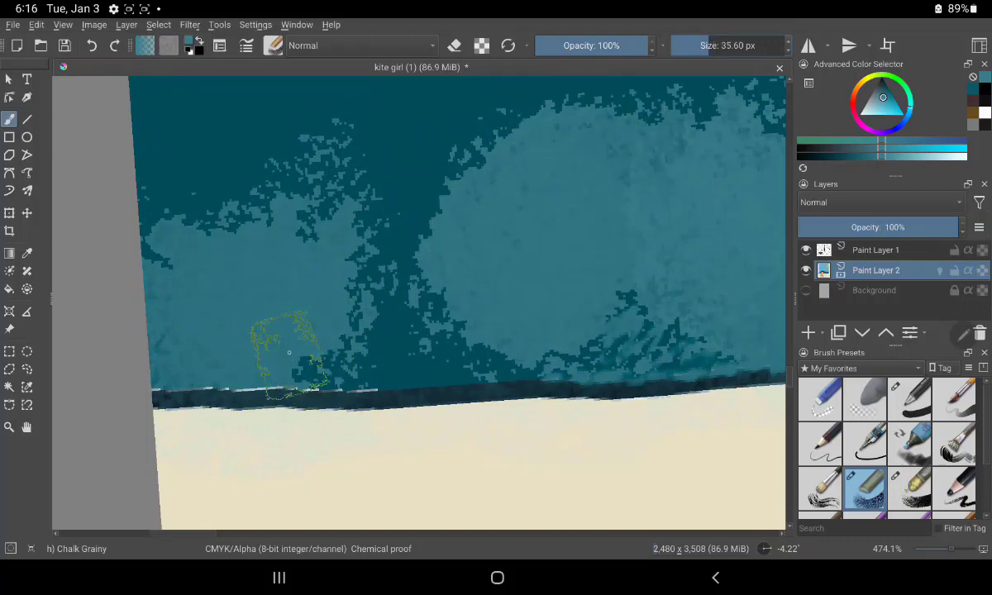
key(bracketleft)
key(bracketleft)
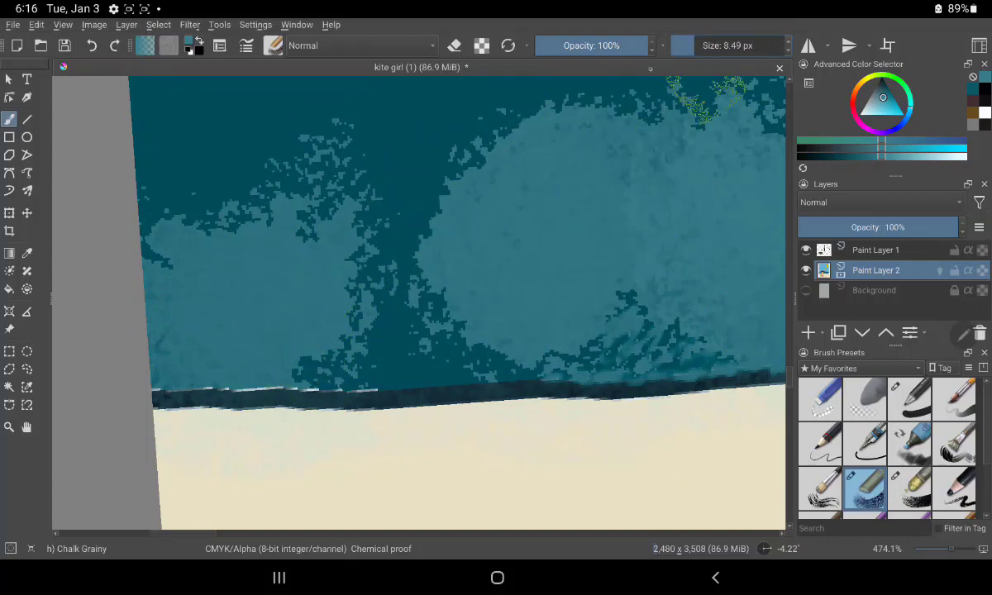
key(bracketleft)
mouse_move(293, 379)
mouse_down()
mouse_move(365, 386)
mouse_move(302, 367)
mouse_move(205, 380)
mouse_move(152, 369)
mouse_move(281, 382)
mouse_move(318, 347)
mouse_move(262, 376)
mouse_move(286, 355)
mouse_move(330, 370)
mouse_move(289, 378)
mouse_move(263, 367)
mouse_move(169, 371)
mouse_move(203, 364)
mouse_up()
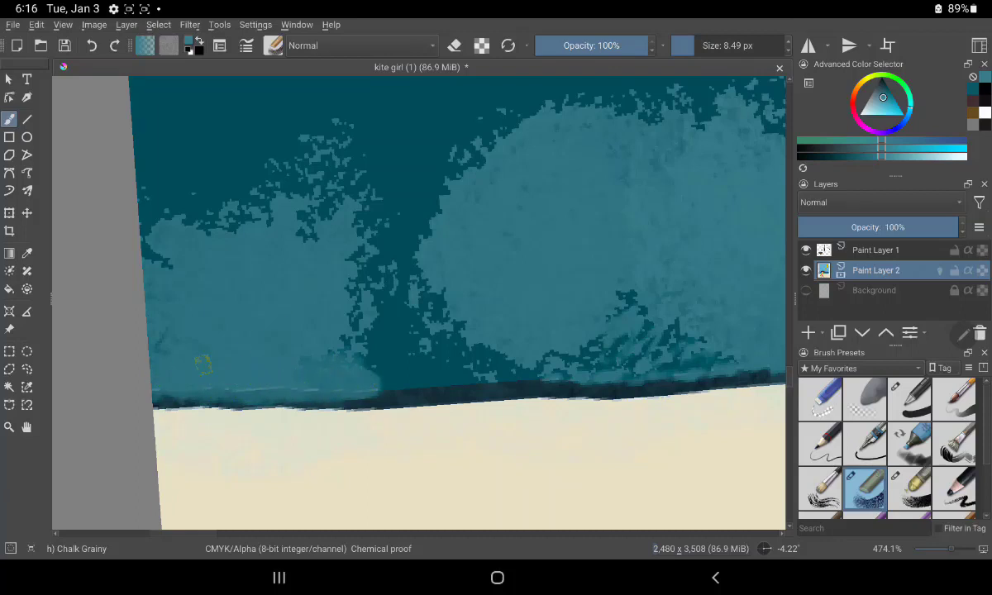
mouse_move(550, 326)
mouse_down()
mouse_move(525, 357)
mouse_move(546, 347)
mouse_move(635, 376)
mouse_move(665, 341)
mouse_up()
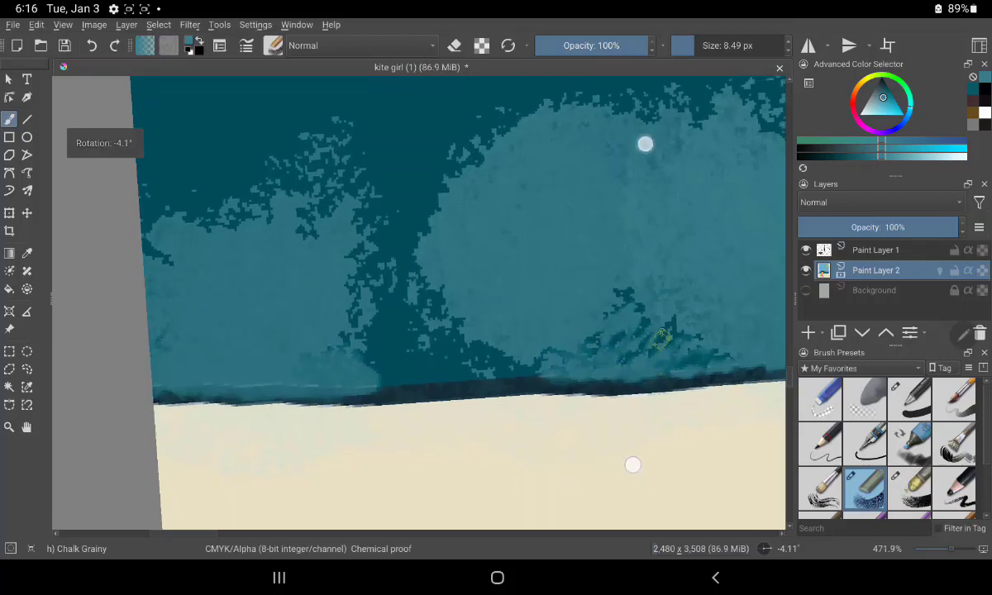
scroll(638, 304, up, 2)
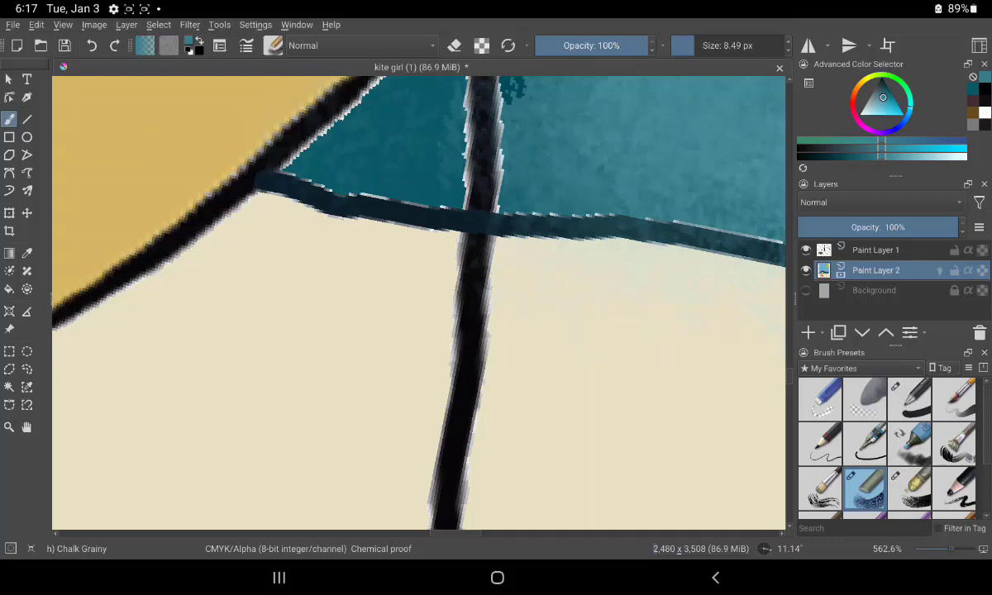
Lighten the dark patch beside the string and rework the teal–cream boundary.
scroll(645, 285, down, 2)
scroll(645, 285, down, 2)
scroll(641, 321, down, 2)
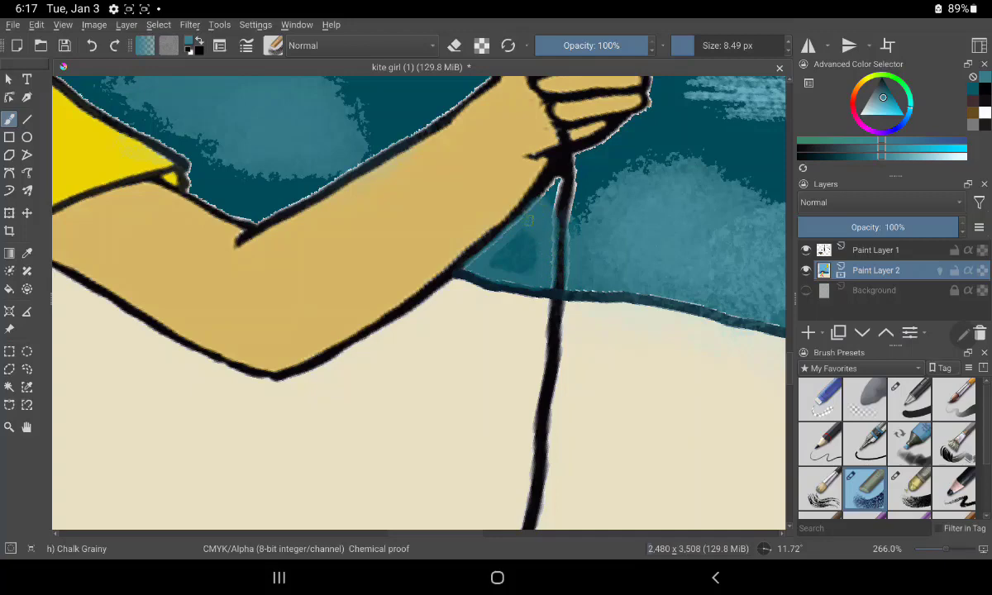
drag(527, 219, 501, 255)
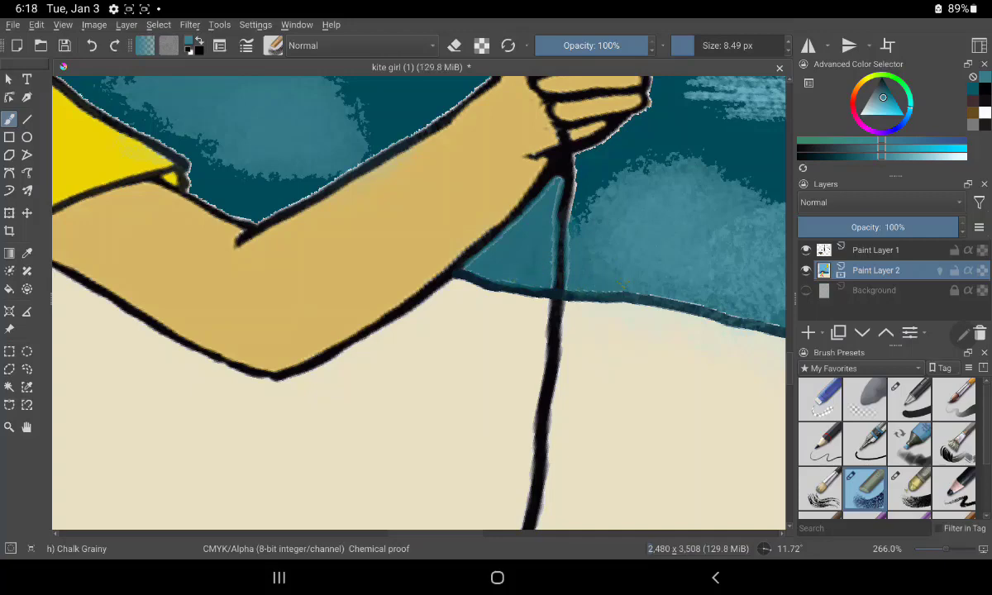
drag(646, 290, 777, 325)
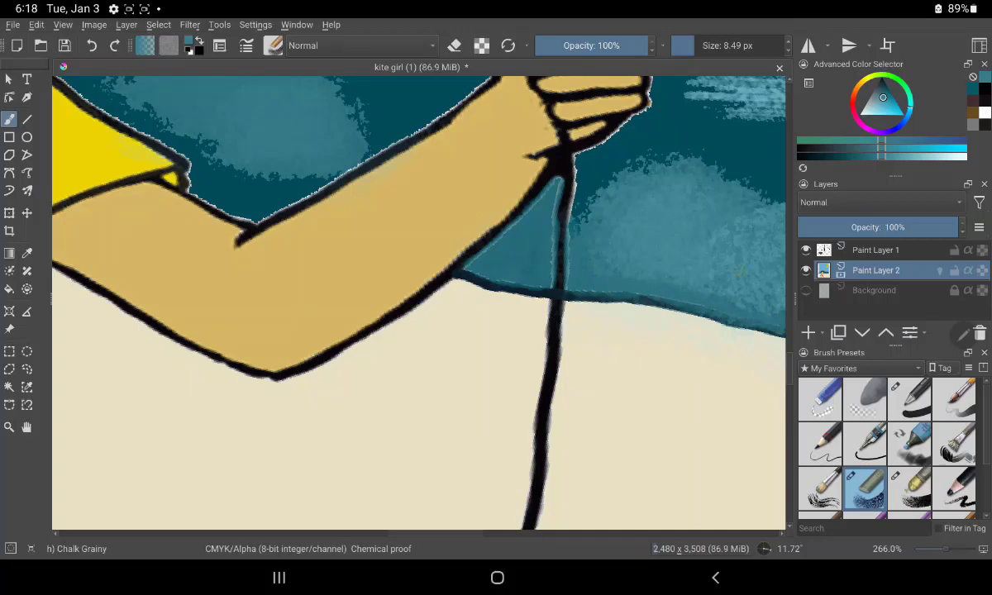
mouse_move(625, 186)
mouse_down()
mouse_move(644, 194)
mouse_move(215, 142)
mouse_up()
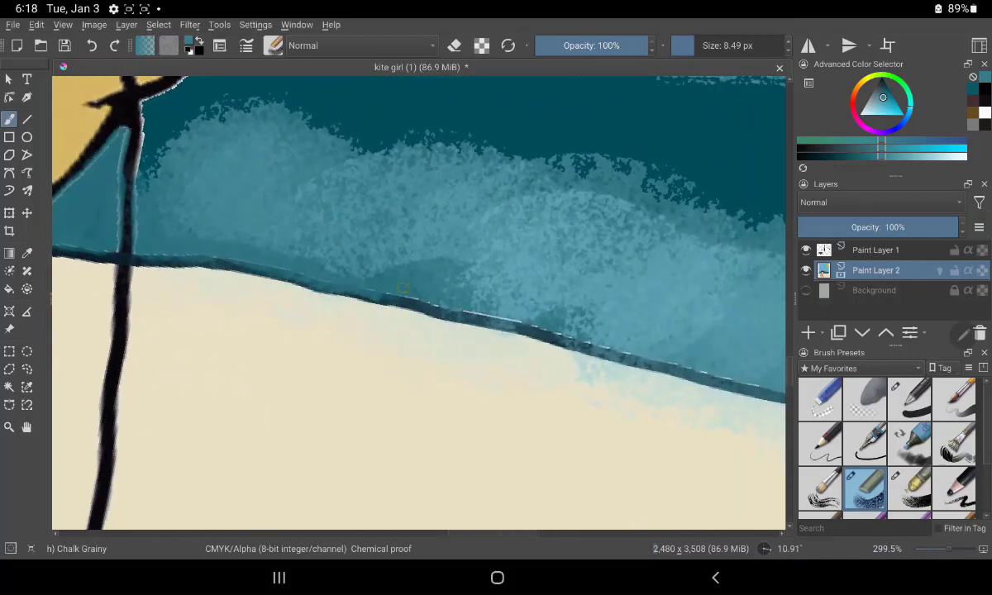
mouse_move(443, 292)
mouse_down()
mouse_move(565, 338)
mouse_move(577, 329)
mouse_move(622, 335)
mouse_up()
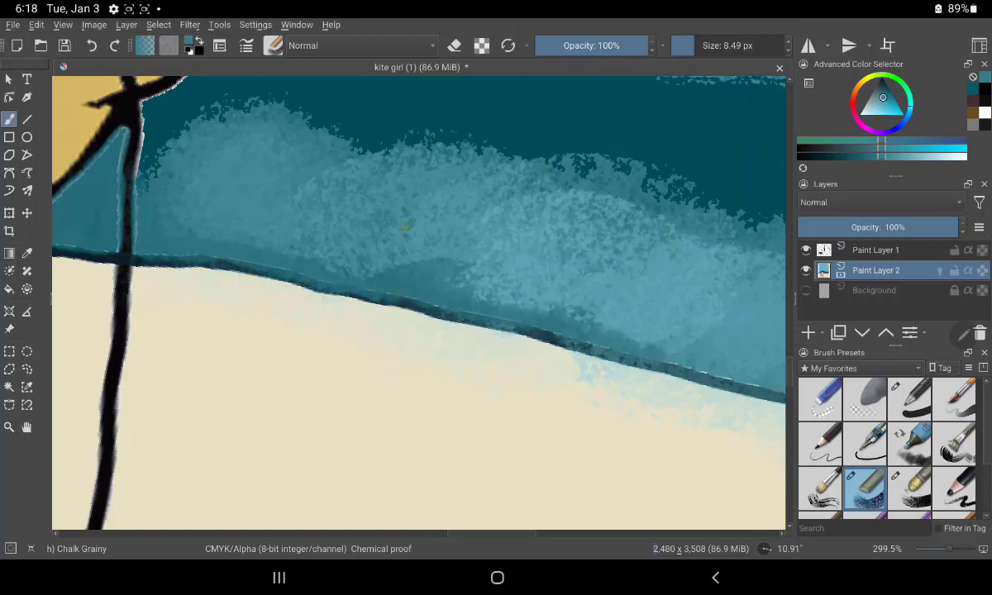
Cover the white dashes along the shoreline and switch to the Basic-1 brush at 4.46 px.
drag(516, 202, 320, 149)
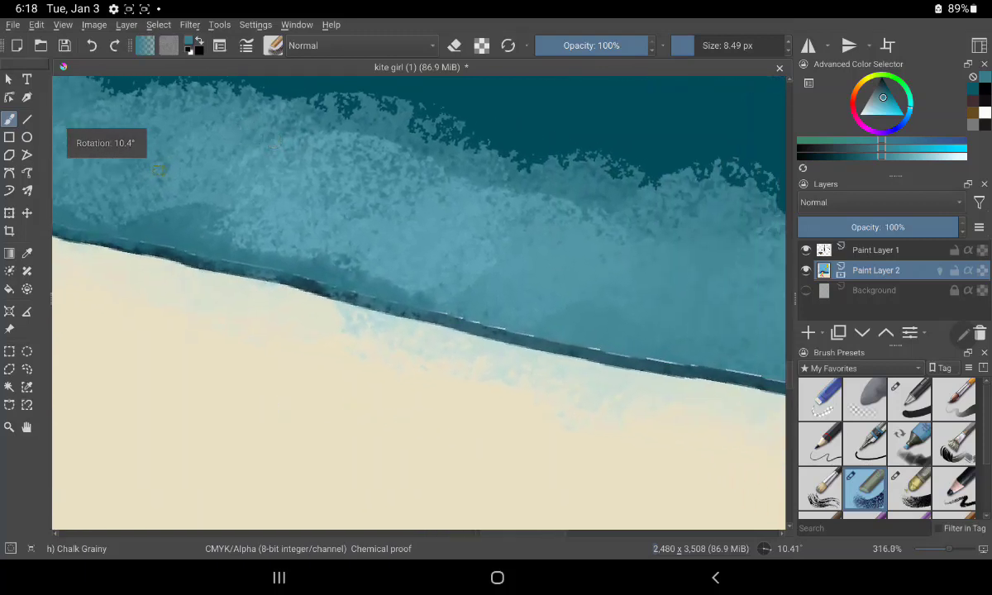
mouse_move(457, 318)
mouse_down()
mouse_move(748, 372)
mouse_move(717, 362)
mouse_up()
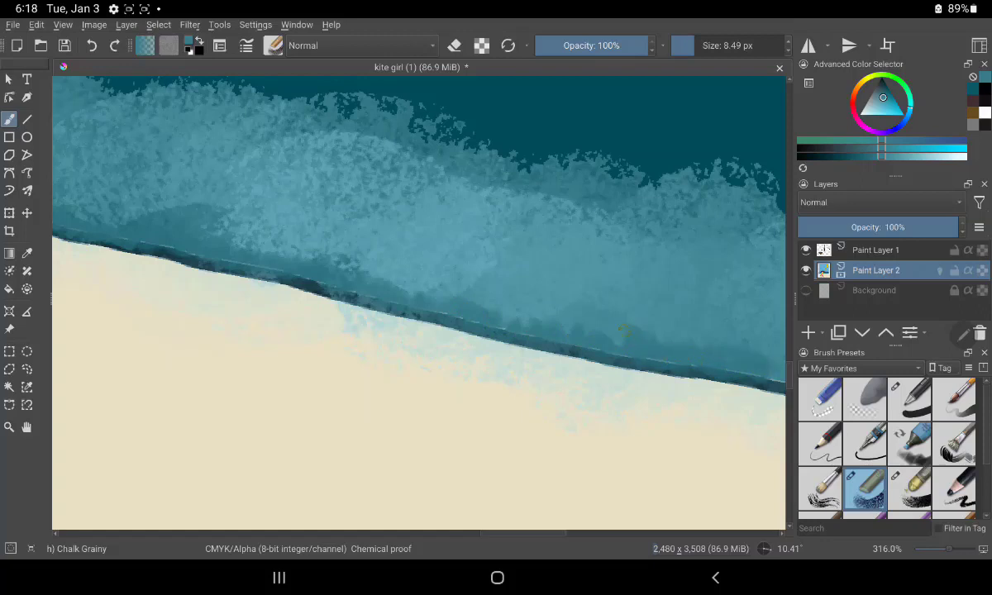
mouse_move(488, 187)
mouse_down()
mouse_move(445, 190)
mouse_move(173, 142)
mouse_up()
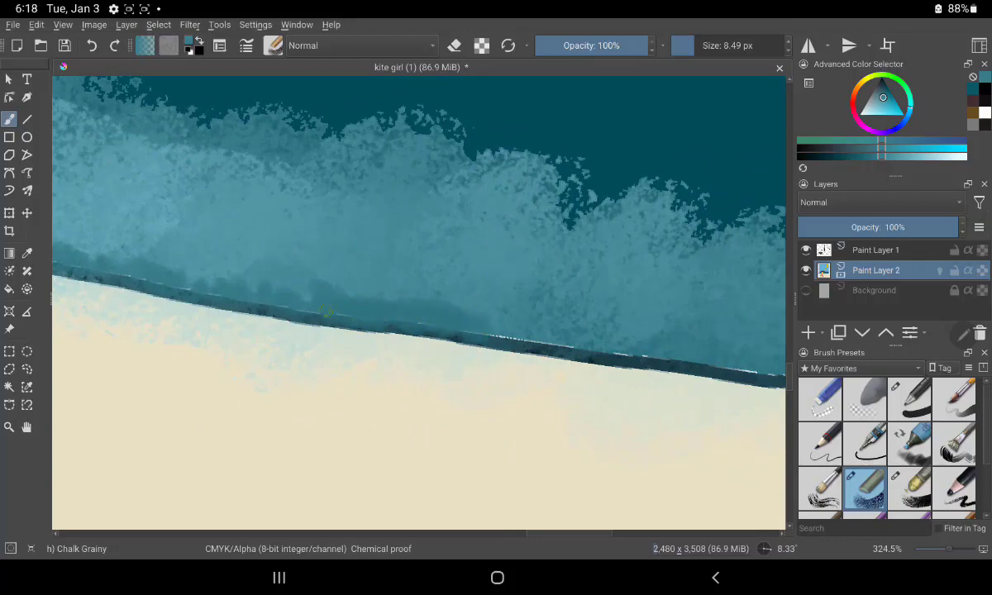
mouse_move(512, 329)
mouse_down()
mouse_move(629, 350)
mouse_move(674, 346)
mouse_move(759, 373)
mouse_up()
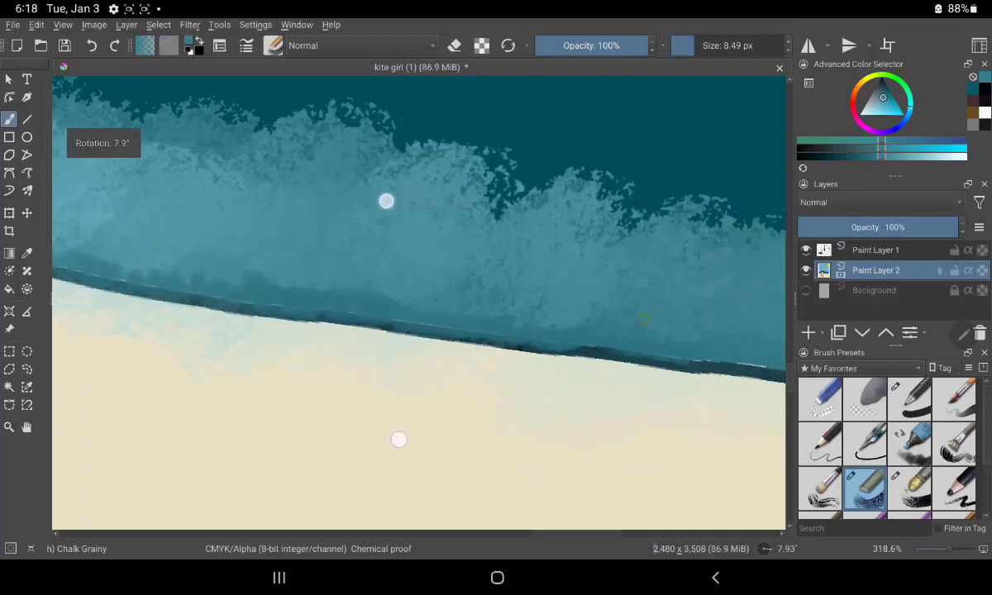
drag(523, 216, 514, 328)
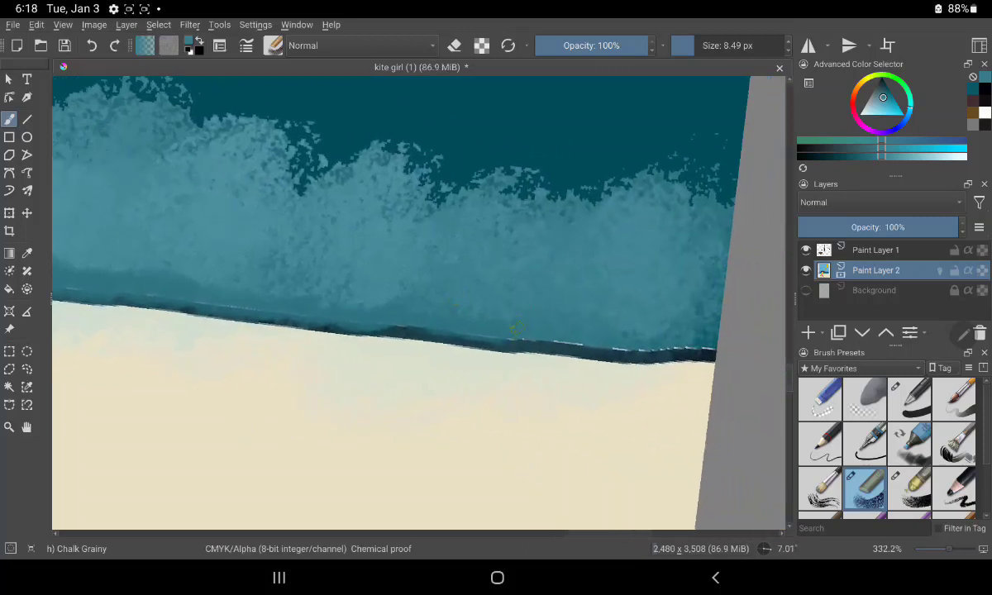
drag(572, 343, 710, 337)
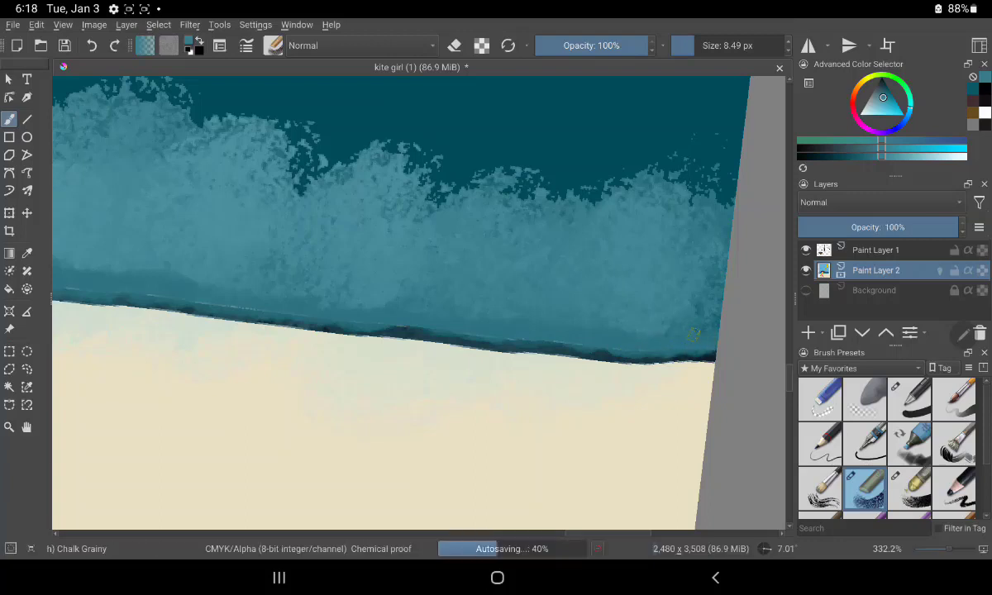
mouse_move(405, 498)
mouse_down()
mouse_move(452, 501)
mouse_move(443, 507)
mouse_up()
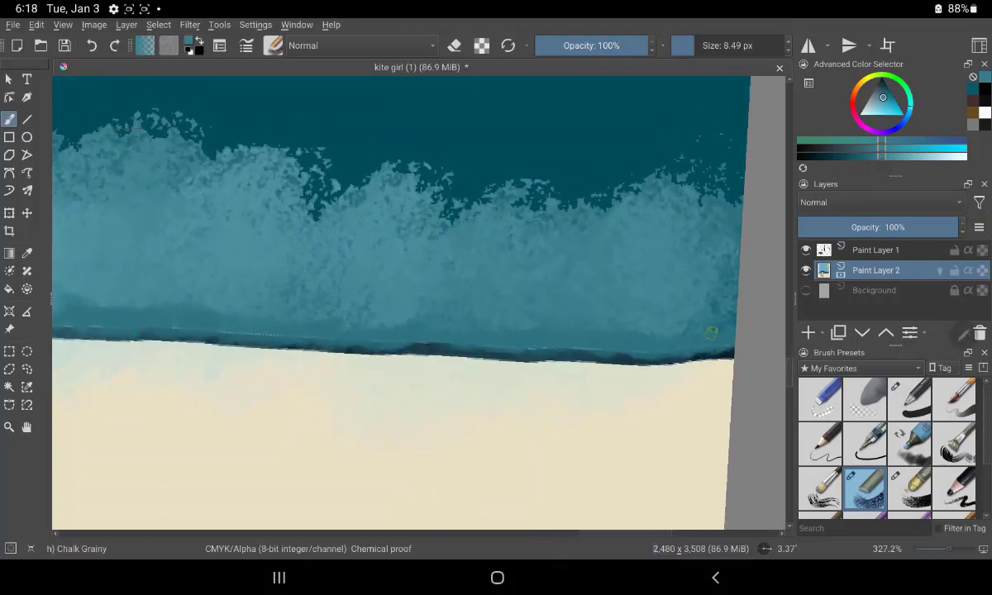
click(909, 401)
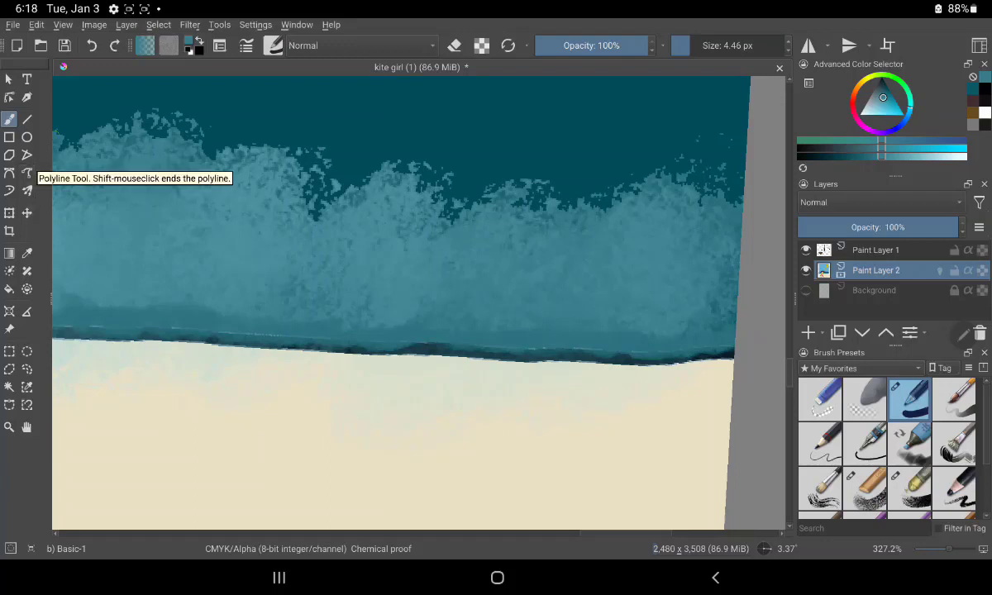
Sample the teal and touch up the kite string below the fist.
click(26, 253)
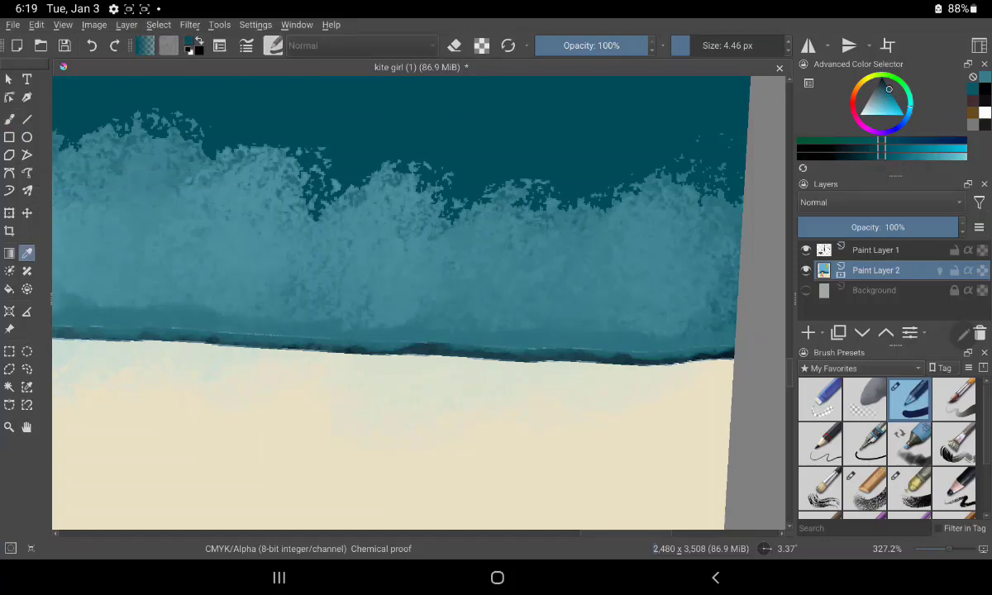
drag(214, 170, 636, 258)
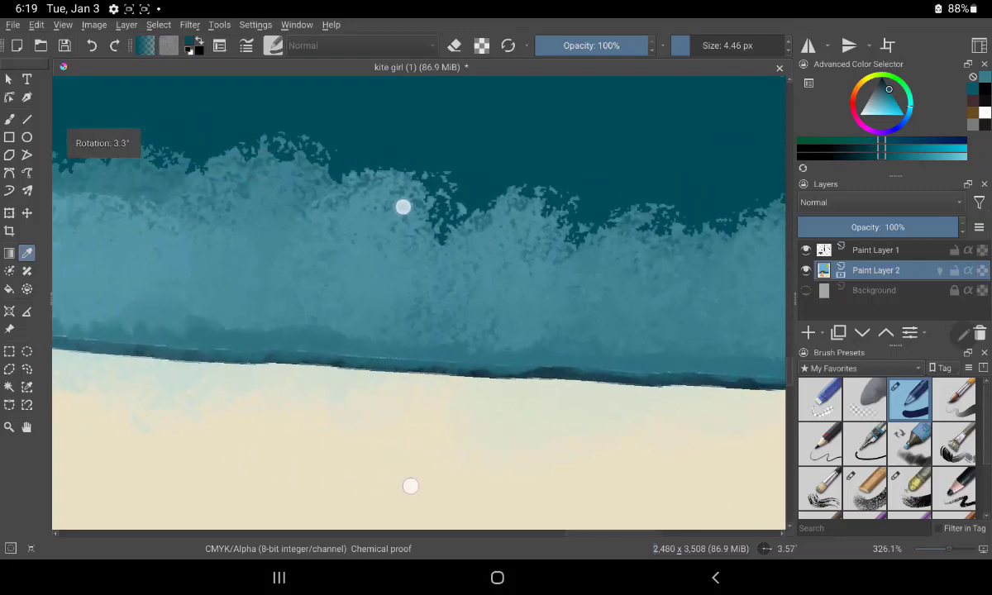
mouse_move(238, 436)
mouse_down()
mouse_move(281, 472)
mouse_move(639, 549)
mouse_move(601, 517)
mouse_up()
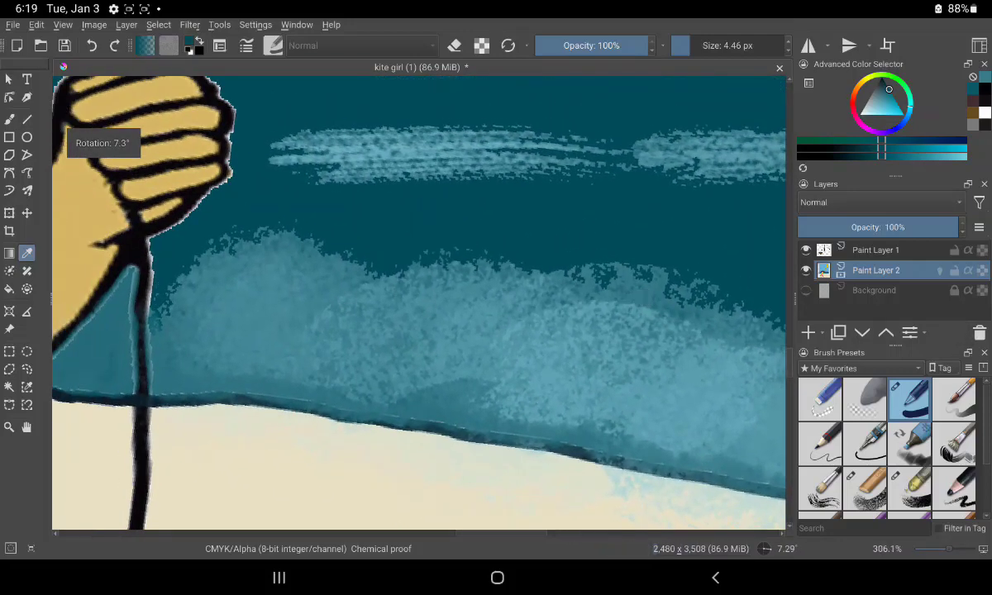
key(b)
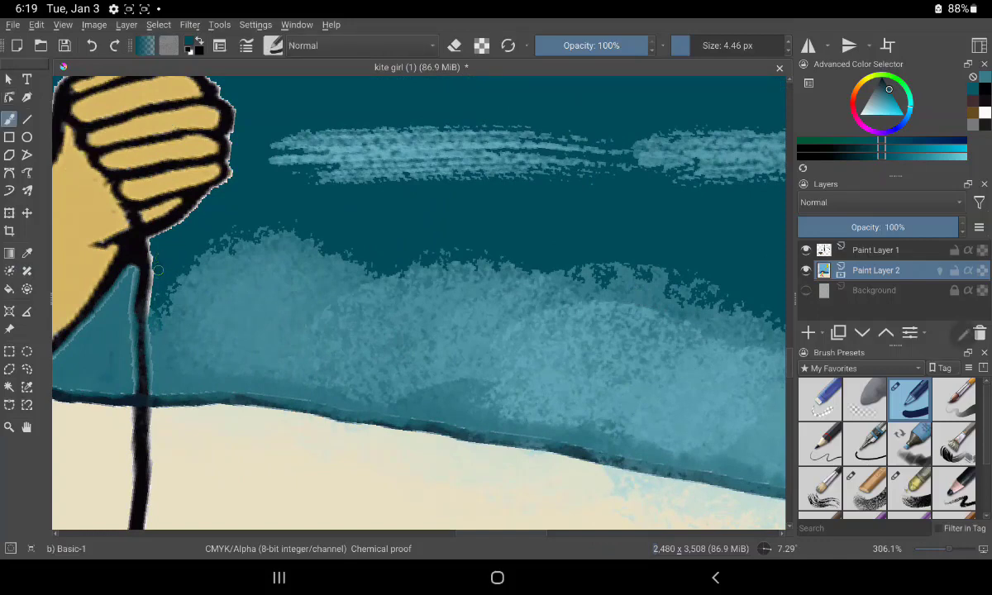
drag(144, 238, 155, 281)
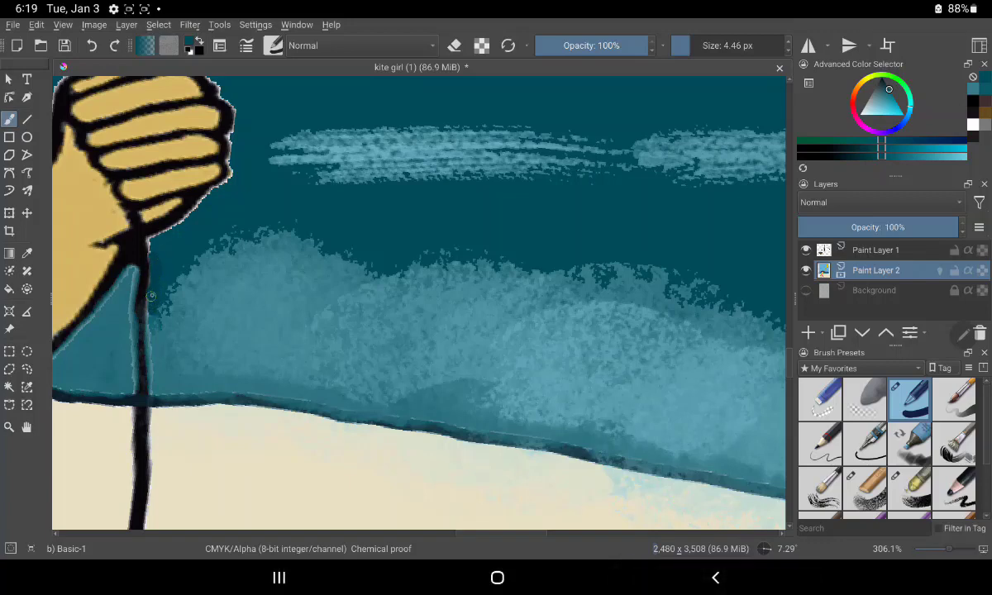
drag(151, 295, 154, 269)
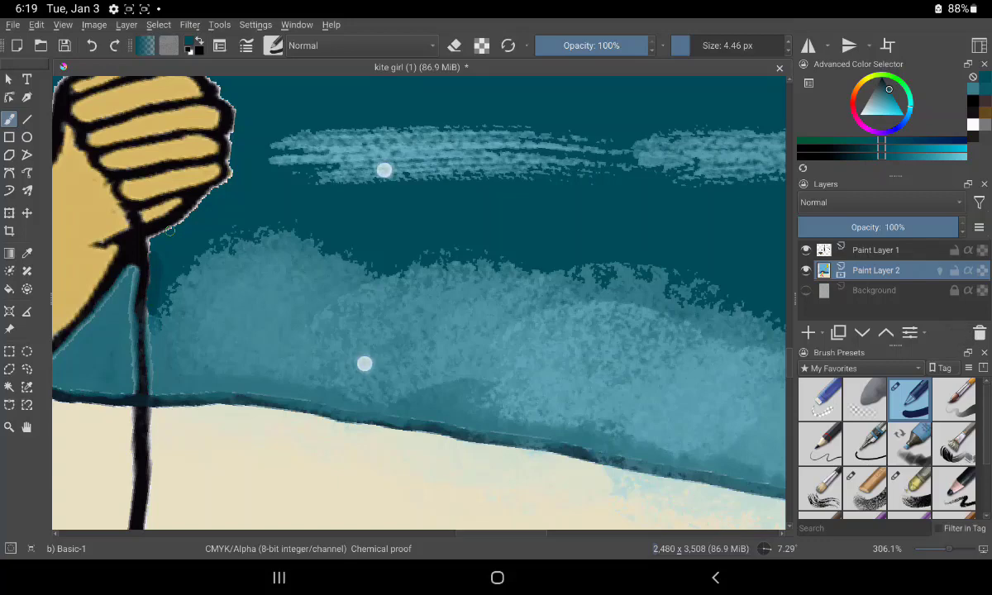
Even out the uneven teal on both sides of the kite string with a resampled shade.
scroll(402, 305, up, 5)
scroll(402, 306, left, 3)
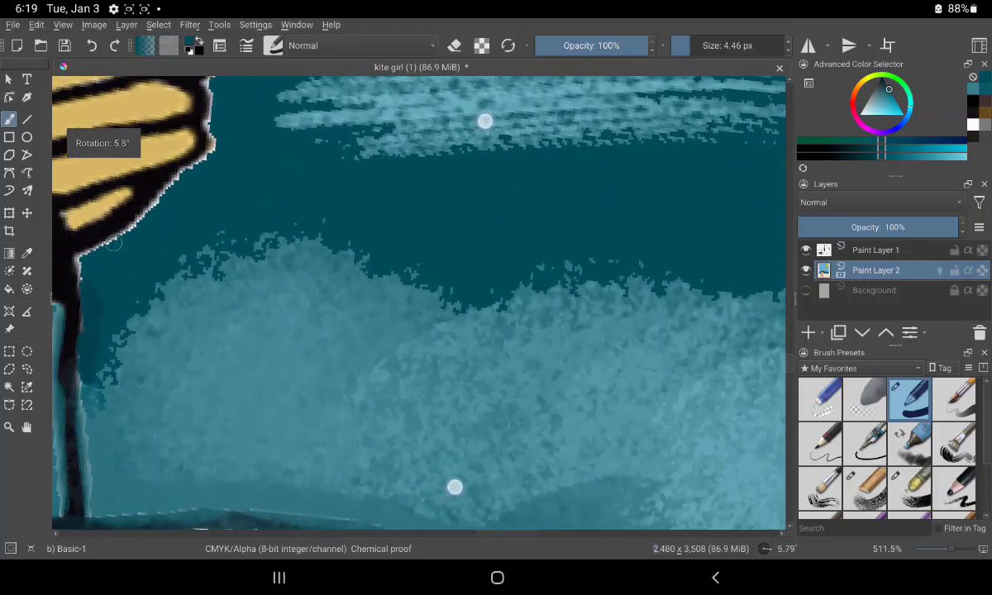
scroll(447, 306, left, 3)
scroll(496, 306, left, 2)
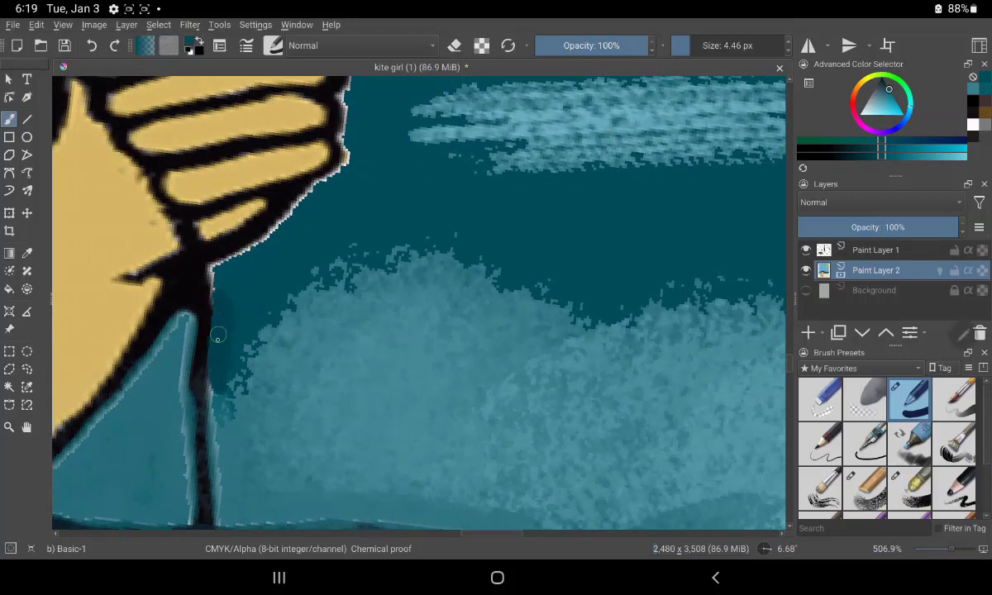
drag(217, 332, 205, 385)
mouse_move(216, 266)
mouse_down()
mouse_move(208, 289)
mouse_move(223, 239)
mouse_move(252, 224)
mouse_move(234, 238)
mouse_move(238, 266)
mouse_up()
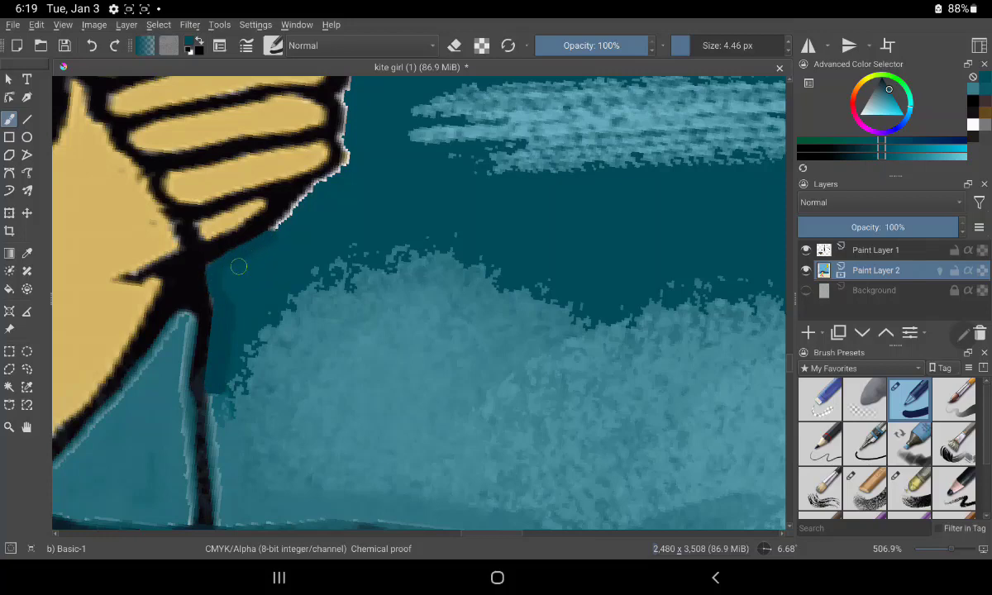
ctrl+click(238, 266)
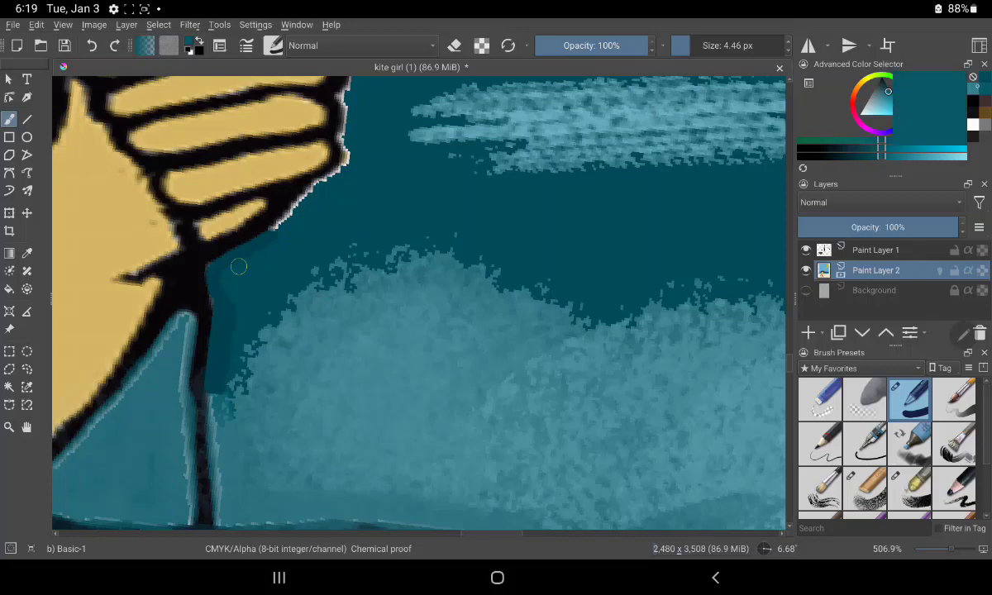
mouse_move(238, 266)
mouse_down()
mouse_move(220, 332)
mouse_move(221, 290)
mouse_move(291, 201)
mouse_move(273, 183)
mouse_move(311, 163)
mouse_move(342, 163)
mouse_move(346, 142)
mouse_up()
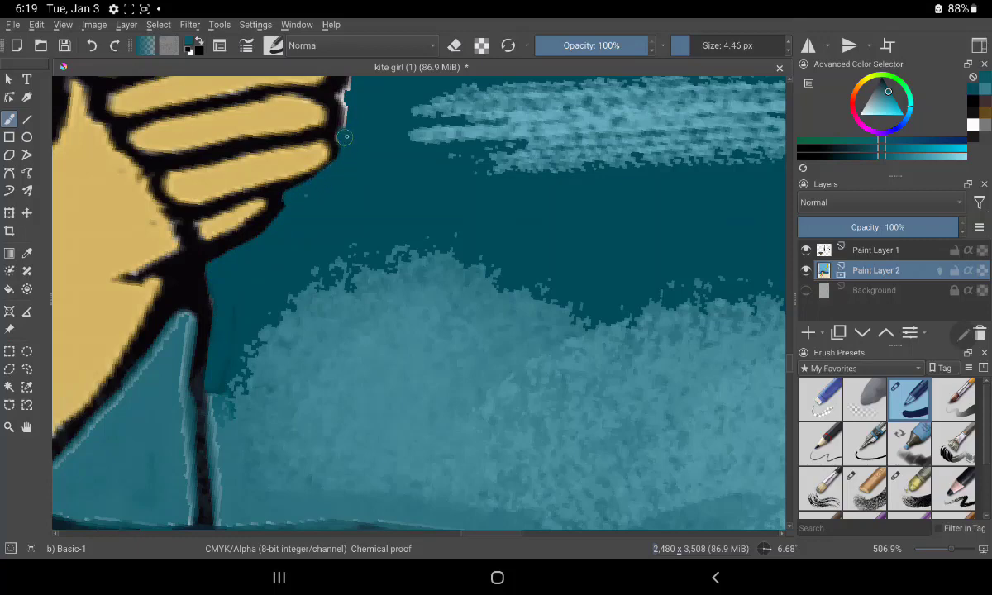
Clean the white fringe off the fist outline, redoing one stray stroke.
mouse_move(345, 136)
mouse_down()
mouse_move(329, 83)
mouse_move(358, 92)
mouse_up()
mouse_move(476, 110)
mouse_down()
mouse_move(510, 127)
mouse_move(533, 274)
mouse_up()
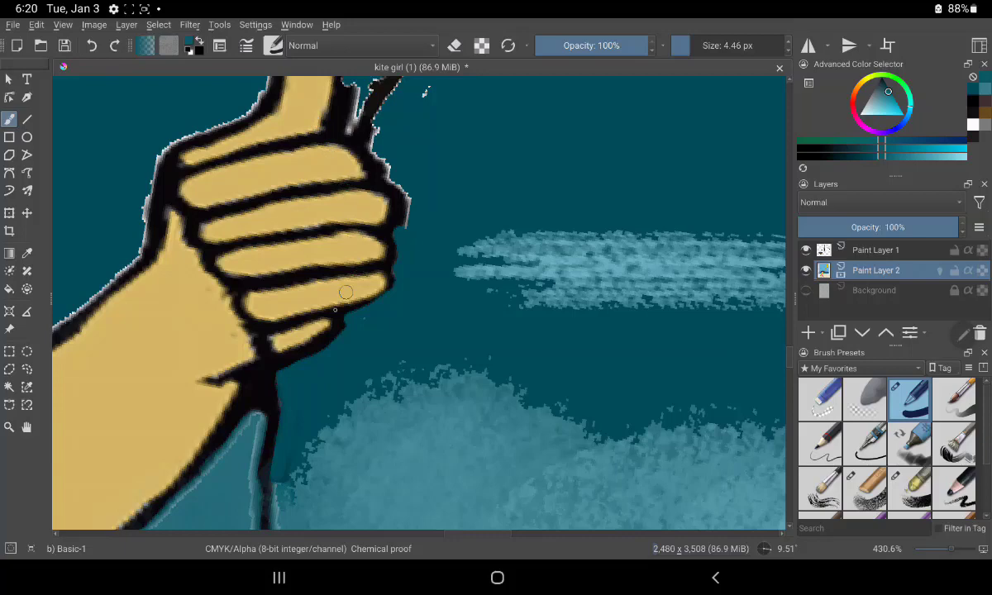
drag(340, 321, 326, 340)
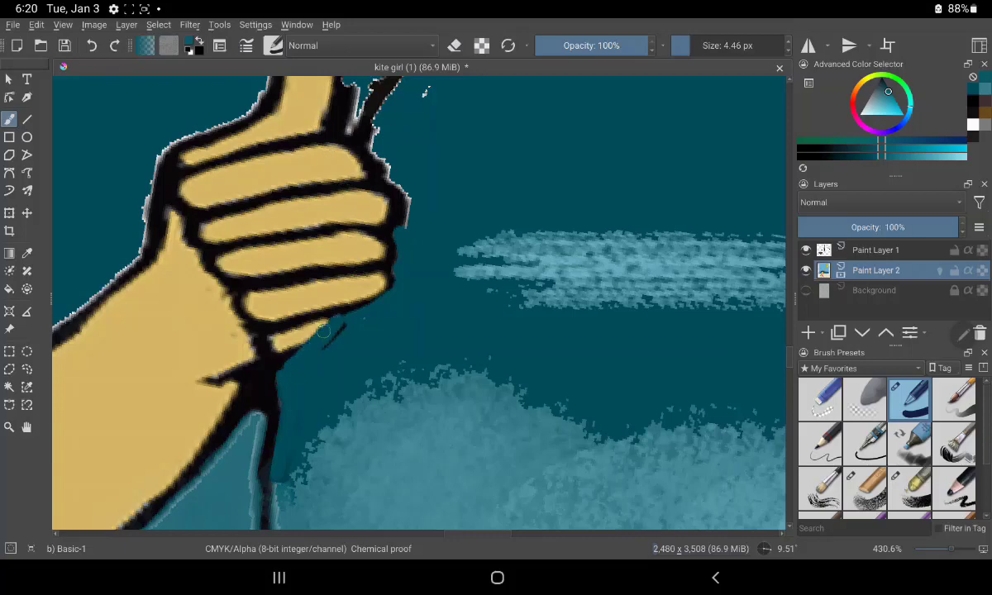
key(ctrl+z)
mouse_move(400, 221)
mouse_down()
mouse_move(412, 199)
mouse_move(376, 125)
mouse_up()
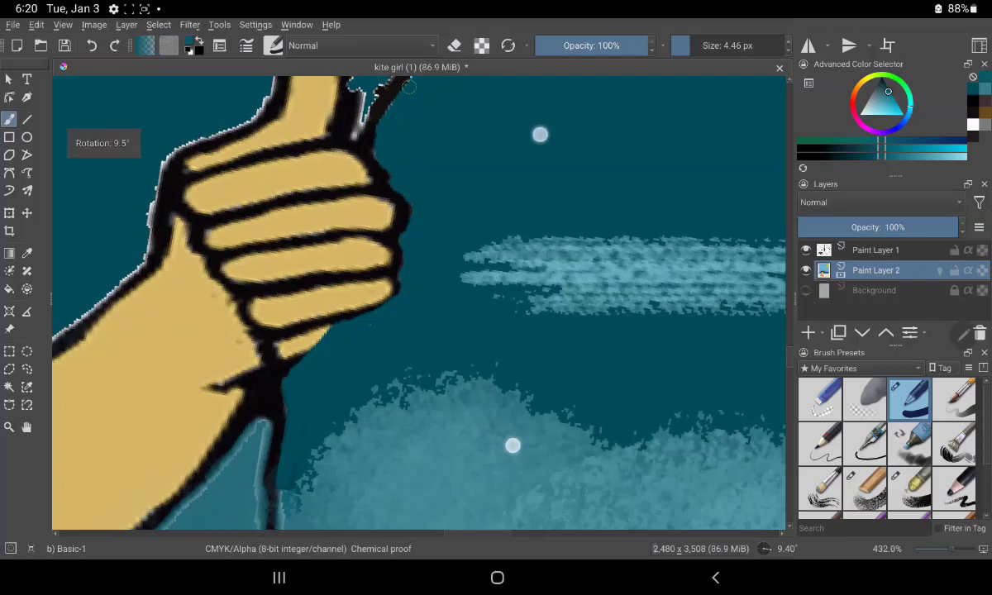
Smooth the thumb's right edge and trim the kite stick along its length.
drag(539, 133, 655, 251)
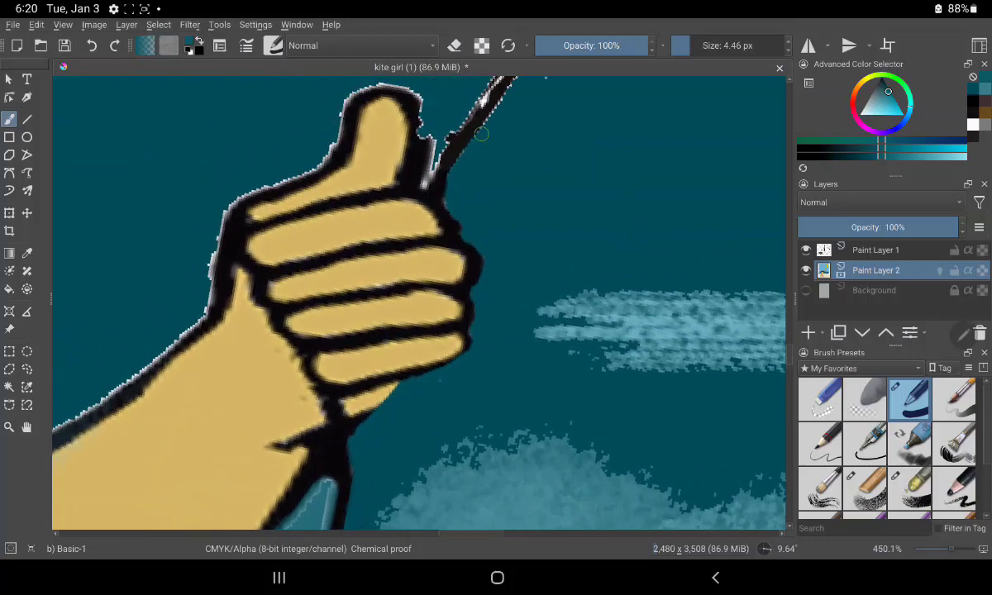
mouse_move(419, 95)
mouse_down()
mouse_move(422, 170)
mouse_move(436, 116)
mouse_move(425, 178)
mouse_up()
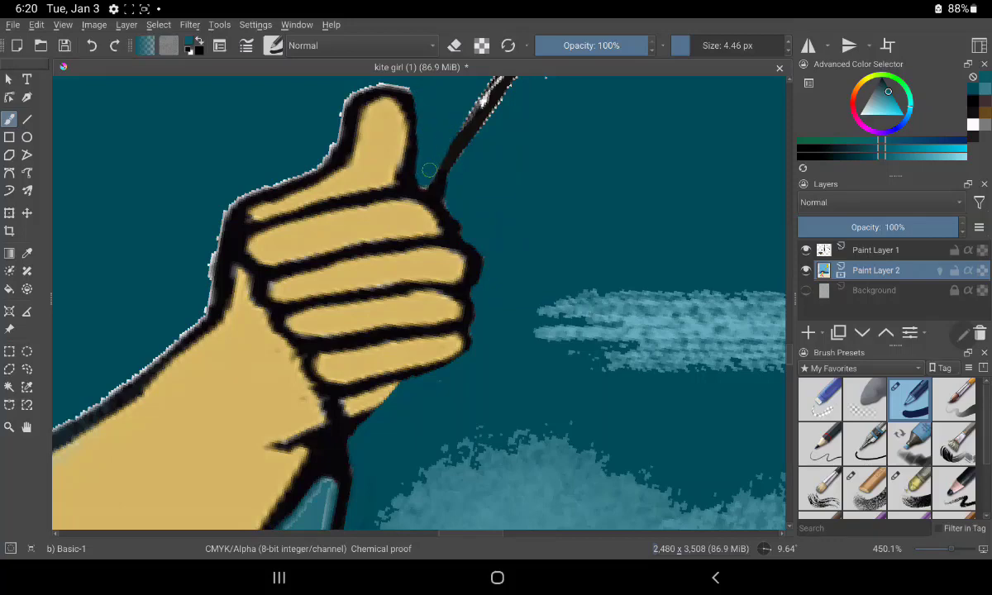
mouse_move(451, 132)
mouse_down()
mouse_move(459, 83)
mouse_move(454, 91)
mouse_move(484, 94)
mouse_up()
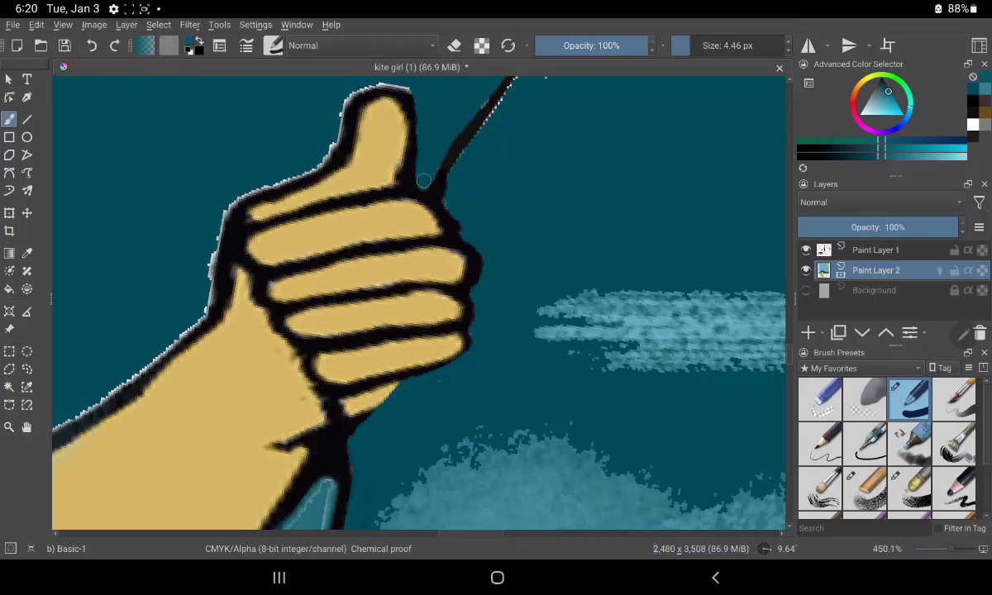
mouse_move(422, 181)
mouse_down()
mouse_move(462, 111)
mouse_move(496, 78)
mouse_move(501, 114)
mouse_move(499, 74)
mouse_up()
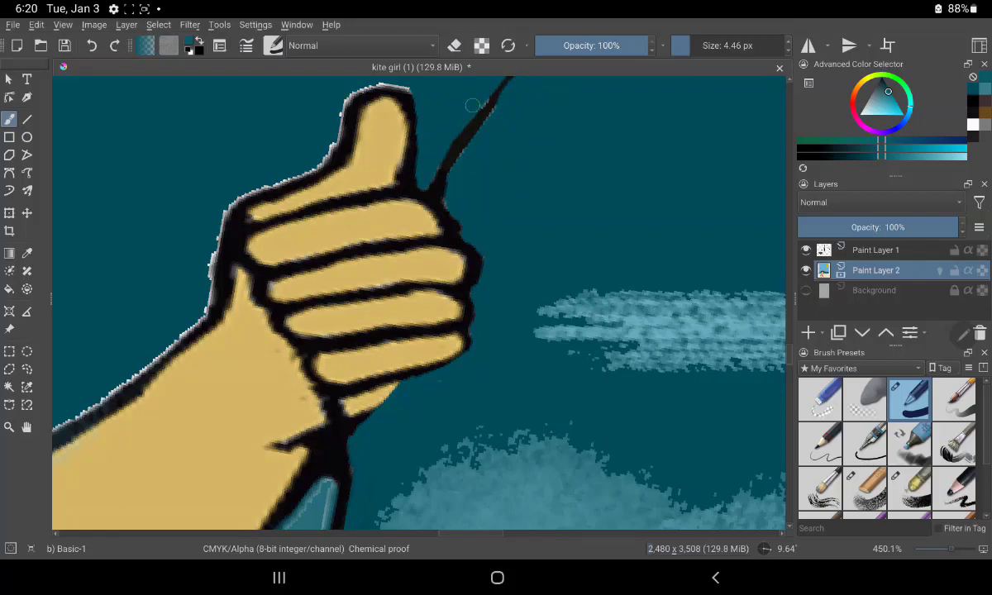
mouse_move(462, 94)
mouse_down()
mouse_move(445, 197)
mouse_move(467, 237)
mouse_up()
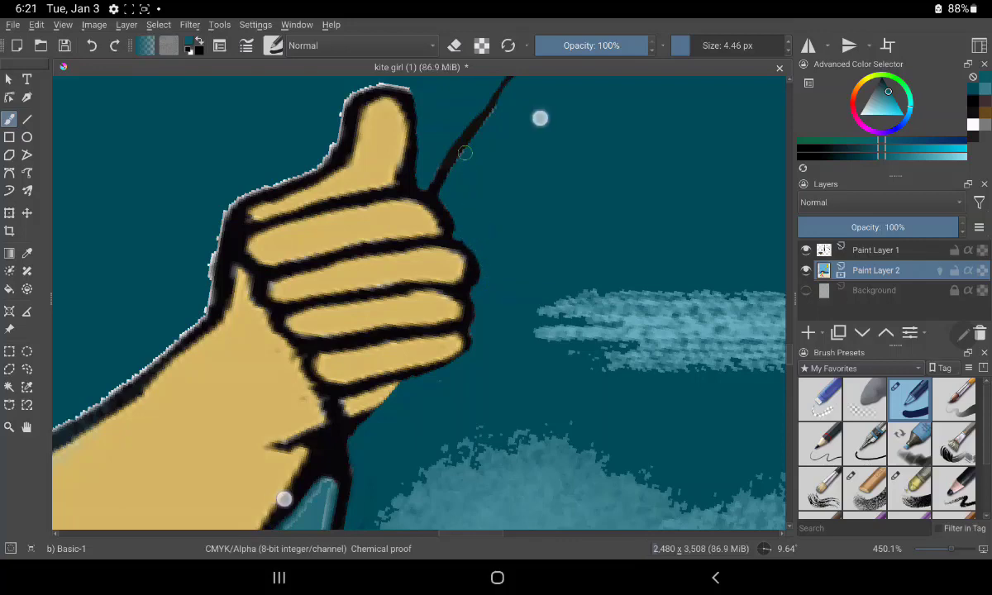
mouse_move(538, 117)
mouse_down()
mouse_move(610, 137)
mouse_move(713, 138)
mouse_move(783, 116)
mouse_move(770, 92)
mouse_up()
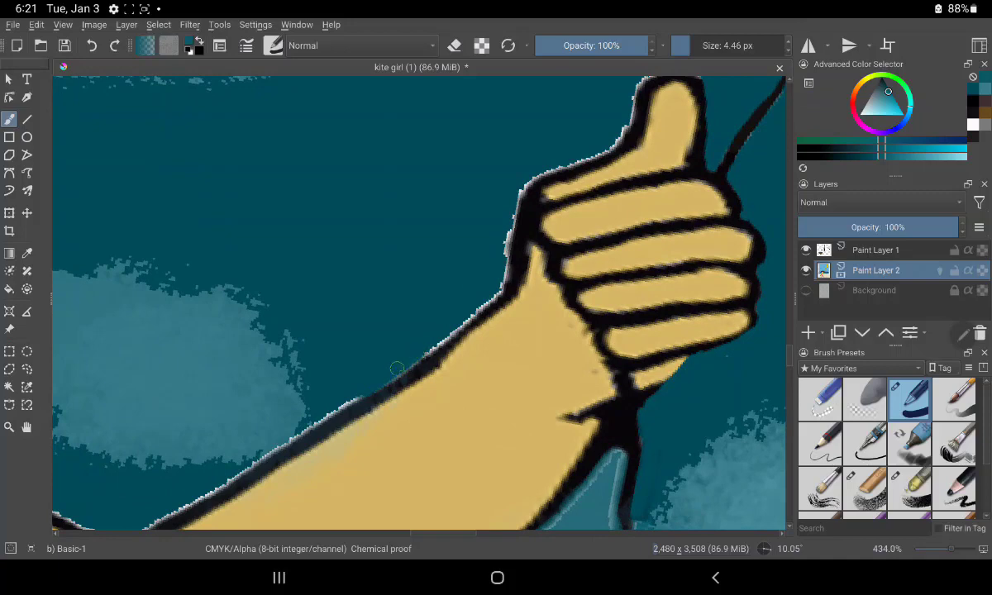
Darken the arm outline, cover the thumb's pale highlight and smooth the upper kite string.
mouse_move(408, 362)
mouse_down()
mouse_move(496, 291)
mouse_move(515, 195)
mouse_move(592, 156)
mouse_move(629, 111)
mouse_up()
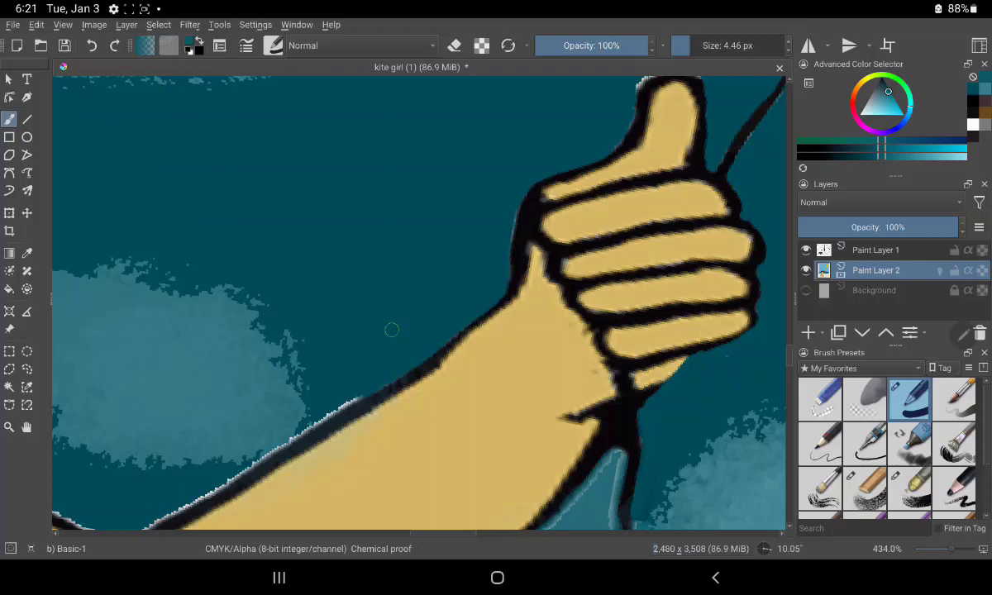
drag(548, 144, 499, 232)
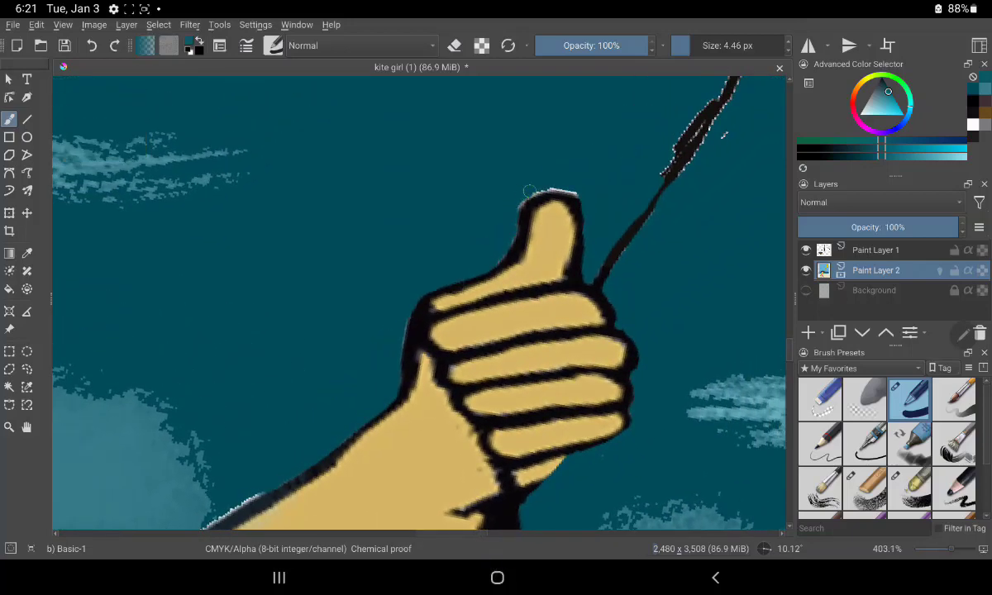
mouse_move(560, 184)
mouse_down()
mouse_move(581, 199)
mouse_move(545, 189)
mouse_up()
drag(740, 88, 705, 141)
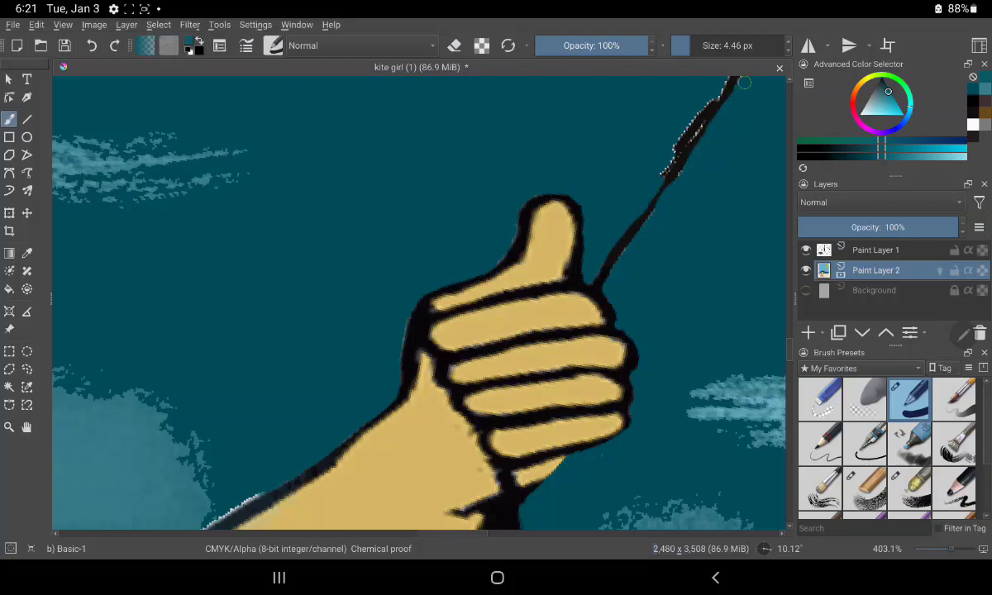
drag(749, 76, 608, 169)
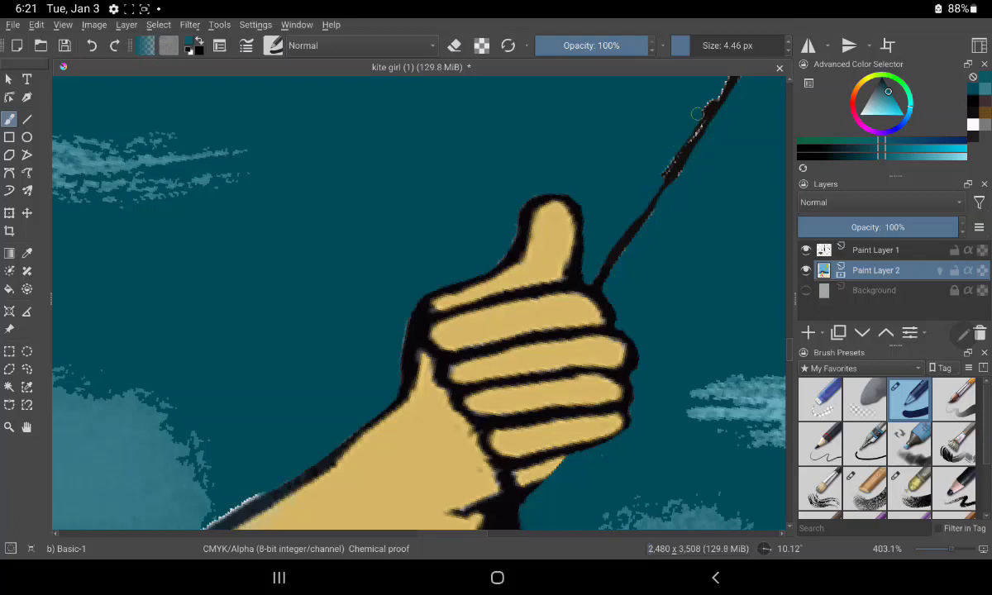
mouse_move(724, 80)
mouse_down()
mouse_move(675, 150)
mouse_move(613, 174)
mouse_up()
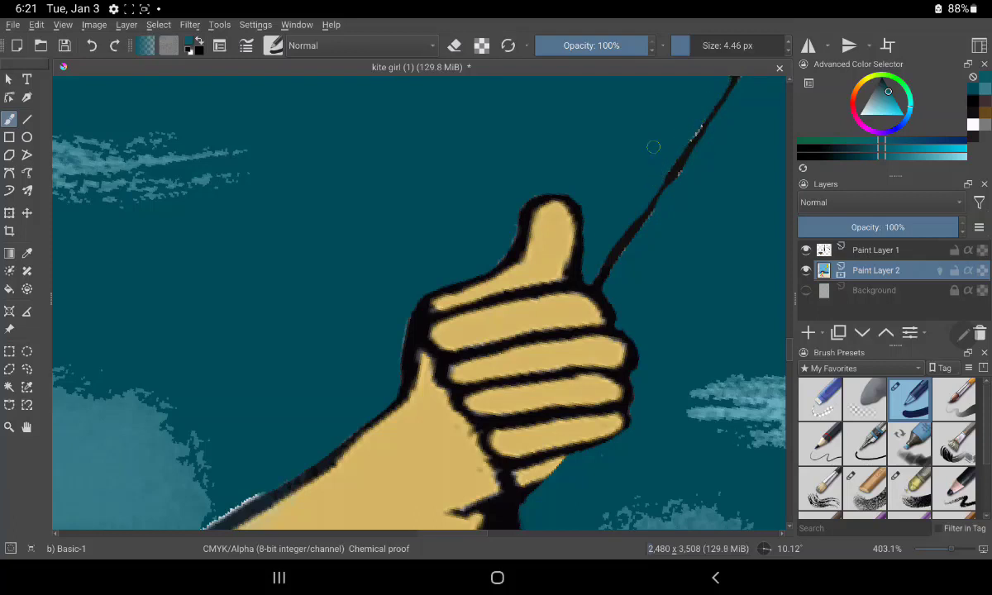
drag(357, 277, 640, 230)
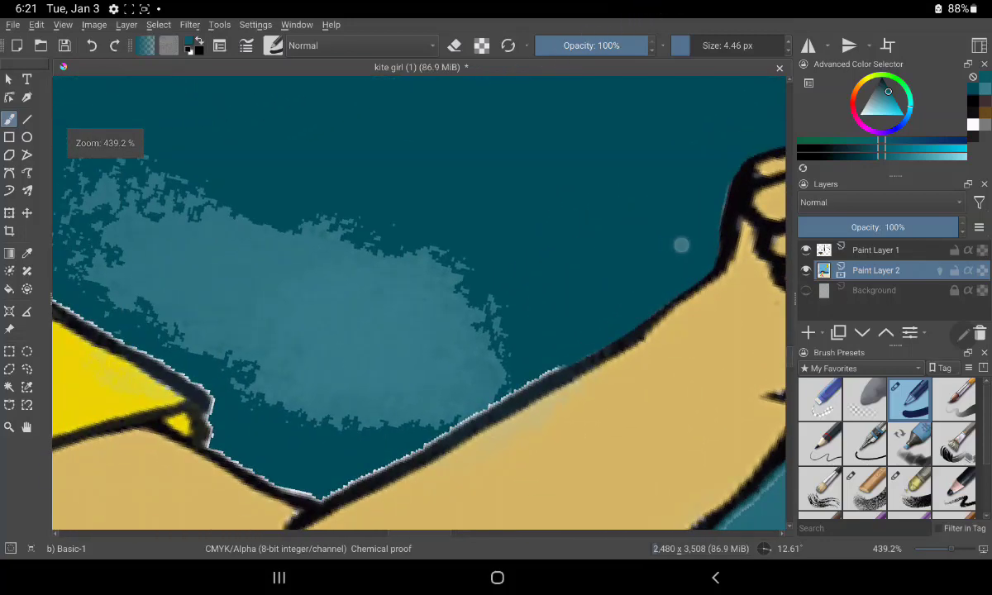
Darken and smooth the outline at the shirt corner and along the arm edge.
drag(540, 204, 697, 69)
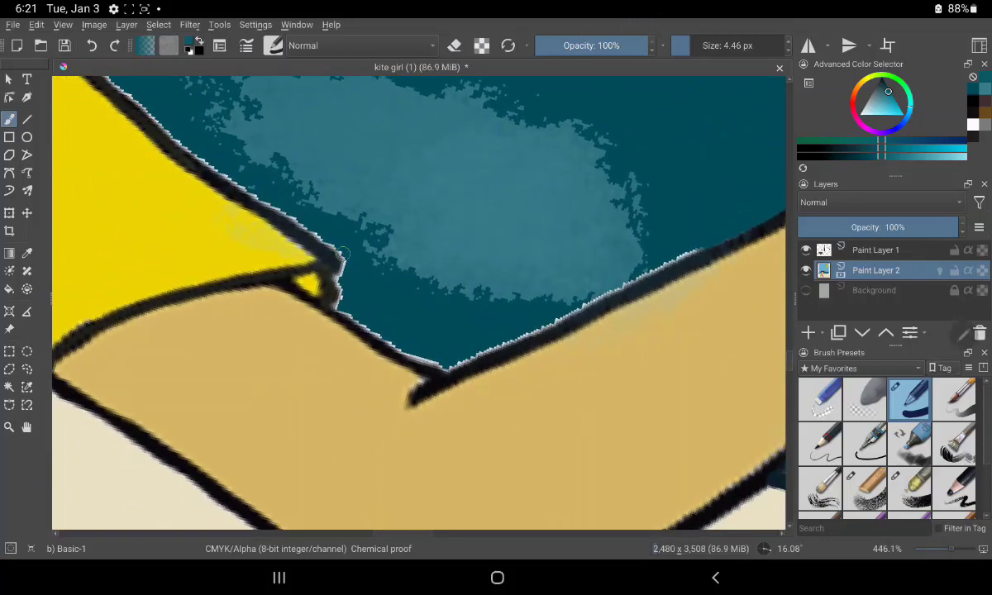
mouse_move(324, 255)
mouse_down()
mouse_move(335, 308)
mouse_move(428, 360)
mouse_up()
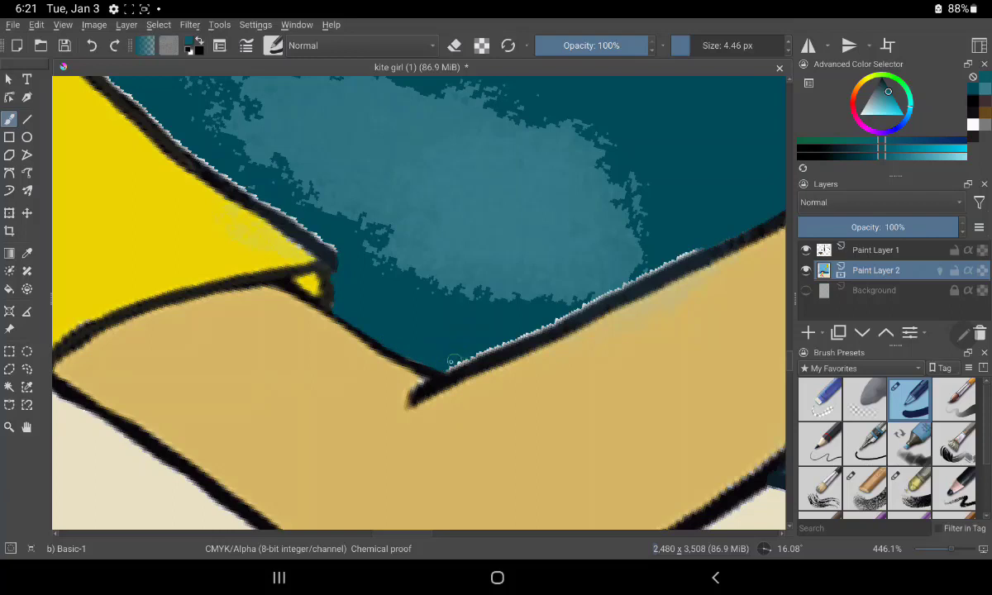
drag(445, 364, 703, 250)
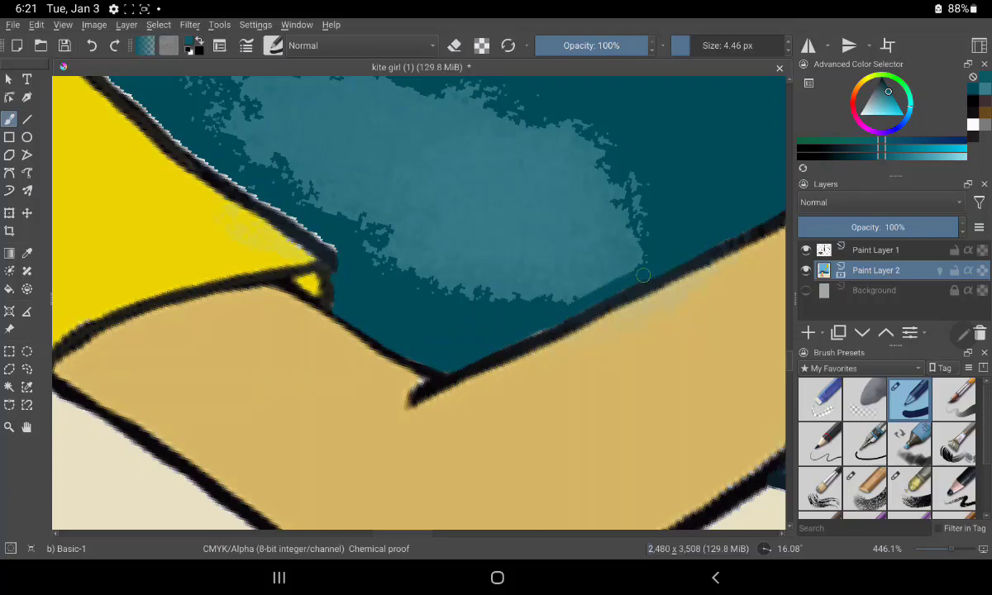
drag(591, 300, 518, 338)
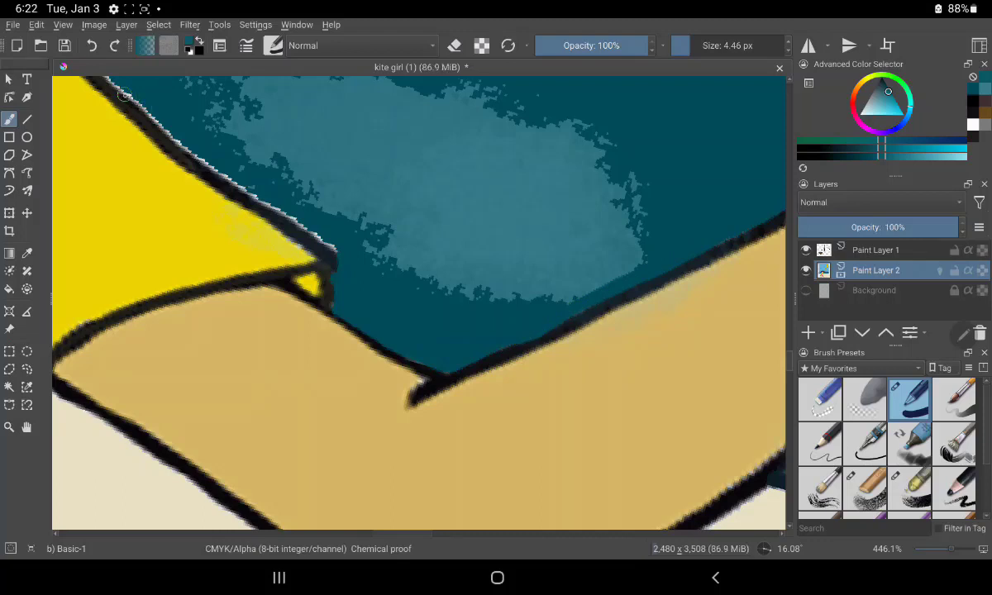
Paint teal over the white fringe along the shirt outline up to the collar.
mouse_move(131, 104)
mouse_down()
mouse_move(333, 245)
mouse_move(324, 236)
mouse_up()
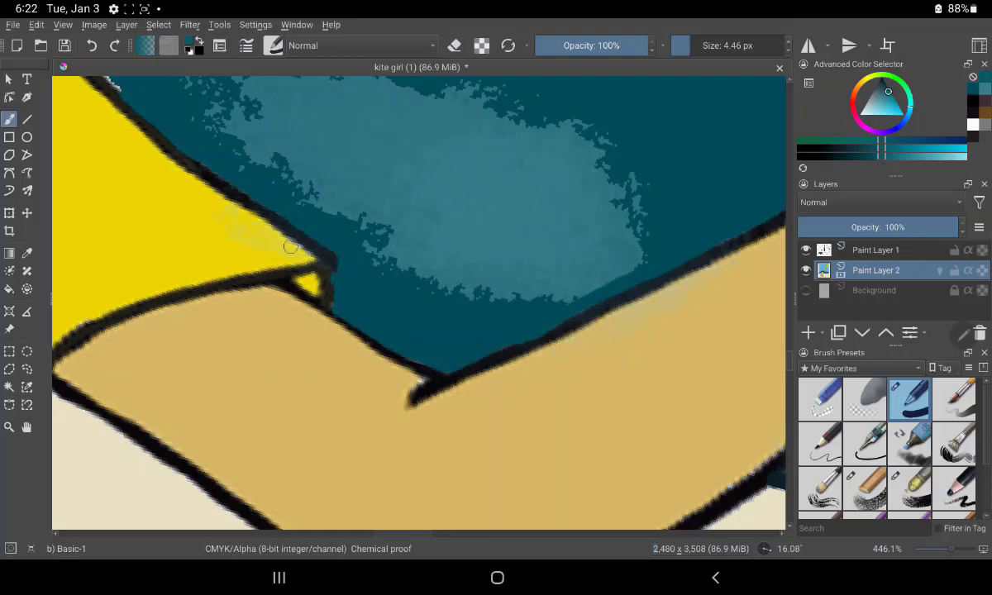
mouse_move(376, 333)
mouse_down()
mouse_move(592, 477)
mouse_move(568, 459)
mouse_up()
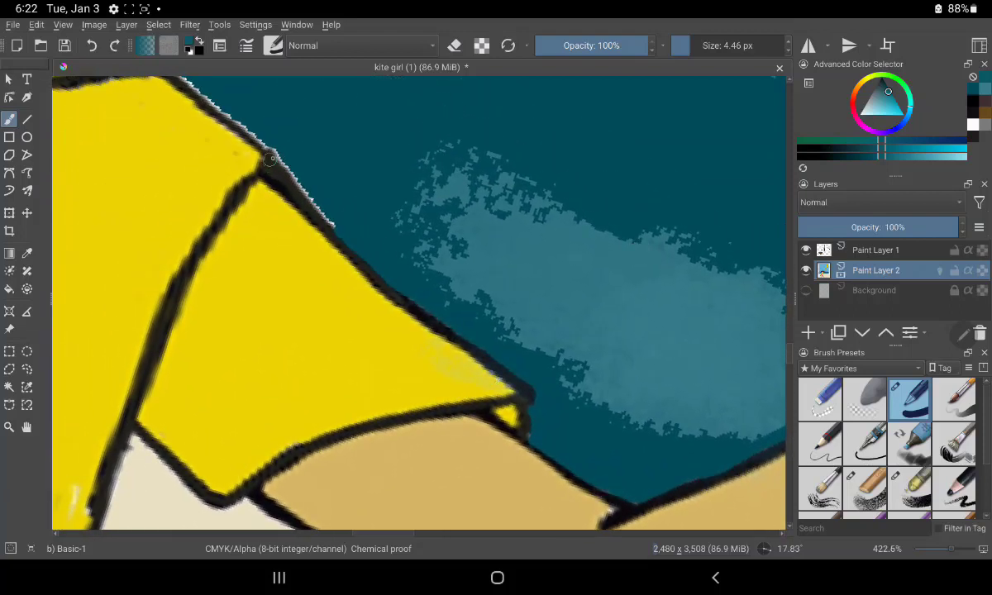
mouse_move(249, 154)
mouse_down()
mouse_move(263, 139)
mouse_move(251, 132)
mouse_move(332, 226)
mouse_move(300, 182)
mouse_up()
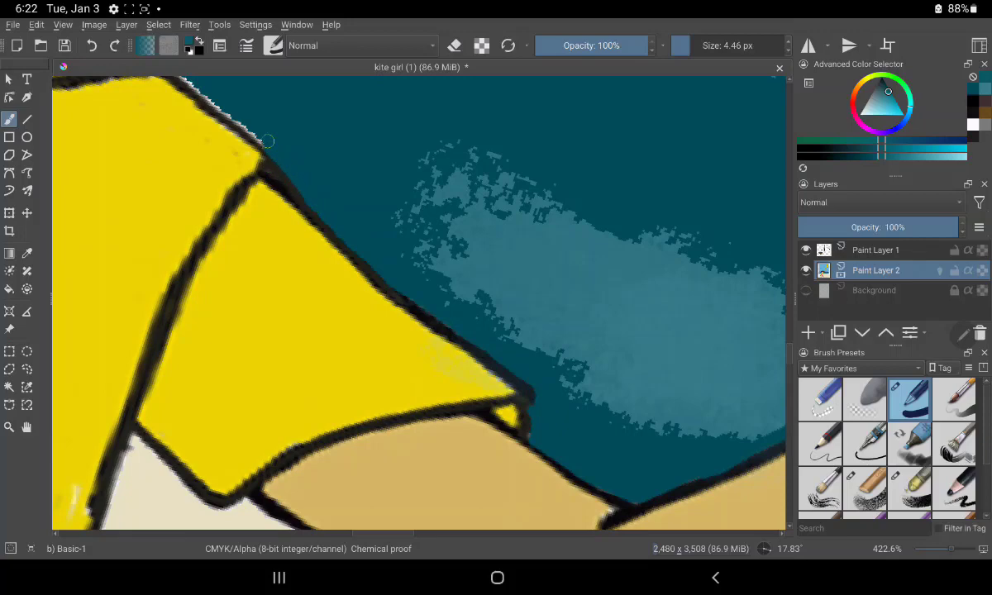
drag(188, 83, 268, 150)
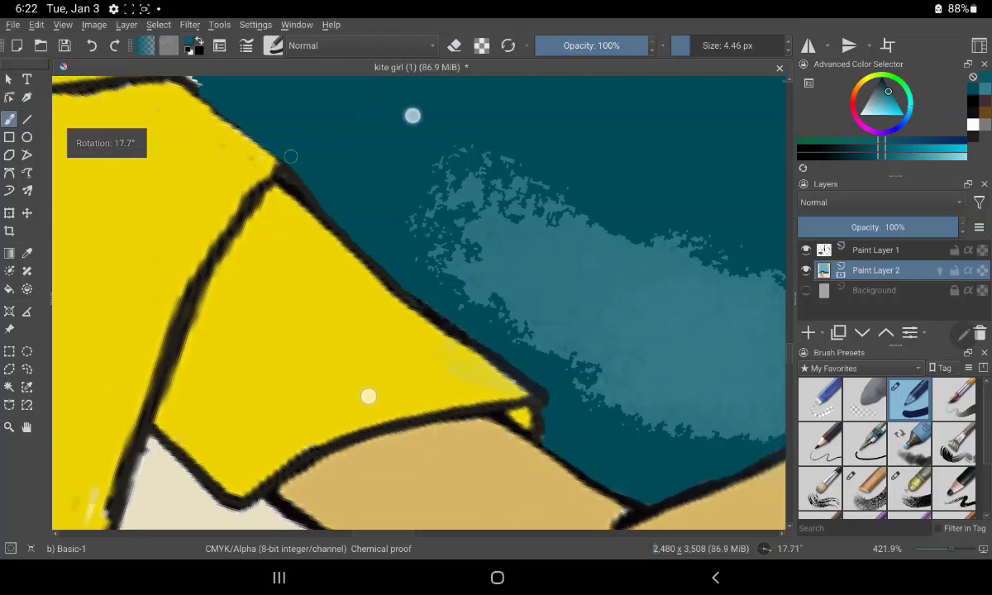
drag(410, 115, 529, 209)
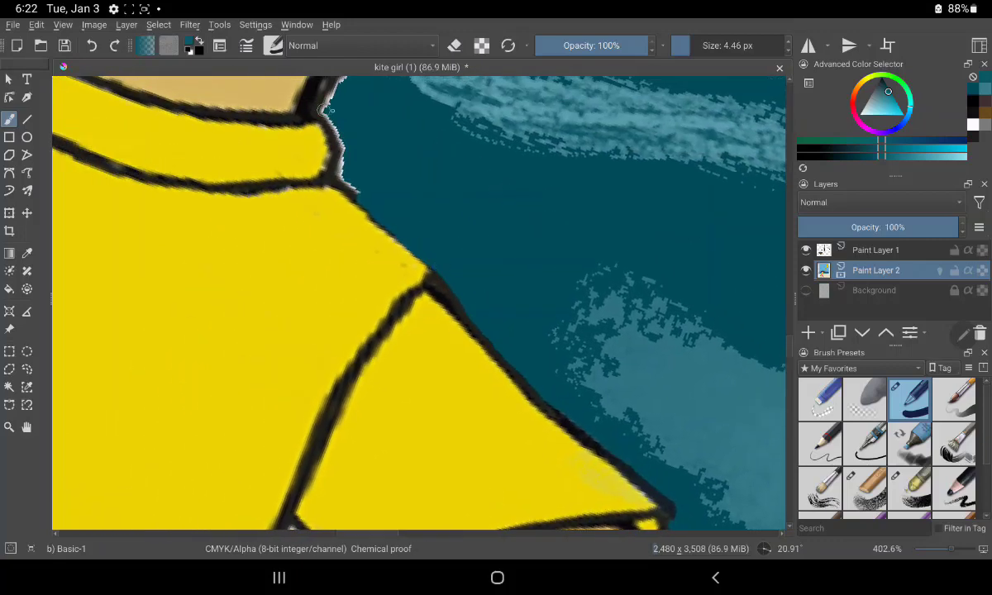
mouse_move(299, 99)
mouse_down()
mouse_move(338, 133)
mouse_move(345, 186)
mouse_move(330, 172)
mouse_move(363, 197)
mouse_up()
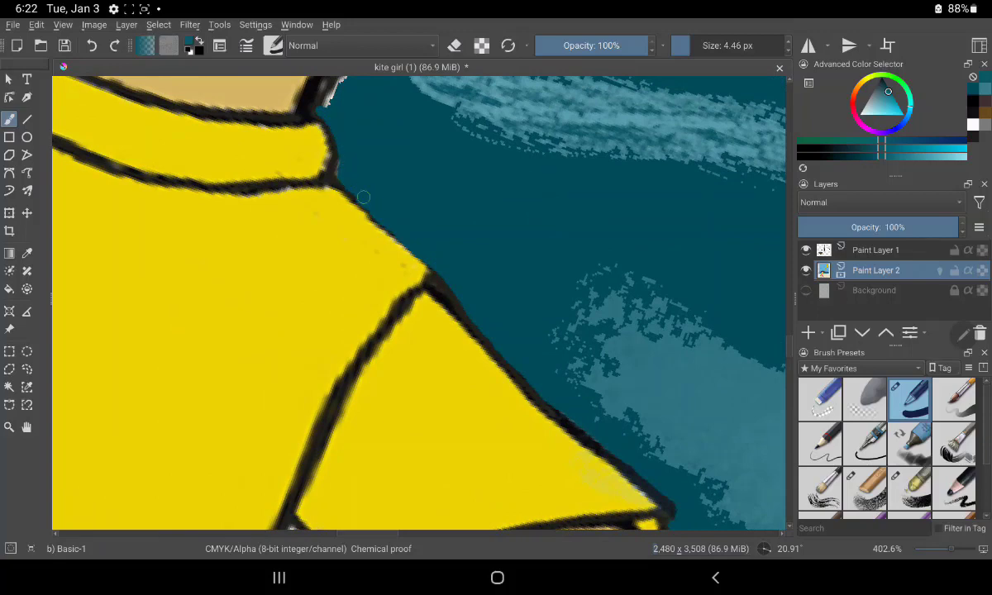
drag(562, 160, 613, 251)
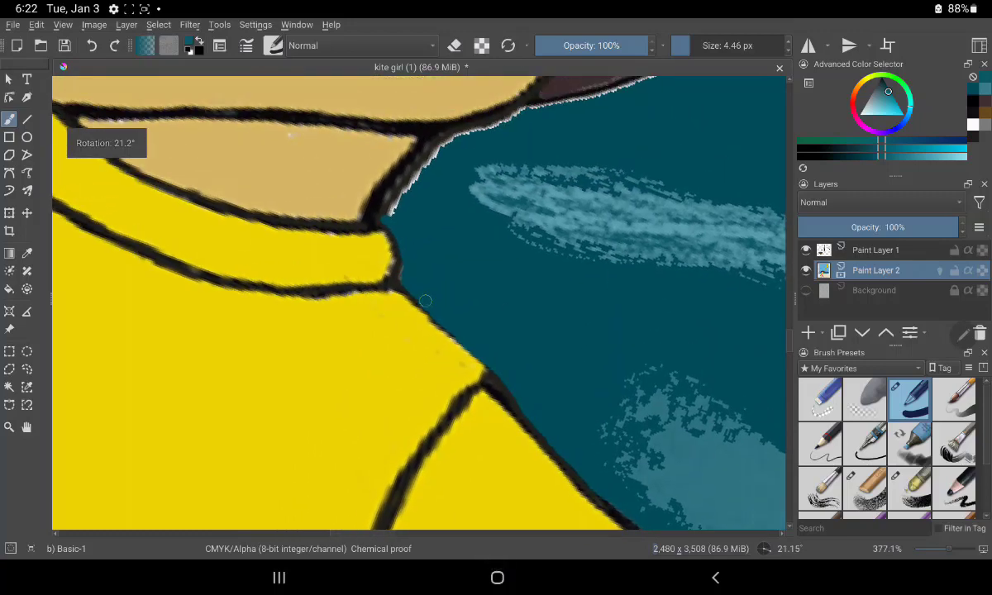
mouse_move(431, 123)
mouse_down()
mouse_move(372, 203)
mouse_move(401, 161)
mouse_move(449, 142)
mouse_move(368, 199)
mouse_move(411, 142)
mouse_move(459, 138)
mouse_move(453, 124)
mouse_move(499, 103)
mouse_move(549, 110)
mouse_move(518, 101)
mouse_move(654, 76)
mouse_up()
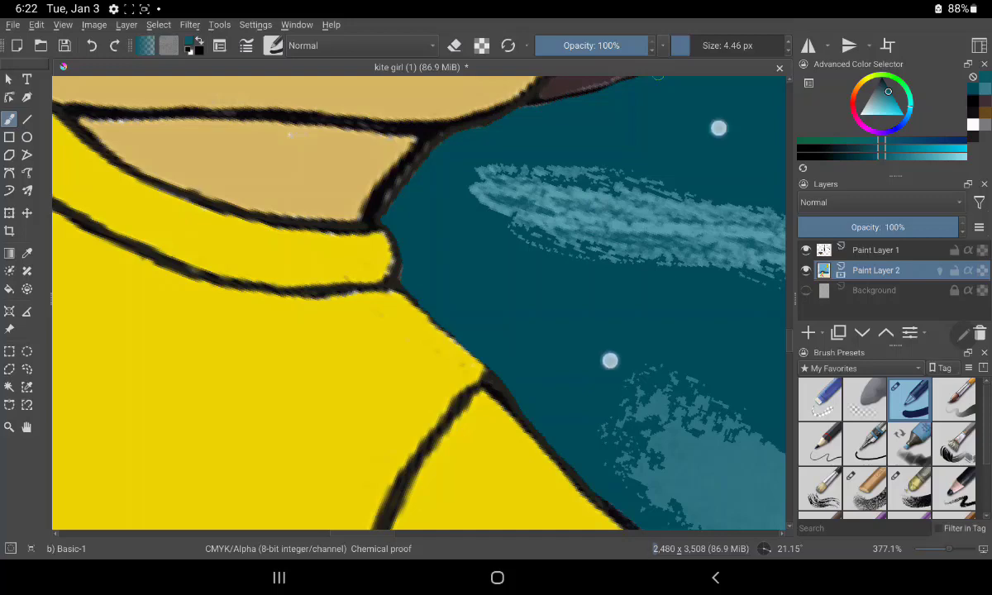
mouse_move(718, 126)
mouse_down()
mouse_move(623, 197)
mouse_move(498, 325)
mouse_up()
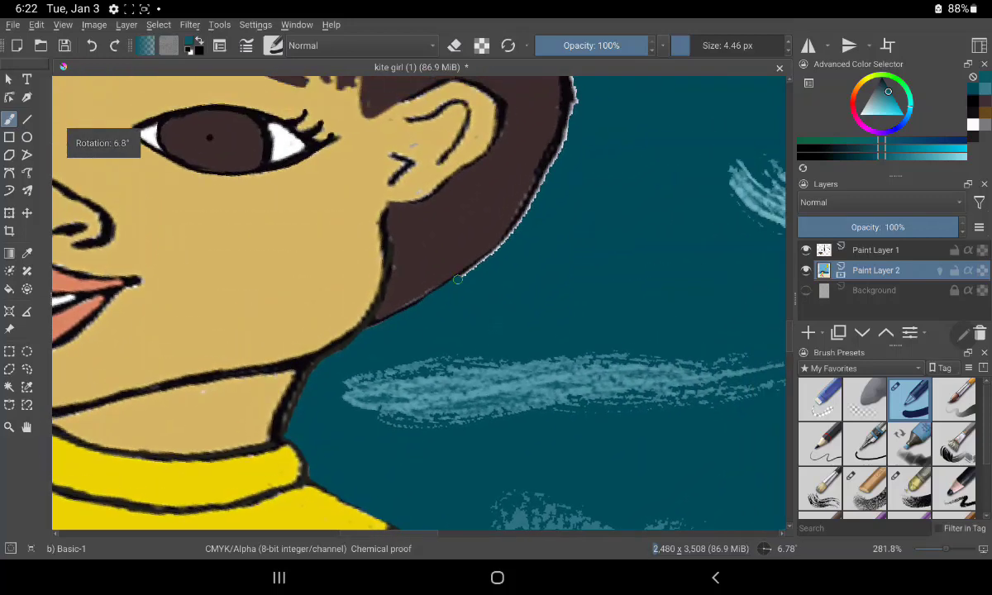
Brush teal over the white fringe on the hair outline and darken the hair edge below the bun.
mouse_move(477, 263)
mouse_down()
mouse_move(541, 186)
mouse_move(573, 78)
mouse_up()
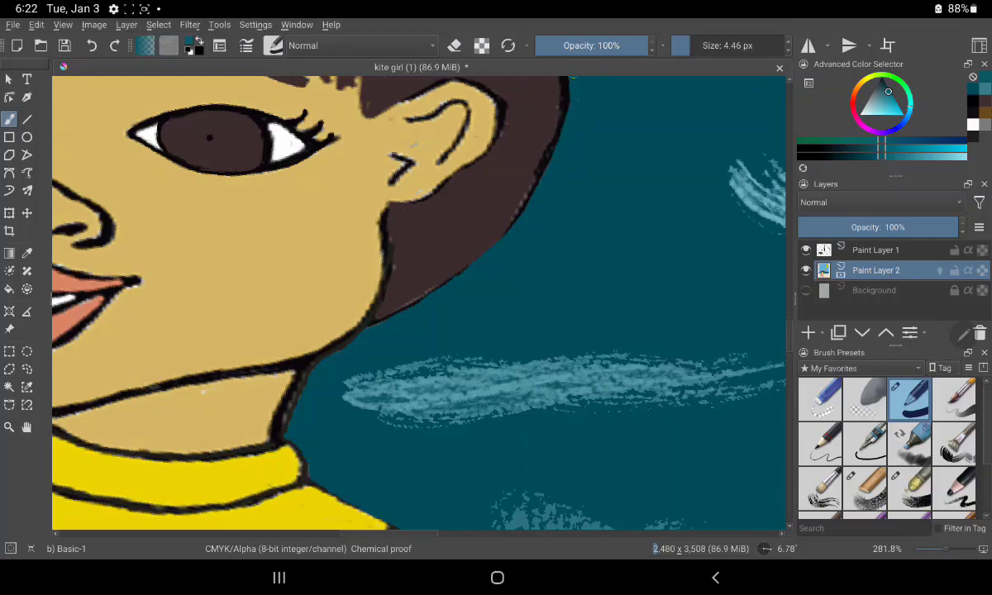
mouse_move(686, 122)
mouse_down()
mouse_move(664, 220)
mouse_move(660, 310)
mouse_up()
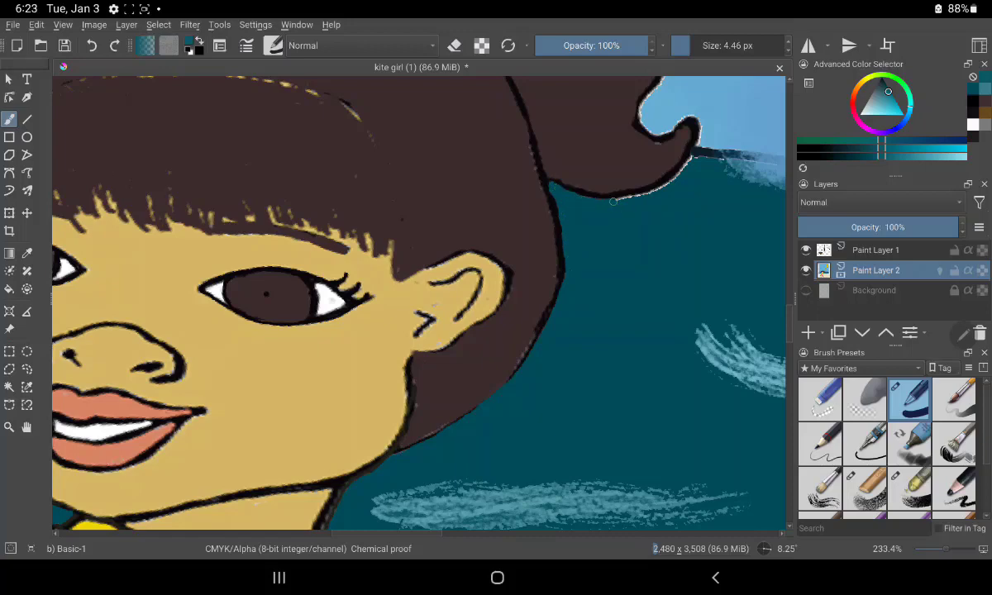
drag(613, 200, 680, 169)
Swap to the other colour, test a darkening stroke on the right ear's edge, then undo it.
drag(373, 159, 725, 151)
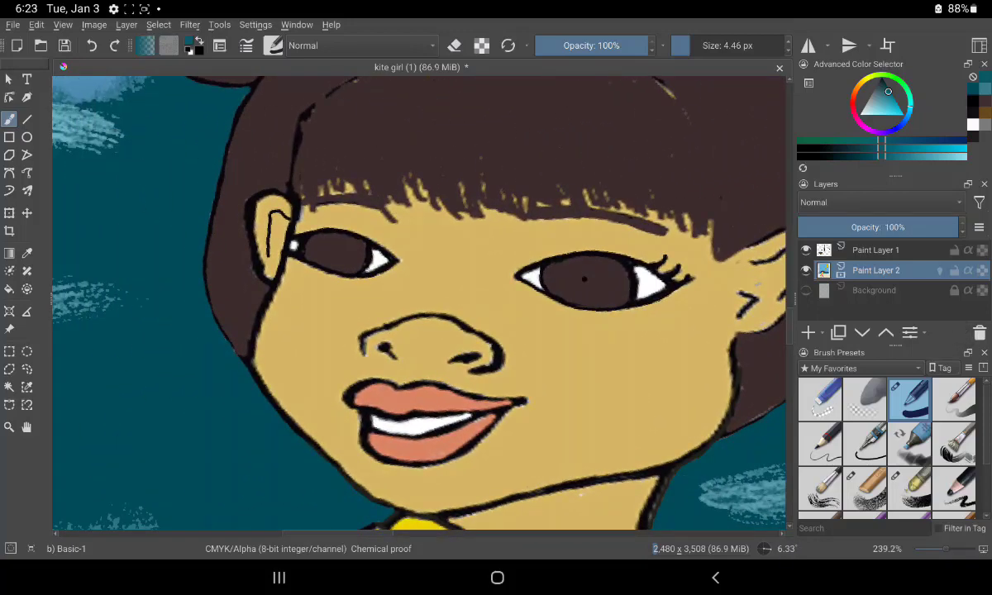
drag(507, 470, 660, 381)
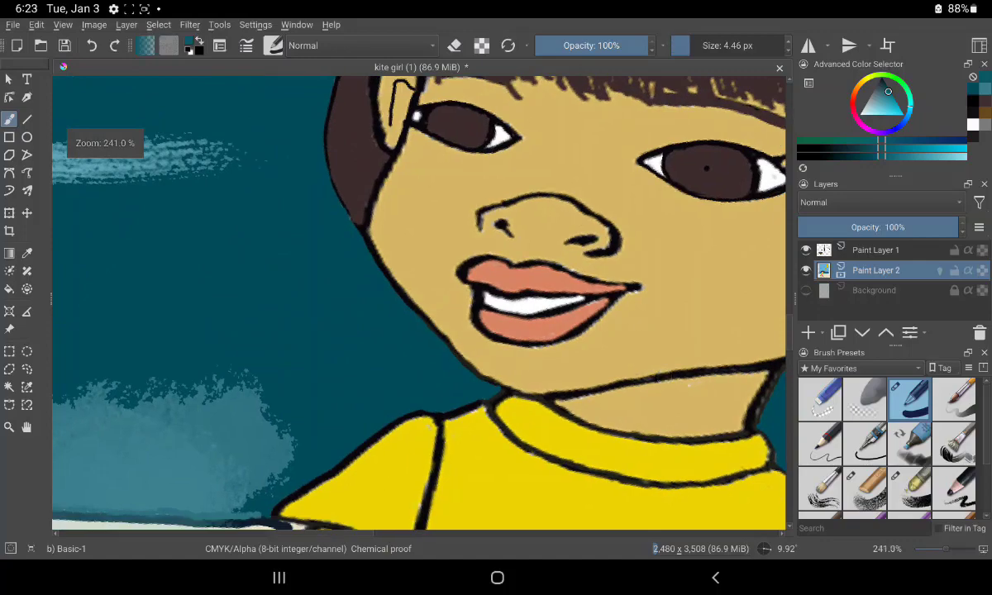
mouse_move(456, 170)
mouse_down()
mouse_move(683, 103)
mouse_move(279, 216)
mouse_up()
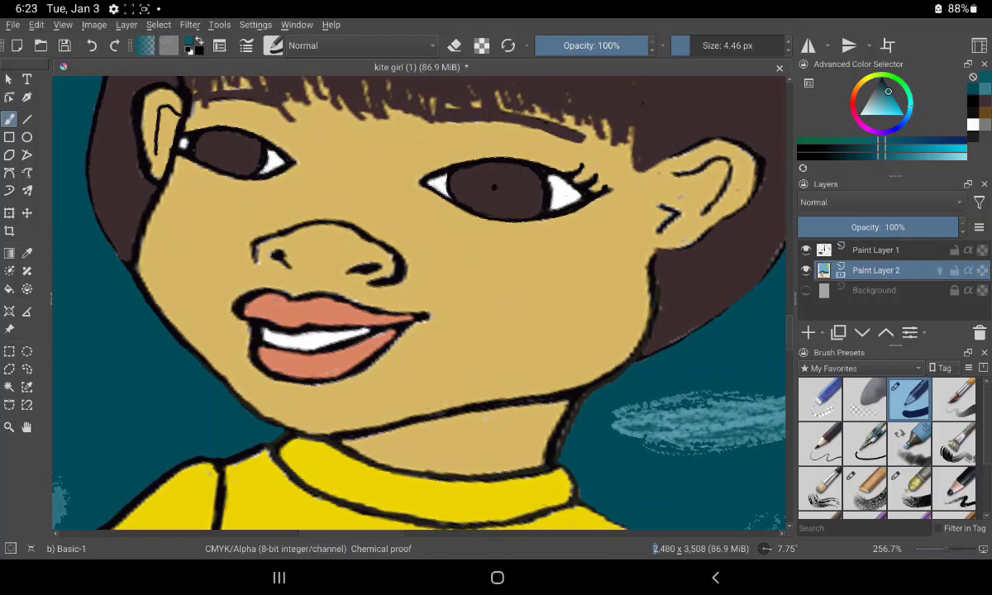
drag(527, 163, 341, 198)
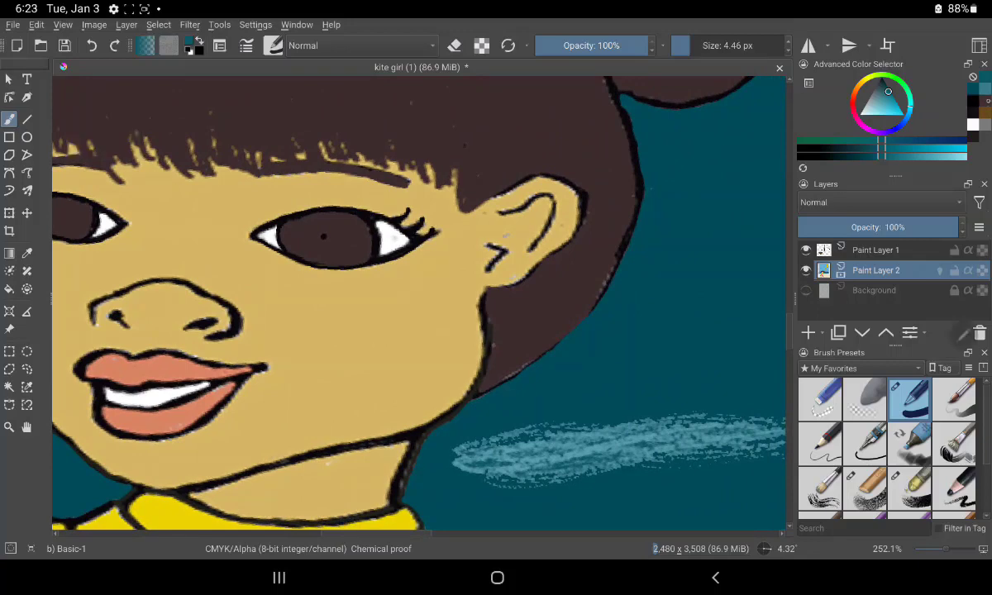
key(x)
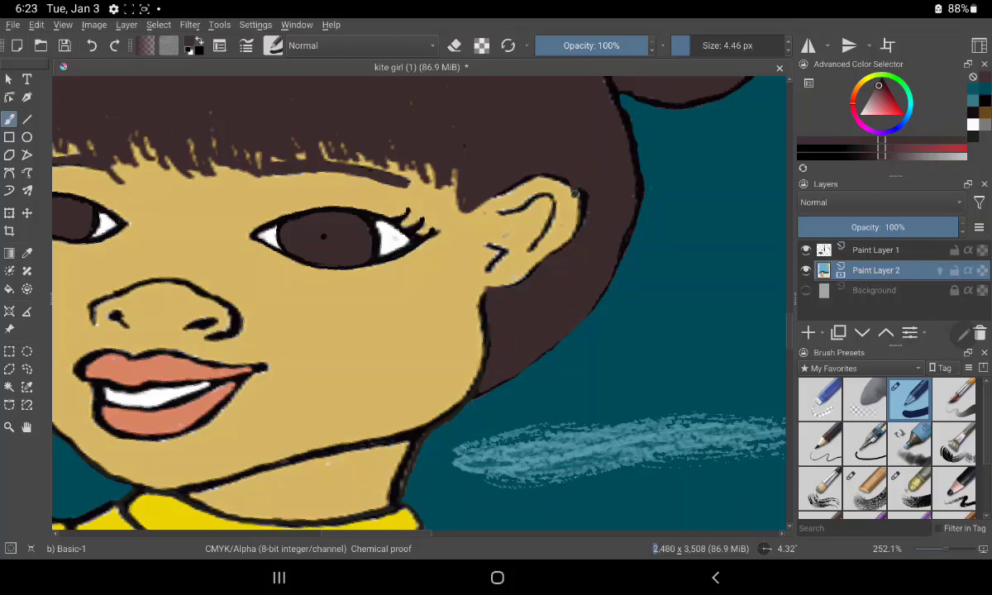
drag(579, 189, 582, 217)
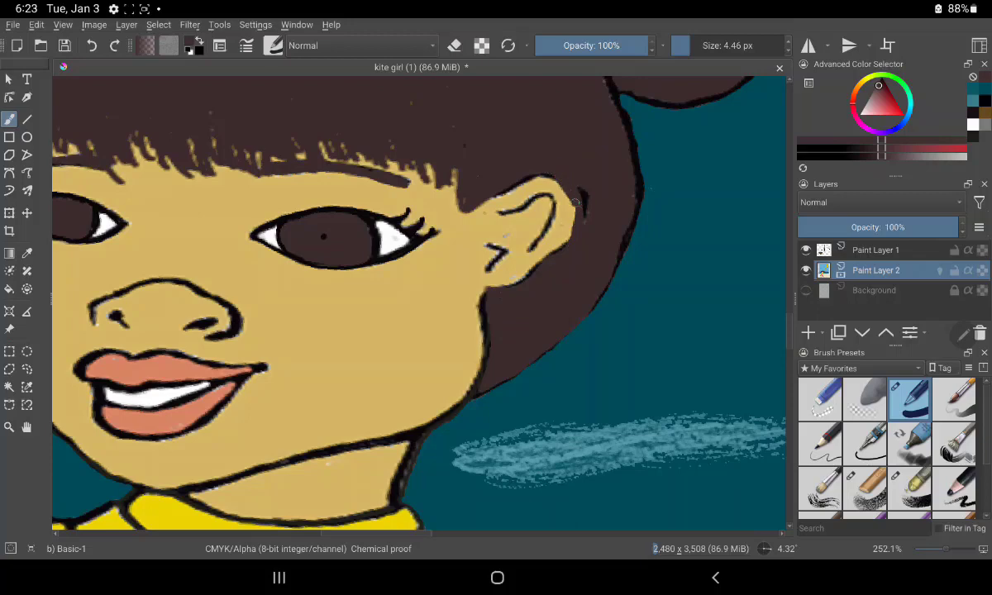
key(ctrl+z)
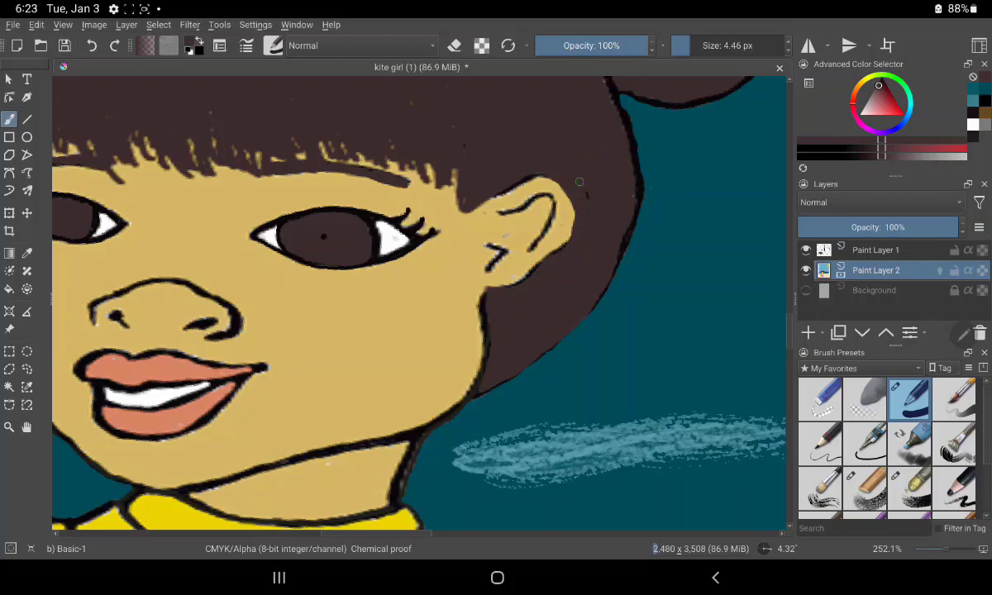